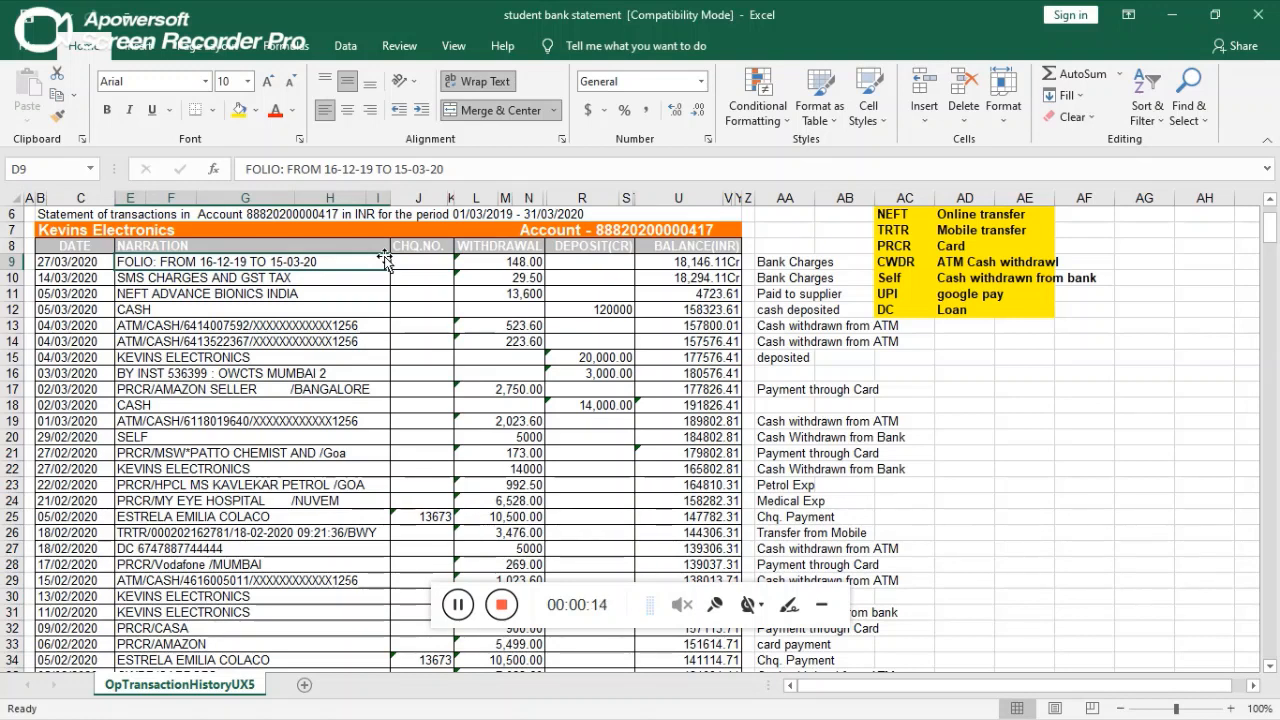
- Examine the date, narration, withdrawal and deposit columns of the Kevins Electronics bank statement, including the cash deposit entry
{"action": "key", "text": "Left"}
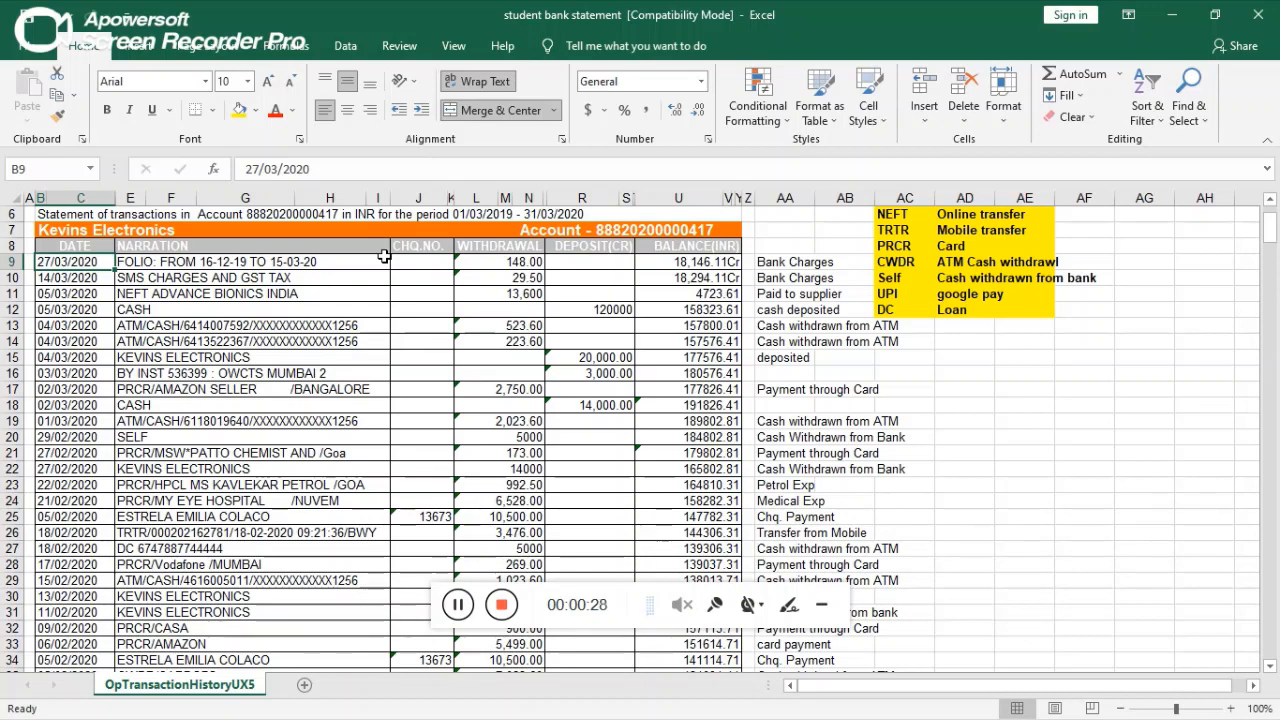
{"action": "left_click", "coordinate": [296, 312]}
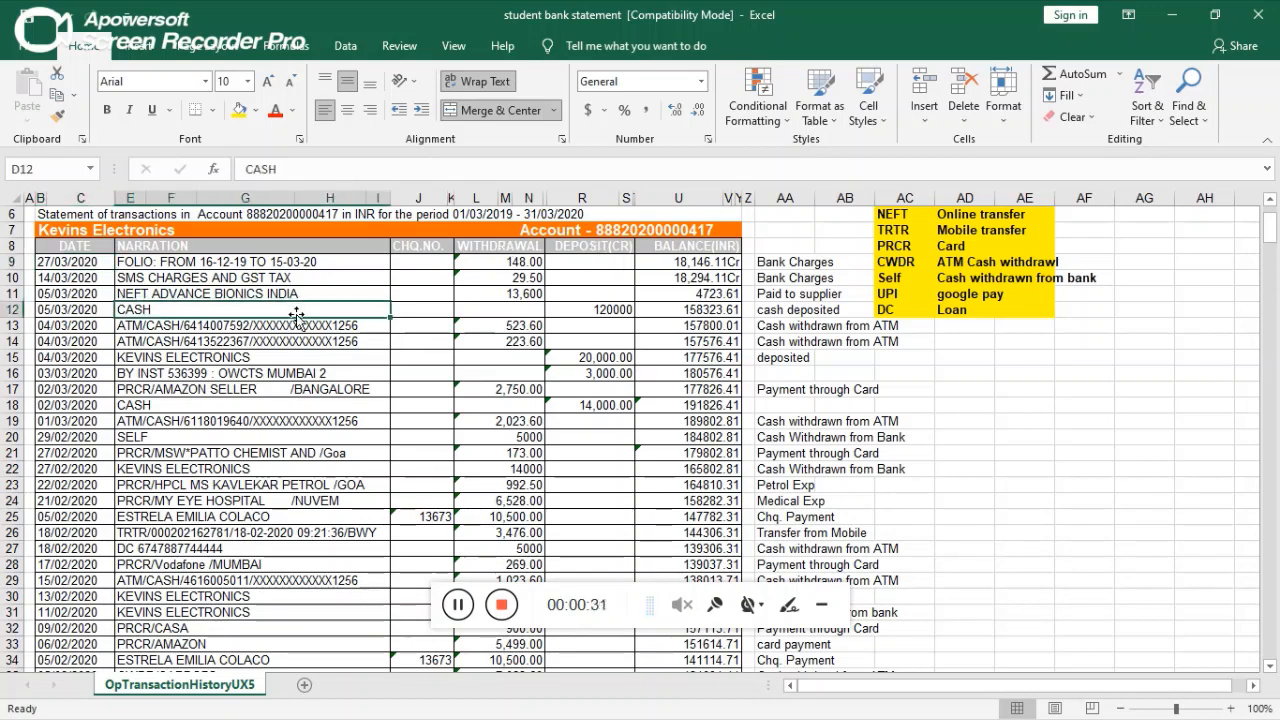
{"action": "left_click", "coordinate": [488, 246]}
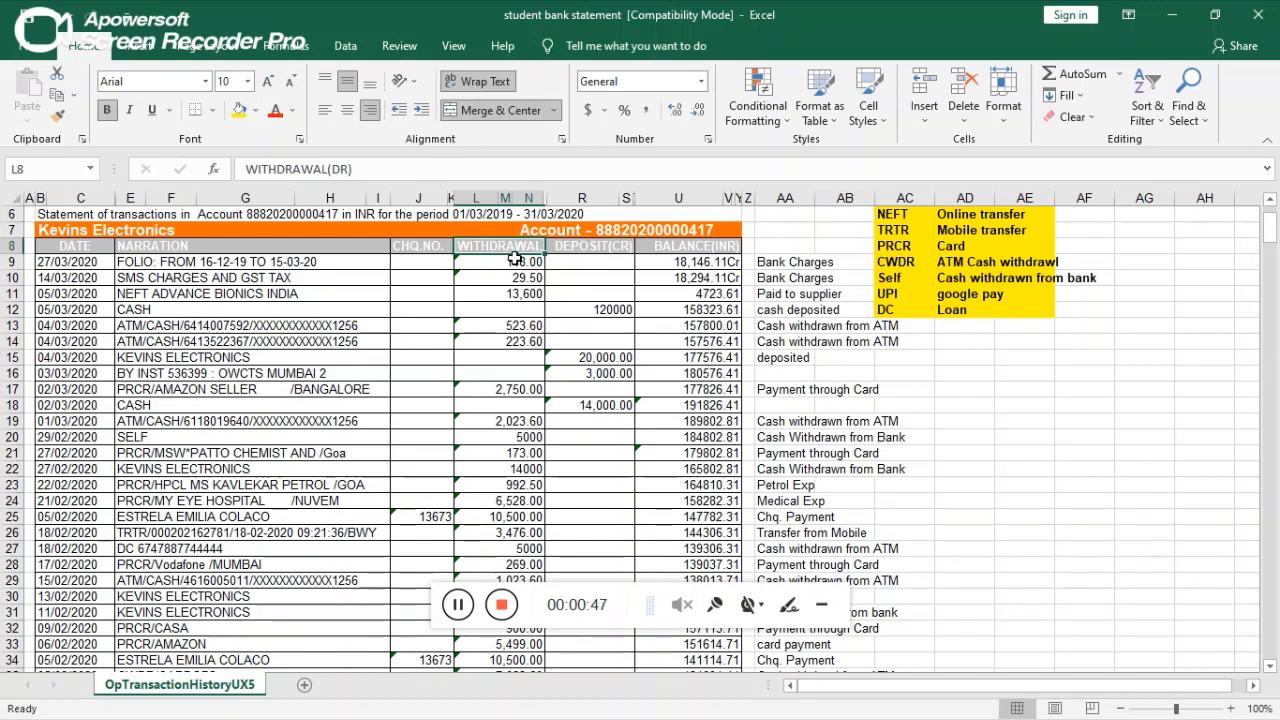
{"action": "left_click", "coordinate": [591, 245]}
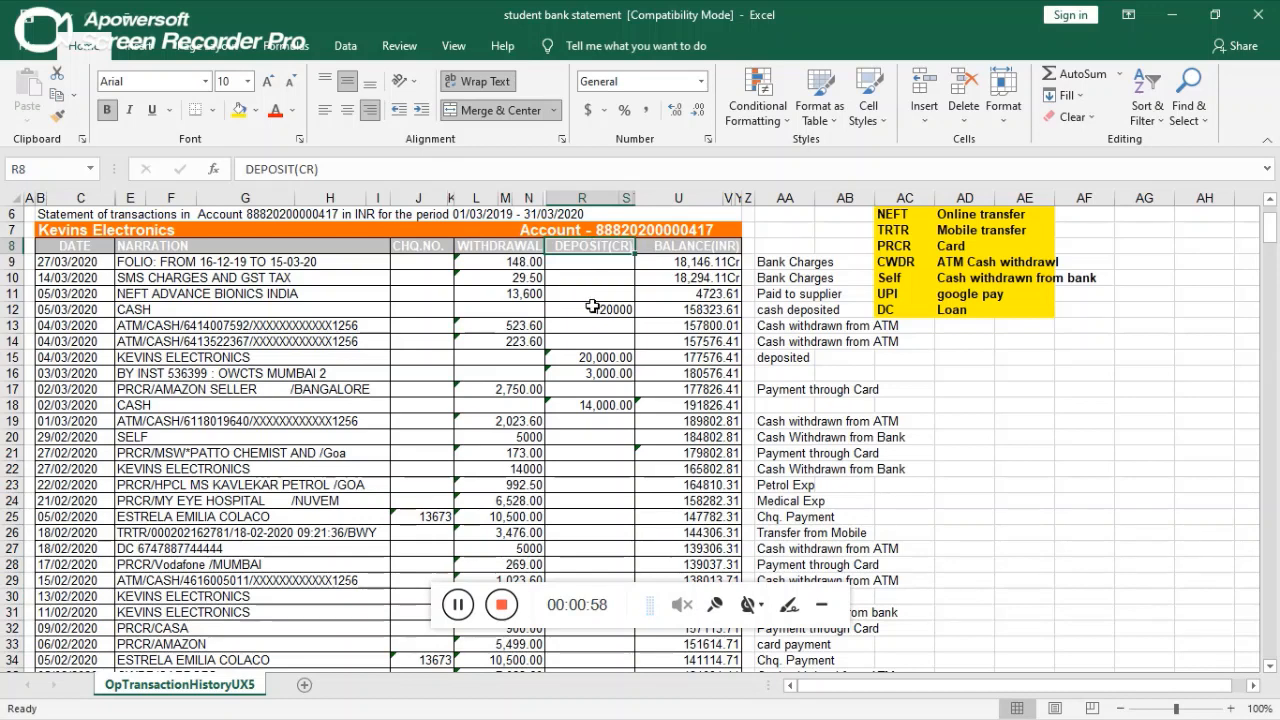
{"action": "left_click", "coordinate": [593, 306]}
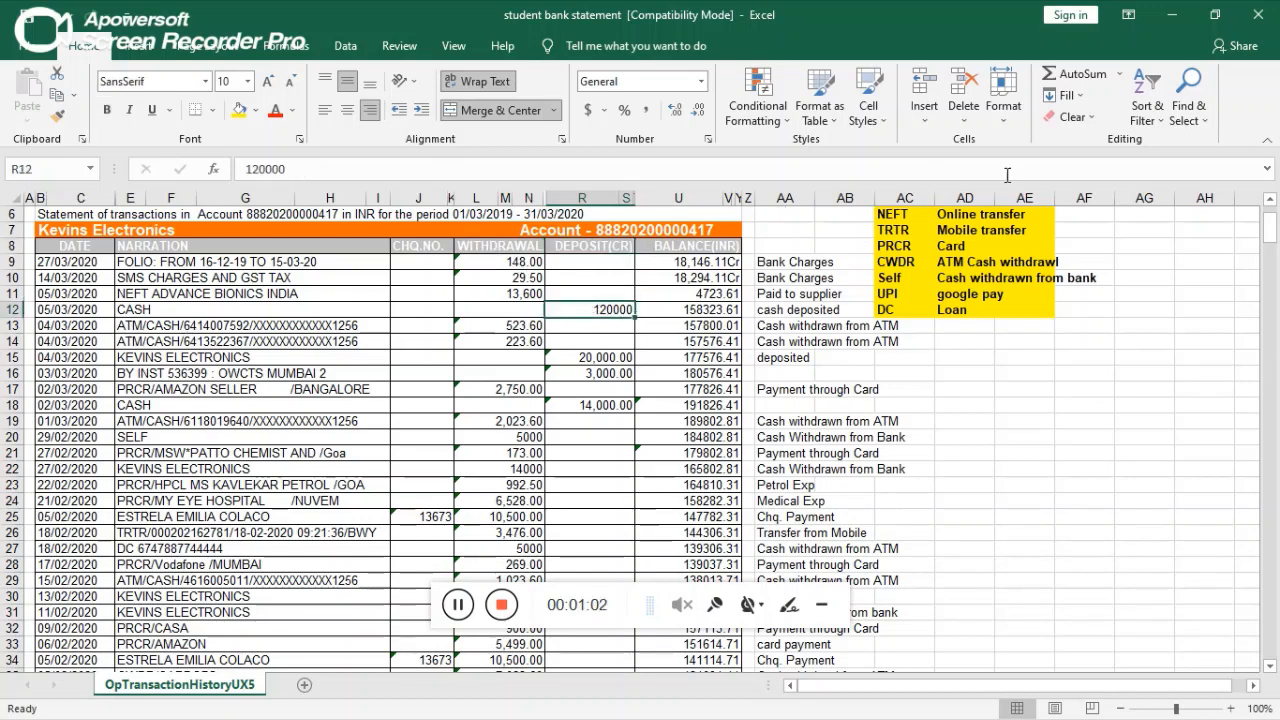
- Review the yellow legend of transaction codes and their meanings: NEFT, TRTR, PRCR, CWDR, Self, UPI and DC
{"action": "left_click", "coordinate": [888, 216]}
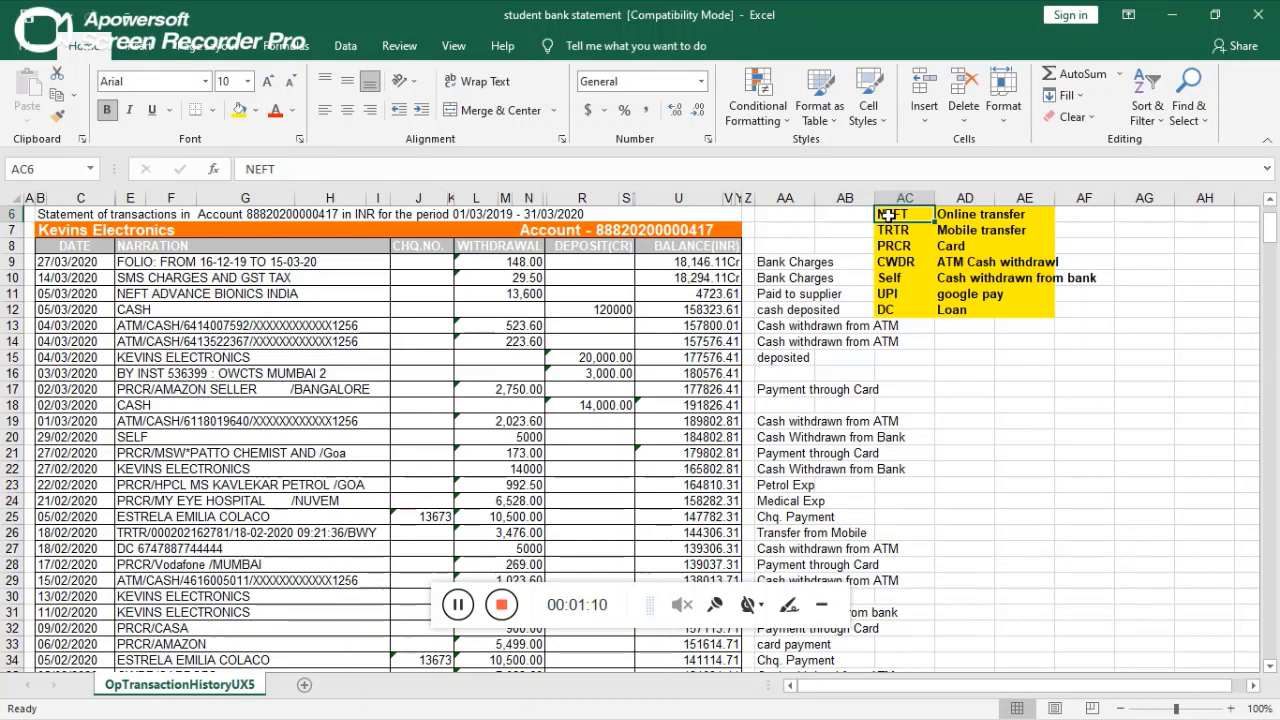
{"action": "left_click", "coordinate": [893, 230]}
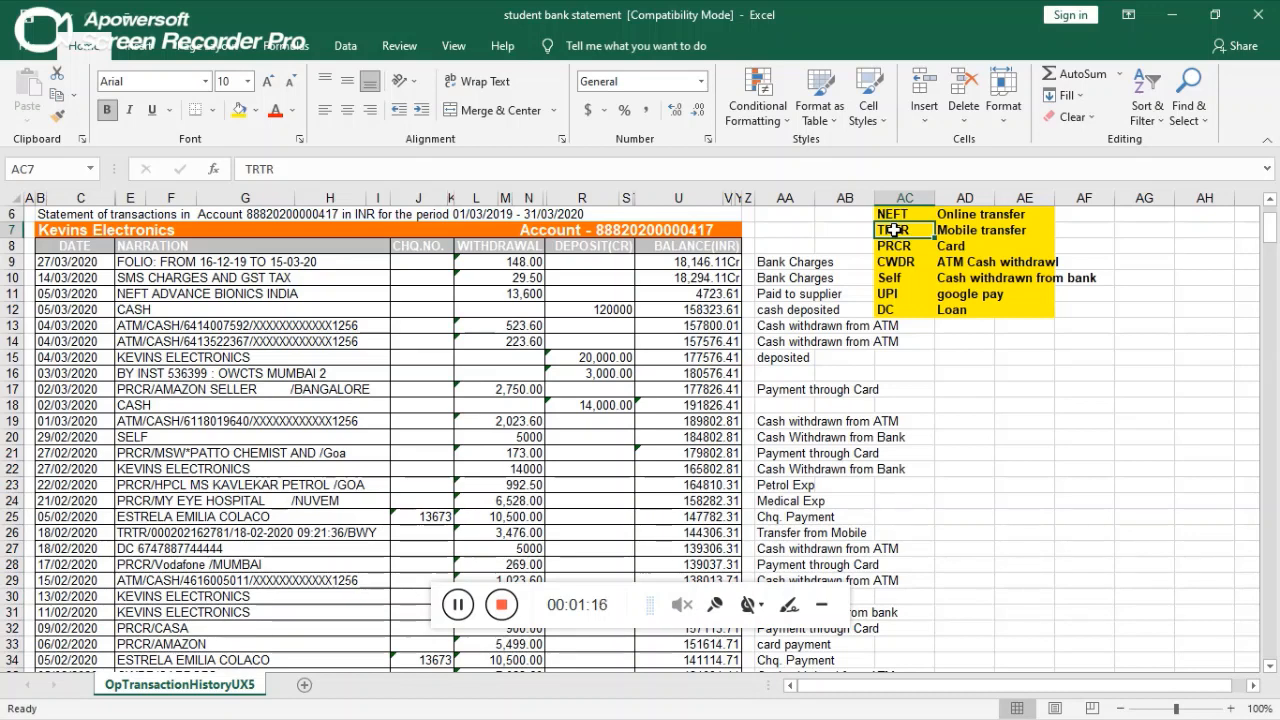
{"action": "left_click", "coordinate": [895, 246]}
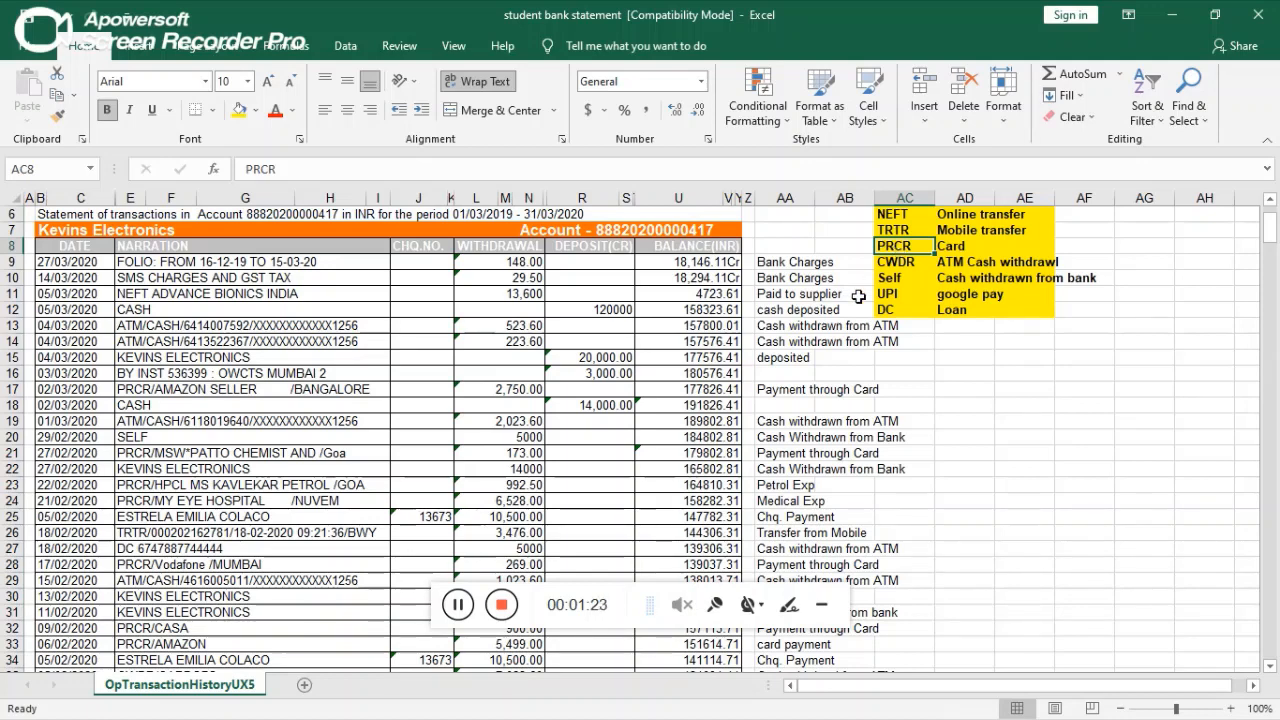
{"action": "left_click", "coordinate": [891, 260]}
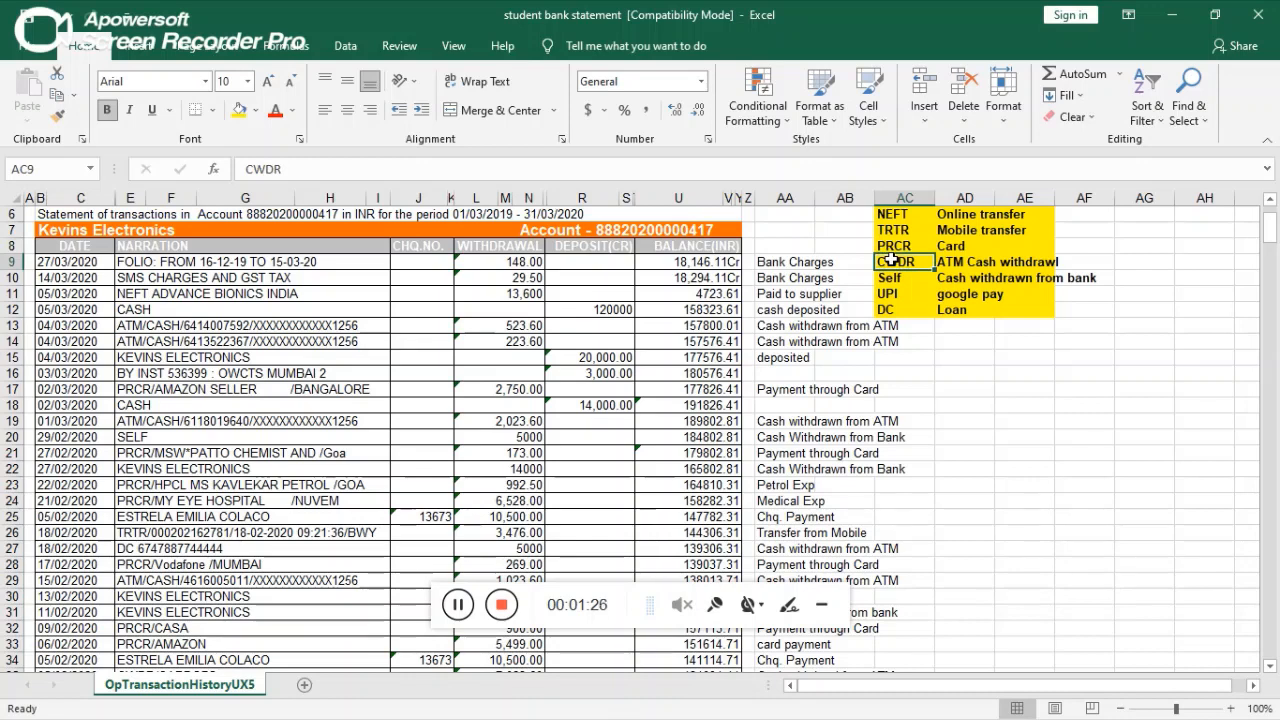
{"action": "left_click", "coordinate": [893, 277]}
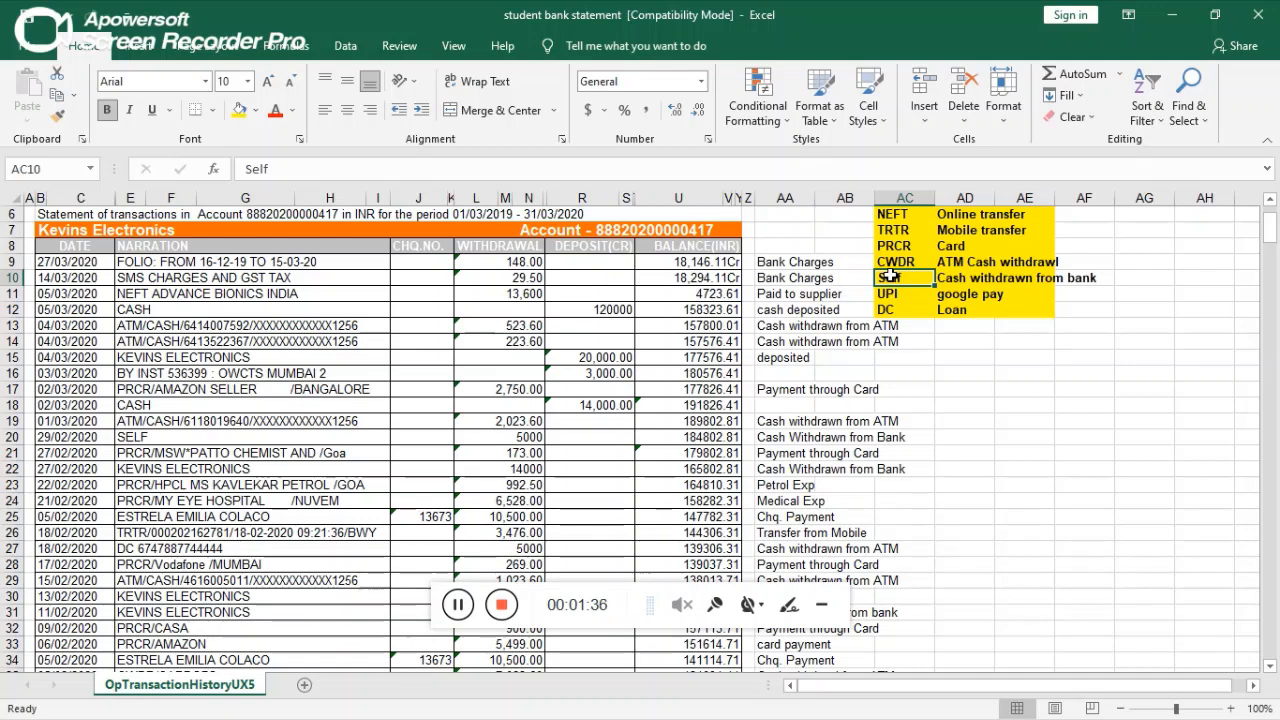
{"action": "left_click", "coordinate": [889, 293]}
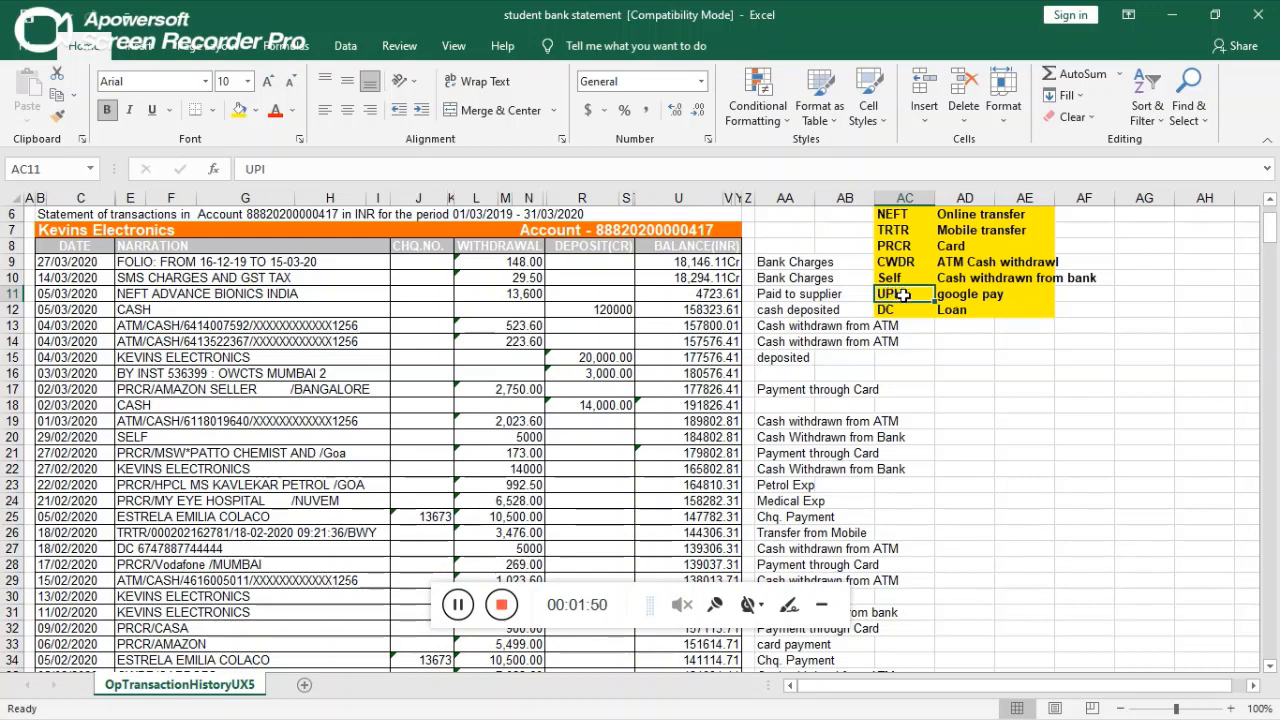
{"action": "left_click", "coordinate": [900, 311]}
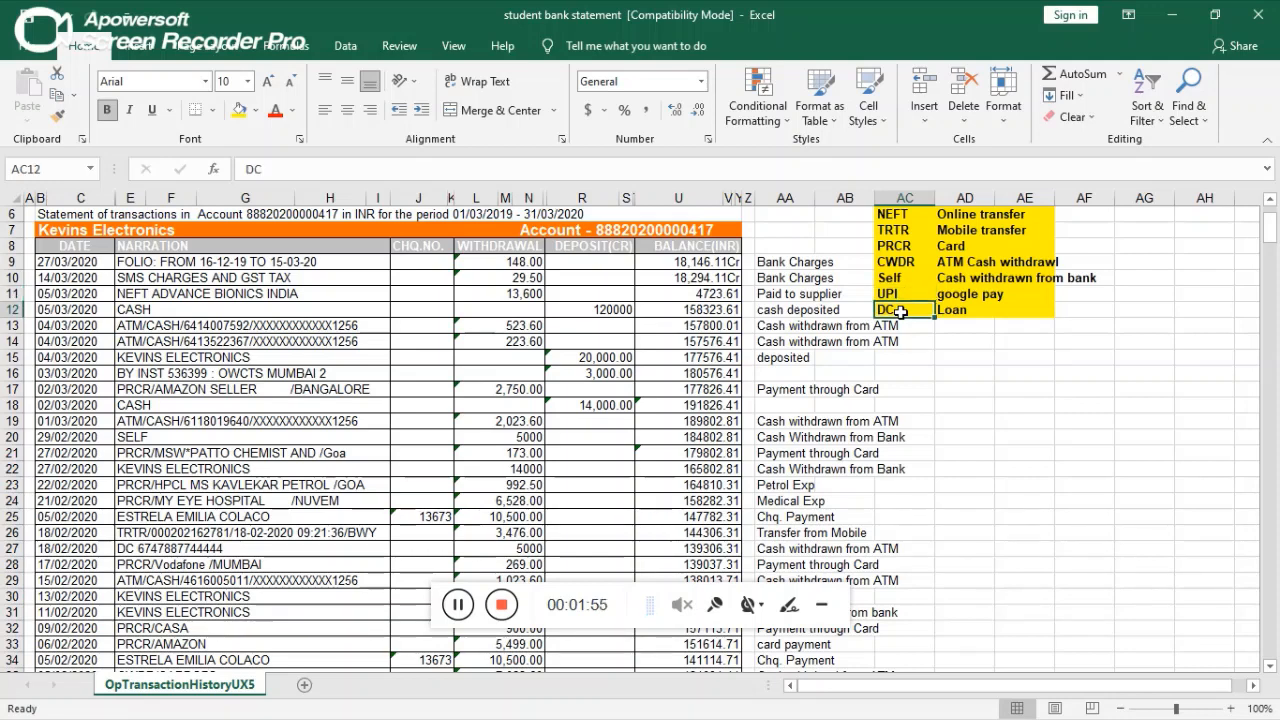
{"action": "left_click", "coordinate": [894, 214]}
{"action": "left_click_drag", "start_coordinate": [933, 216], "coordinate": [1034, 290]}
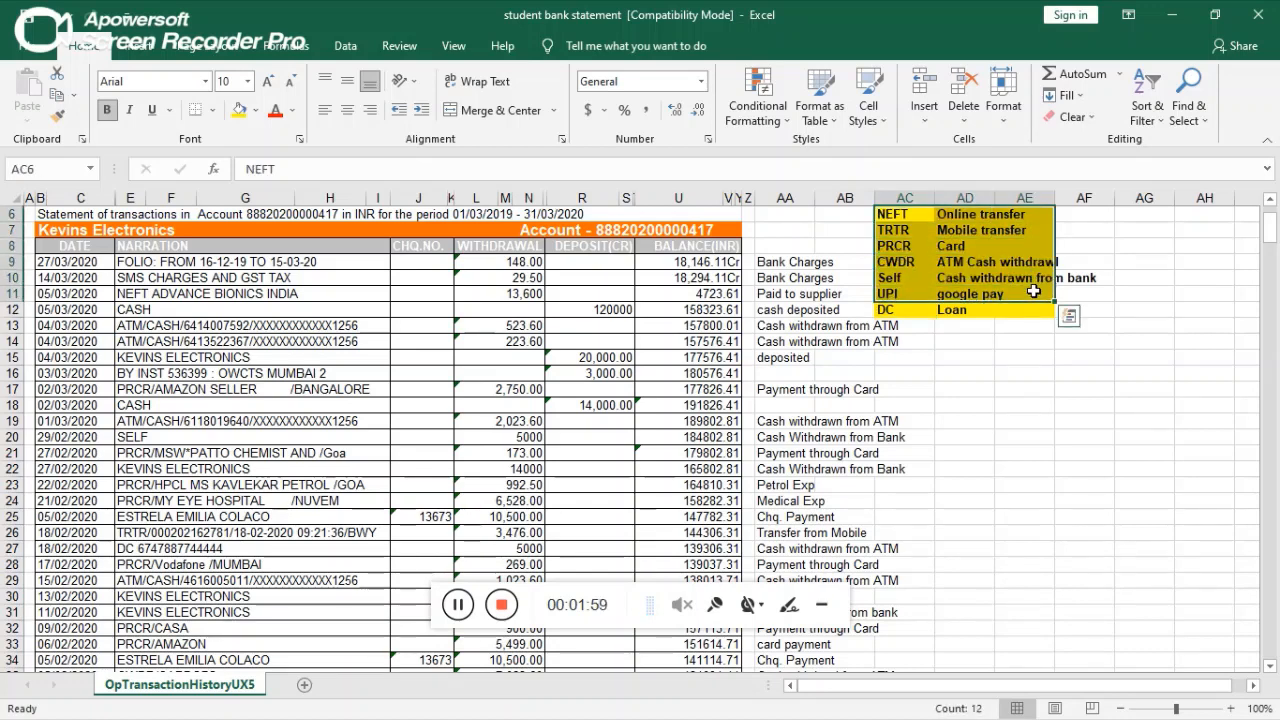
{"action": "left_click", "coordinate": [990, 314]}
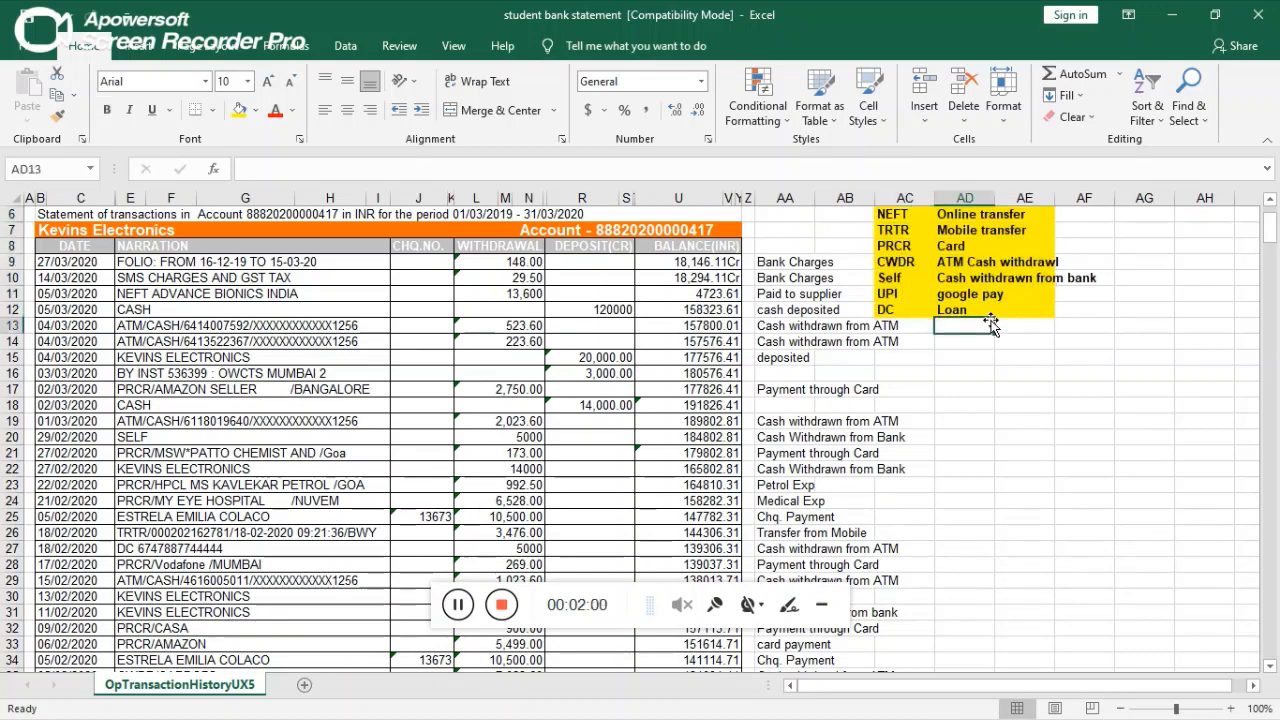
- Check the withdrawal and deposit cells of the FOLIO bank charges entry dated 27/03/2020
{"action": "left_click", "coordinate": [556, 367]}
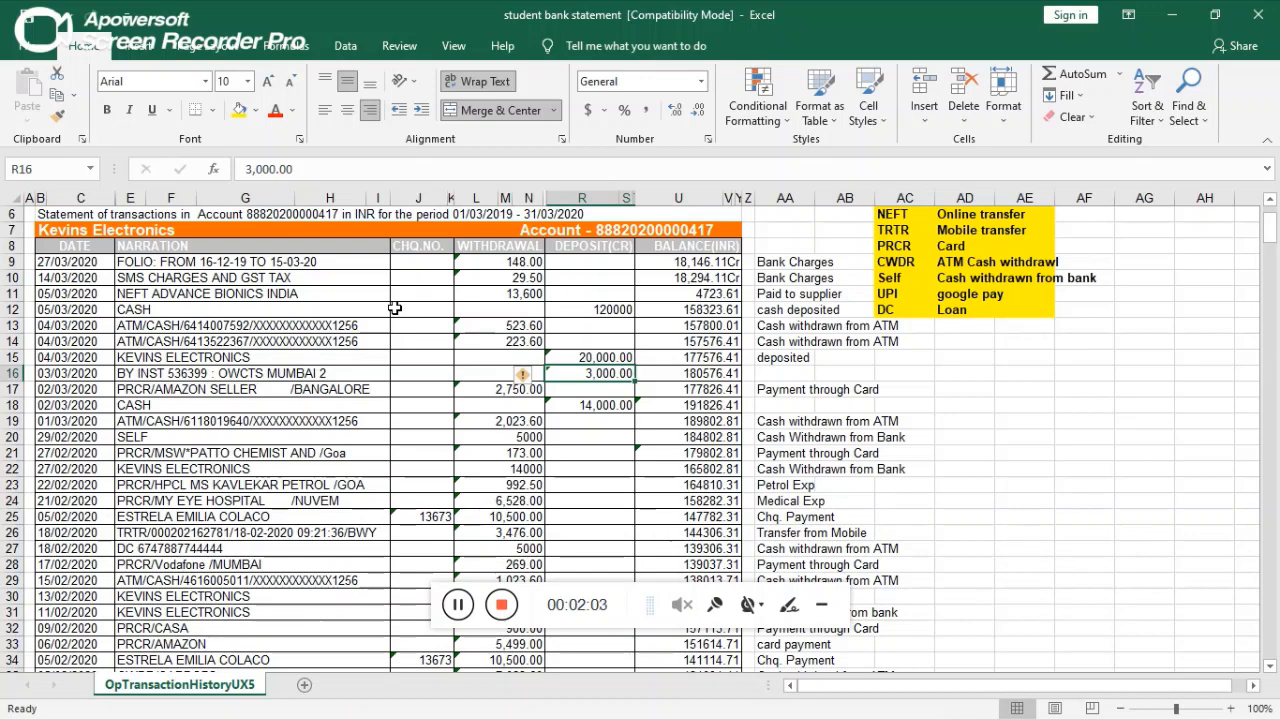
{"action": "left_click", "coordinate": [487, 261]}
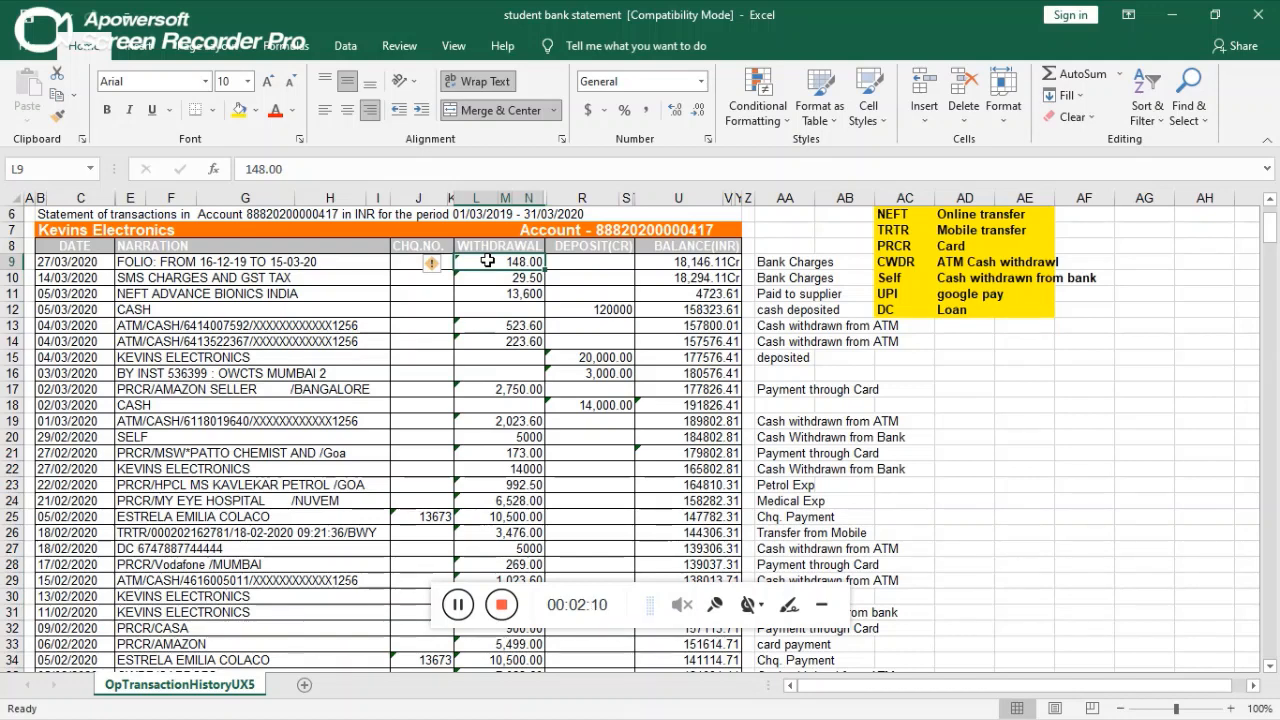
{"action": "left_click", "coordinate": [562, 265]}
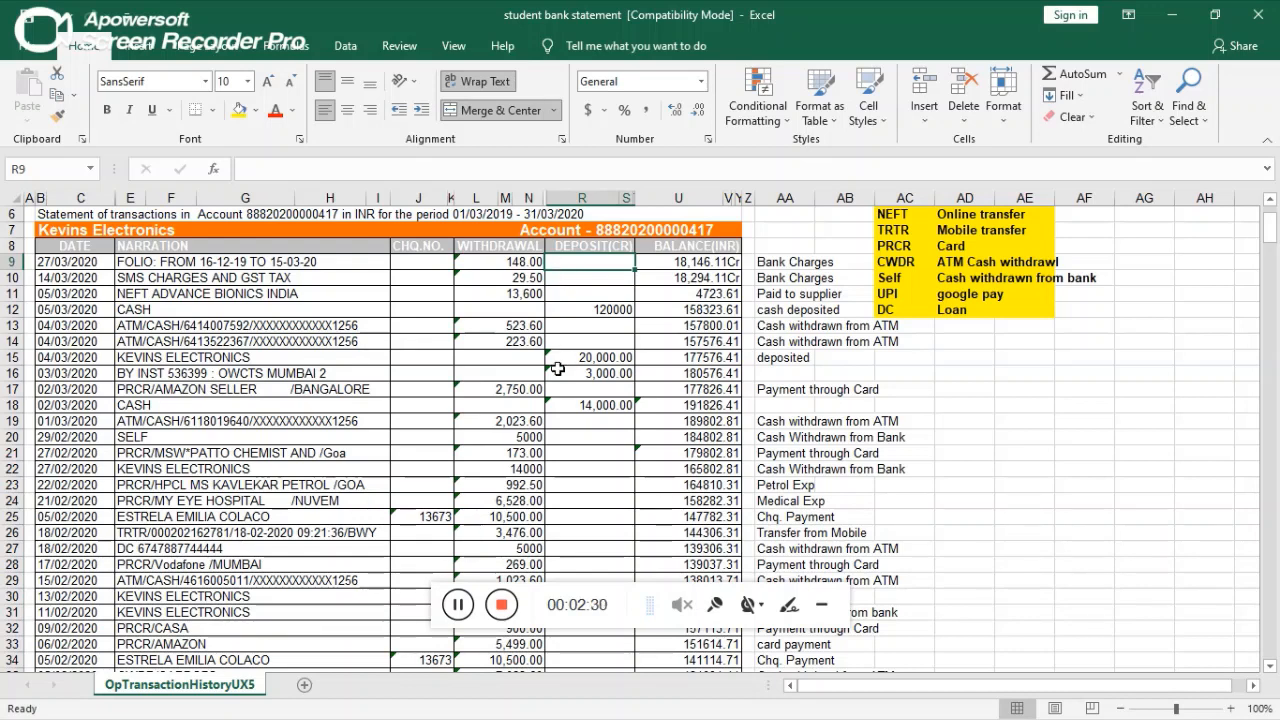
{"action": "left_click", "coordinate": [502, 606]}
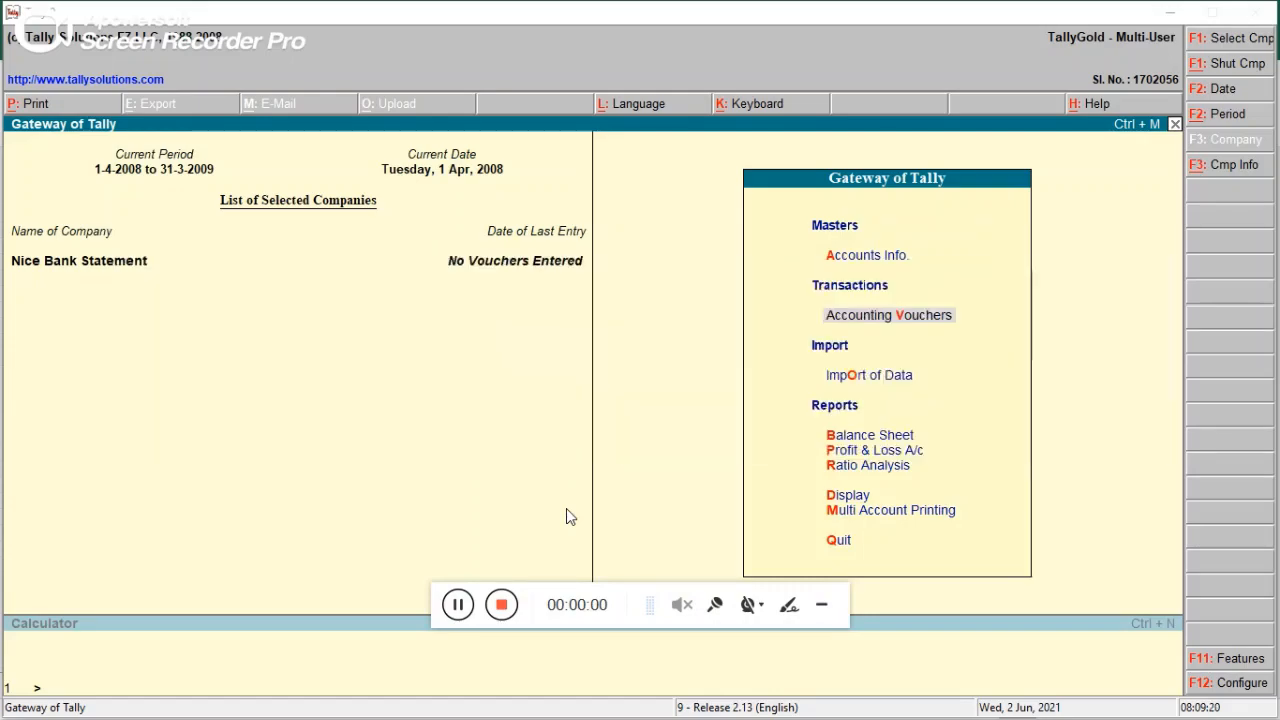
- Return to the Excel bank statement and examine its first withdrawal entries, the FOLIO and SMS bank charges
{"action": "key", "text": "alt+Tab"}
{"action": "key", "text": "alt+Tab"}
{"action": "key", "text": "alt+Tab"}
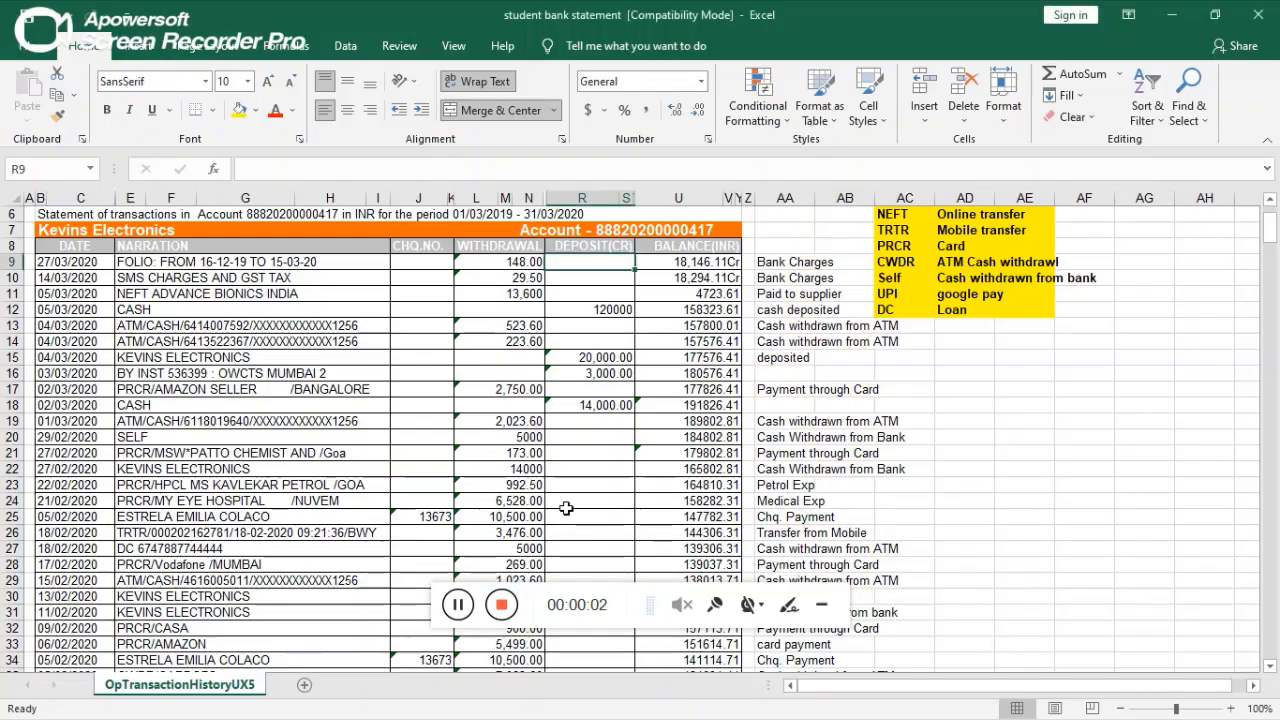
{"action": "left_click", "coordinate": [357, 436]}
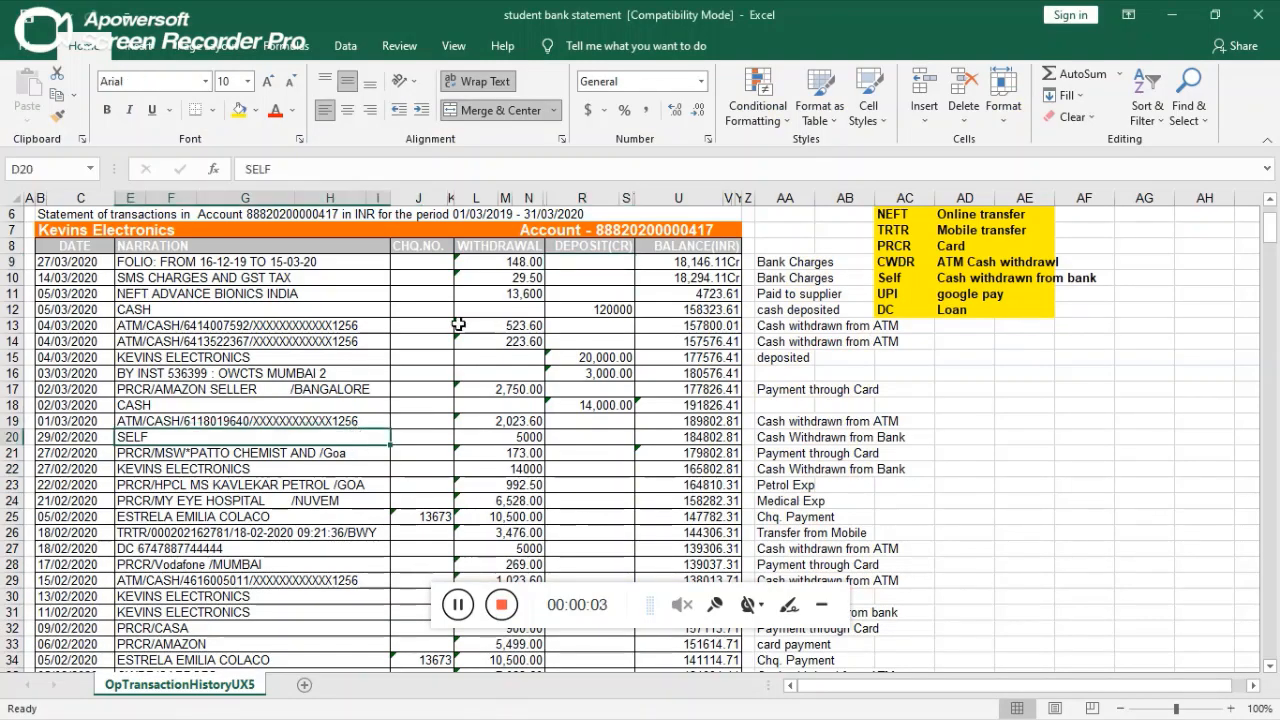
{"action": "left_click", "coordinate": [490, 266]}
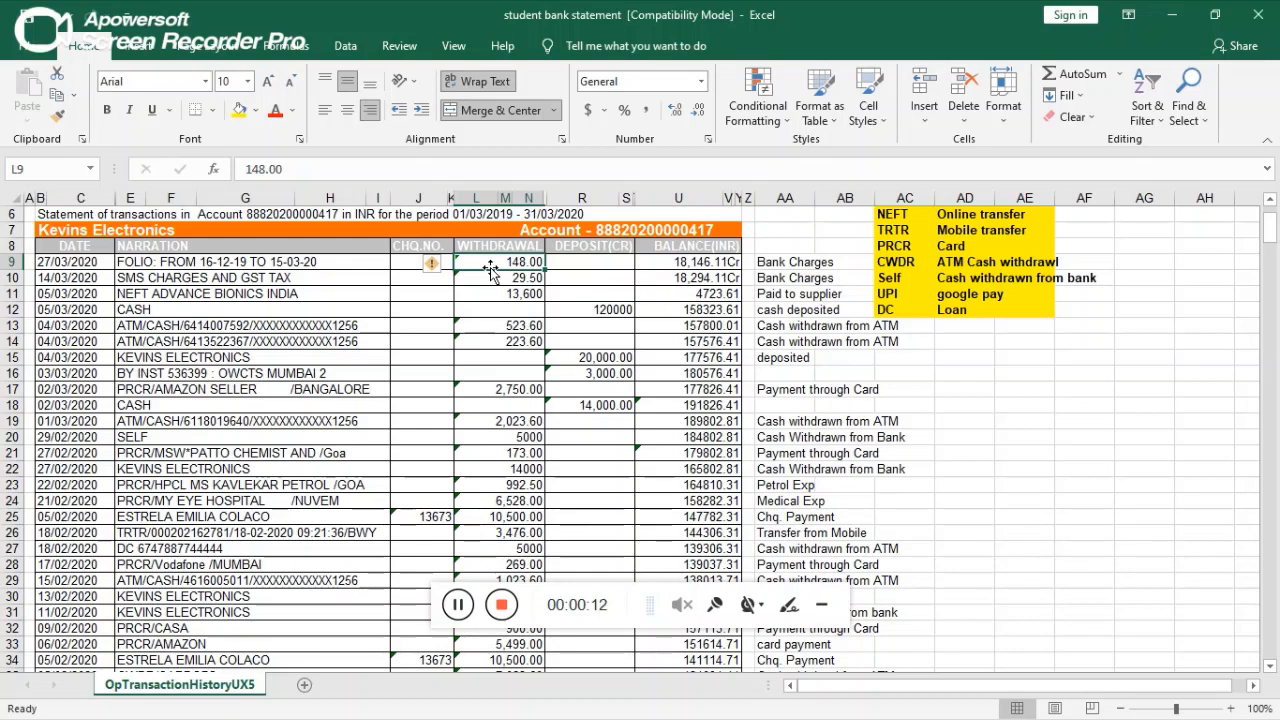
{"action": "key", "text": "Left"}
{"action": "key", "text": "Down"}
{"action": "key", "text": "Down"}
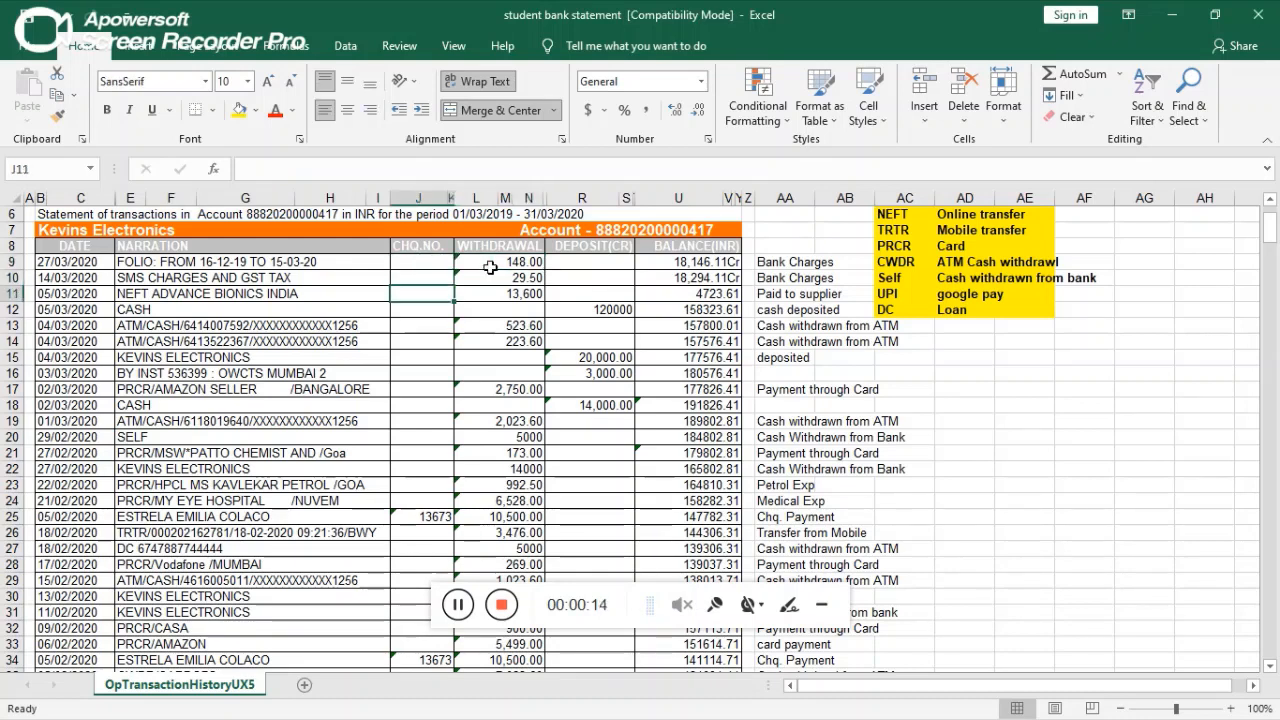
{"action": "key", "text": "Up"}
{"action": "key", "text": "Up"}
{"action": "key", "text": "Right"}
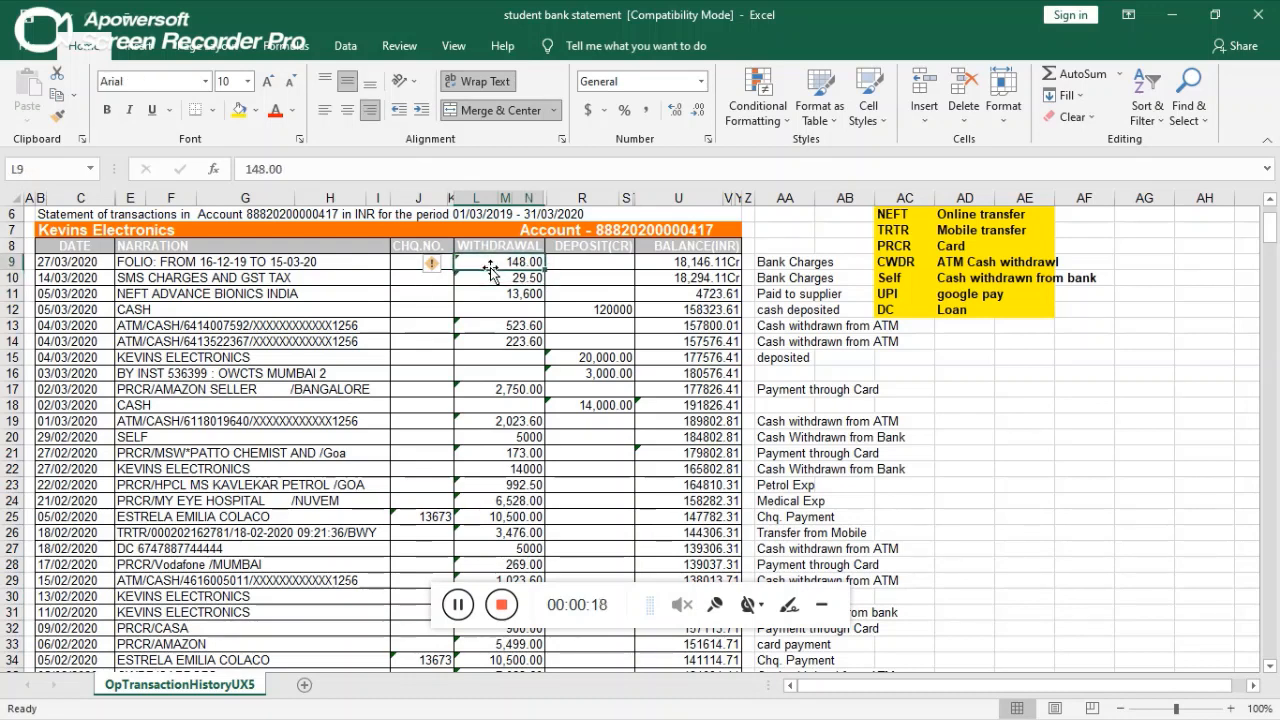
{"action": "key", "text": "Down"}
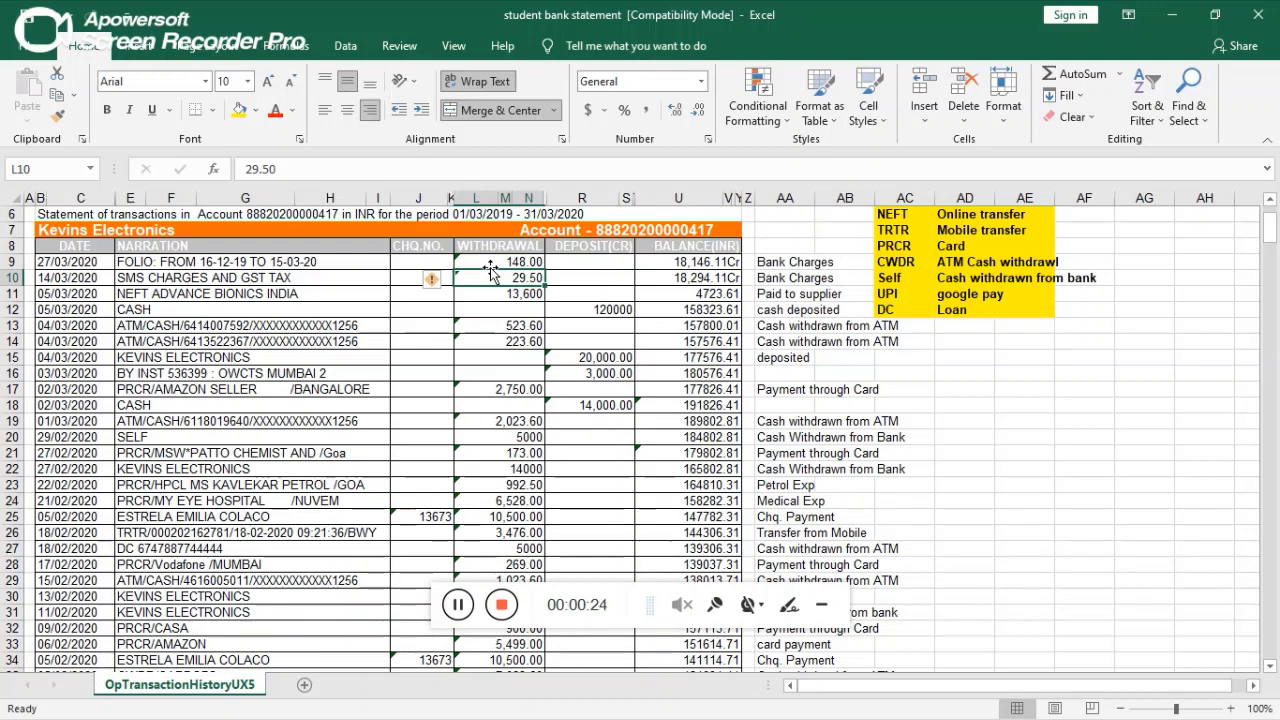
- Look through the withdrawal entries down to about row 40 and return to the start of the statement
{"action": "key", "text": "Down"}
{"action": "key", "text": "Down"}
{"action": "key", "text": "Down"}
{"action": "key", "text": "Down"}
{"action": "key", "text": "Down"}
{"action": "key", "text": "Down"}
{"action": "key", "text": "Down"}
{"action": "key", "text": "Down"}
{"action": "key", "text": "Down"}
{"action": "key", "text": "Down"}
{"action": "key", "text": "Down"}
{"action": "key", "text": "Down"}
{"action": "key", "text": "Down"}
{"action": "key", "text": "Down"}
{"action": "key", "text": "Down"}
{"action": "key", "text": "Down"}
{"action": "key", "text": "Down"}
{"action": "key", "text": "Down"}
{"action": "key", "text": "Down"}
{"action": "key", "text": "Down"}
{"action": "key", "text": "Down"}
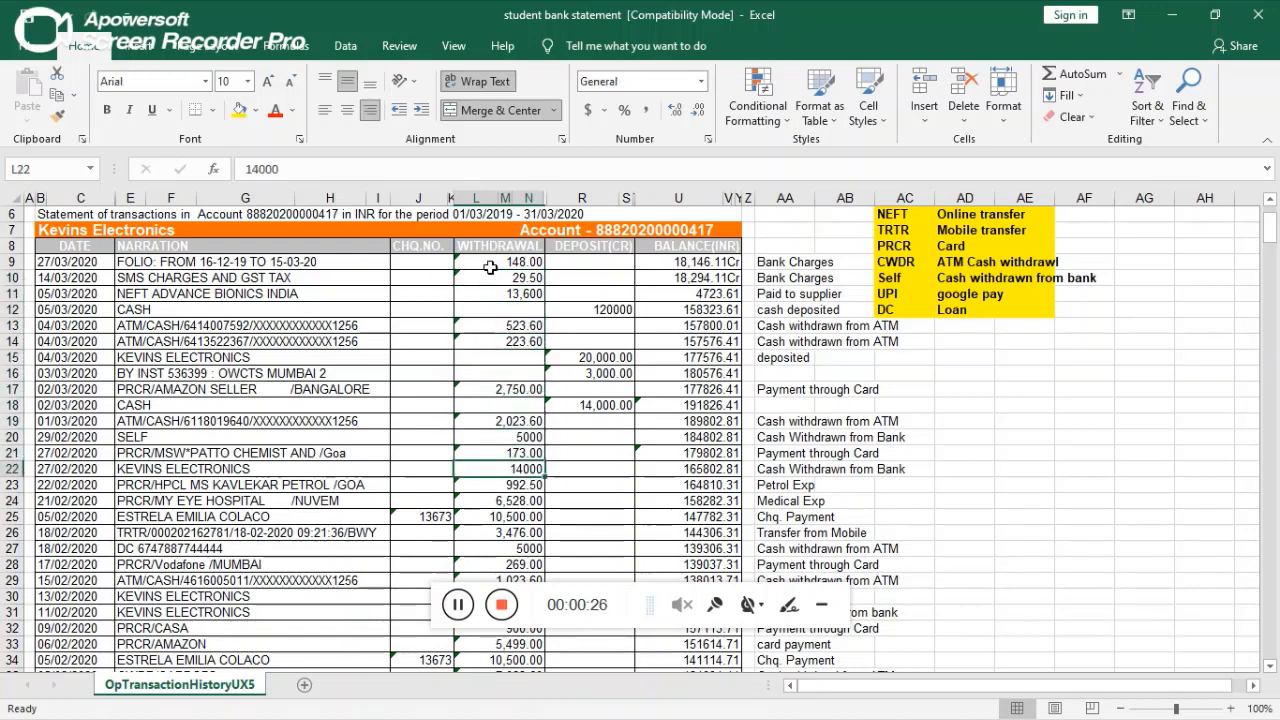
{"action": "key", "text": "Down"}
{"action": "key", "text": "Down"}
{"action": "key", "text": "Down"}
{"action": "key", "text": "Down"}
{"action": "key", "text": "Down"}
{"action": "key", "text": "Down"}
{"action": "key", "text": "Down"}
{"action": "key", "text": "Down"}
{"action": "key", "text": "Down"}
{"action": "key", "text": "Down"}
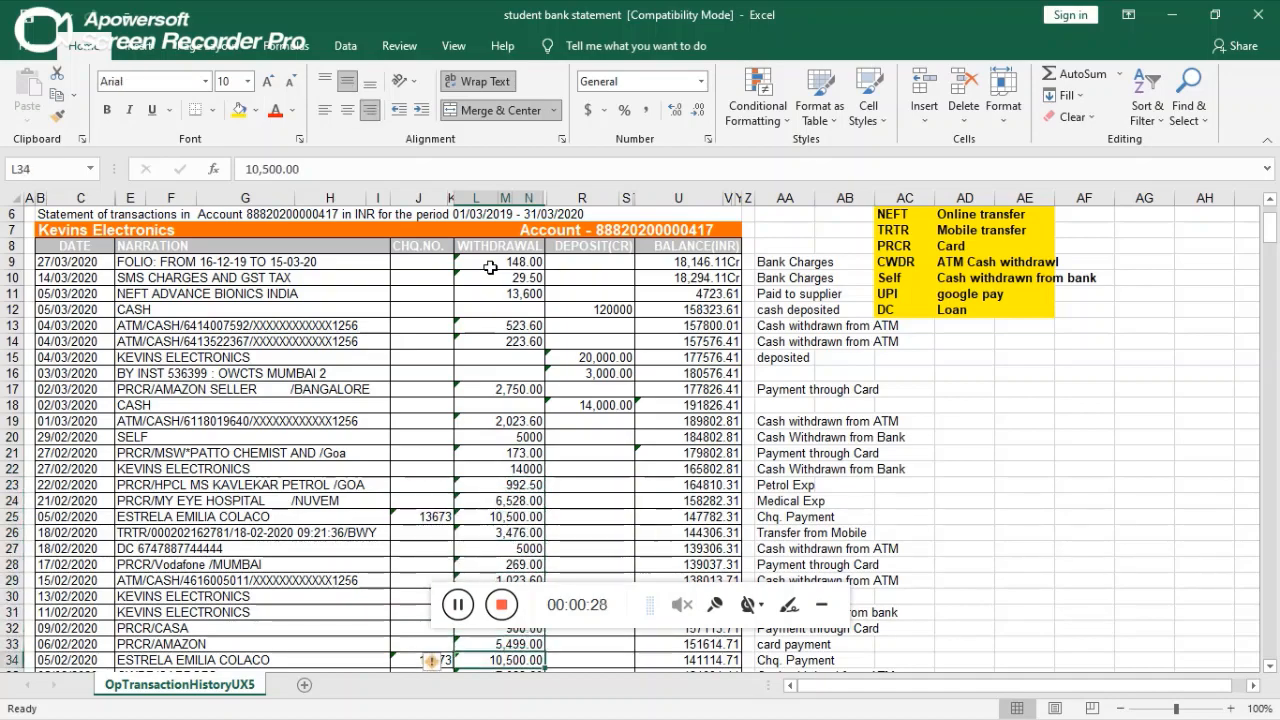
{"action": "key", "text": "Up"}
{"action": "key", "text": "Up"}
{"action": "key", "text": "Up"}
{"action": "key", "text": "Up"}
{"action": "key", "text": "Up"}
{"action": "key", "text": "Up"}
{"action": "key", "text": "Up"}
{"action": "key", "text": "Up"}
{"action": "key", "text": "Up"}
{"action": "key", "text": "Up"}
{"action": "key", "text": "Up"}
{"action": "key", "text": "Up"}
{"action": "key", "text": "Up"}
{"action": "key", "text": "Up"}
{"action": "key", "text": "Up"}
{"action": "key", "text": "Up"}
{"action": "key", "text": "Up"}
{"action": "key", "text": "Up"}
{"action": "key", "text": "Up"}
{"action": "key", "text": "Up"}
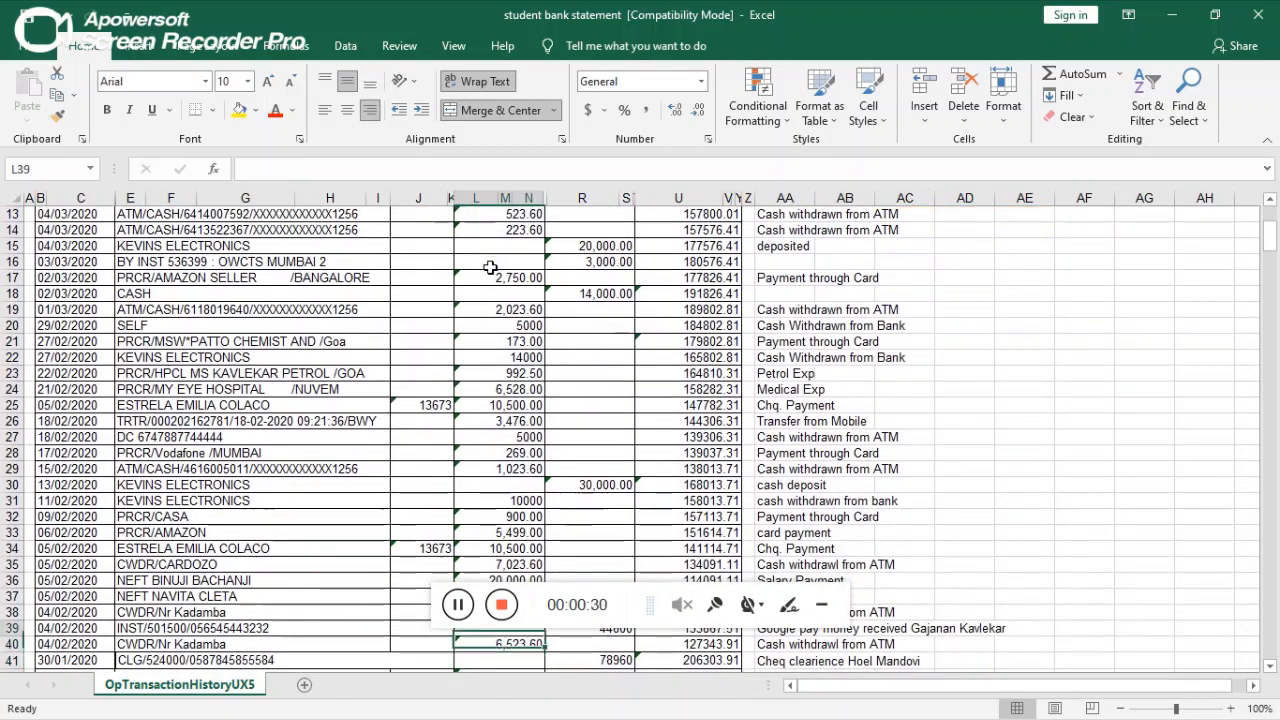
{"action": "left_click", "coordinate": [490, 267]}
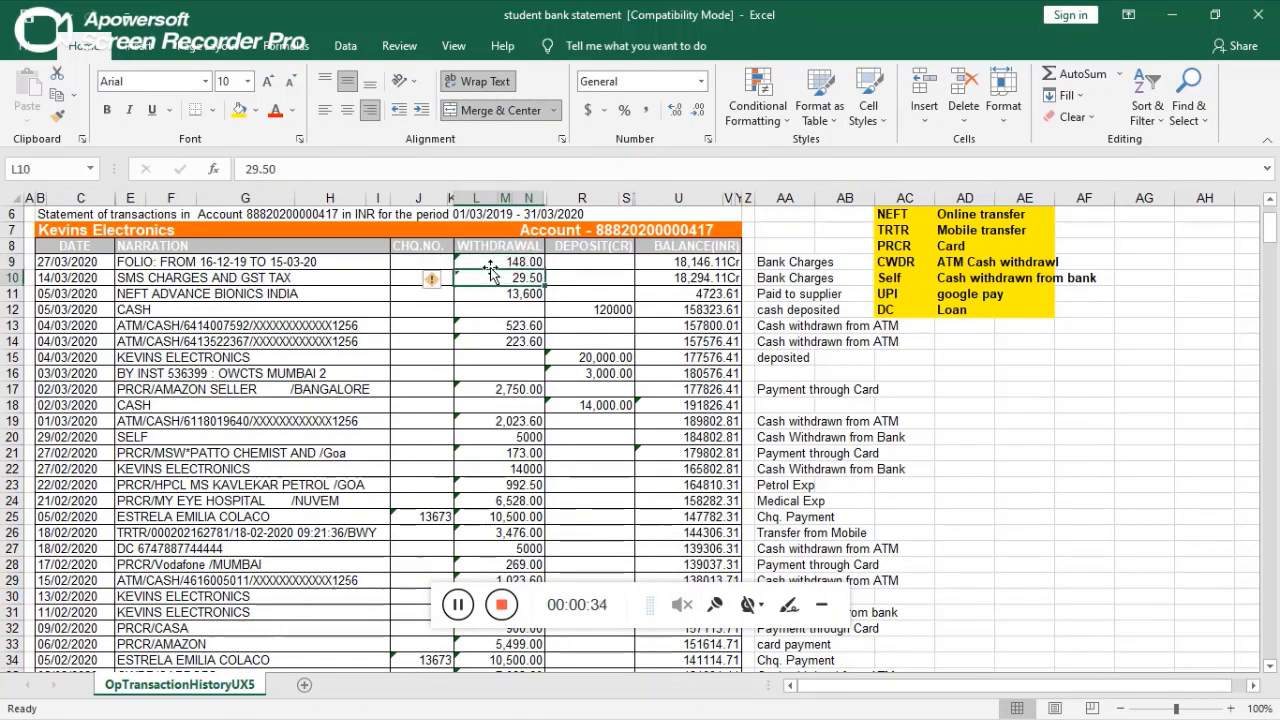
{"action": "type", "text": "X"}
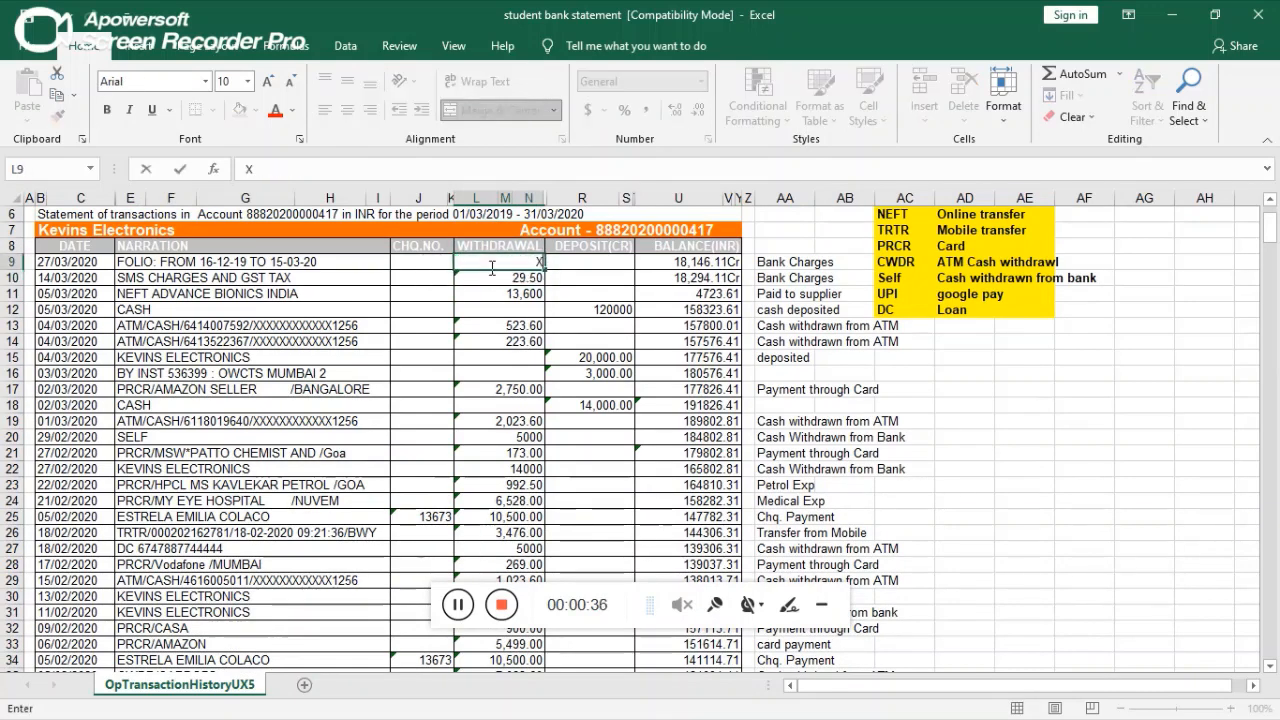
{"action": "key", "text": "Escape"}
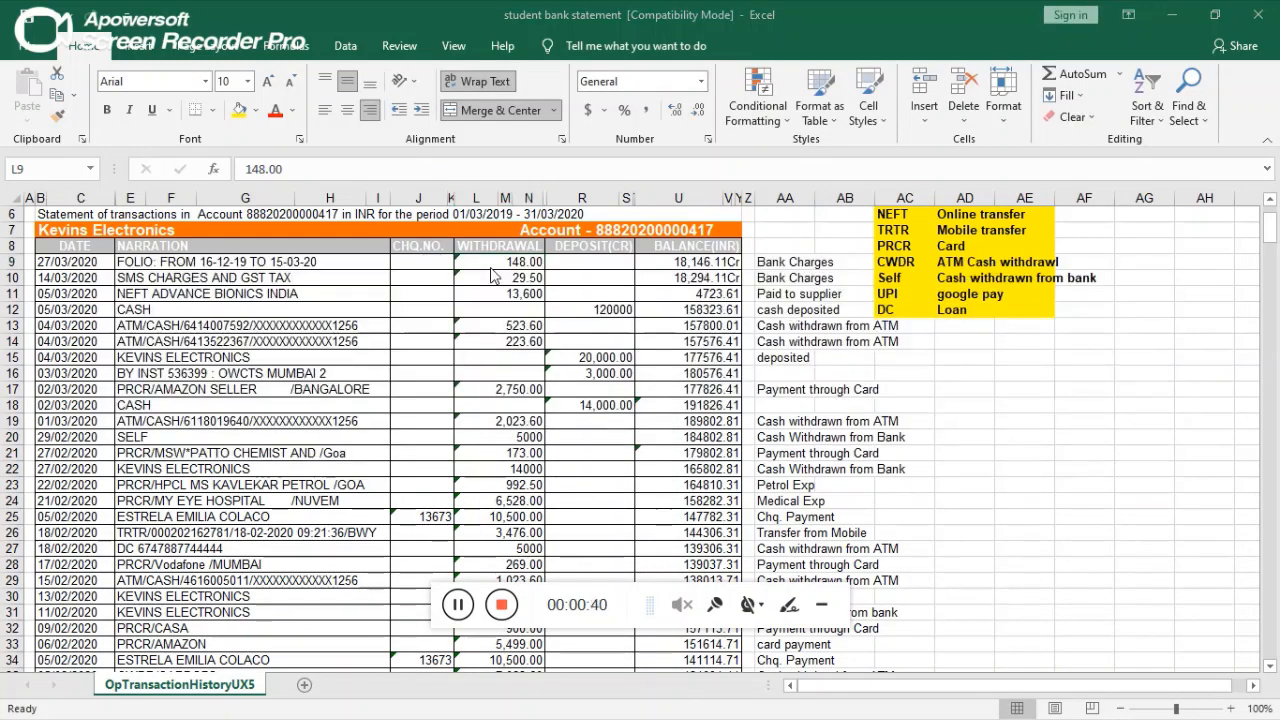
- Switch to Tally and check the Gateway of Tally for the Nice Bank Statement company against the Excel statement
{"action": "key", "text": "alt+Tab"}
{"action": "key", "text": "Tab"}
{"action": "key", "text": "Tab"}
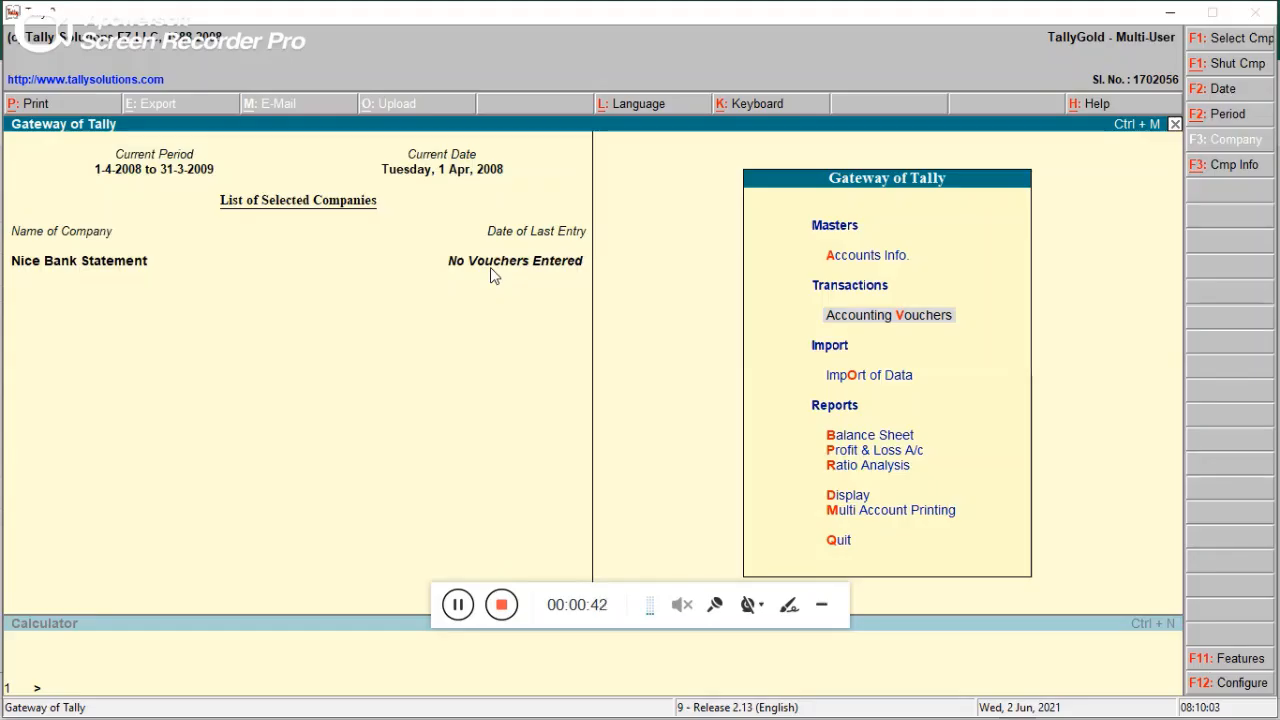
{"action": "key", "text": "Down"}
{"action": "key", "text": "Up"}
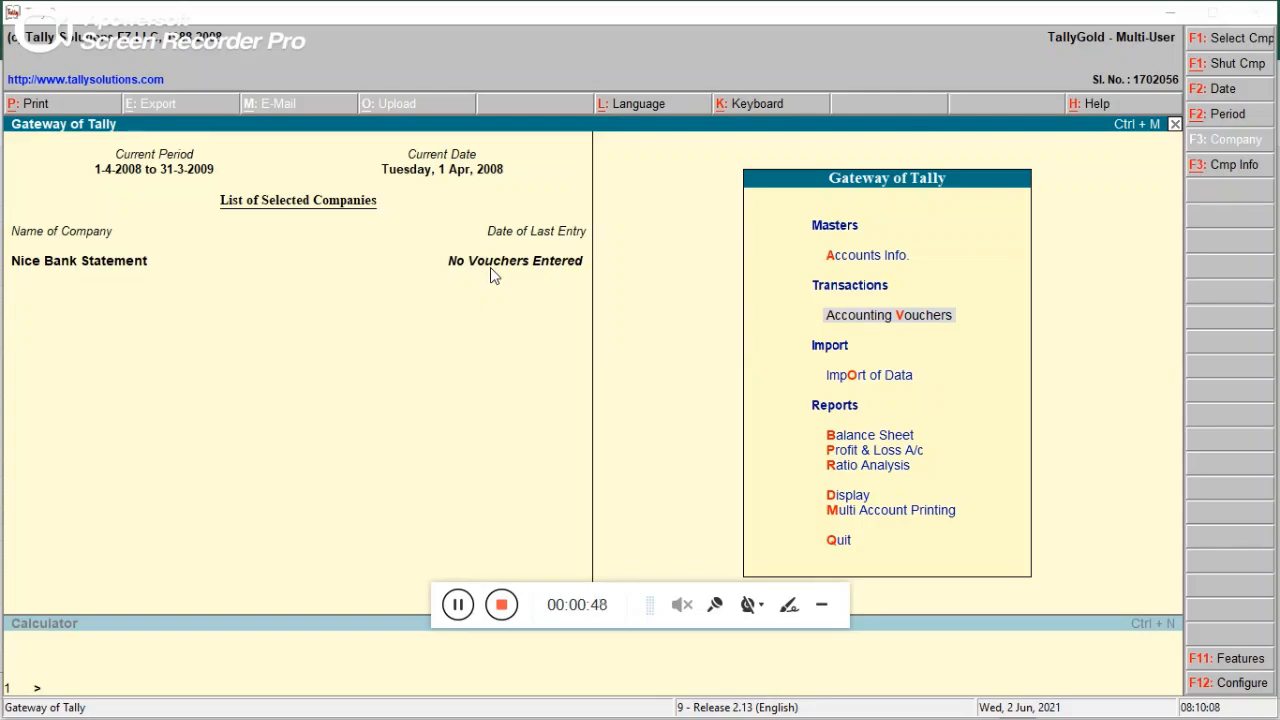
{"action": "key", "text": "alt+Tab"}
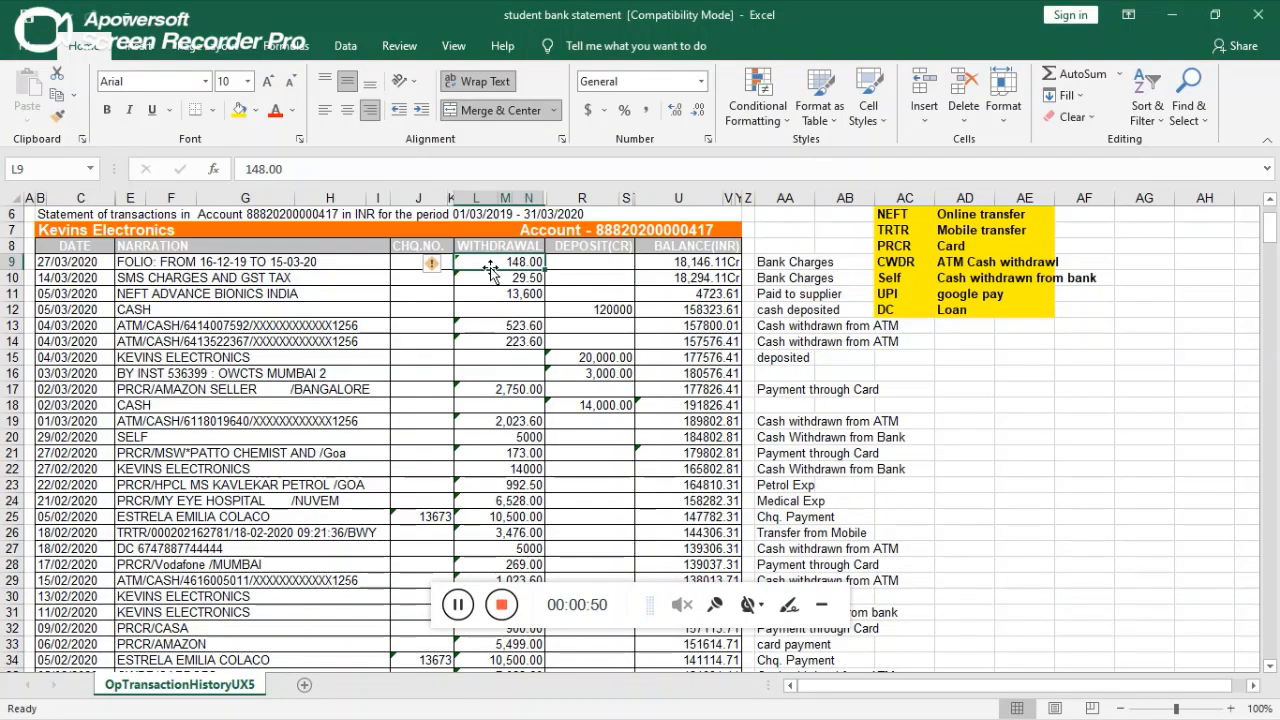
{"action": "key", "text": "alt+Tab"}
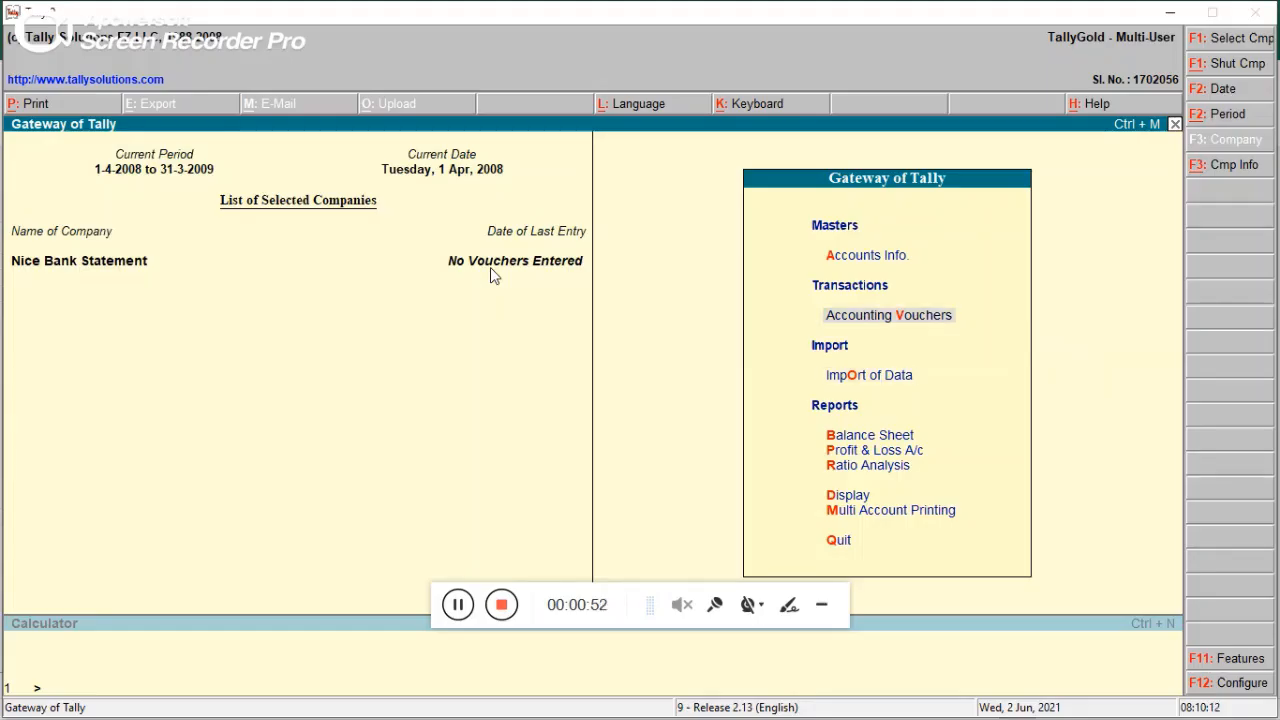
{"action": "key", "text": "Return"}
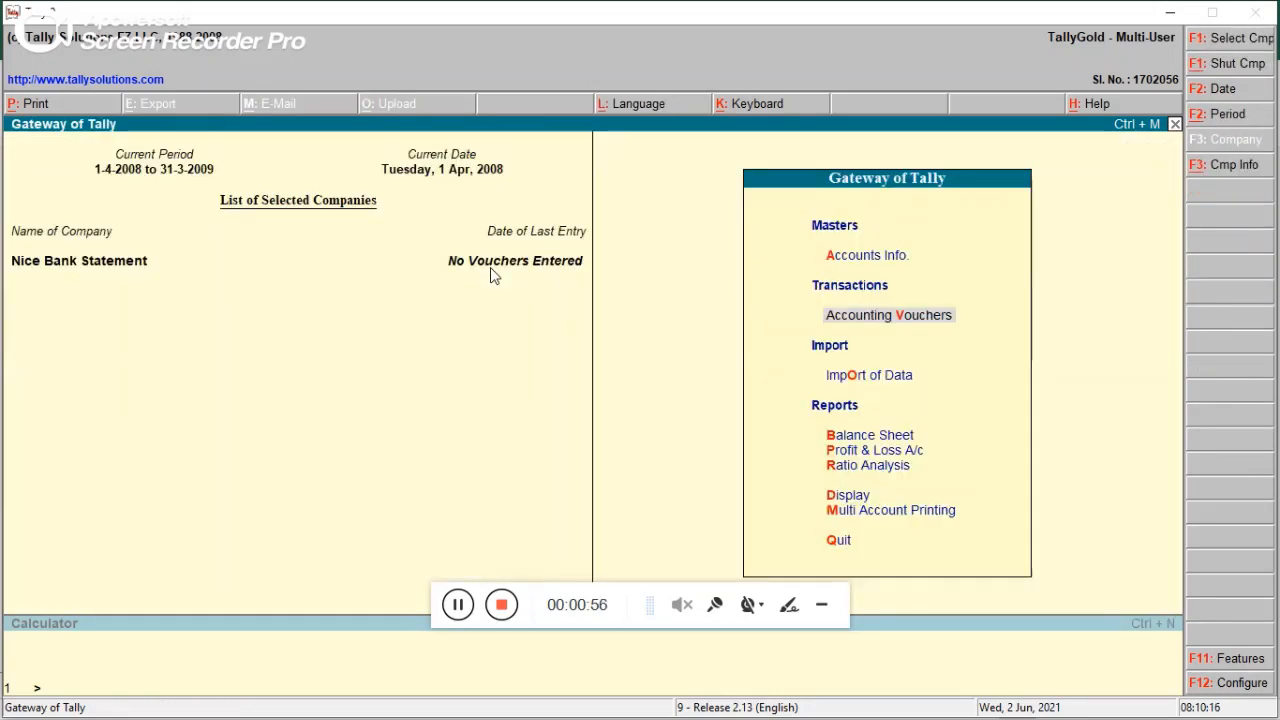
- Return to the Excel bank statement and examine the narrations from the FOLIO charges down to the ATM cash withdrawals of 04/03/2020
{"action": "key", "text": "alt+Tab"}
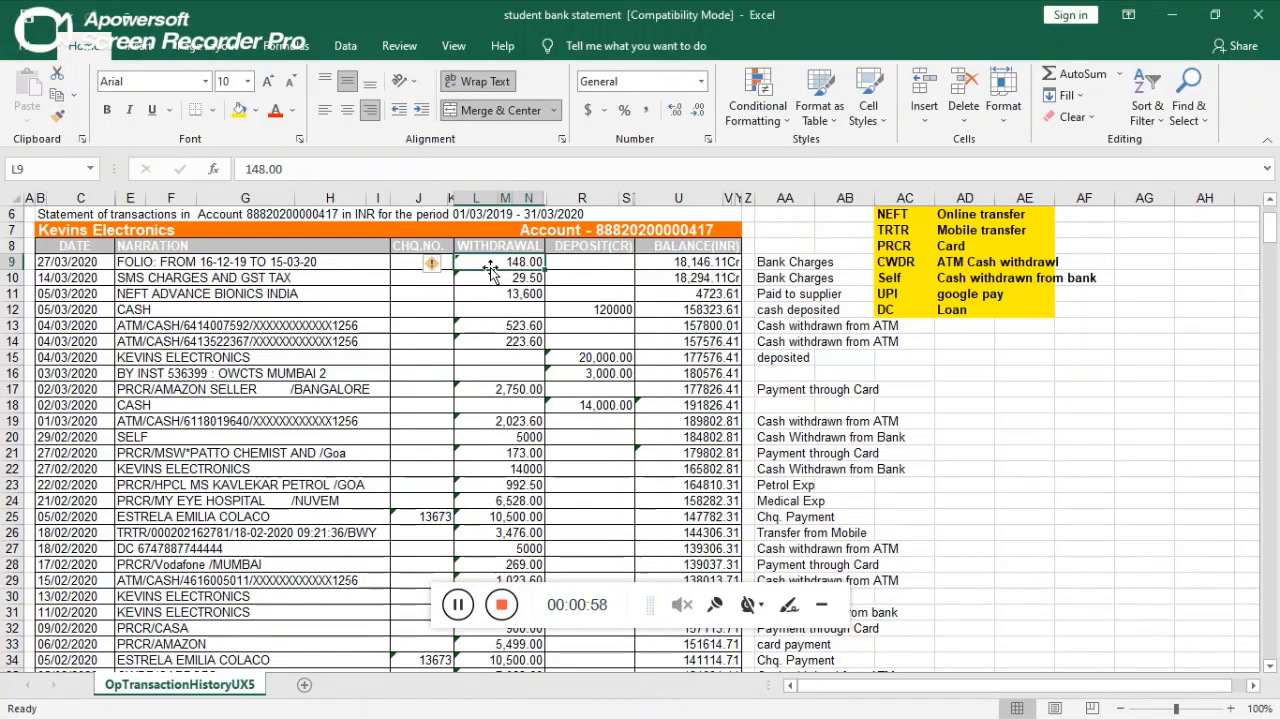
{"action": "key", "text": "Down"}
{"action": "key", "text": "Down"}
{"action": "key", "text": "Left"}
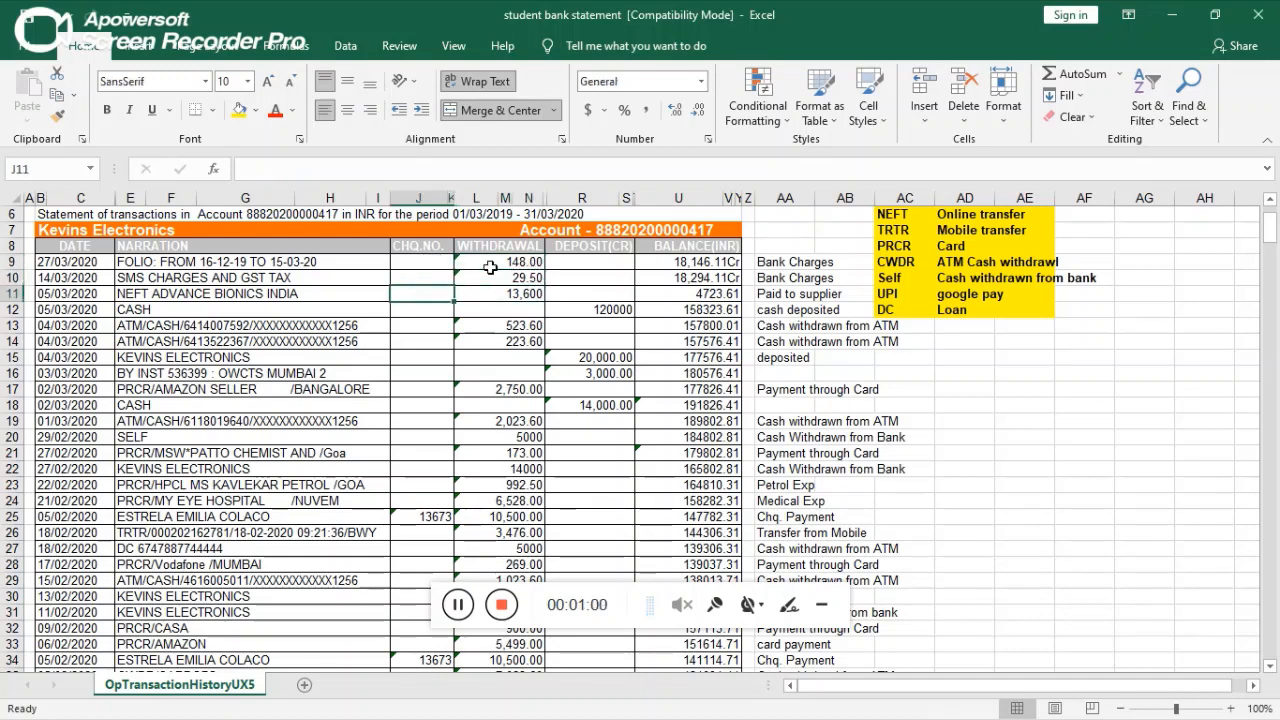
{"action": "key", "text": "Up"}
{"action": "key", "text": "Up"}
{"action": "key", "text": "Left"}
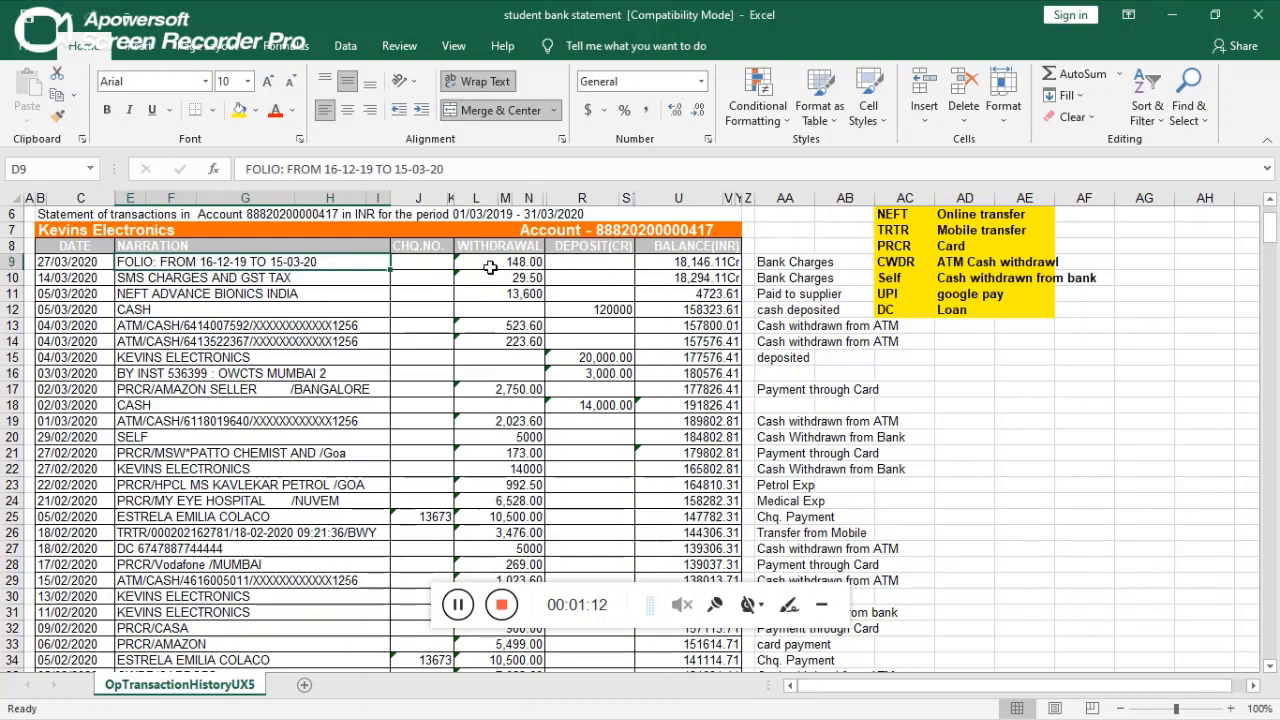
{"action": "key", "text": "Down"}
{"action": "key", "text": "Down"}
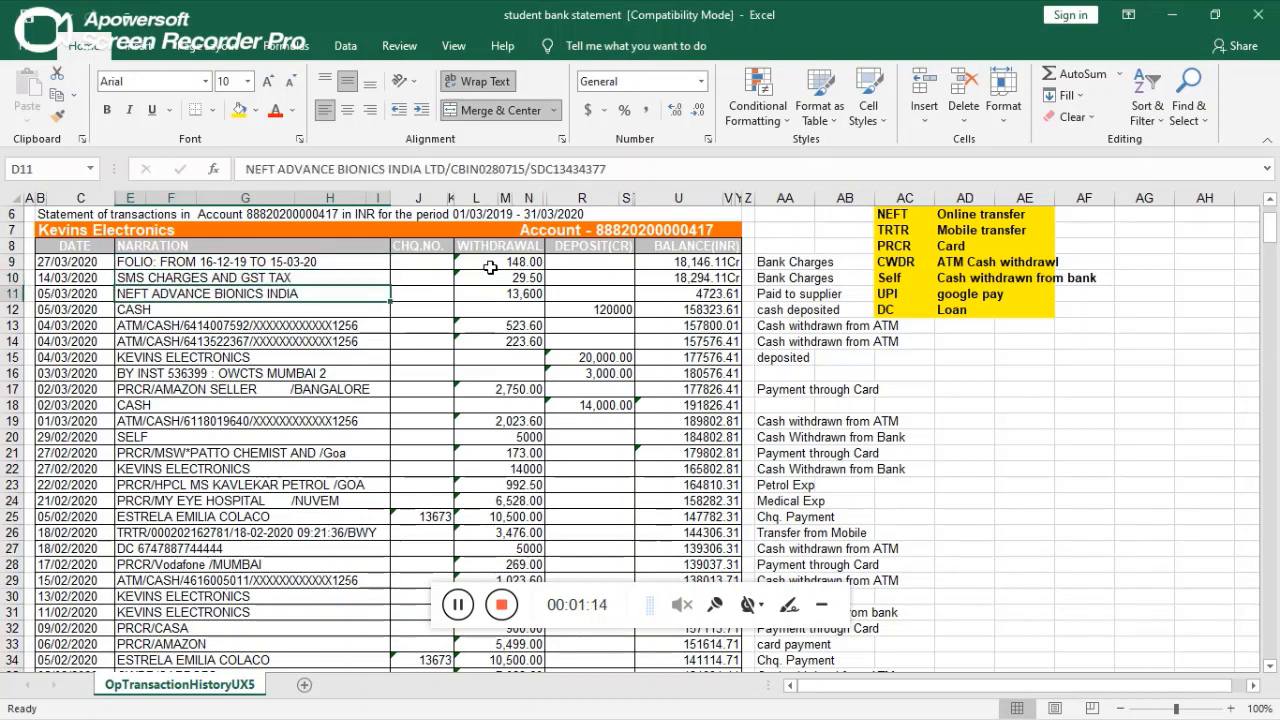
{"action": "key", "text": "Up"}
{"action": "key", "text": "Up"}
{"action": "key", "text": "Down"}
{"action": "key", "text": "Down"}
{"action": "key", "text": "Down"}
{"action": "key", "text": "Down"}
{"action": "key", "text": "Down"}
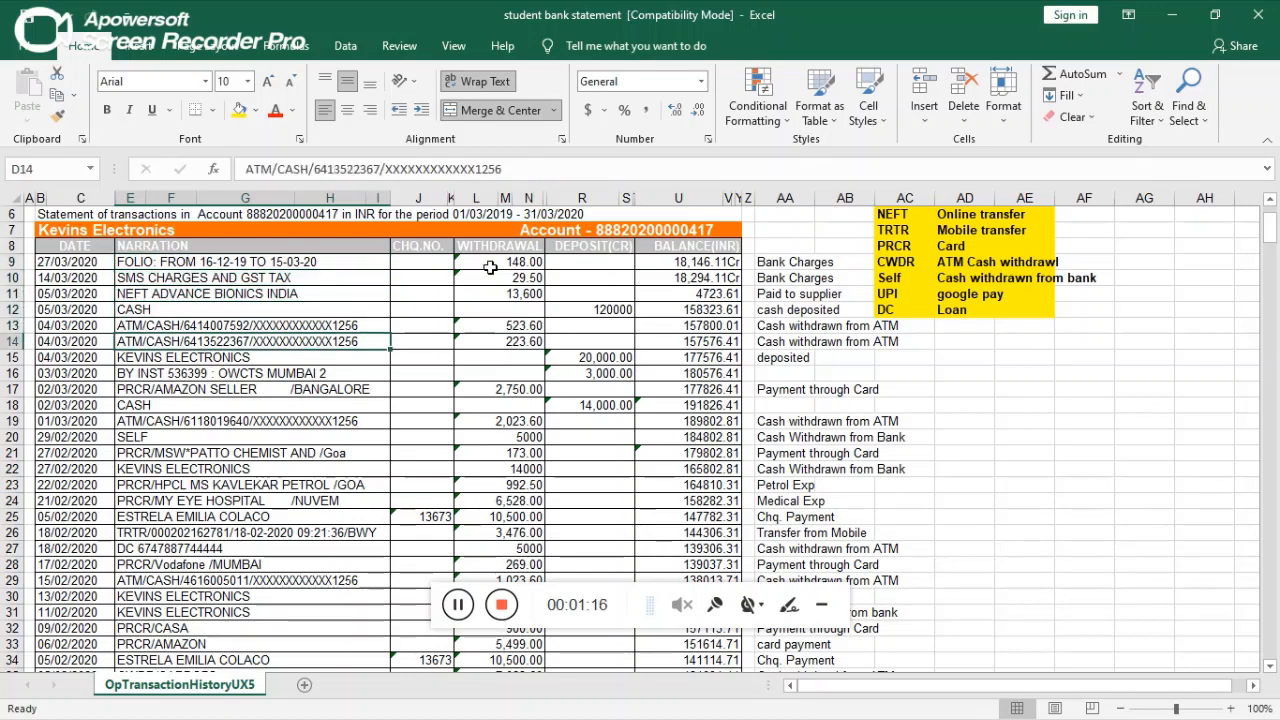
- Go back to the FOLIO entry and check the cheque number and withdrawal cells of the first three entries
{"action": "key", "text": "Up"}
{"action": "key", "text": "Up"}
{"action": "key", "text": "Up"}
{"action": "key", "text": "Up"}
{"action": "key", "text": "Up"}
{"action": "key", "text": "Right"}
{"action": "key", "text": "Right"}
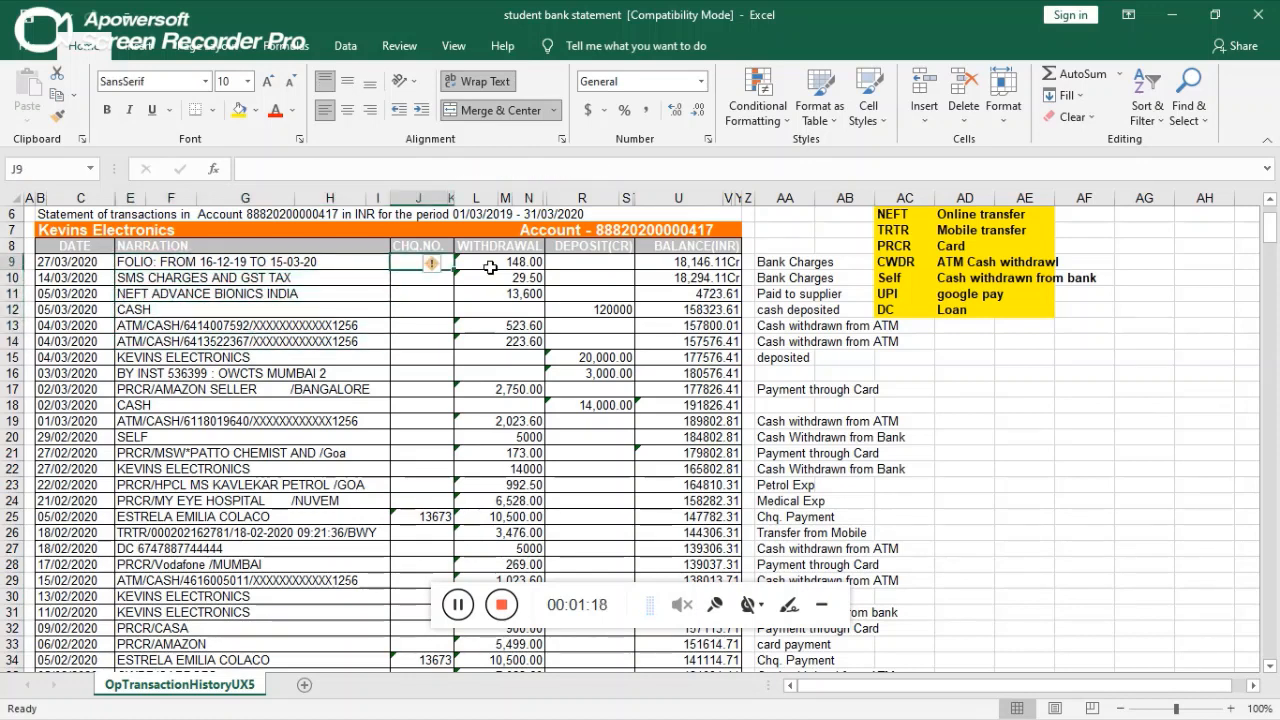
{"action": "key", "text": "Right"}
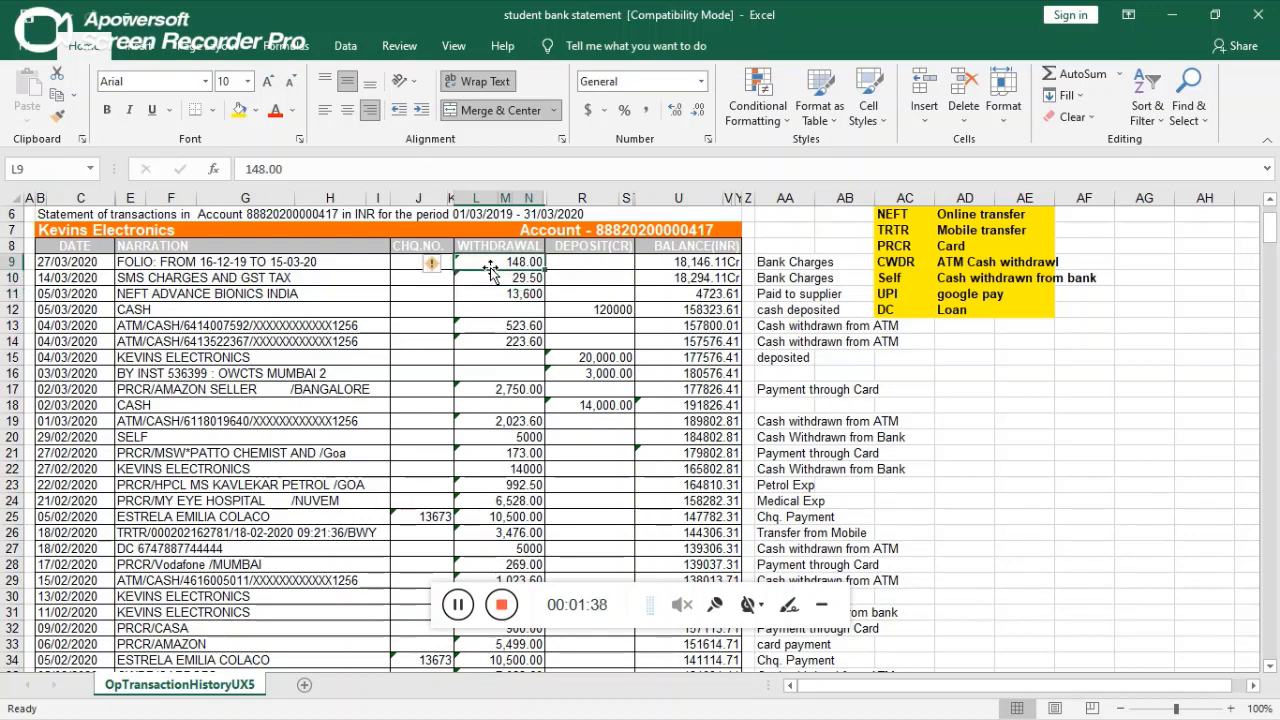
{"action": "key", "text": "Down"}
{"action": "key", "text": "Down"}
{"action": "key", "text": "Up"}
{"action": "key", "text": "Up"}
{"action": "key", "text": "Left"}
{"action": "key", "text": "Left"}
{"action": "key", "text": "Left"}
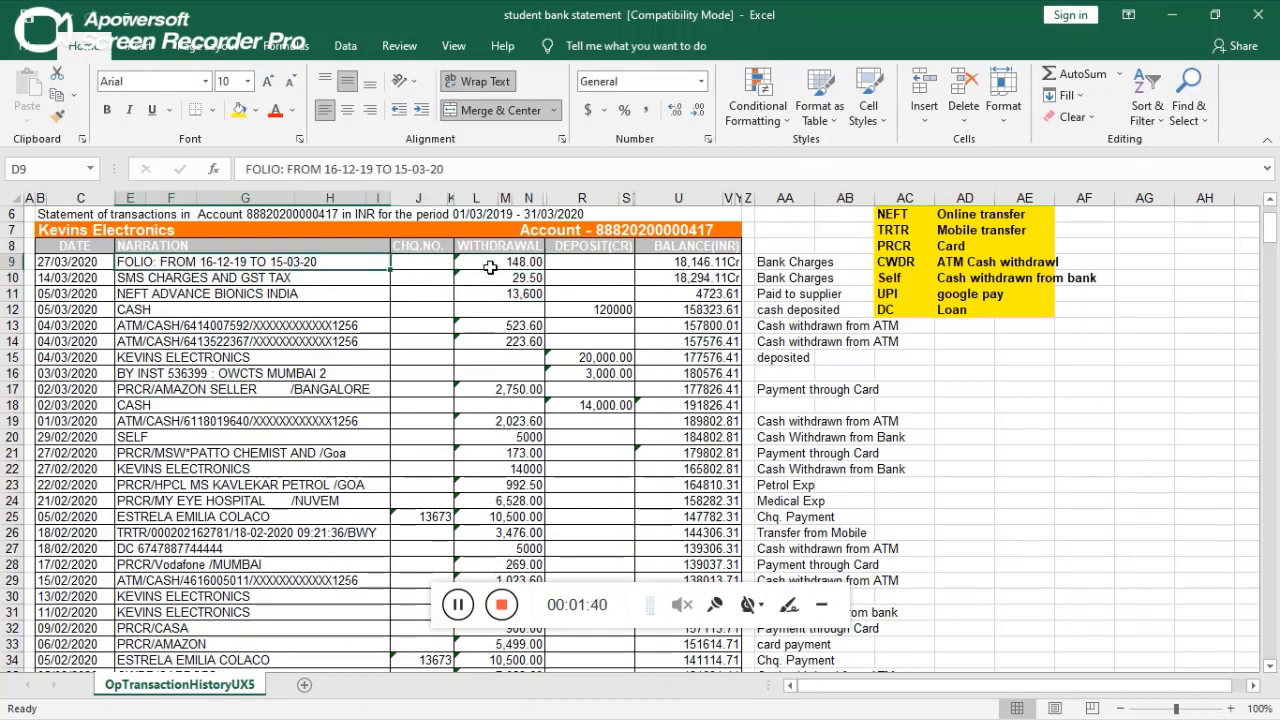
{"action": "key", "text": "alt+Tab"}
{"action": "key", "text": "Down"}
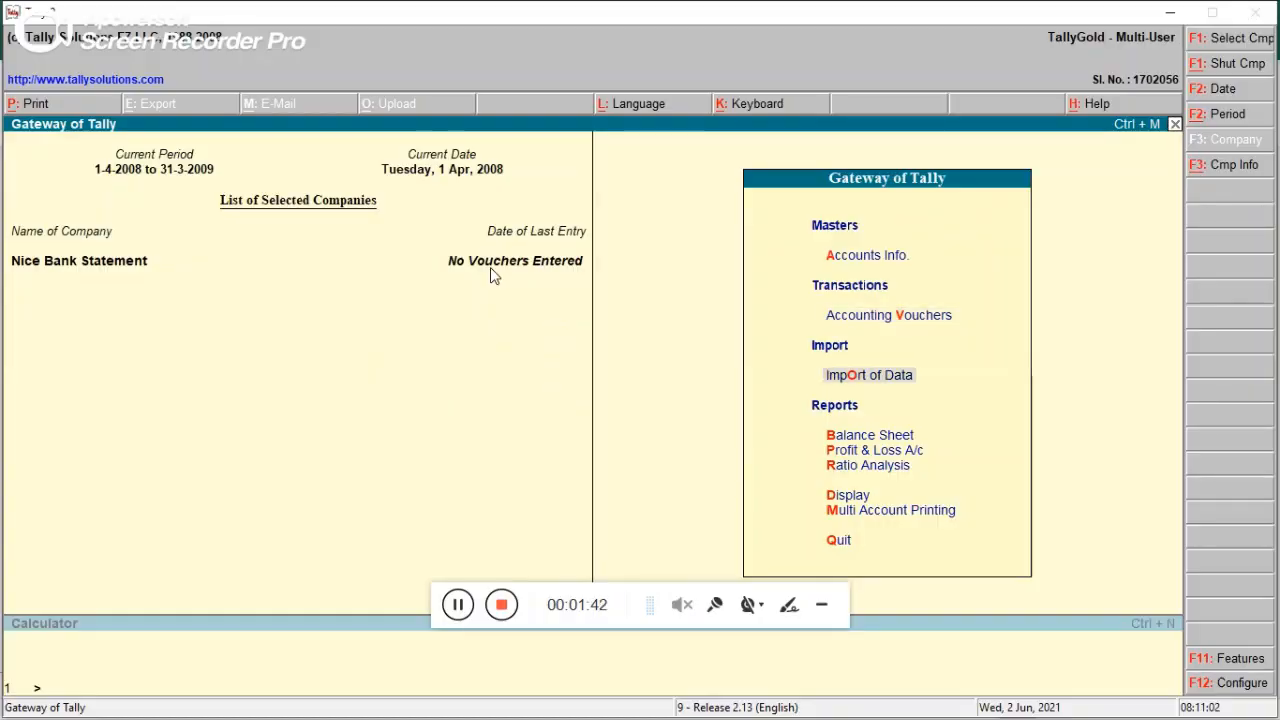
{"action": "key", "text": "Up"}
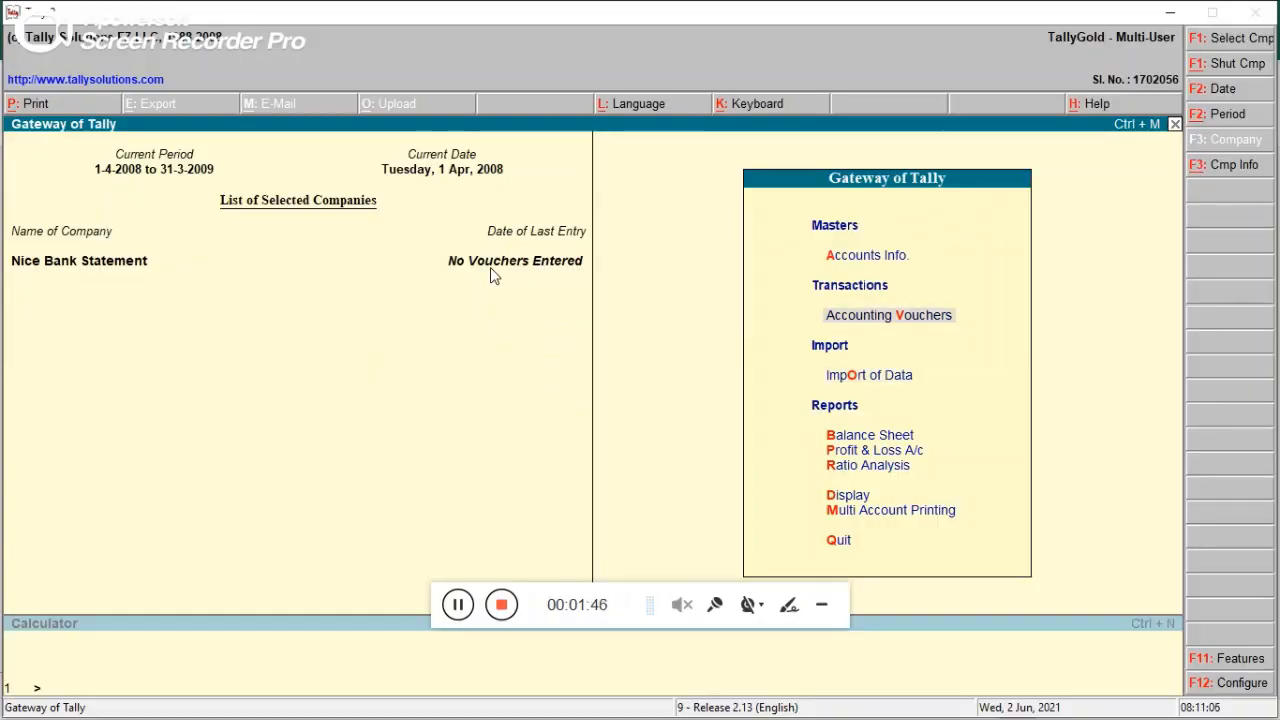
{"action": "key", "text": "Return"}
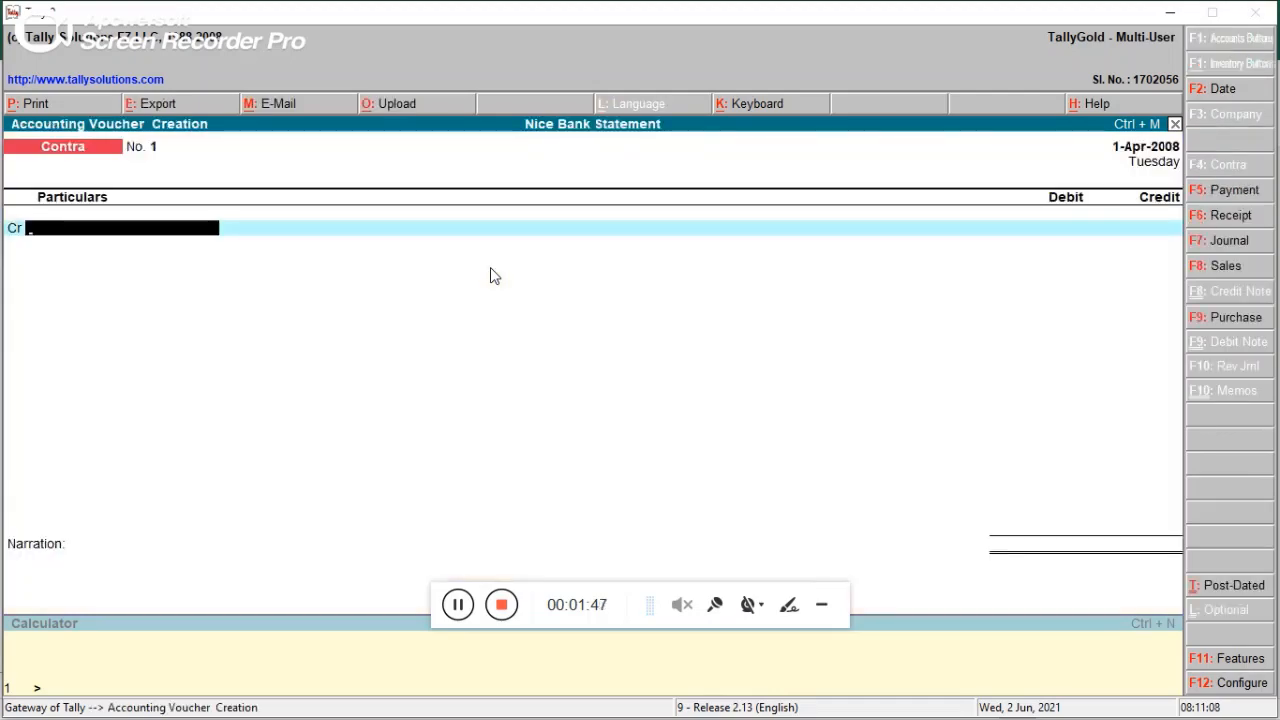
{"action": "key", "text": "alt+Tab"}
{"action": "key", "text": "alt+Tab"}
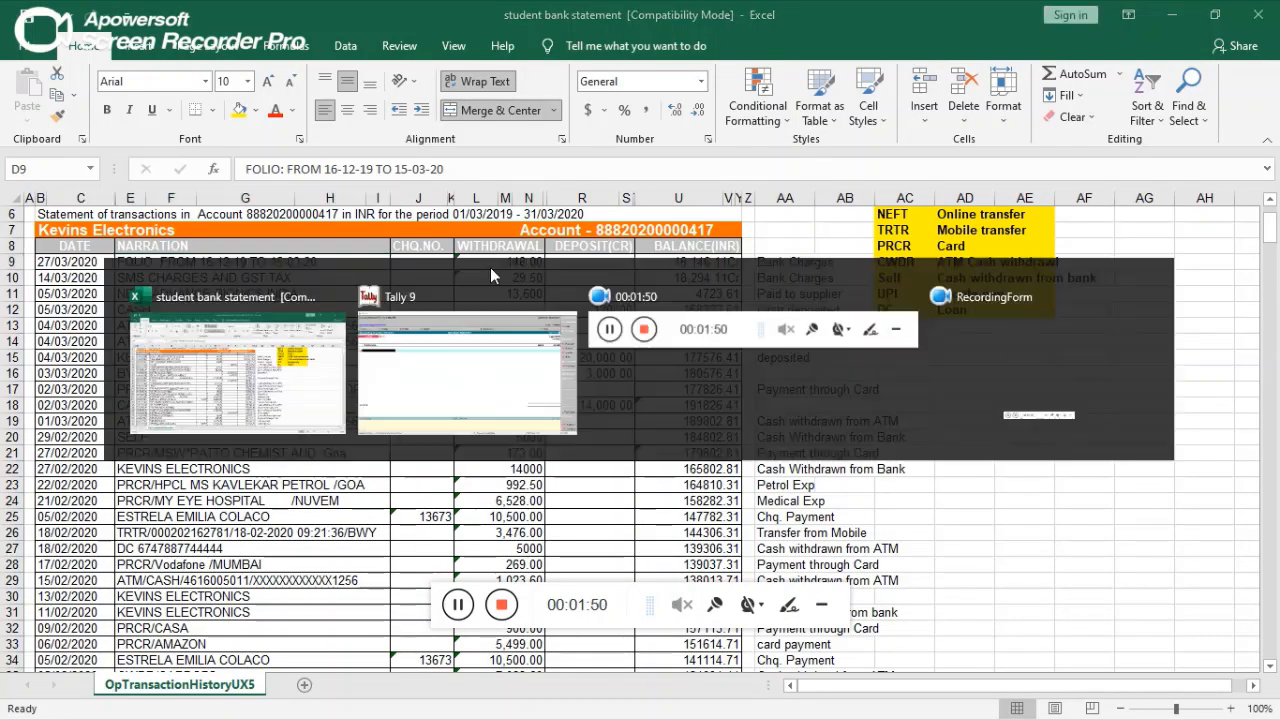
{"action": "key", "text": "alt+Tab"}
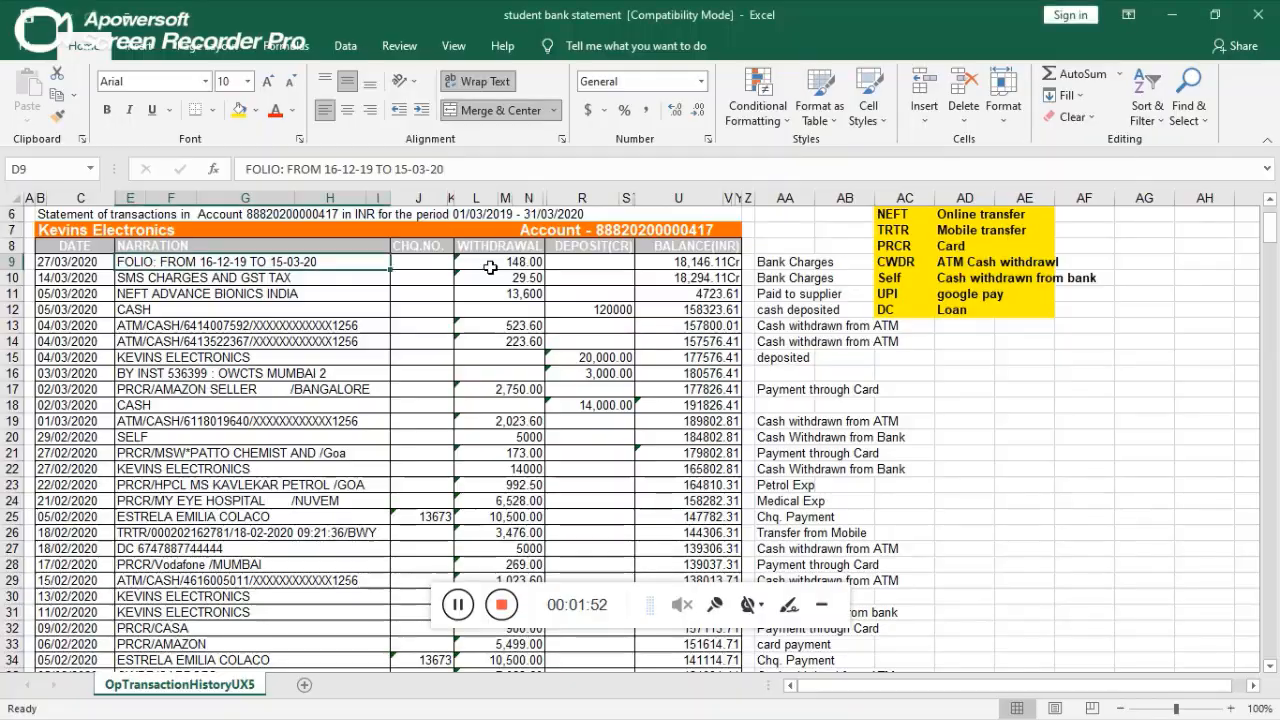
{"action": "key", "text": "alt+Tab"}
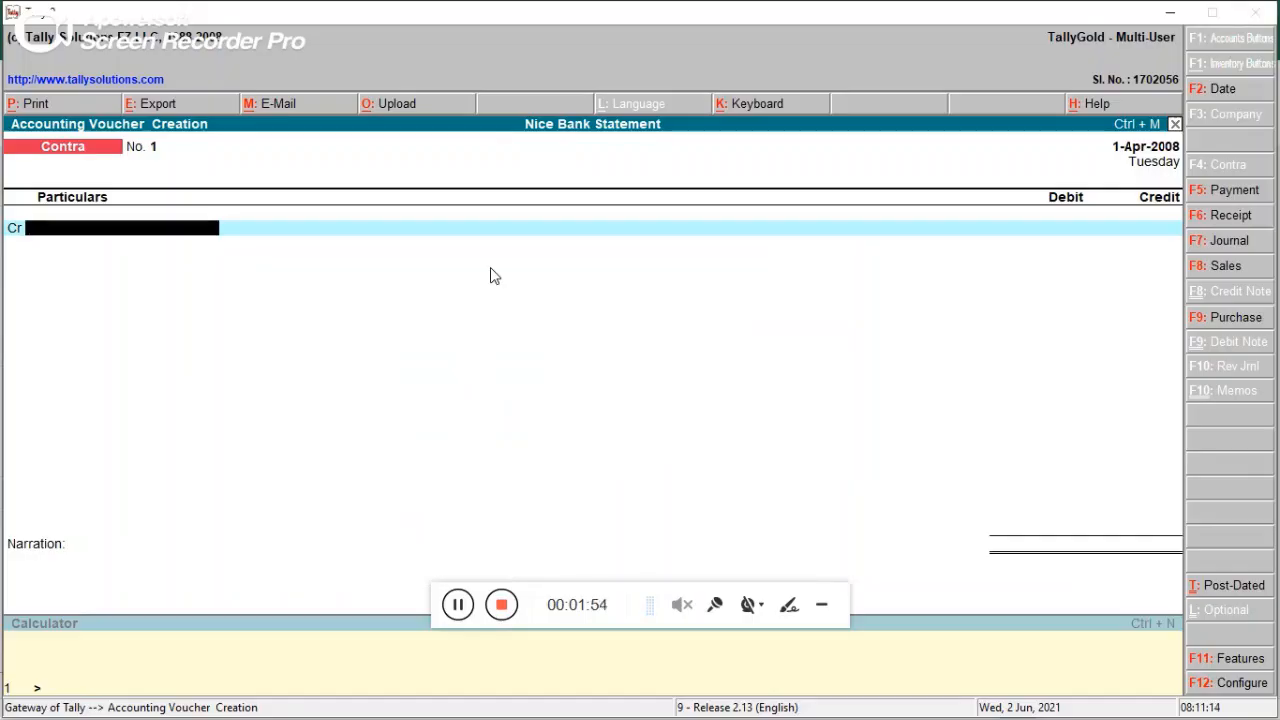
{"action": "key", "text": "alt+Tab"}
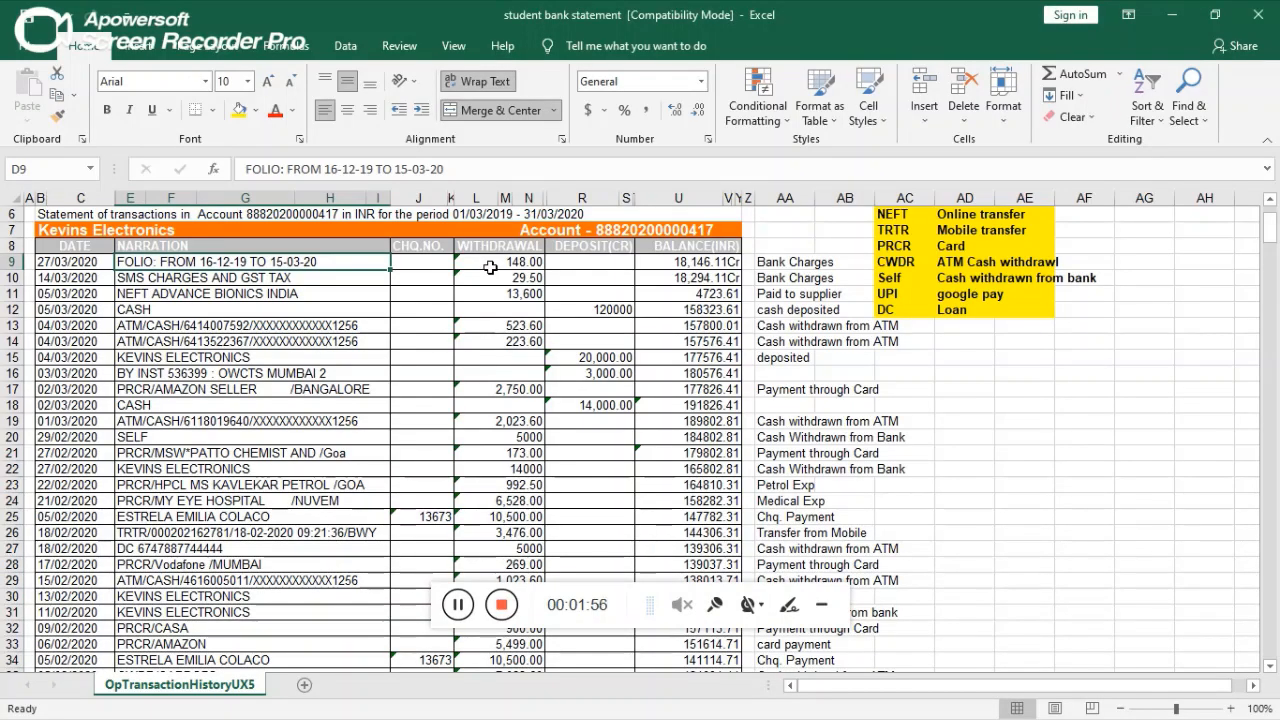
{"action": "key", "text": "alt+Tab"}
{"action": "key", "text": "alt+Tab"}
{"action": "key", "text": "alt+Tab"}
{"action": "key", "text": "Escape"}
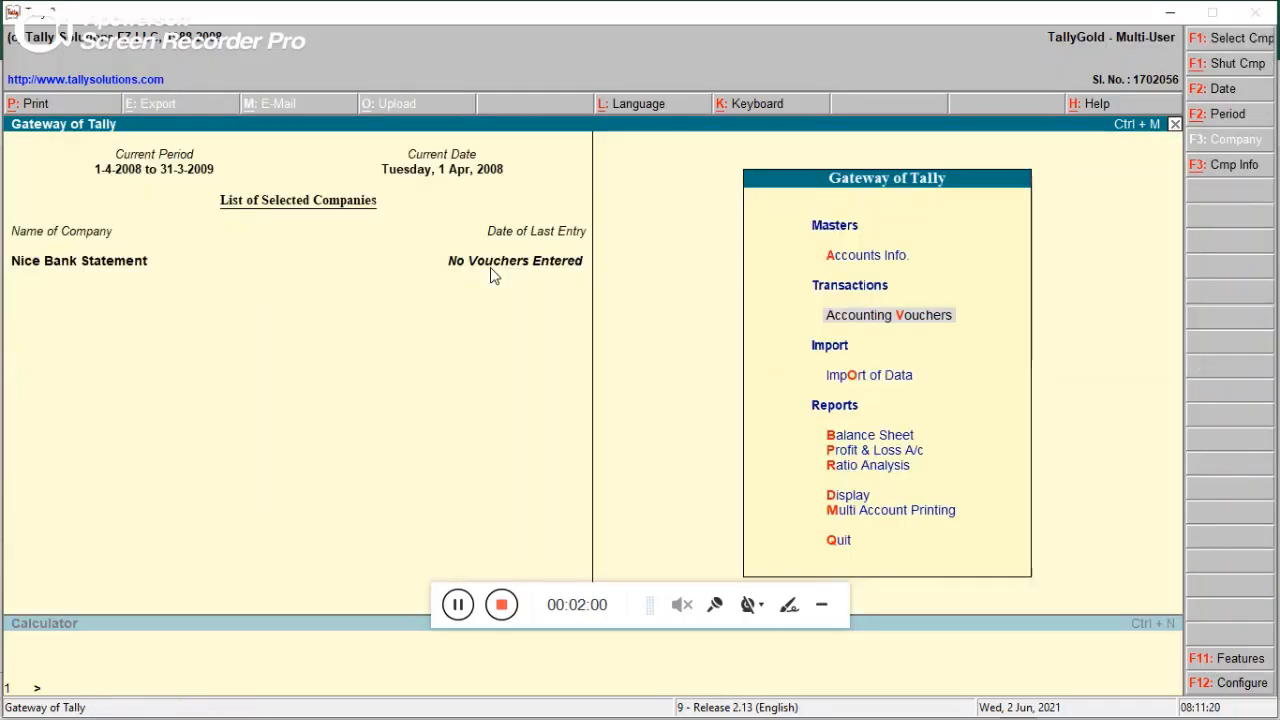
- Display the ledger vouchers of the Bank of Baroda 20 account from the account books in Tally
{"action": "key", "text": "Down"}
{"action": "key", "text": "Down"}
{"action": "key", "text": "Down"}
{"action": "key", "text": "Down"}
{"action": "key", "text": "Down"}
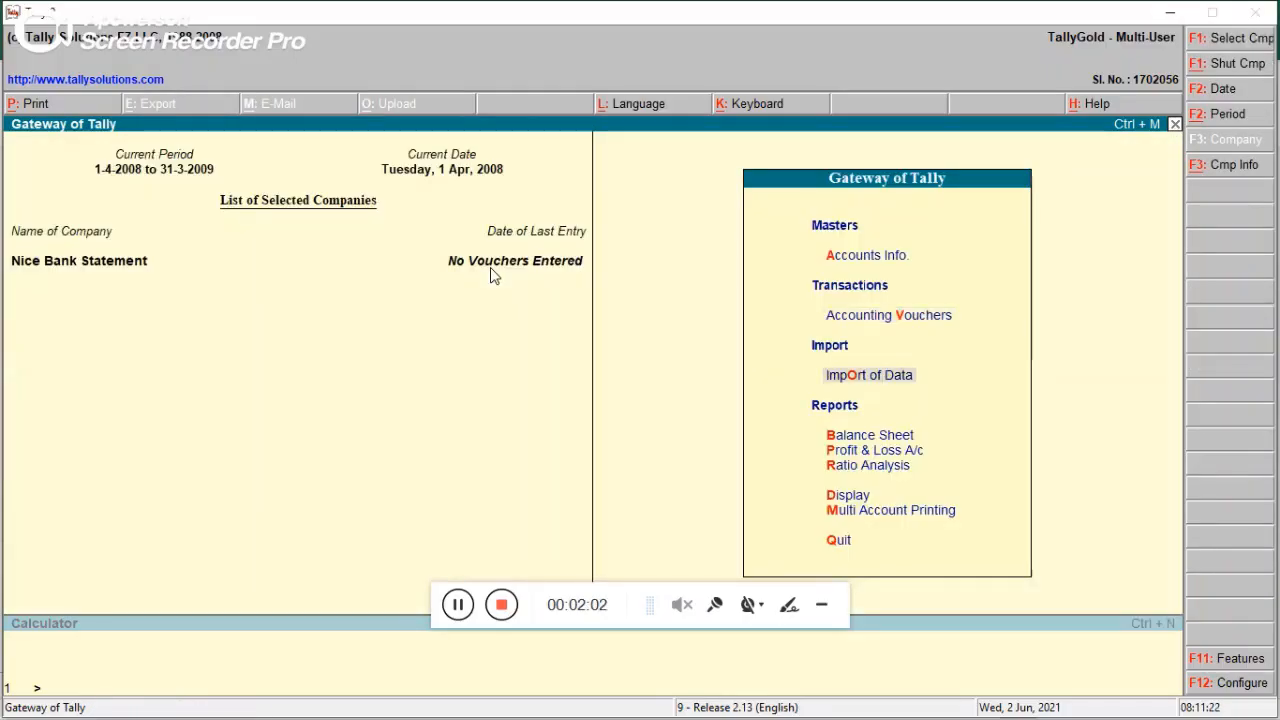
{"action": "key", "text": "Return"}
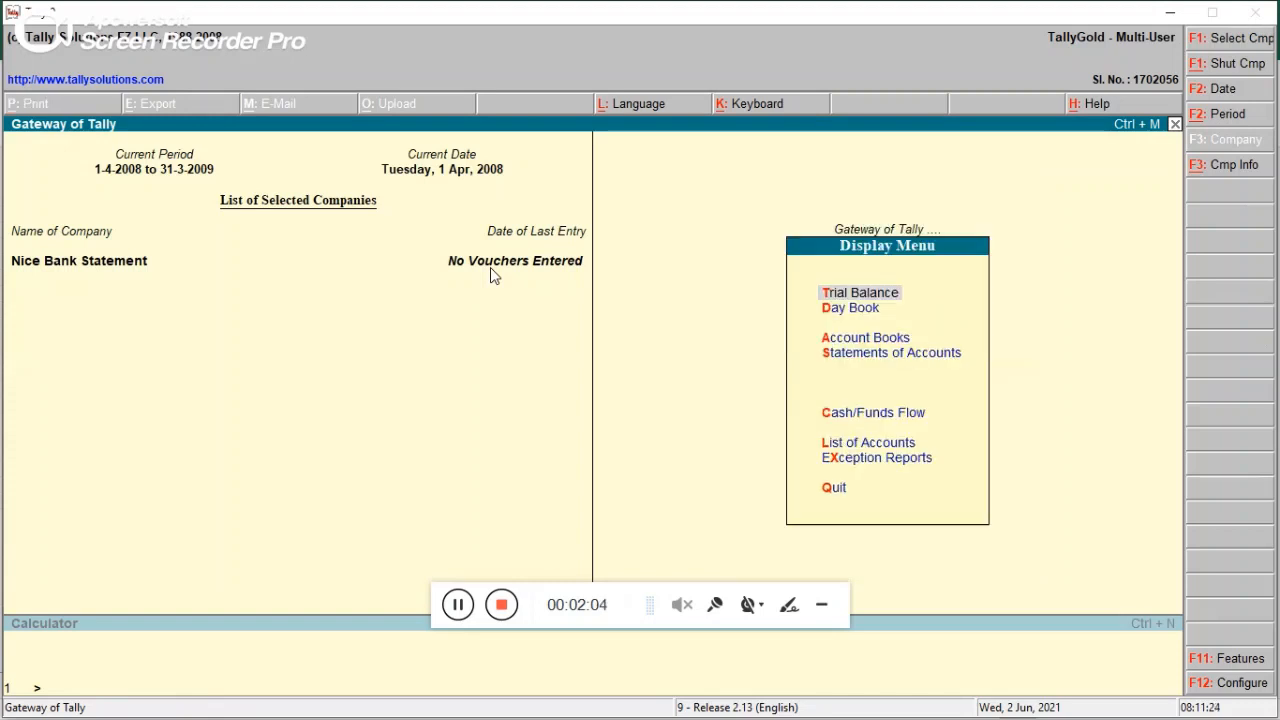
{"action": "key", "text": "Down"}
{"action": "key", "text": "Down"}
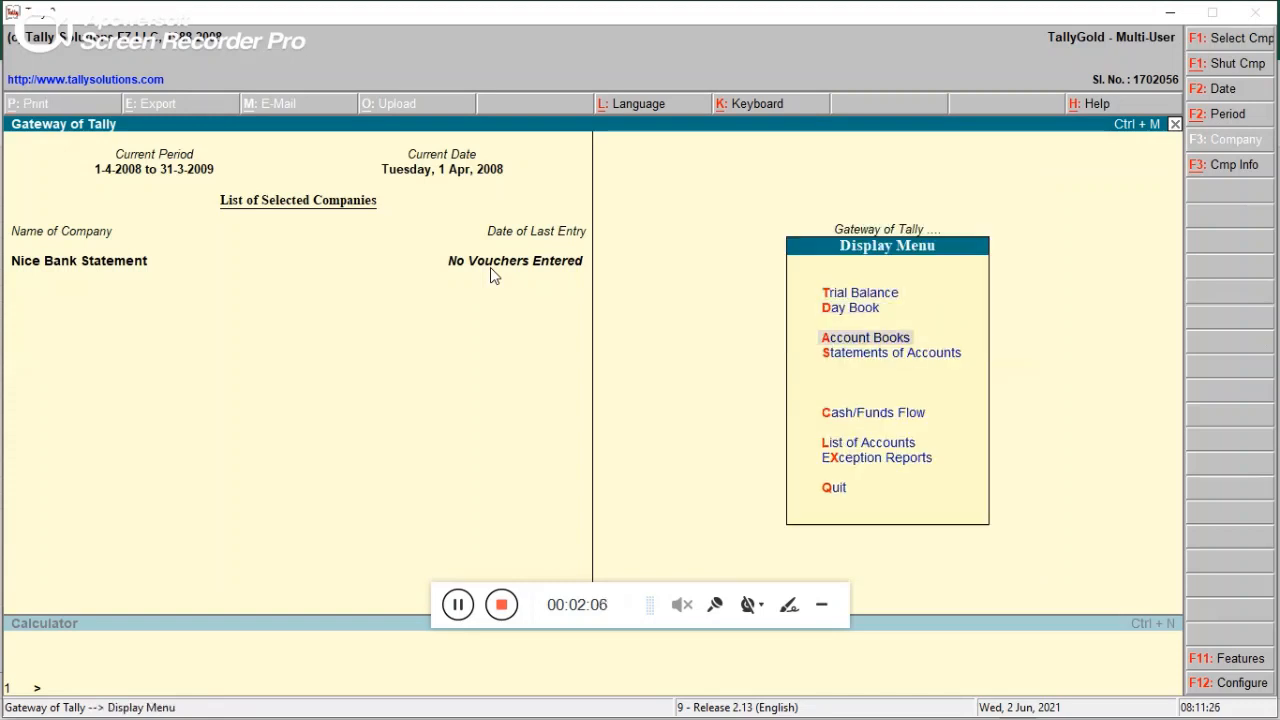
{"action": "key", "text": "Return"}
{"action": "key", "text": "Down"}
{"action": "key", "text": "Return"}
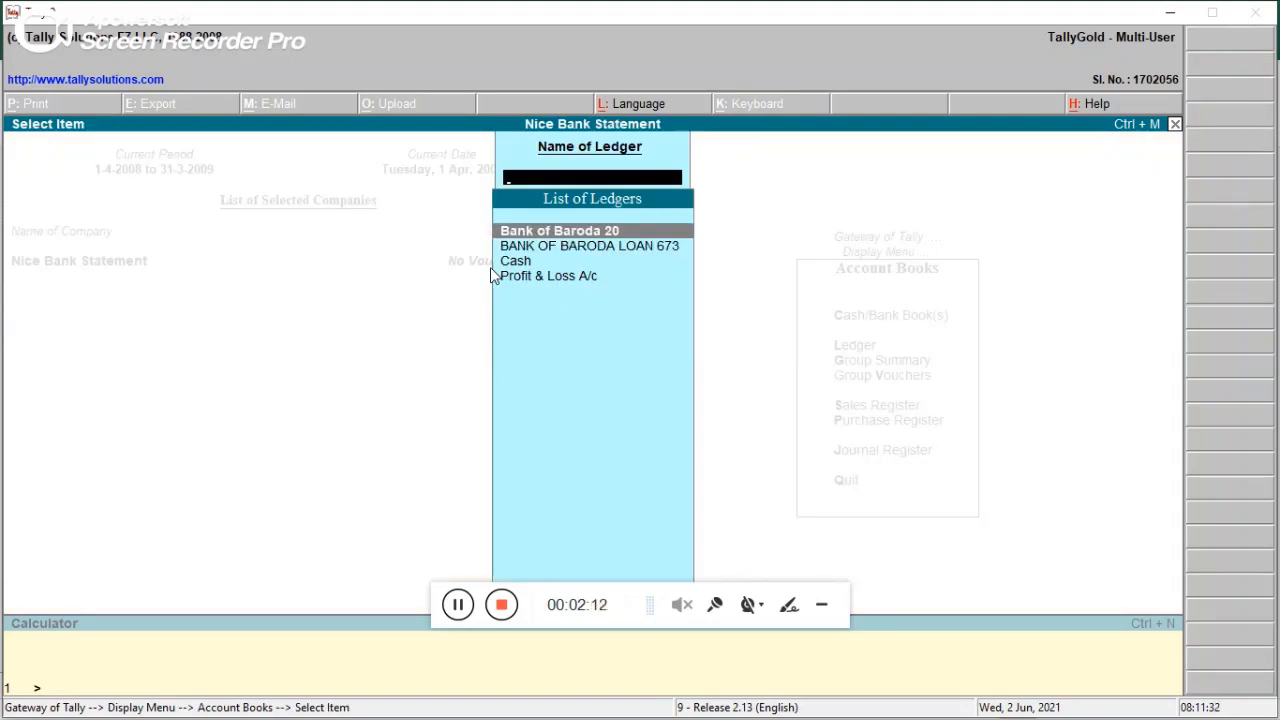
{"action": "key", "text": "Return"}
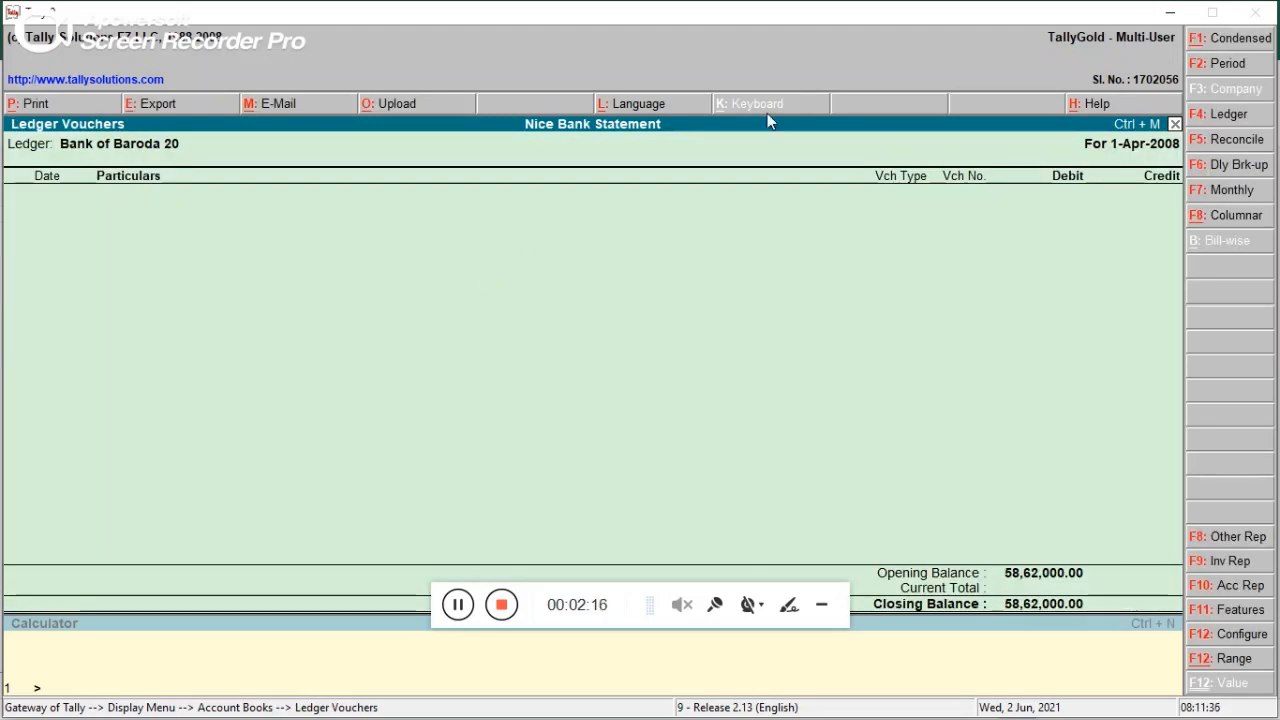
- Check the ledger report's period without changing it, and compare the report with the first entries of the Excel statement
{"action": "left_click", "coordinate": [1238, 64]}
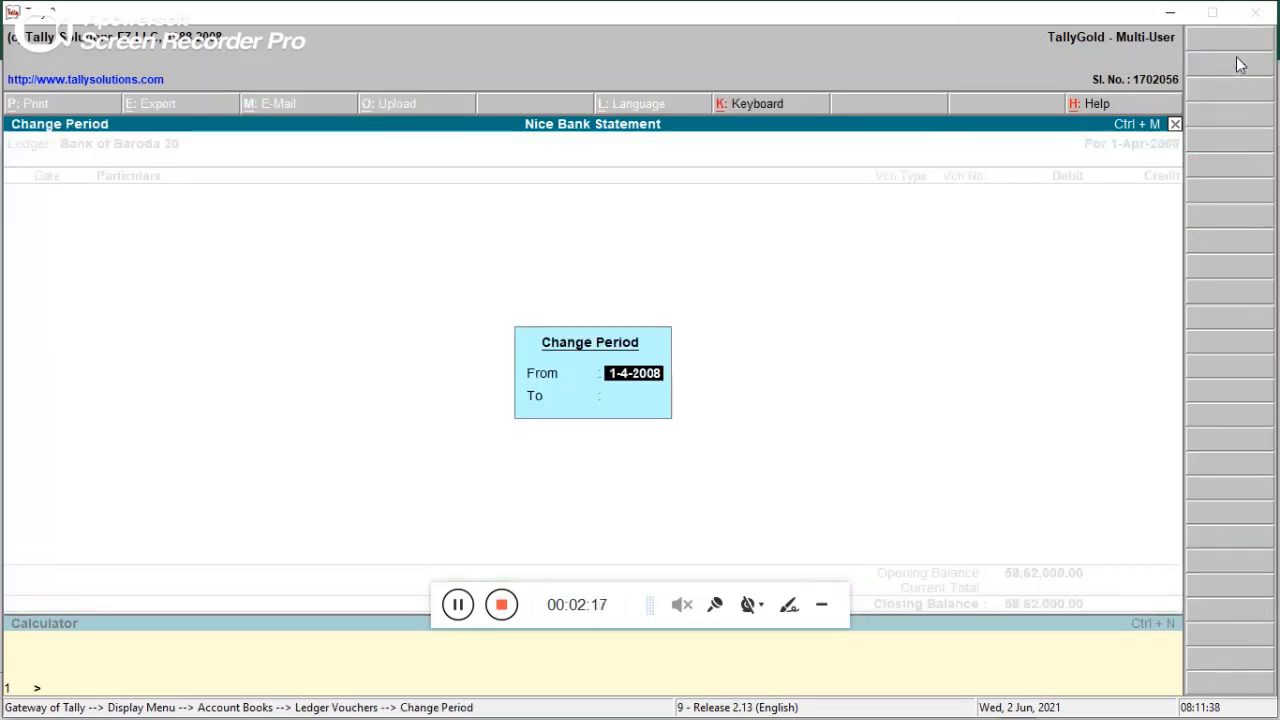
{"action": "key", "text": "Return"}
{"action": "key", "text": "Return"}
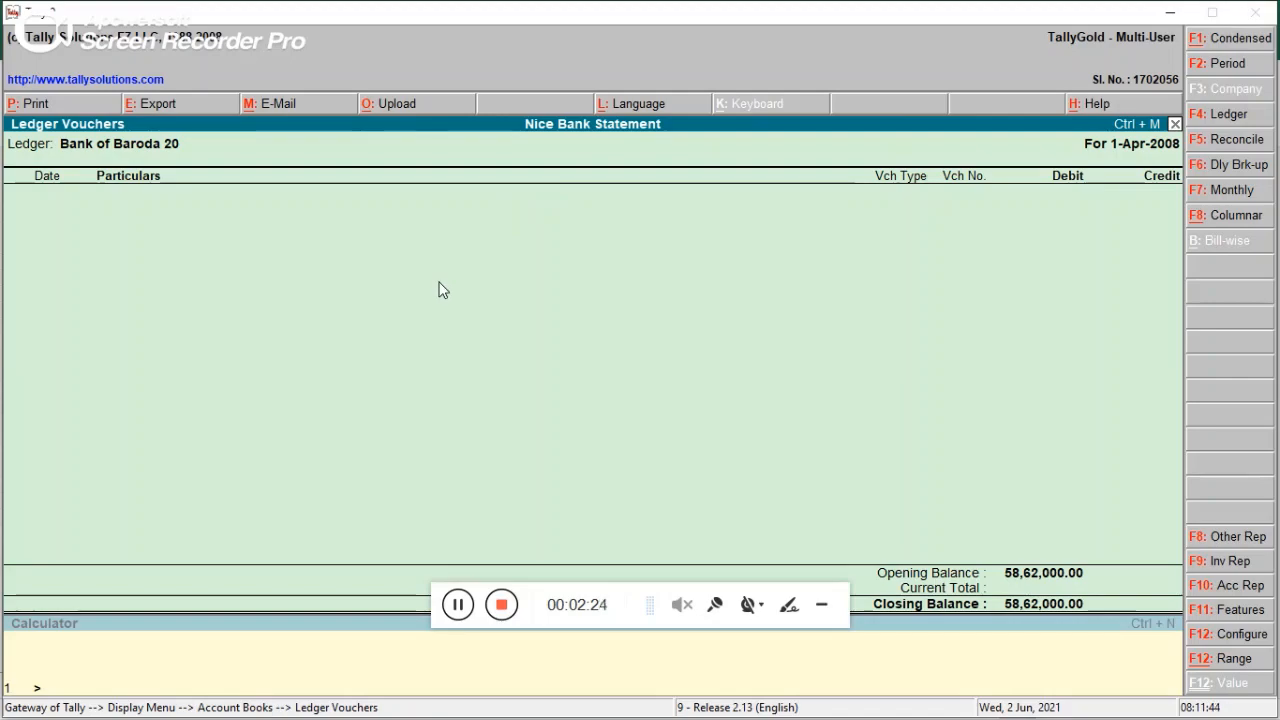
{"action": "key", "text": "alt+Tab"}
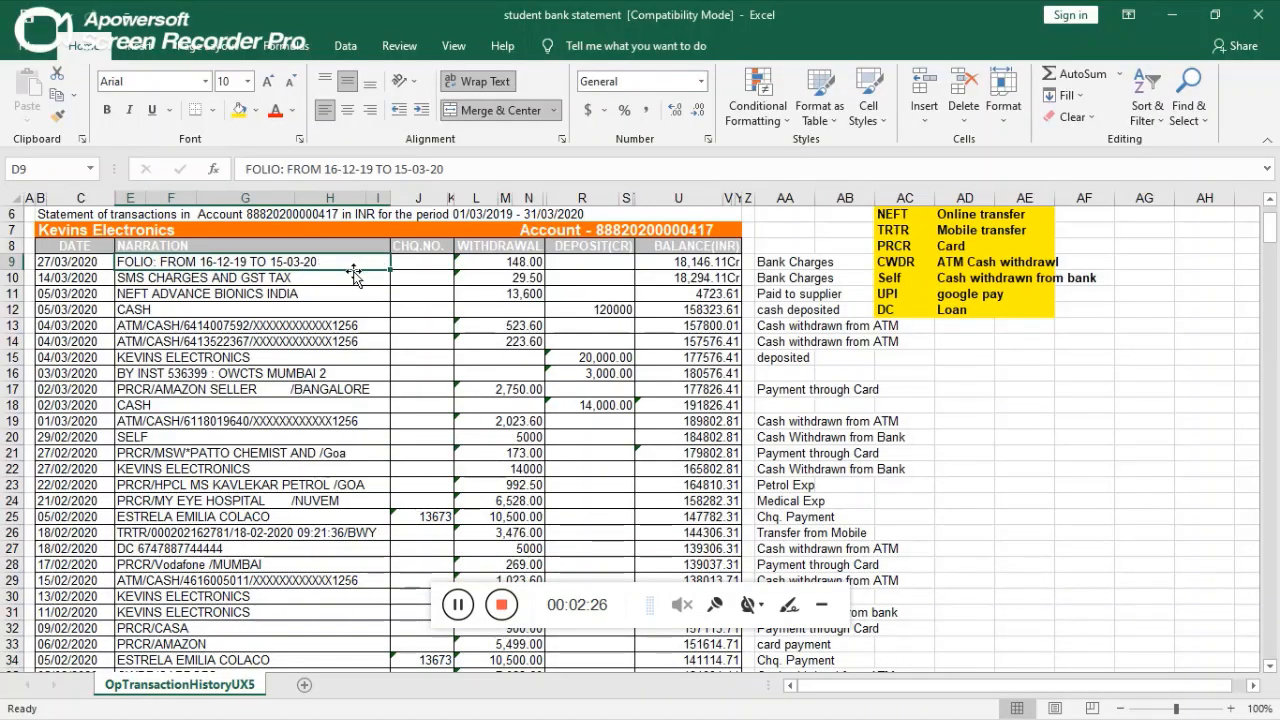
{"action": "key", "text": "alt+Tab"}
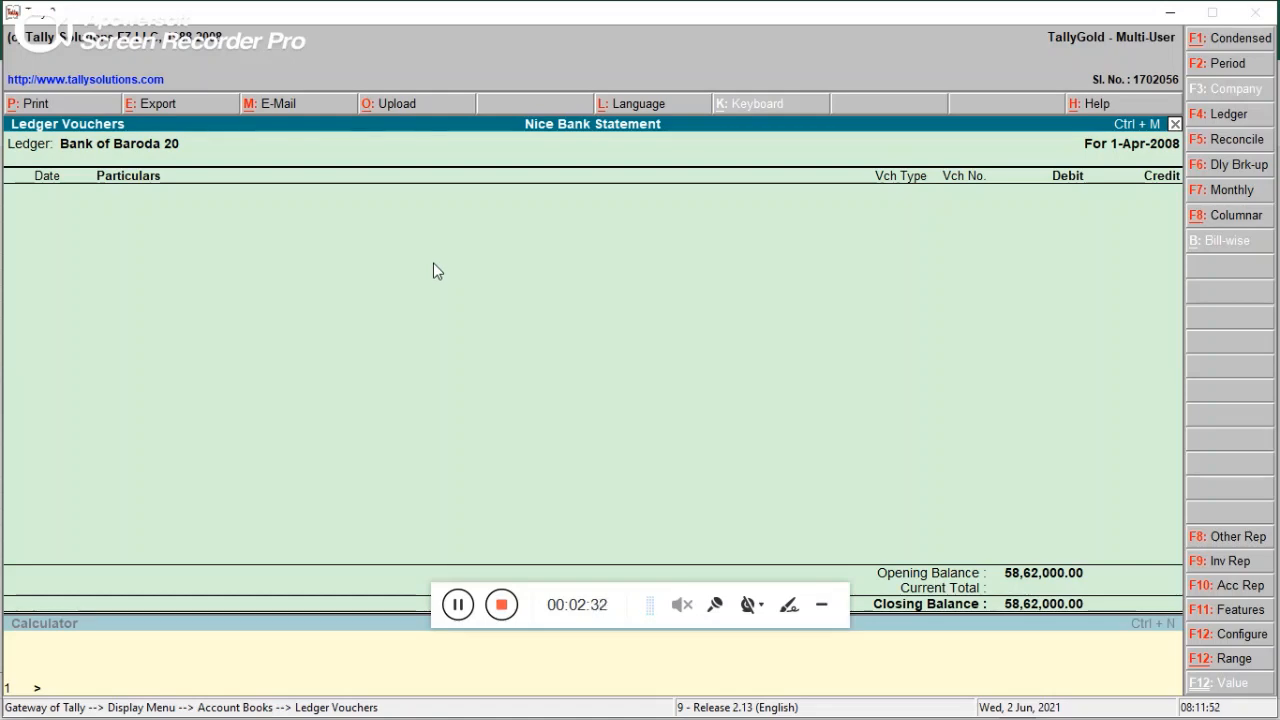
- Leave the ledger report, open the company's balance sheet and move to the Current Assets entry
{"action": "key", "text": "Escape"}
{"action": "key", "text": "Escape"}
{"action": "key", "text": "Escape"}
{"action": "key", "text": "Up"}
{"action": "key", "text": "Up"}
{"action": "key", "text": "Up"}
{"action": "key", "text": "Up"}
{"action": "key", "text": "Up"}
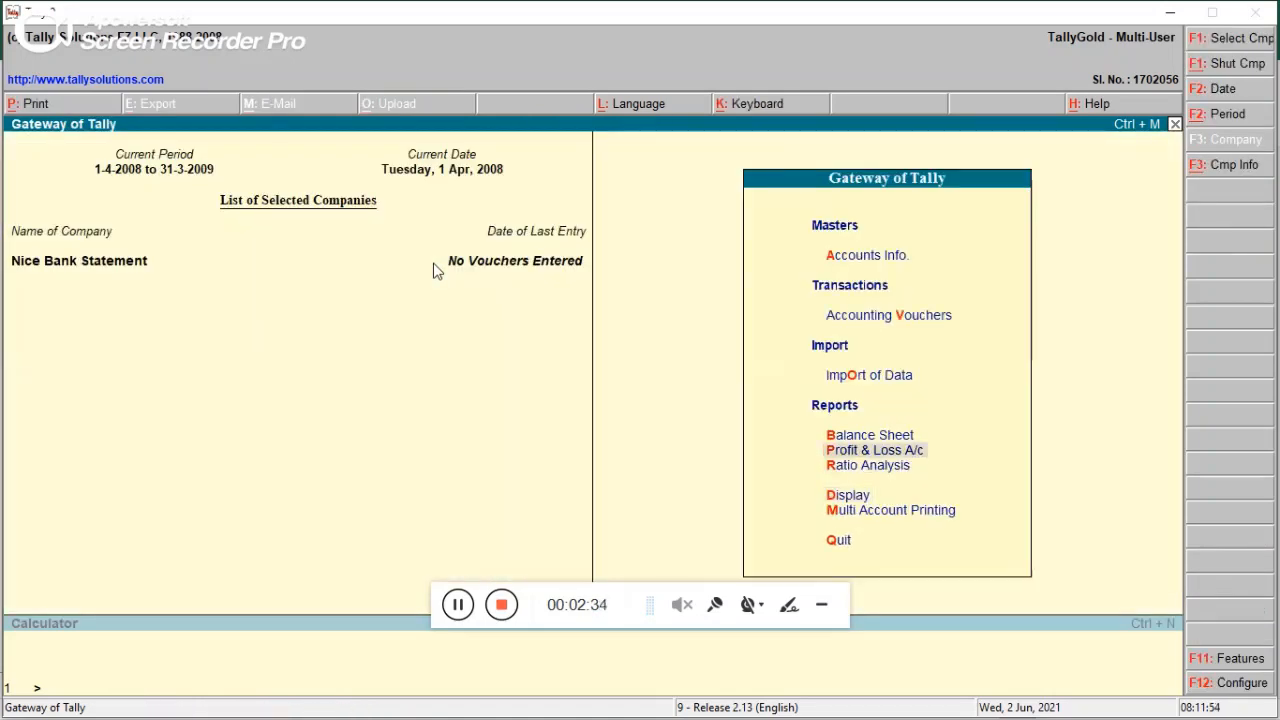
{"action": "key", "text": "Down"}
{"action": "key", "text": "Down"}
{"action": "key", "text": "Down"}
{"action": "key", "text": "Down"}
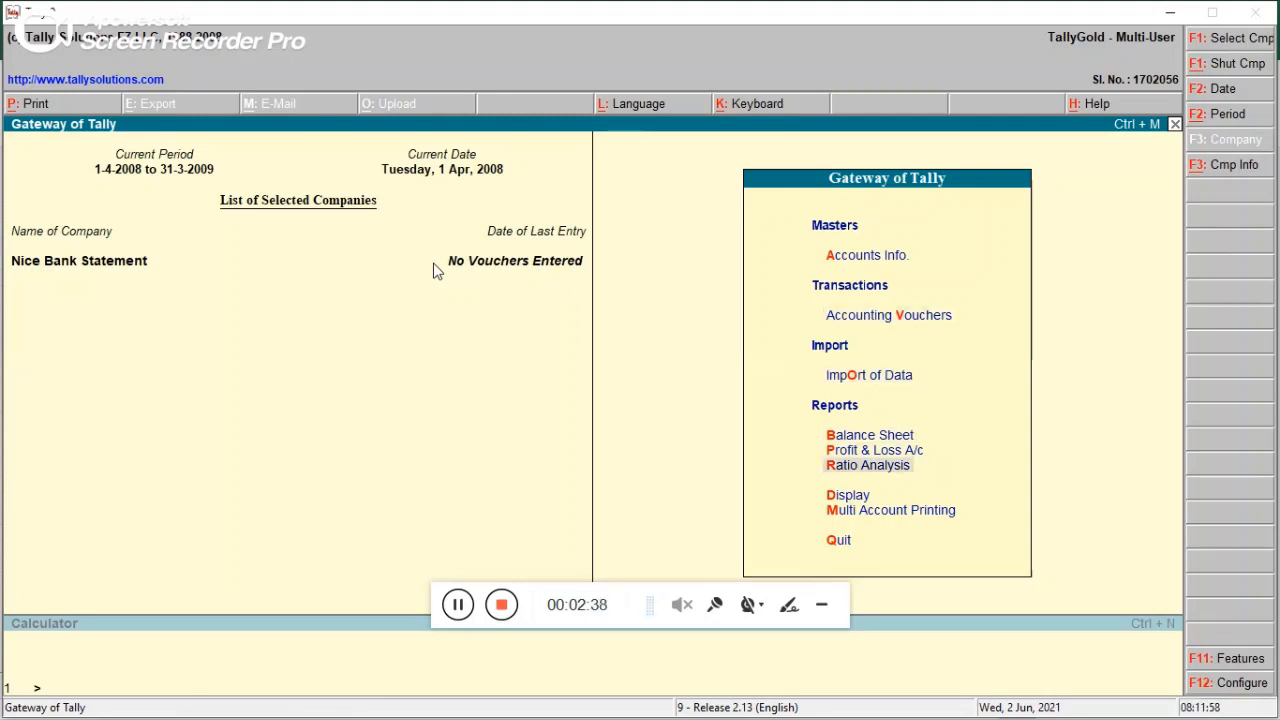
{"action": "key", "text": "Down"}
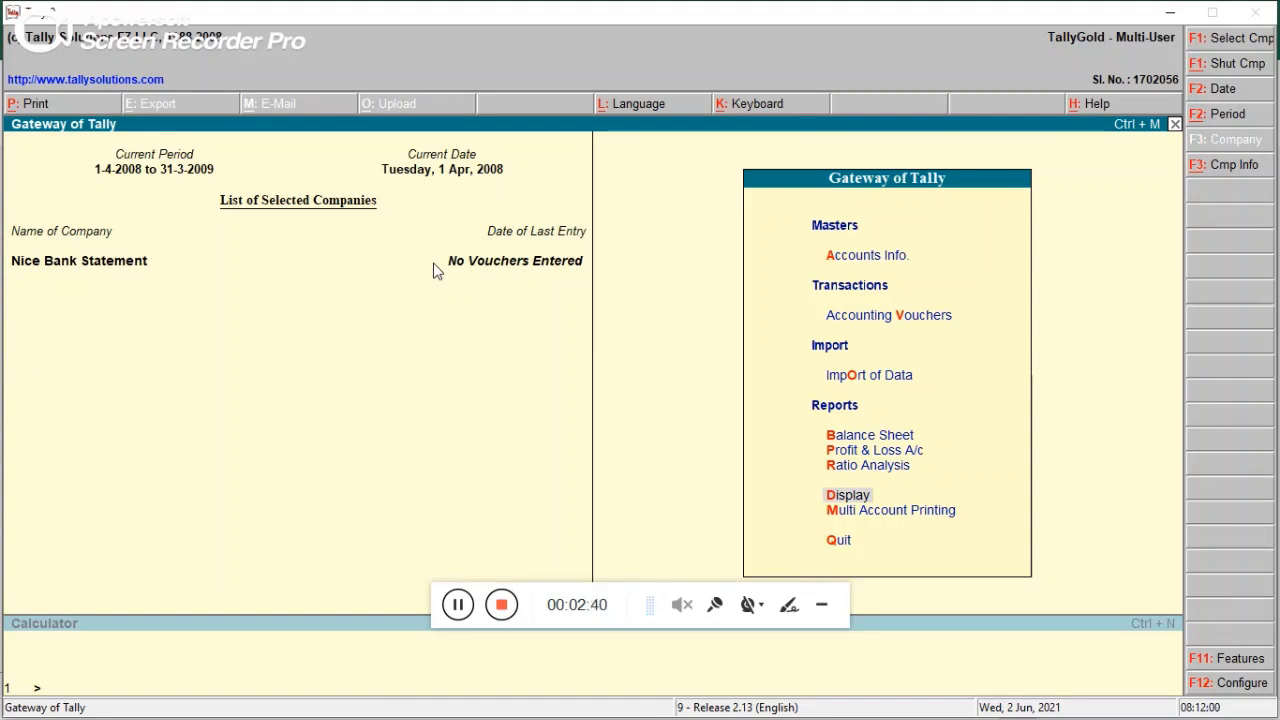
{"action": "key", "text": "Up"}
{"action": "key", "text": "Up"}
{"action": "key", "text": "Up"}
{"action": "key", "text": "Return"}
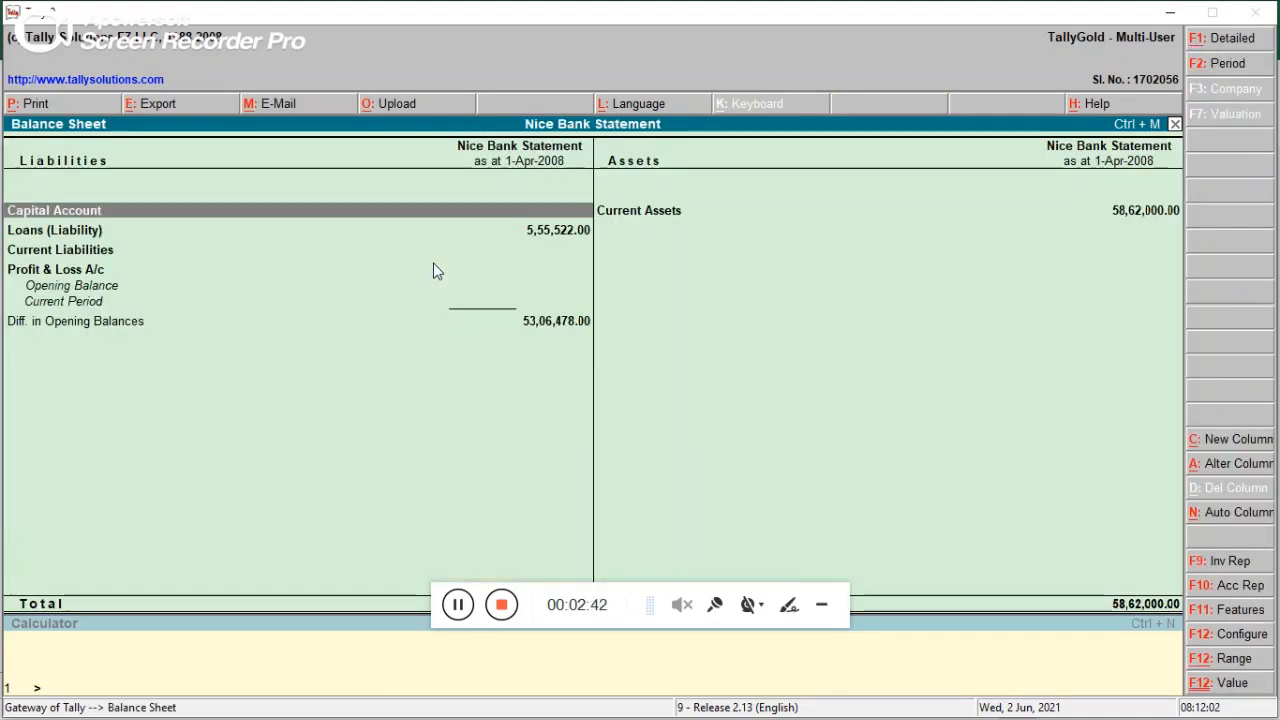
{"action": "key", "text": "Right"}
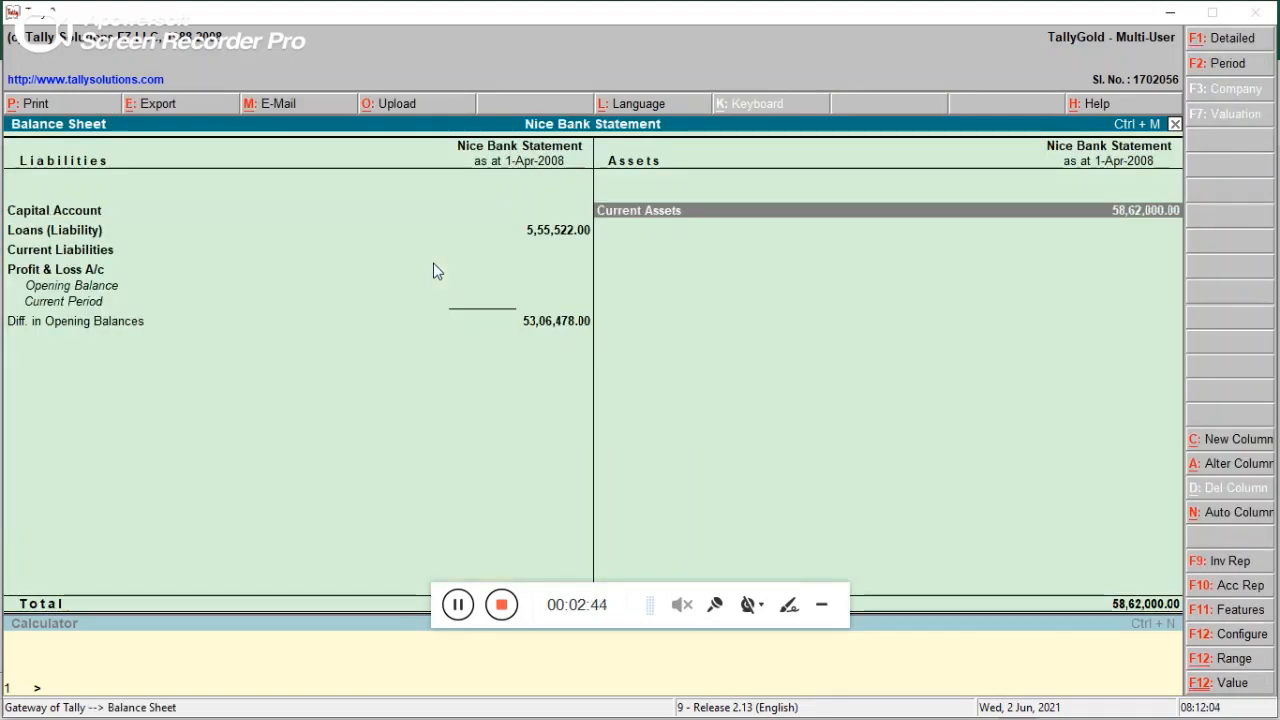
- Drill down from Current Assets through the bank accounts to the April ledger vouchers of Bank of Baroda 20
{"action": "key", "text": "Return"}
{"action": "key", "text": "Return"}
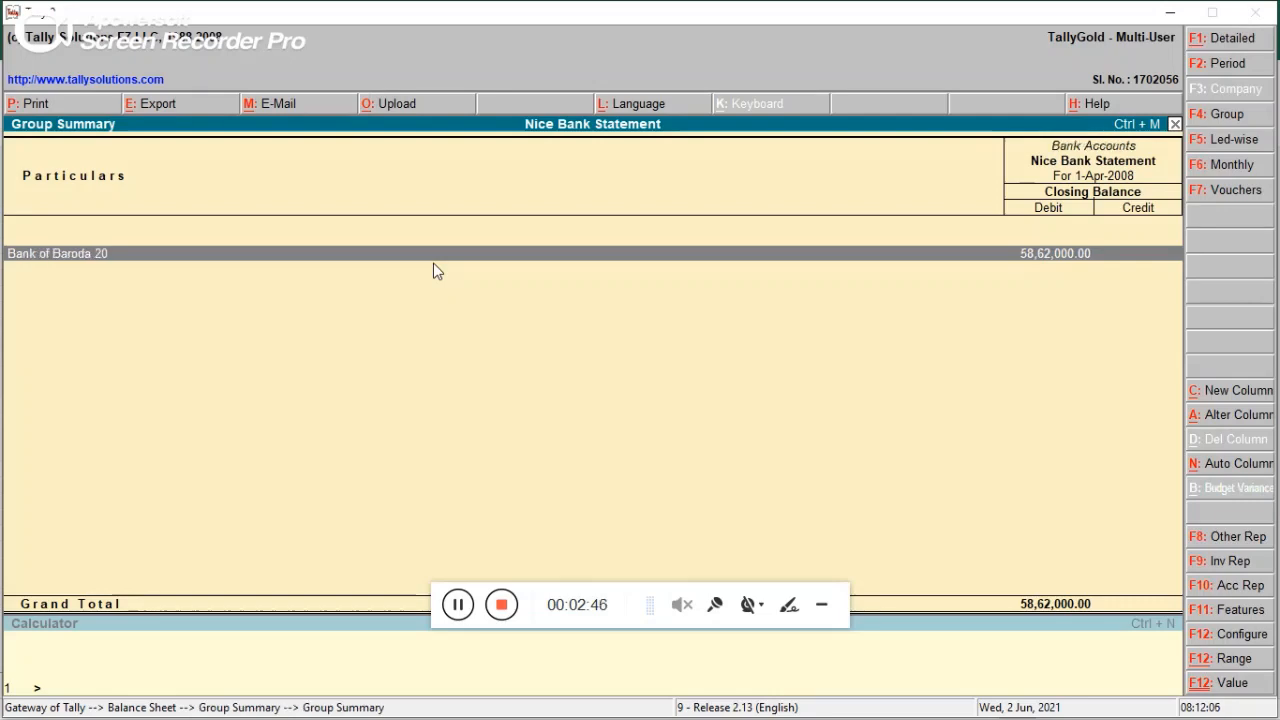
{"action": "key", "text": "Return"}
{"action": "key", "text": "Return"}
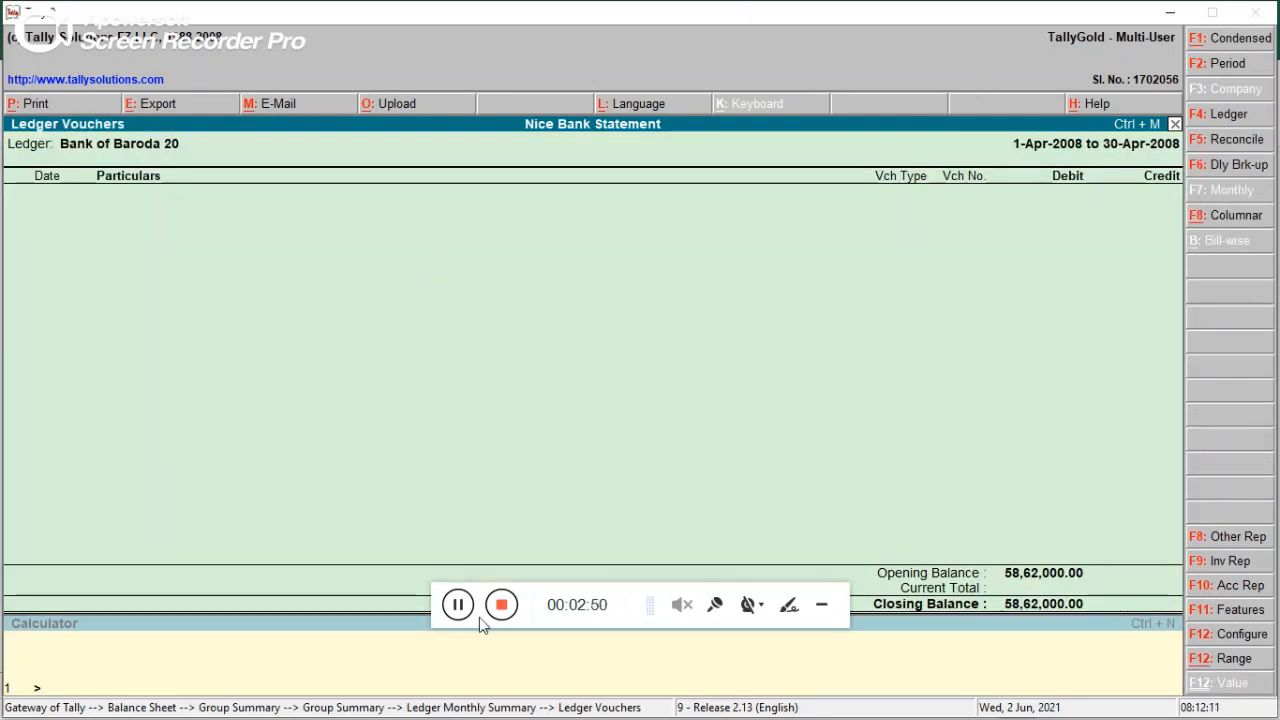
{"action": "left_click", "coordinate": [501, 605]}
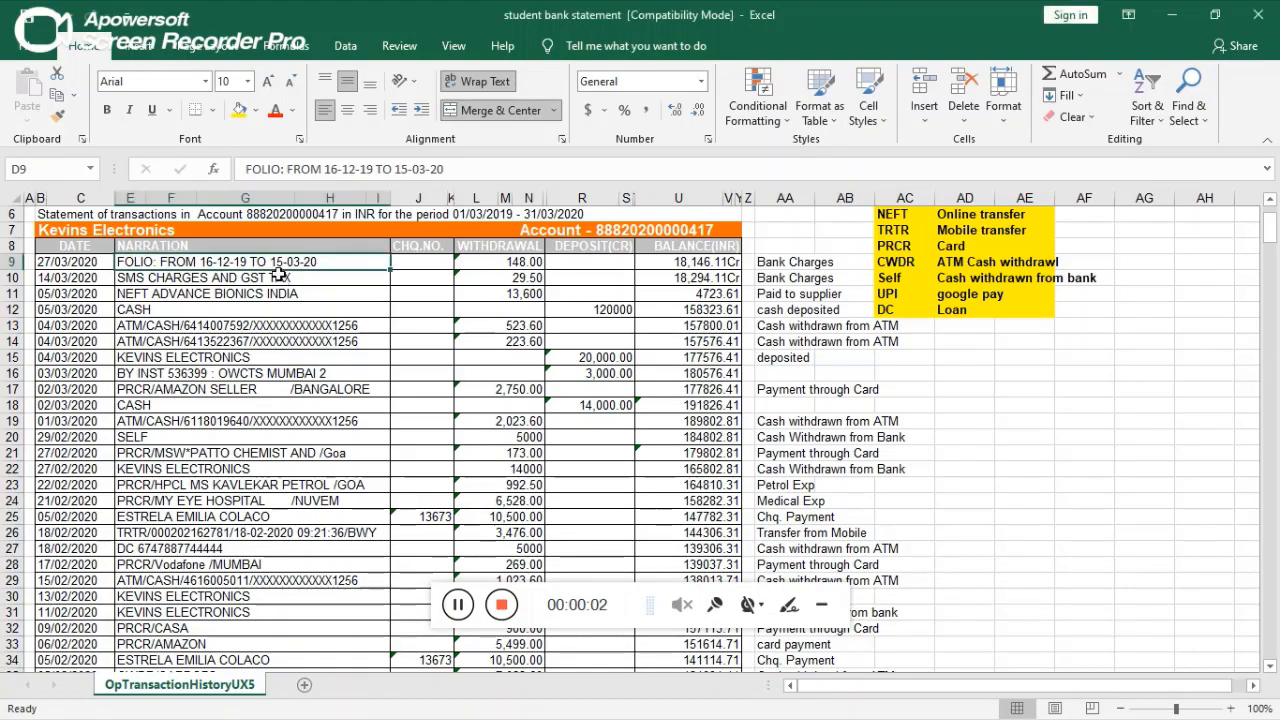
- Switch to the Excel statement and compare the withdrawals of its first two bank charge entries with the Tally ledger report
{"action": "key", "text": "Right"}
{"action": "key", "text": "Right"}
{"action": "key", "text": "Right"}
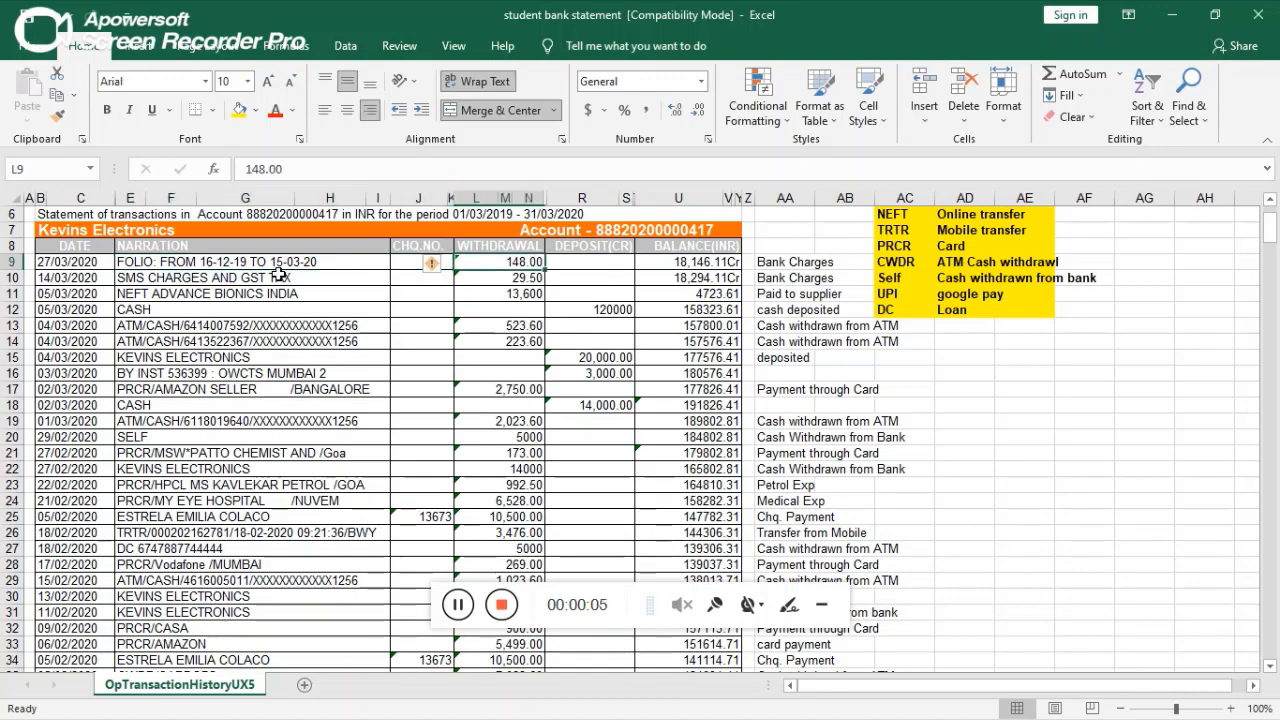
{"action": "key", "text": "Down"}
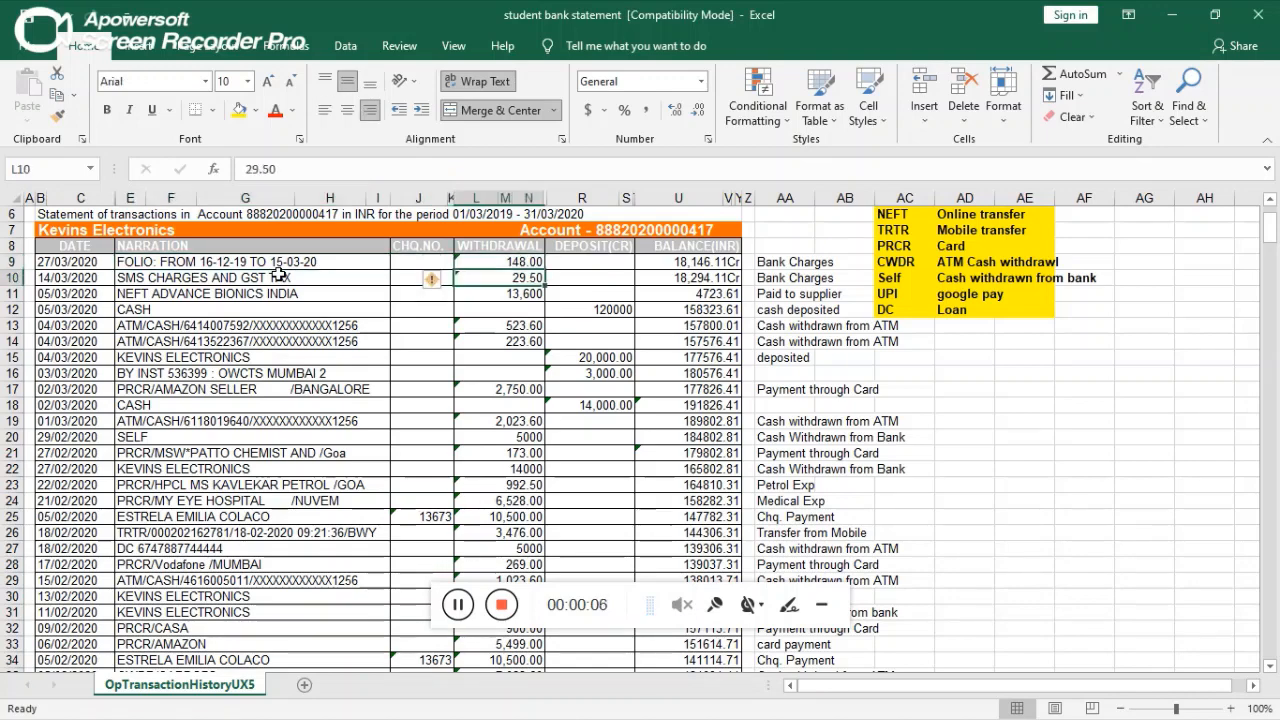
{"action": "key", "text": "alt+Tab"}
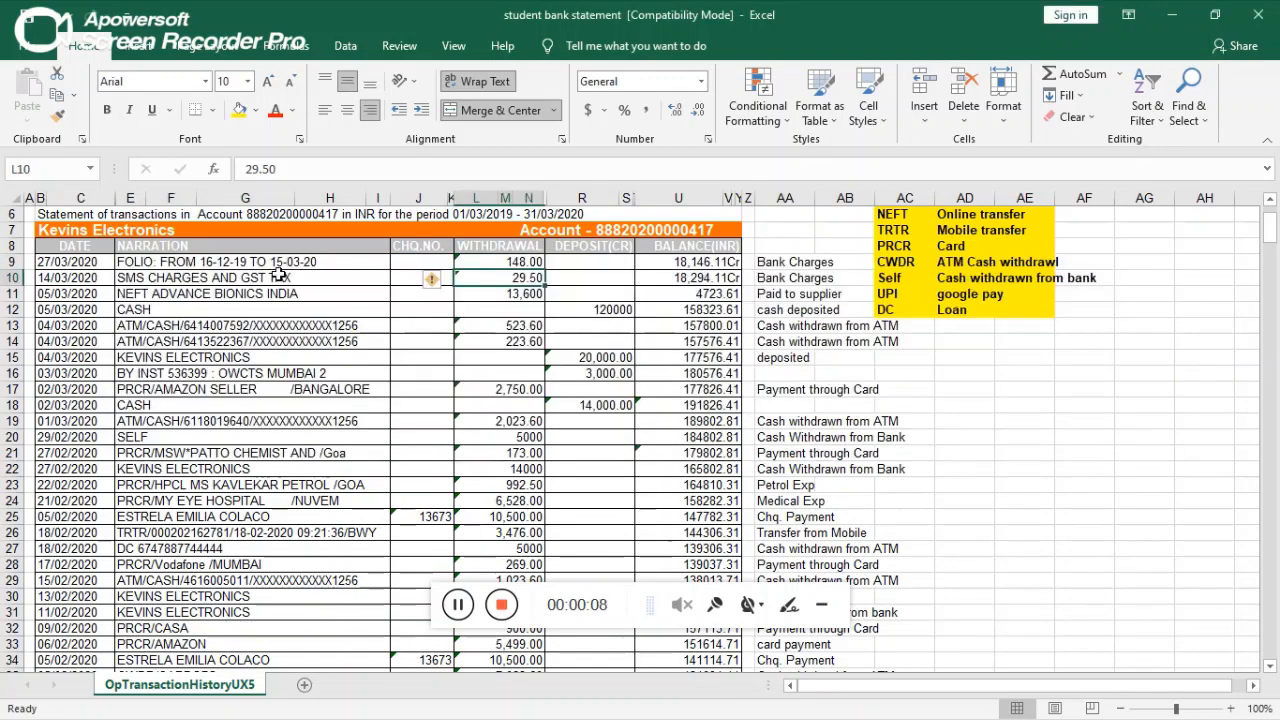
{"action": "key", "text": "alt+Tab"}
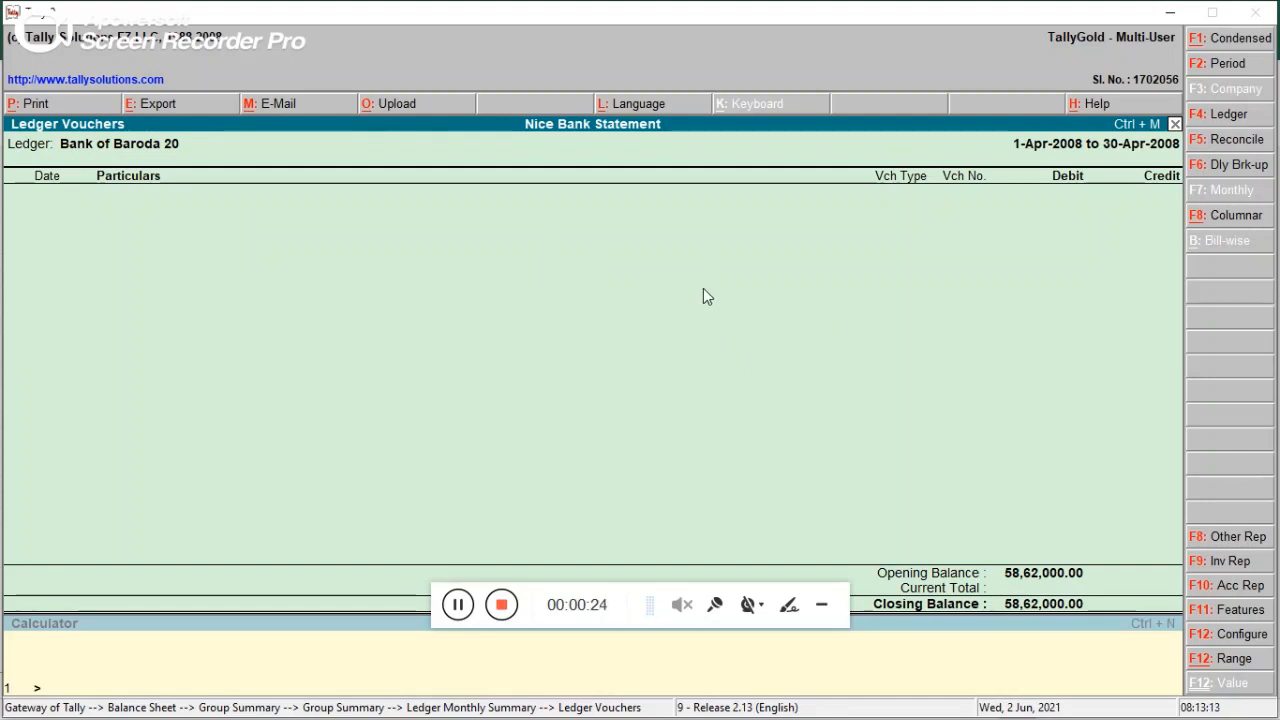
{"action": "key", "text": "alt+Tab"}
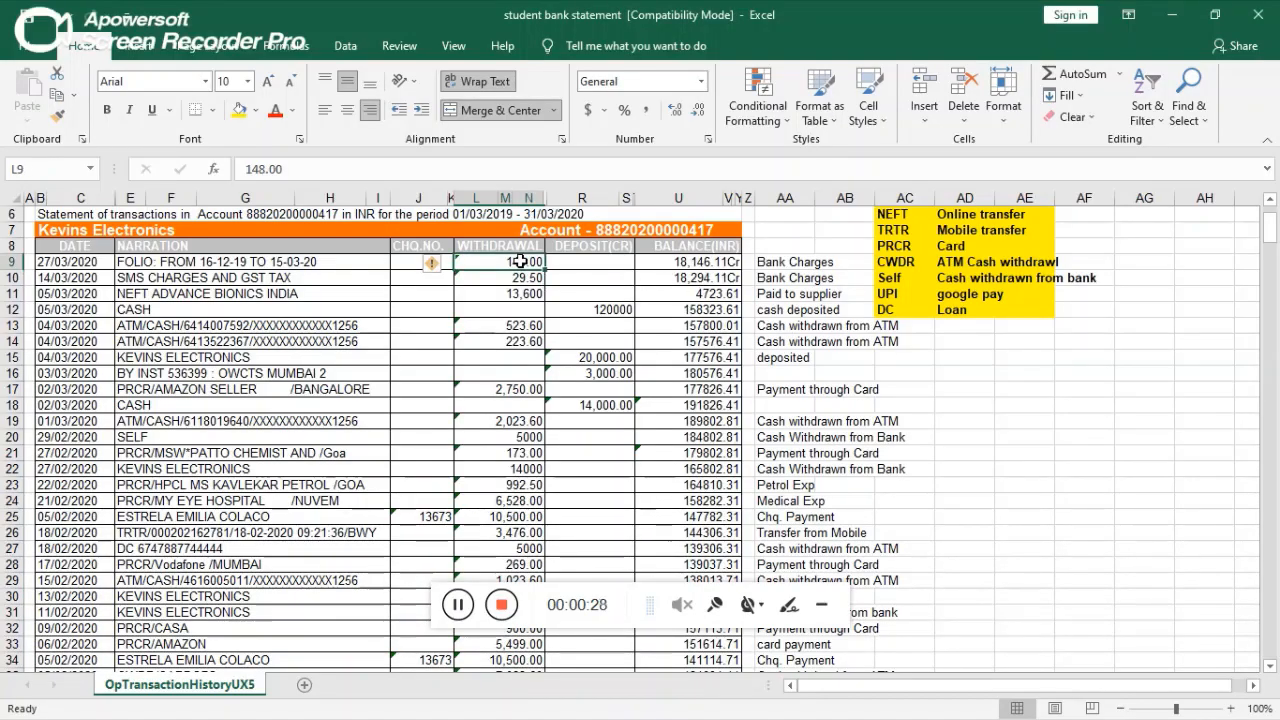
- Start a payment voucher in Tally and create the ledger BANNK CHARGE under Indirect Expenses for its debit line
{"action": "key", "text": "alt+Tab"}
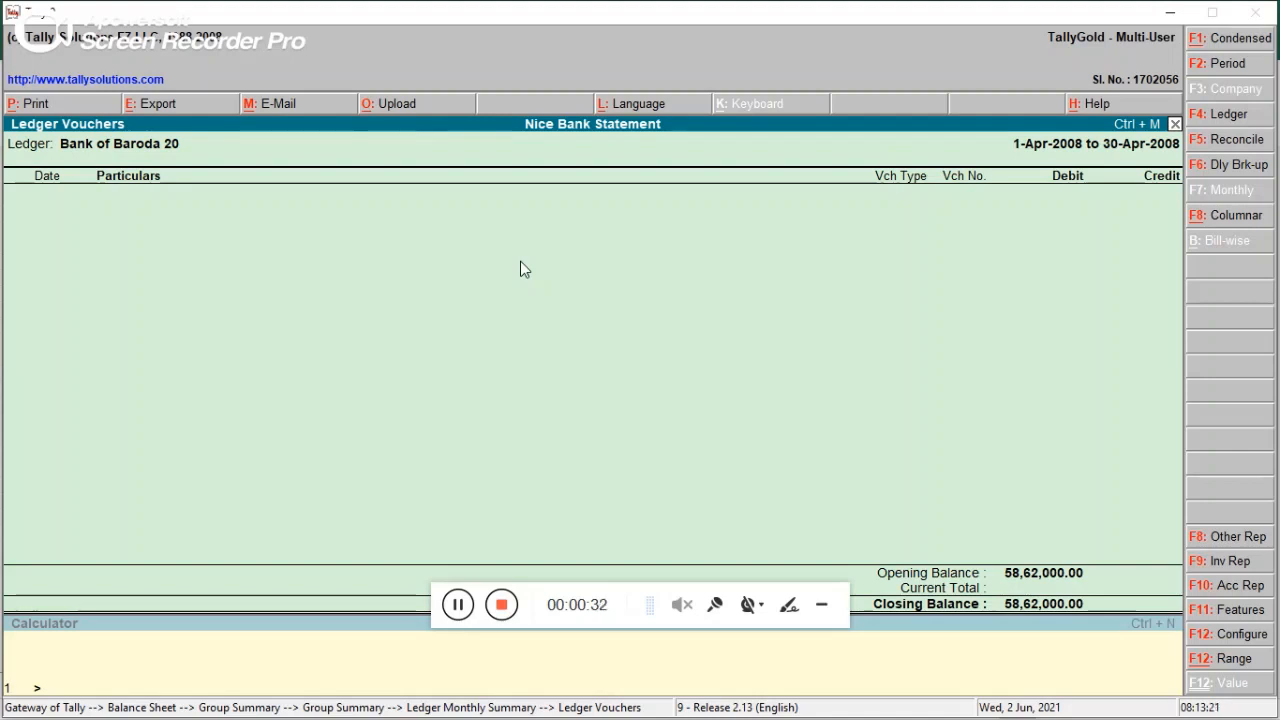
{"action": "key", "text": "alt+a"}
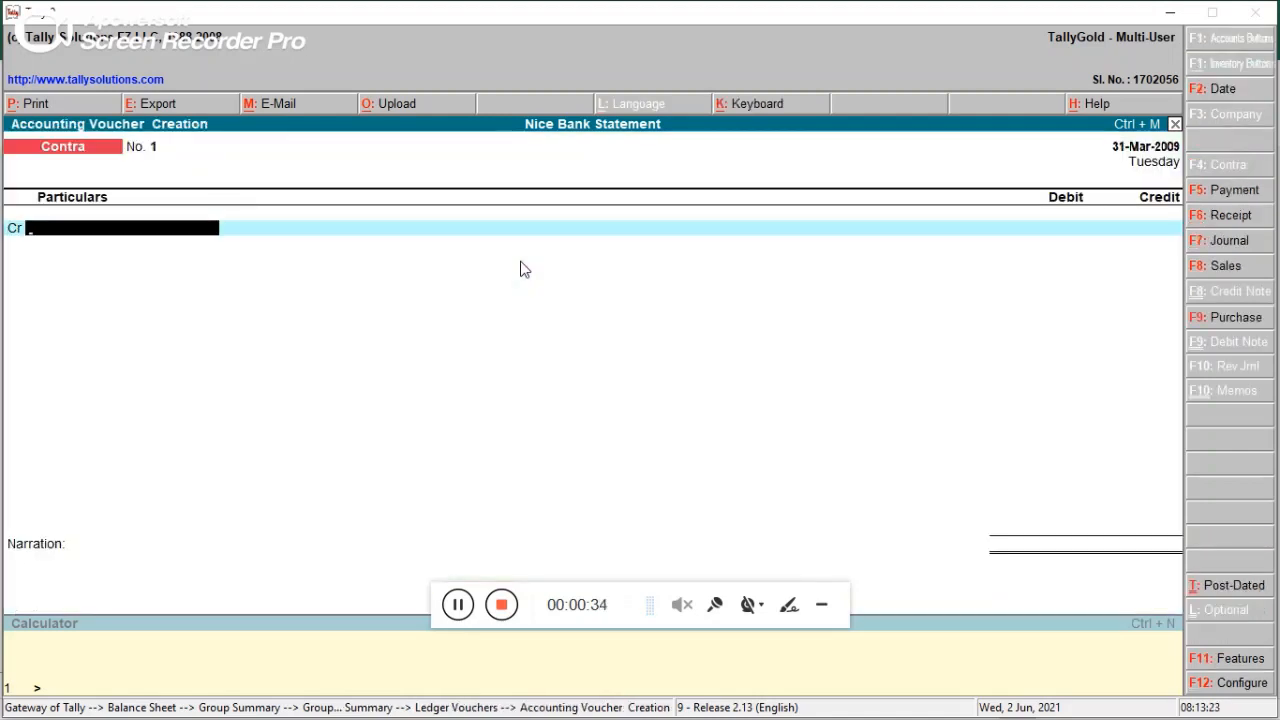
{"action": "left_click", "coordinate": [1236, 191]}
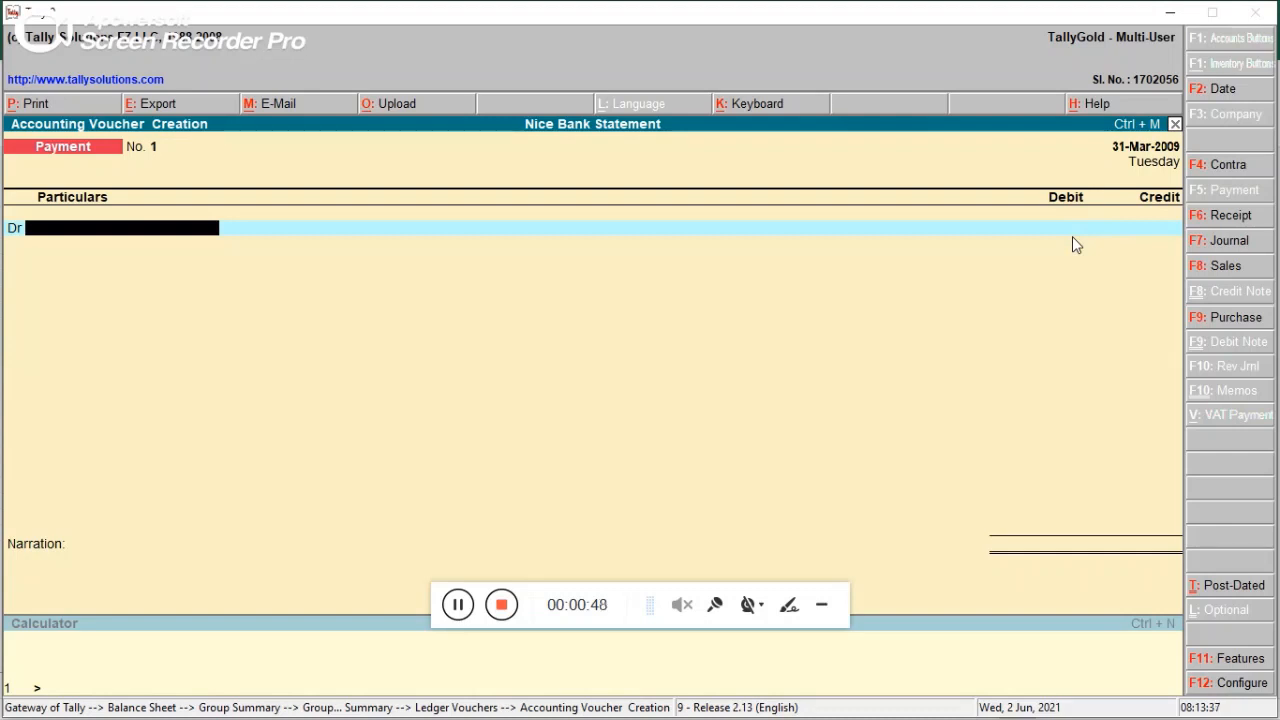
{"action": "key", "text": "alt+c"}
{"action": "type", "text": "BA"}
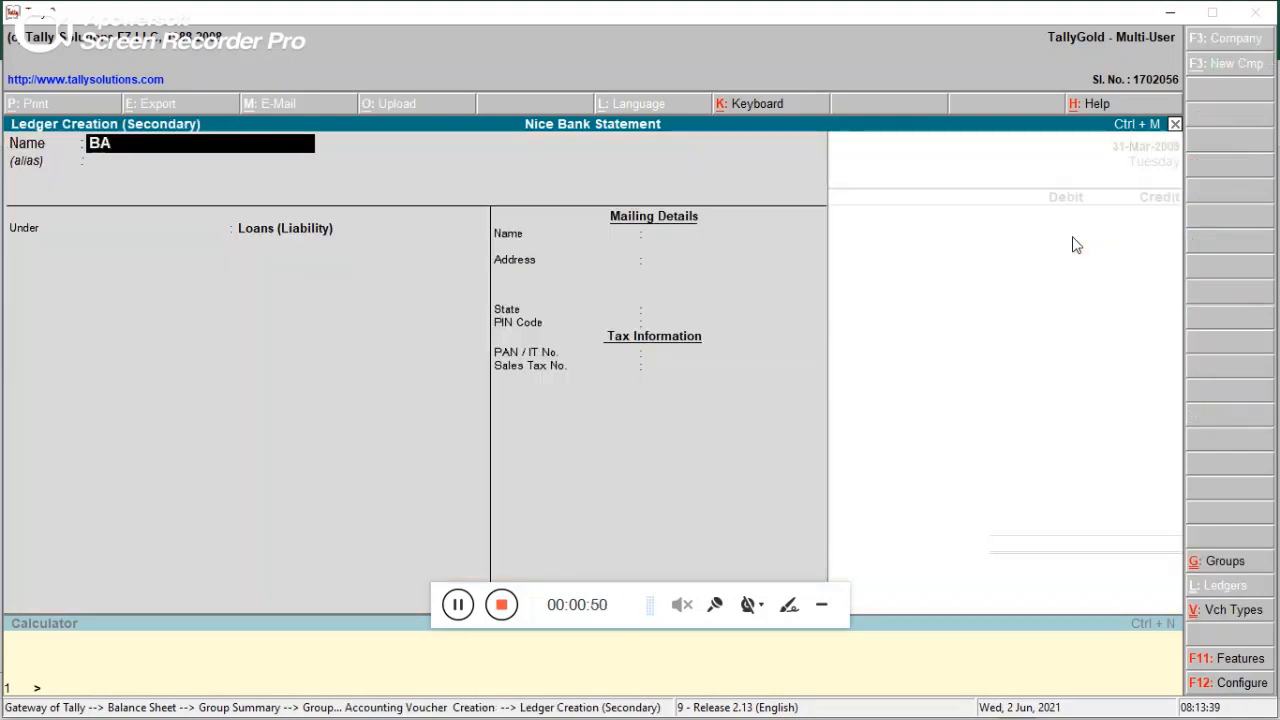
{"action": "type", "text": "NNK CHARGE"}
{"action": "key", "text": "Return"}
{"action": "key", "text": "Return"}
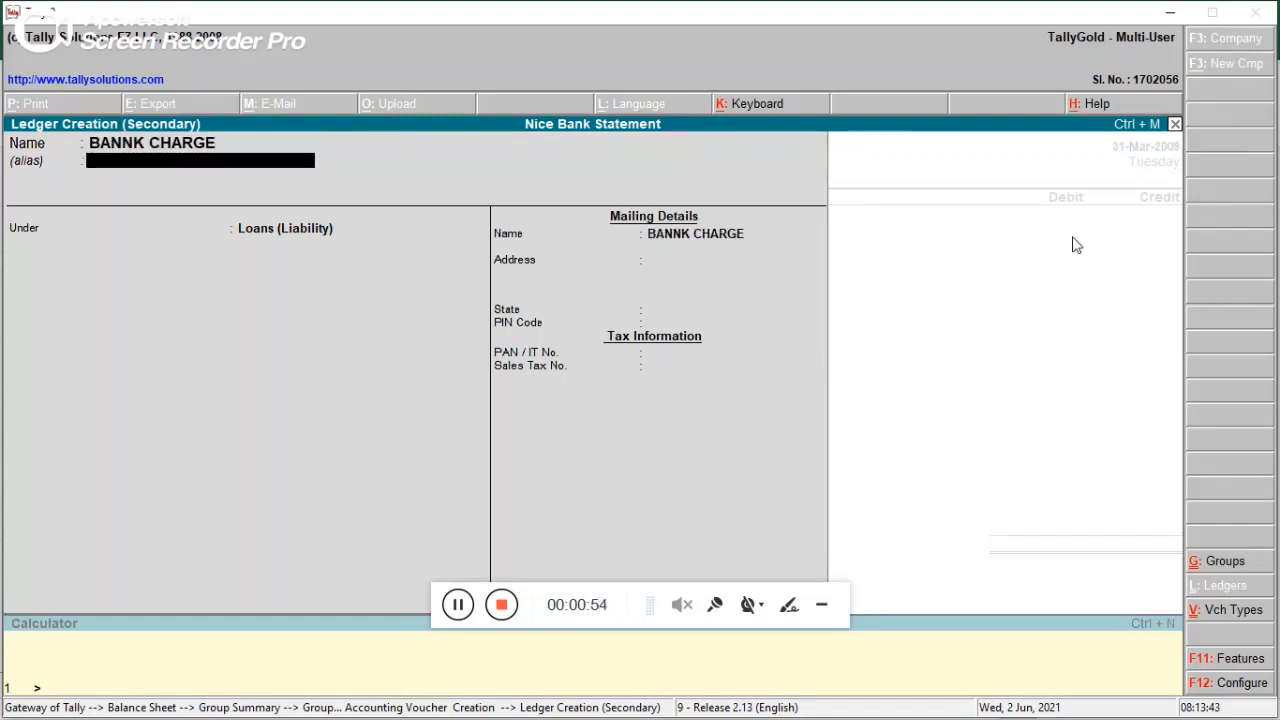
{"action": "type", "text": "IN"}
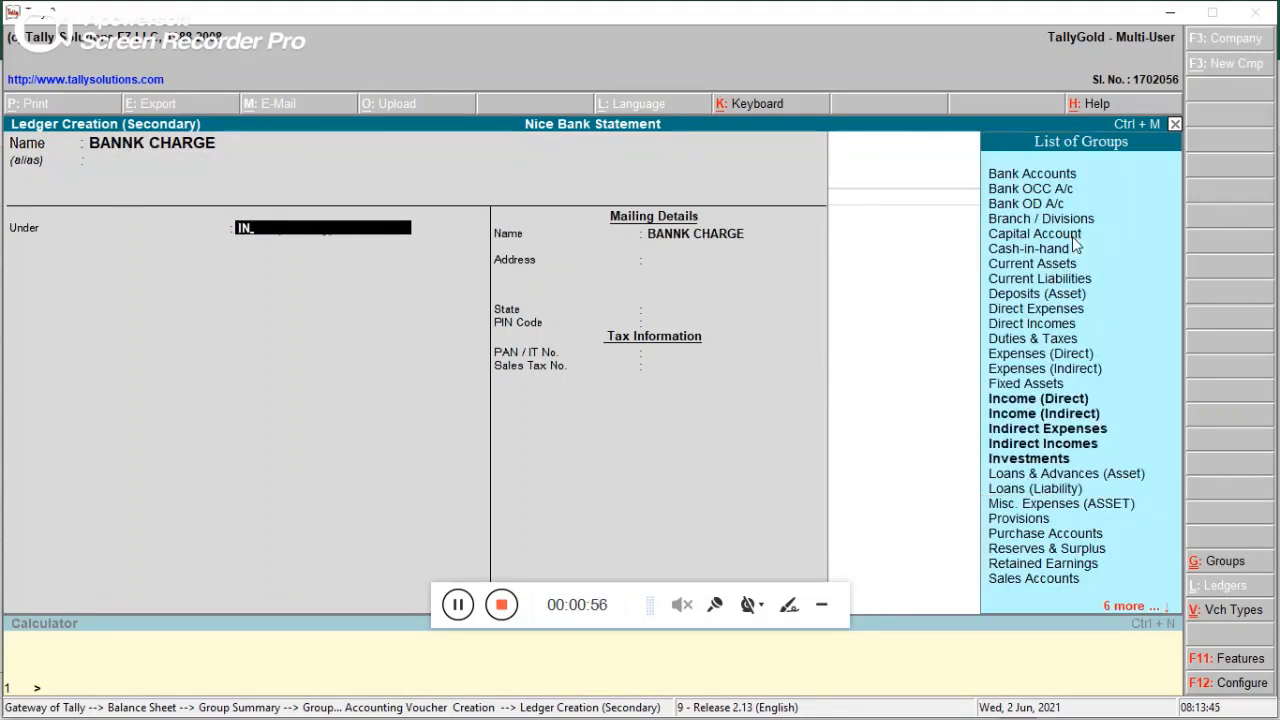
{"action": "key", "text": "Down"}
{"action": "key", "text": "Down"}
{"action": "key", "text": "Down"}
{"action": "key", "text": "Return"}
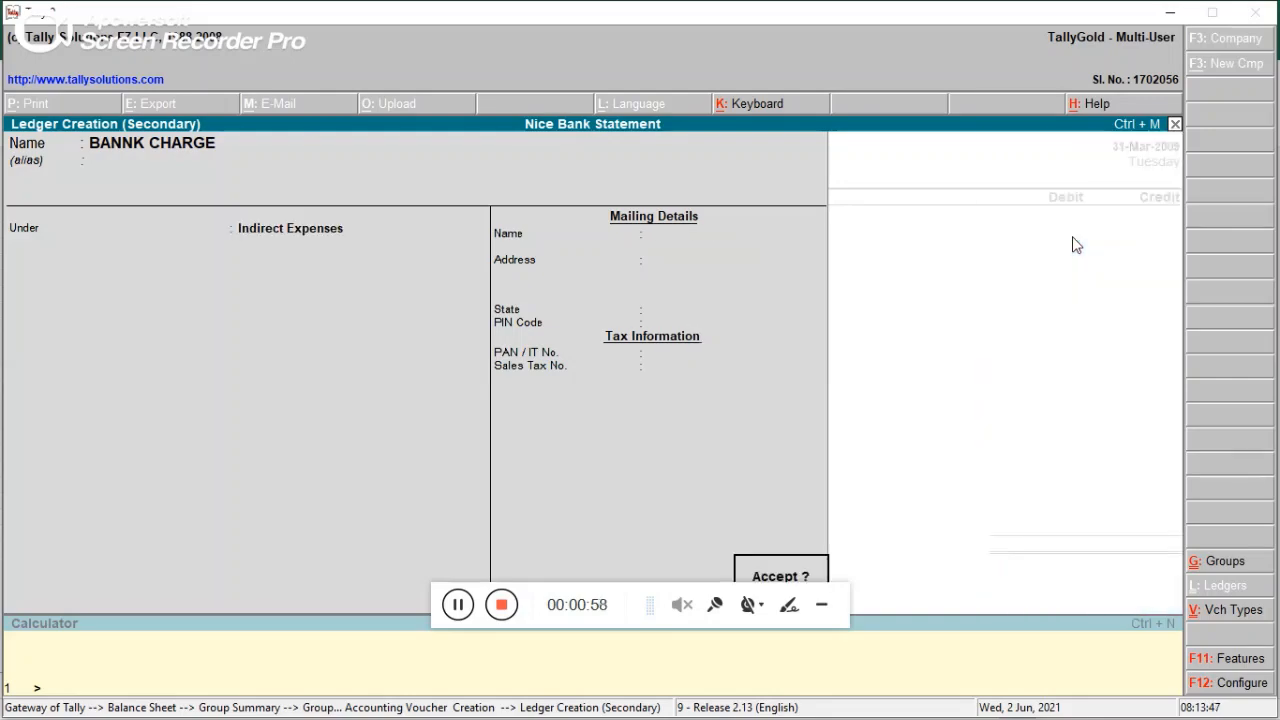
{"action": "key", "text": "Return"}
- Enter a debit of 148 for BANNK CHARGE, credit Bank of Baroda 20 and save the payment voucher
{"action": "key", "text": "alt+Tab"}
{"action": "key", "text": "alt+Tab"}
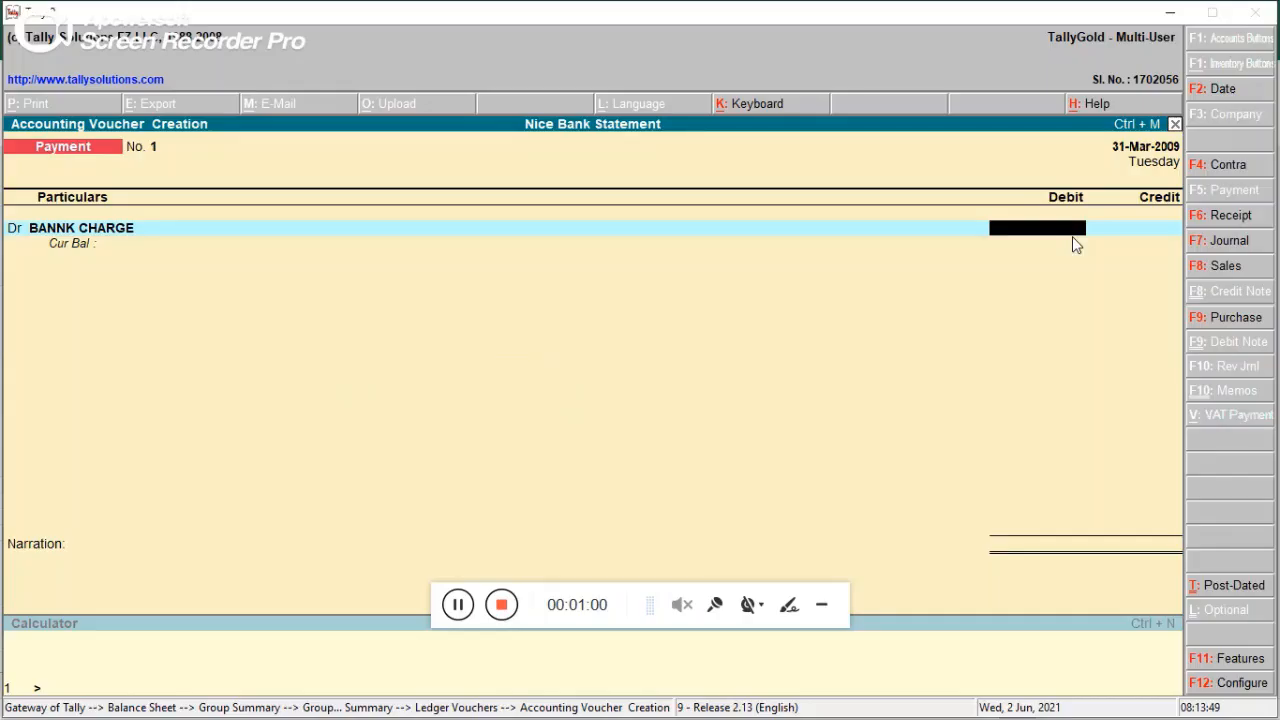
{"action": "type", "text": "148"}
{"action": "key", "text": "Return"}
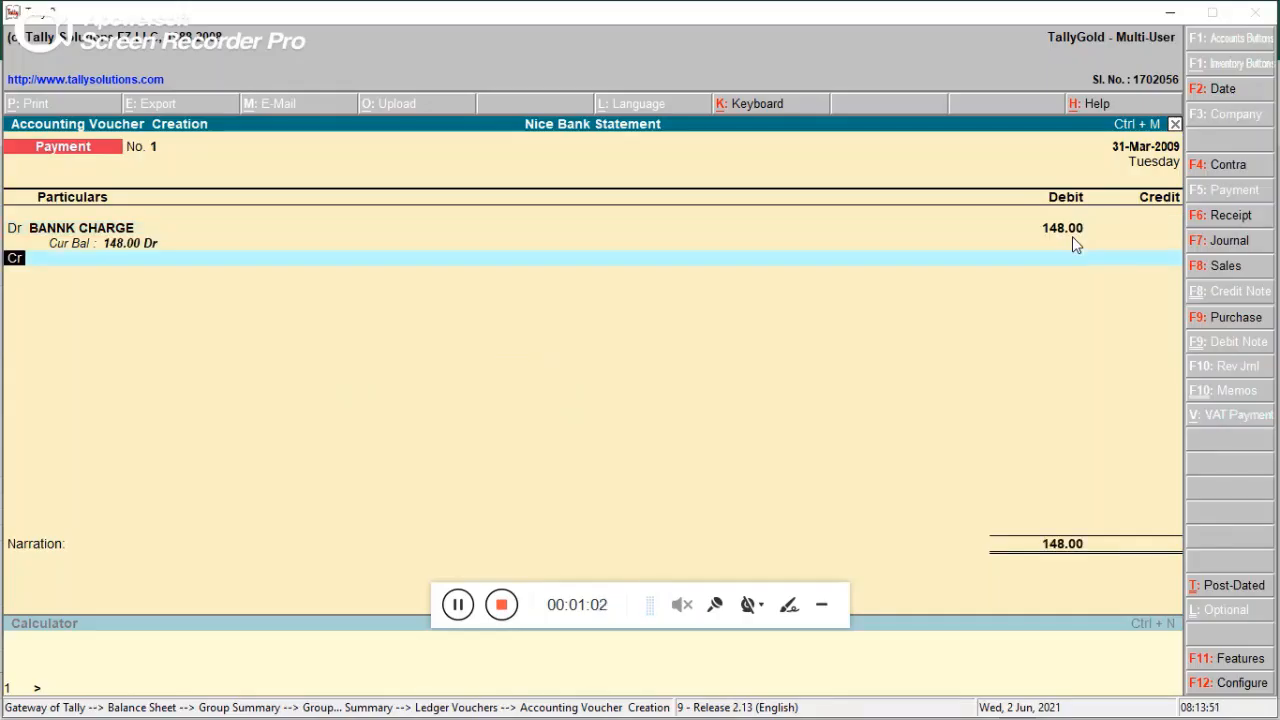
{"action": "type", "text": "BAN"}
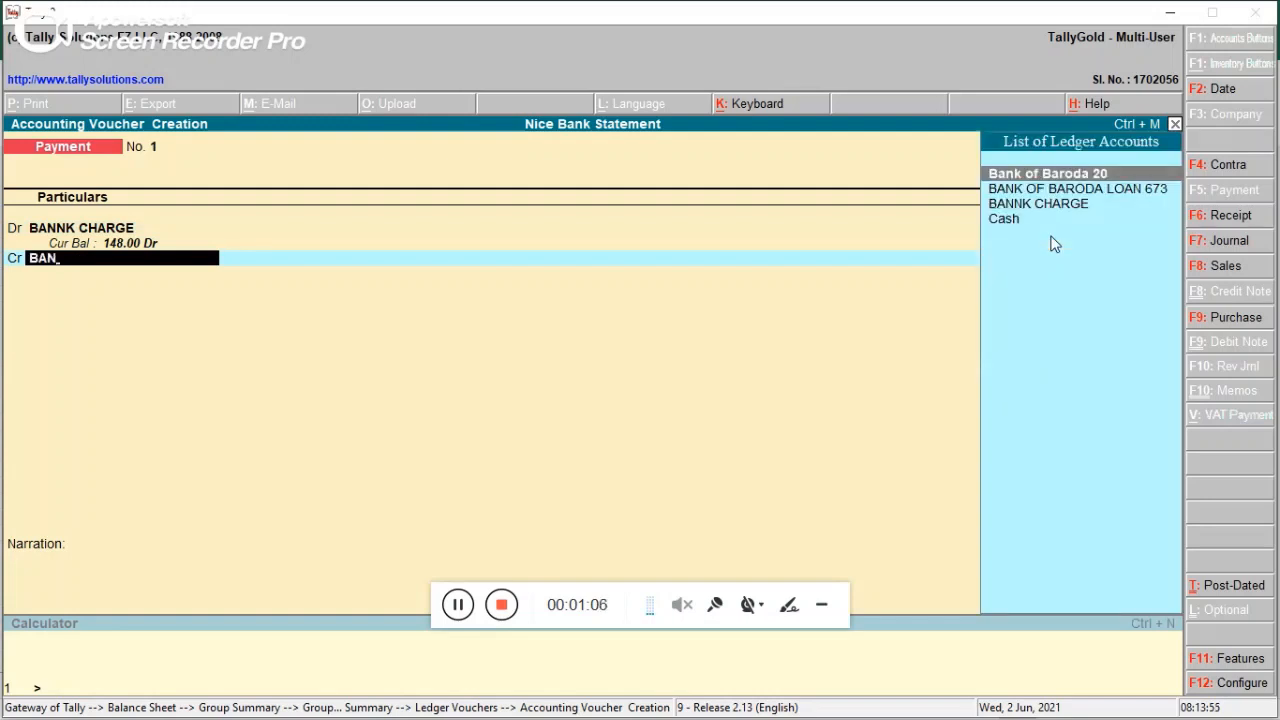
{"action": "key", "text": "Return"}
{"action": "key", "text": "Return"}
{"action": "key", "text": "Return"}
{"action": "key", "text": "Return"}
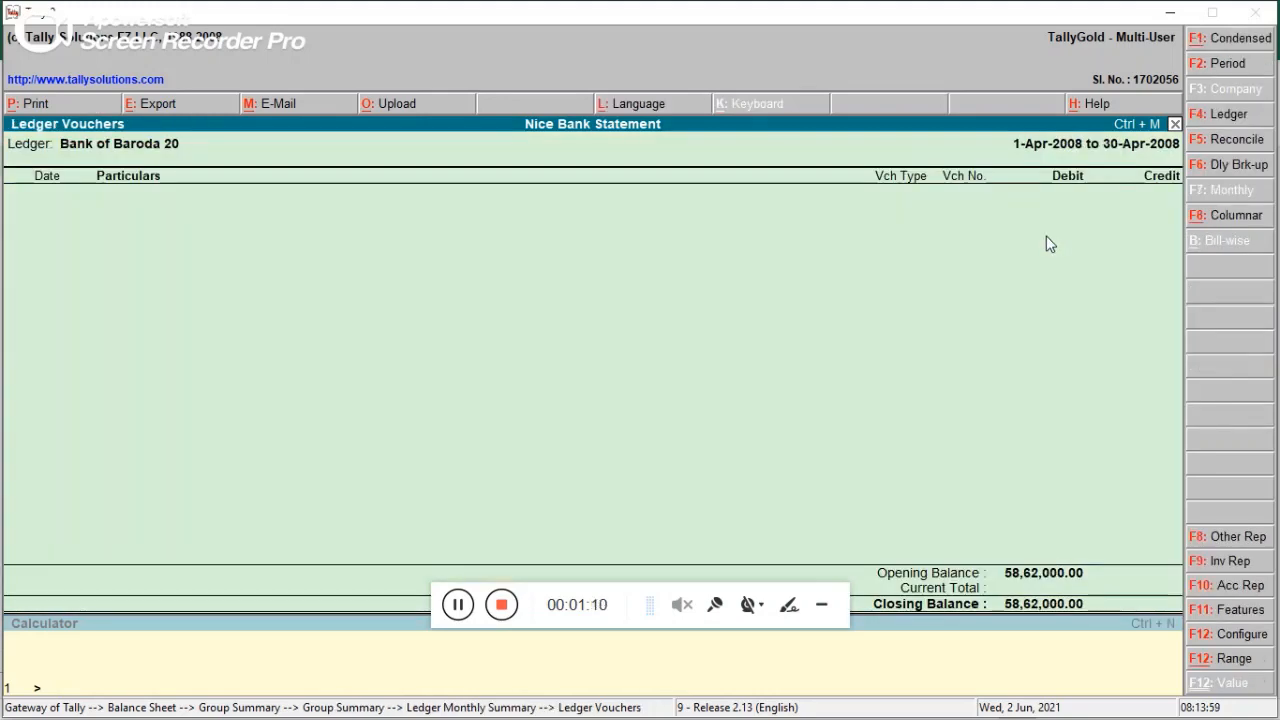
- Set the ledger report's period to 1-Apr-2008 to 31-Mar-2009
{"action": "left_click", "coordinate": [1230, 64]}
{"action": "key", "text": "Return"}
{"action": "key", "text": "Return"}
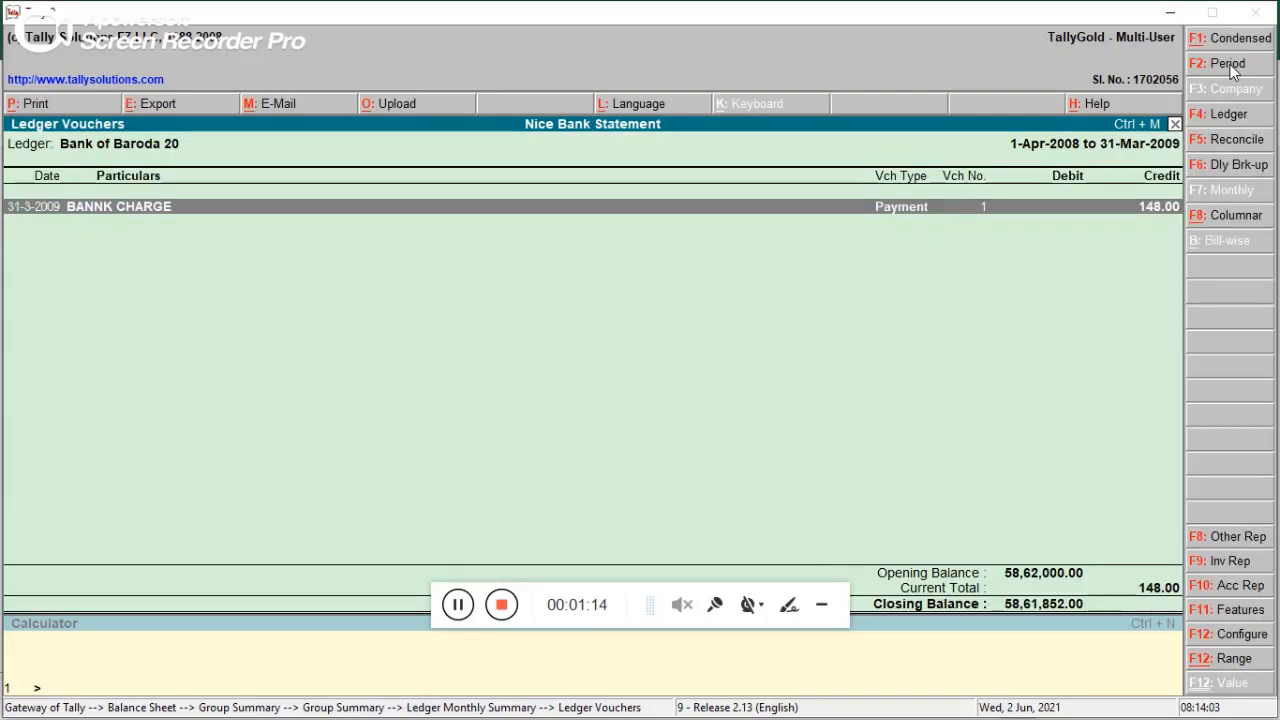
- Check the SMS CHARGES AND GST TAX entry in the Excel statement and return to the ledger report in Tally
{"action": "key", "text": "alt+Tab"}
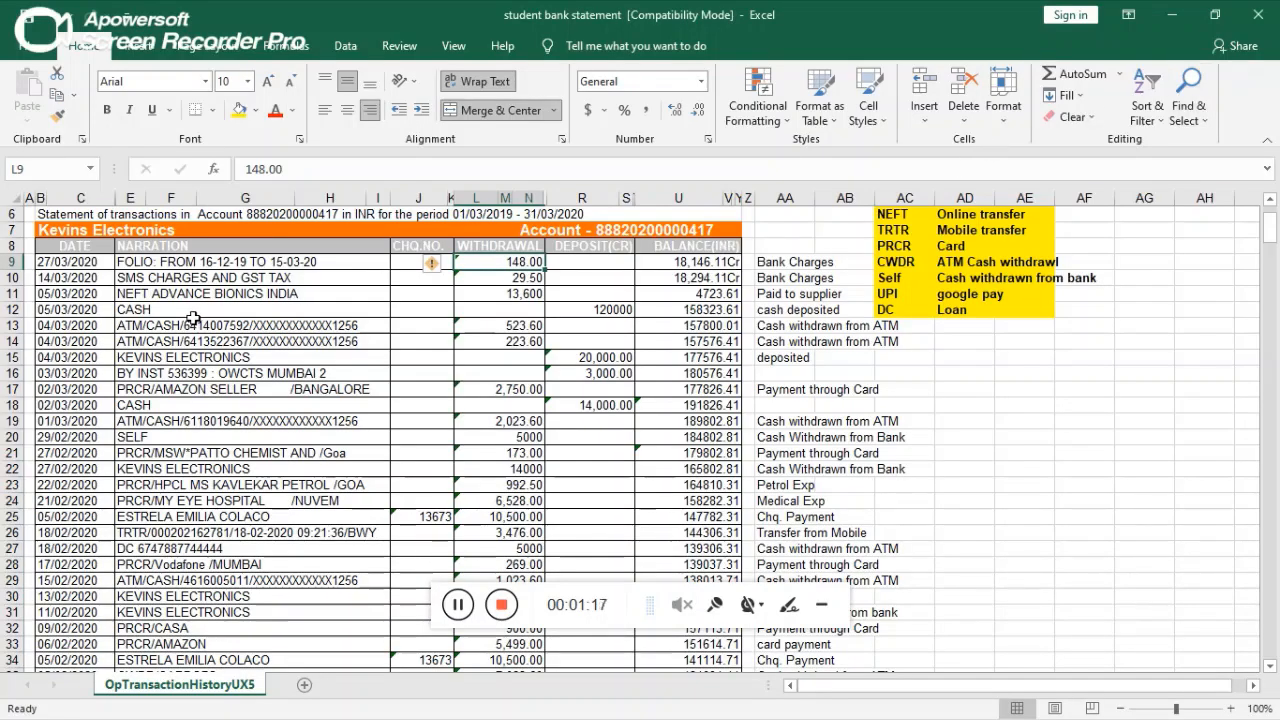
{"action": "left_click", "coordinate": [253, 284]}
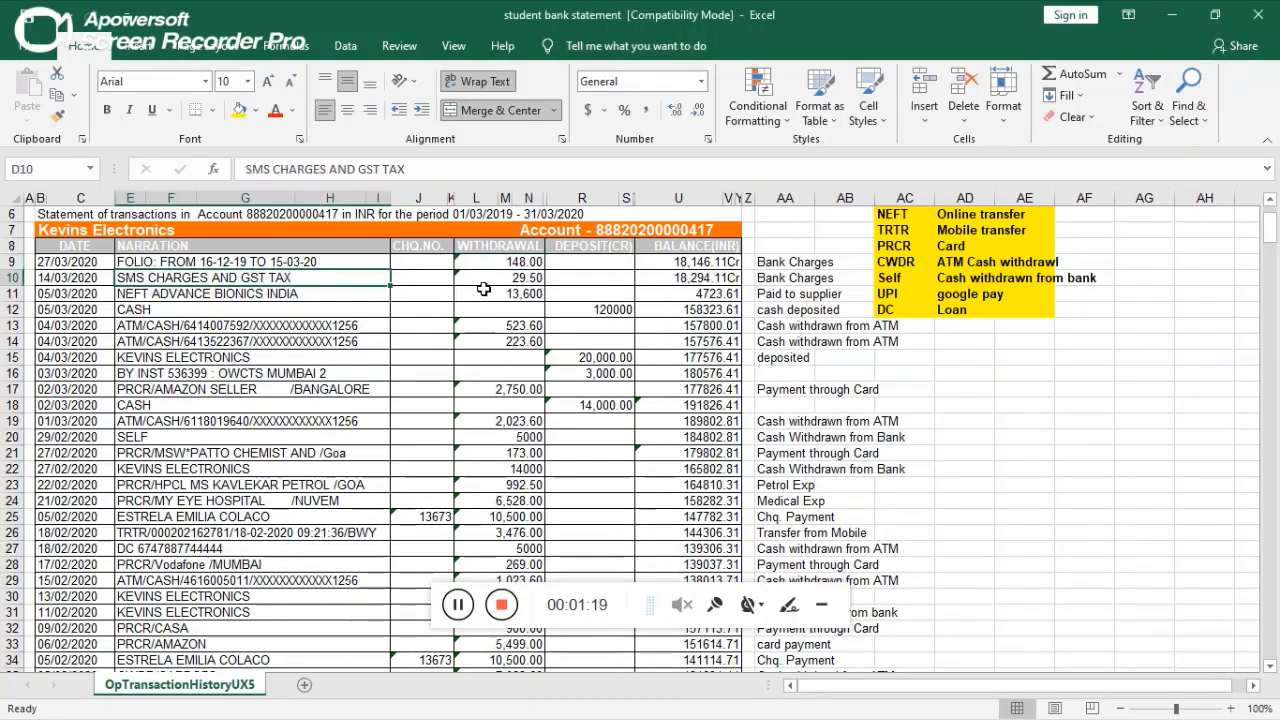
{"action": "key", "text": "alt+Tab"}
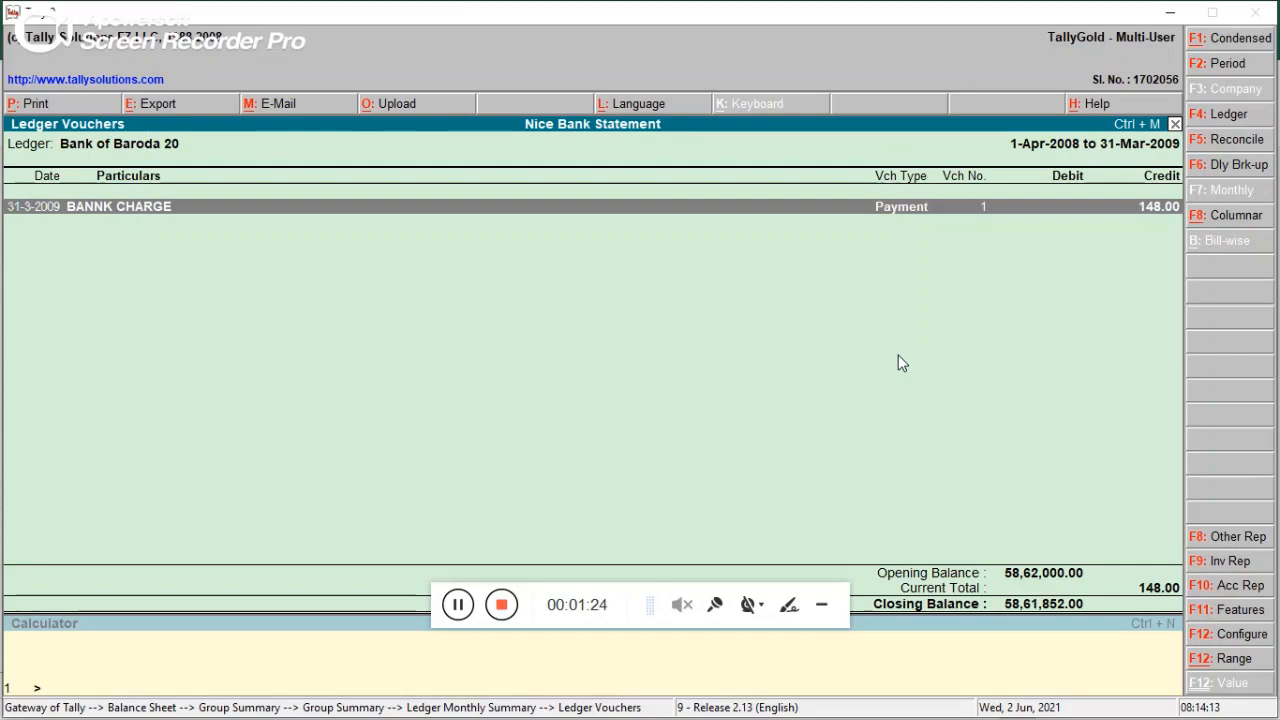
- Start a second payment voucher from the ledger report and choose BANNK CHARGE as its debit ledger
{"action": "key", "text": "alt+a"}
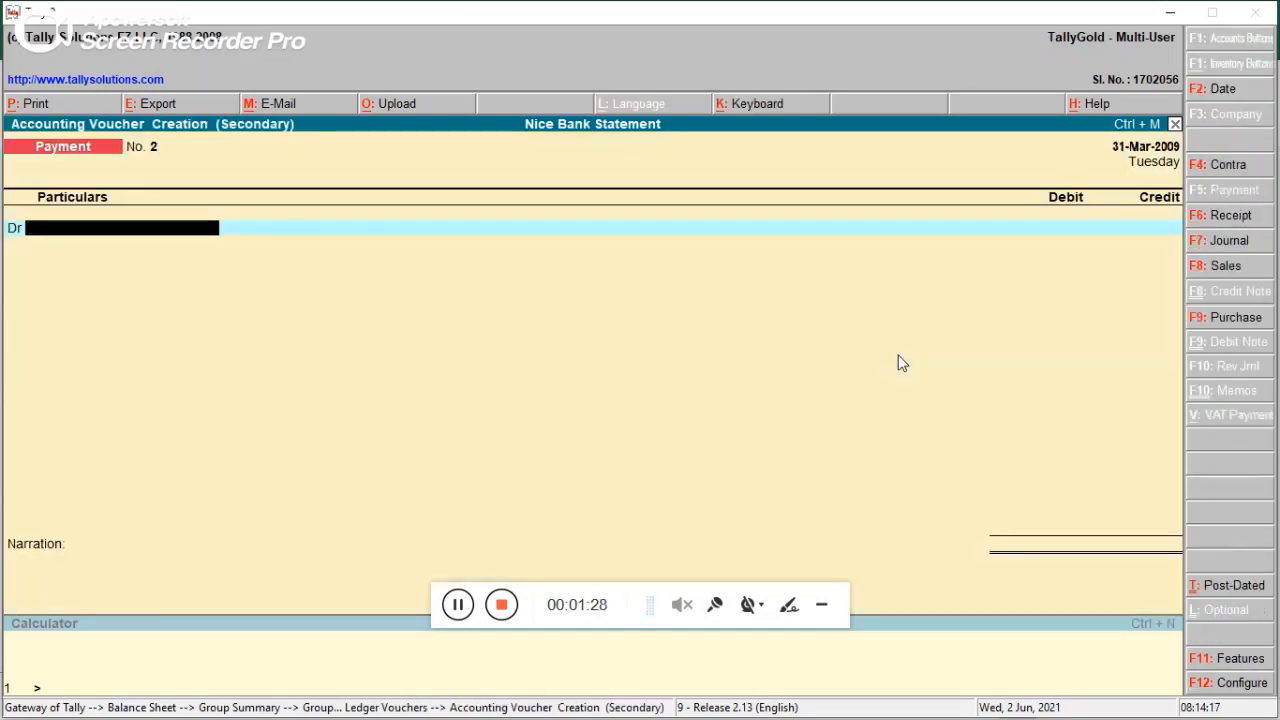
{"action": "type", "text": "BA"}
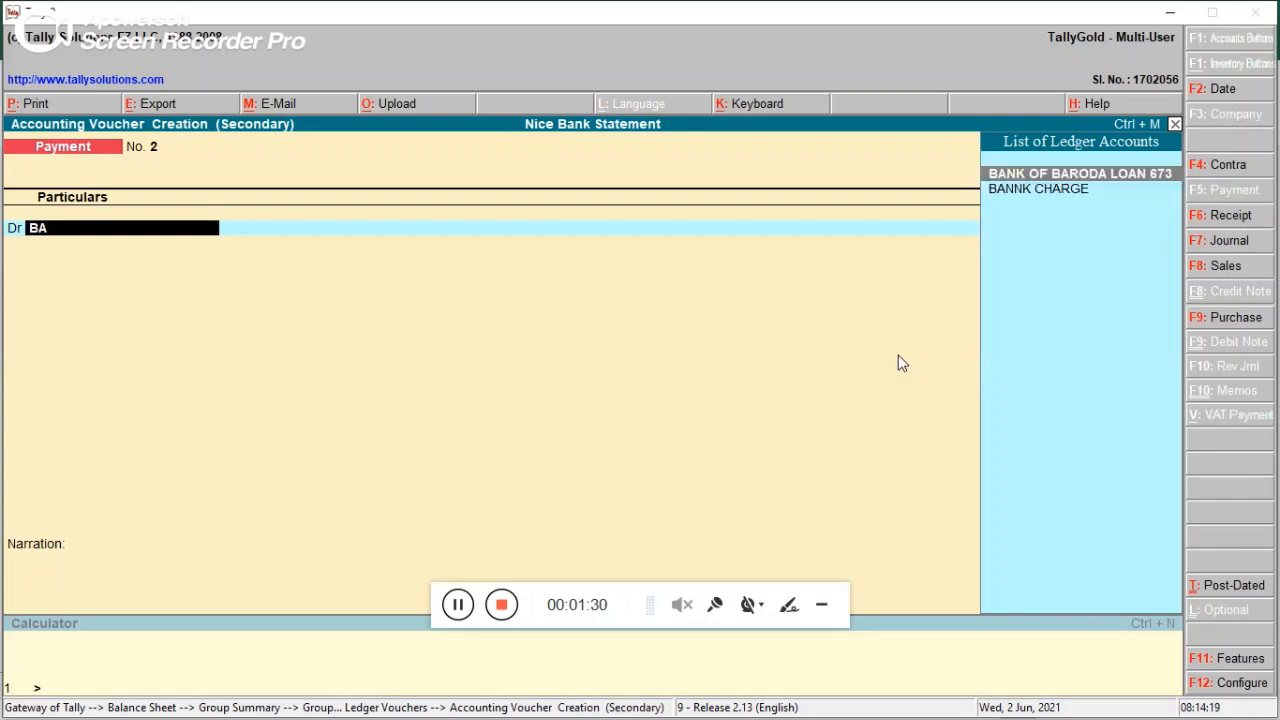
{"action": "key", "text": "Return"}
{"action": "key", "text": "BackSpace"}
{"action": "key", "text": "Down"}
{"action": "key", "text": "Return"}
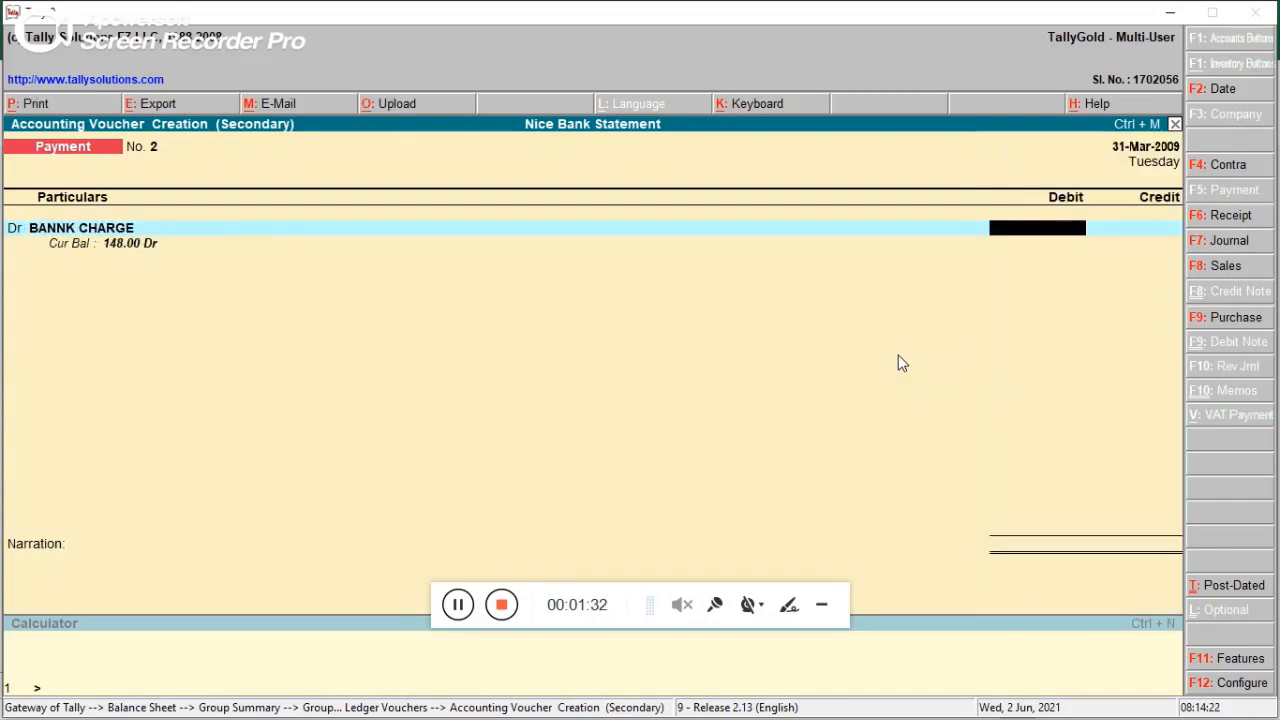
- Set the debit amount to 29.50 from the Excel statement, credit Bank of Baroda 20 and save the voucher
{"action": "key", "text": "alt+Tab"}
{"action": "key", "text": "alt+Tab"}
{"action": "type", "text": "50"}
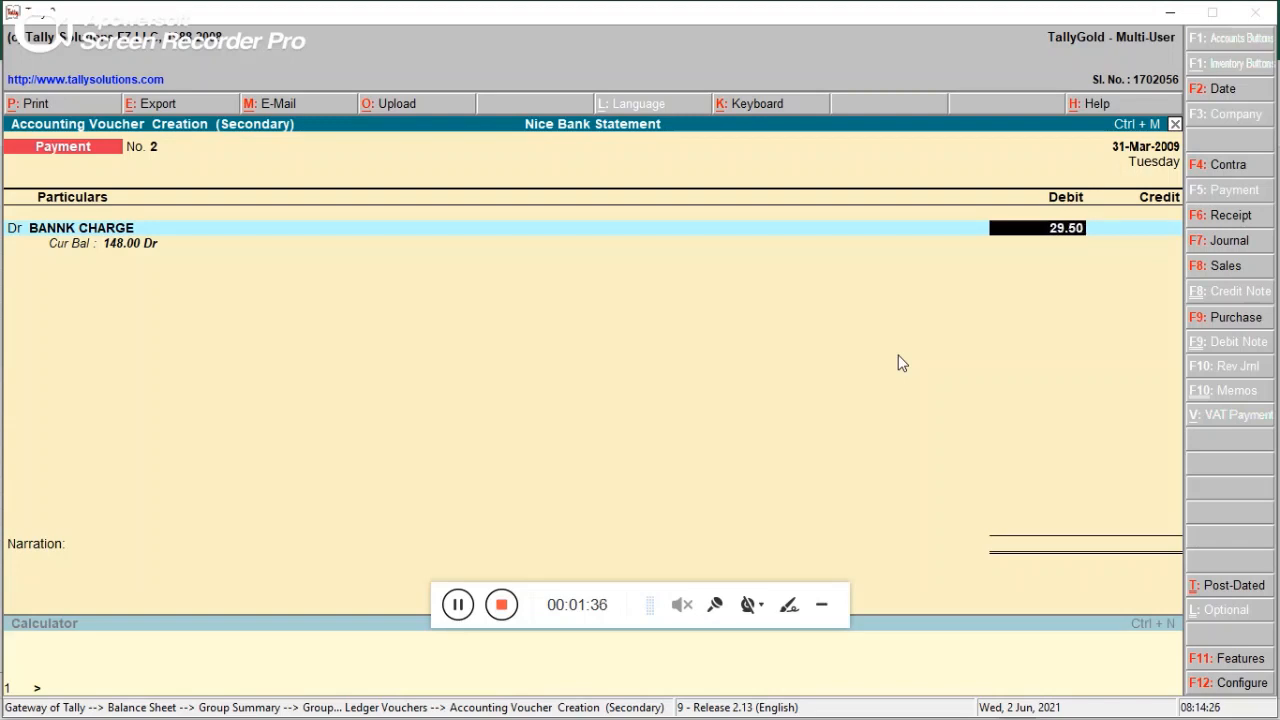
{"action": "key", "text": "Return"}
{"action": "key", "text": "Return"}
{"action": "key", "text": "Return"}
{"action": "key", "text": "Return"}
{"action": "key", "text": "Return"}
- Switch to the Excel statement and check the narration and withdrawal of the NEFT ADVANCE BIONICS INDIA entry
{"action": "key", "text": "alt+Tab"}
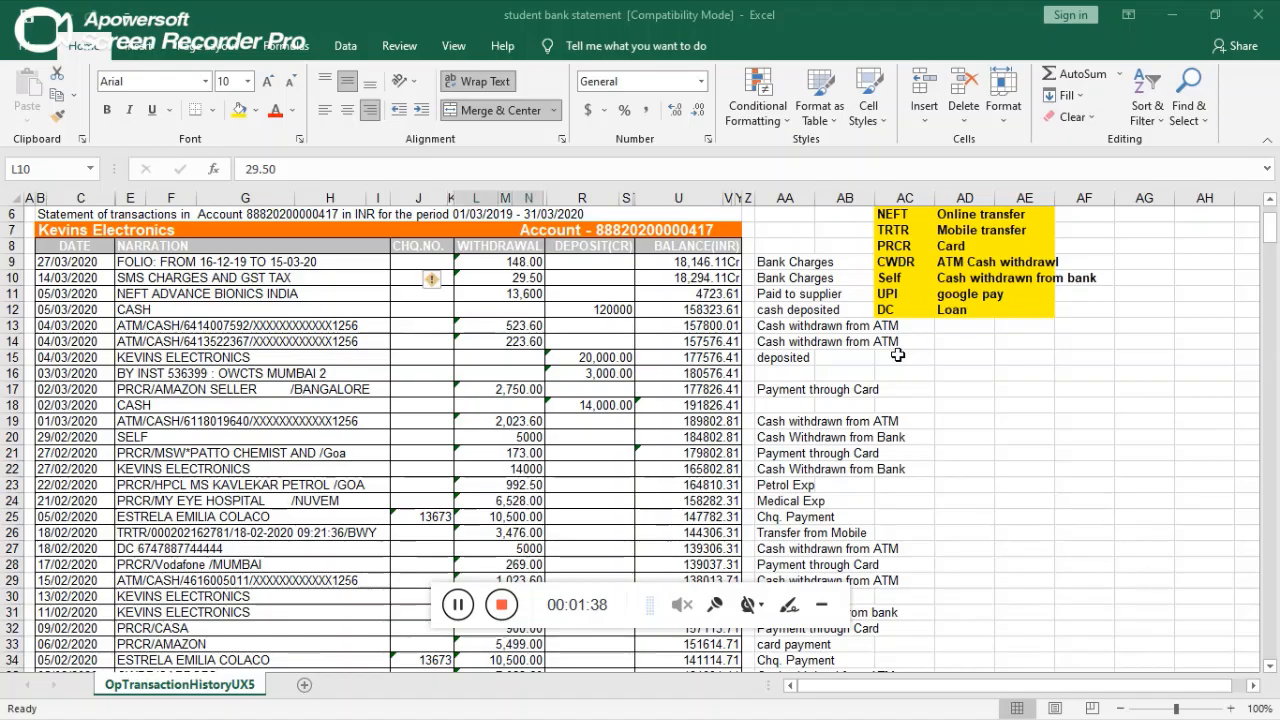
{"action": "key", "text": "Down"}
{"action": "key", "text": "Down"}
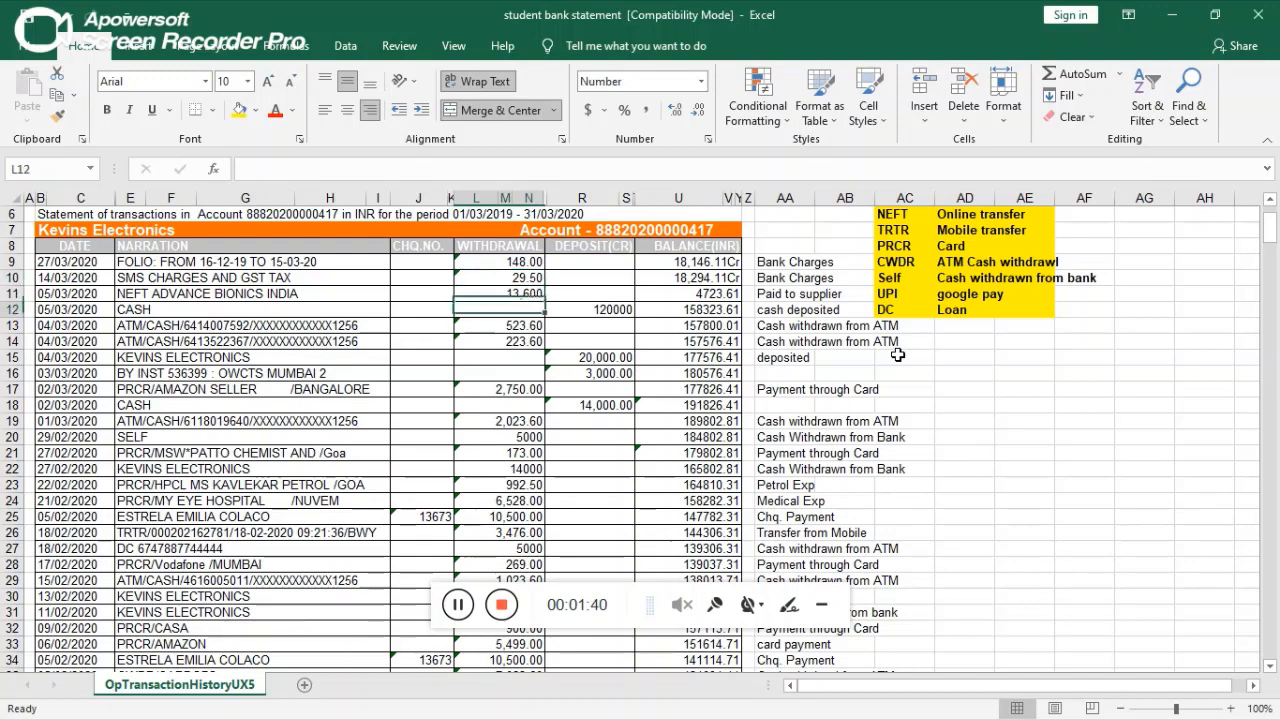
{"action": "key", "text": "Left"}
{"action": "key", "text": "Left"}
{"action": "key", "text": "Left"}
{"action": "key", "text": "Up"}
{"action": "key", "text": "Right"}
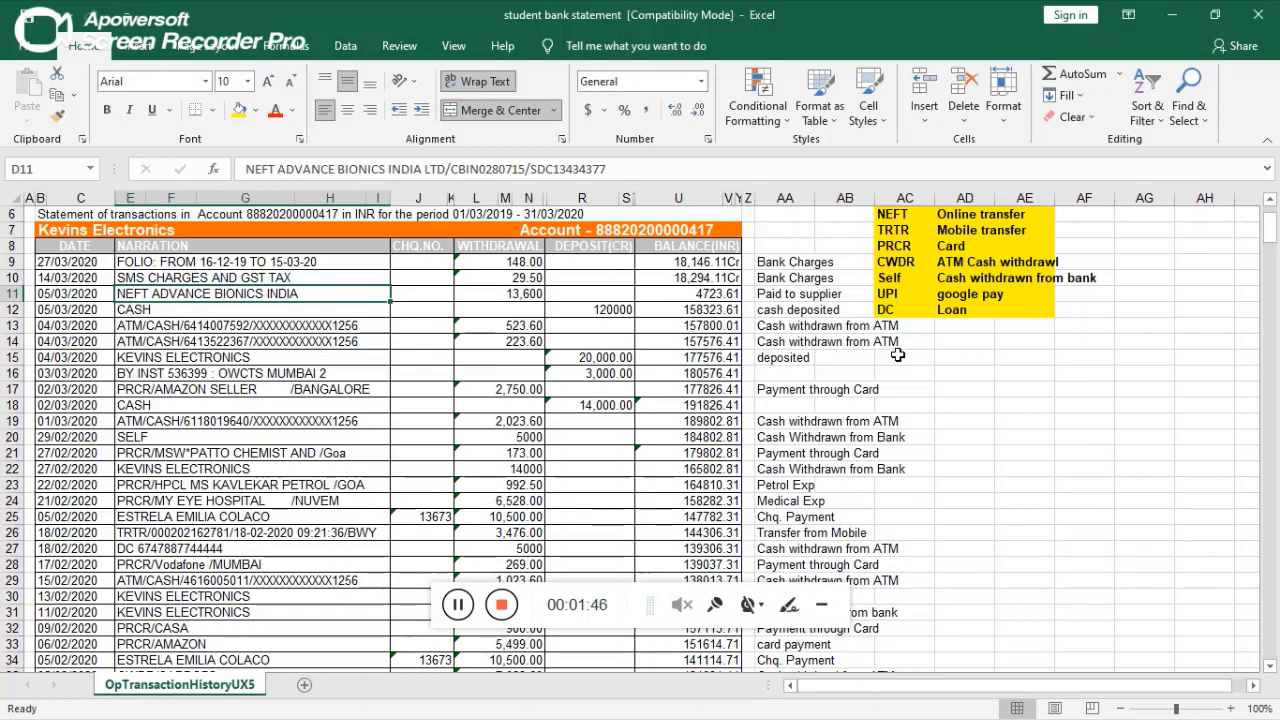
{"action": "key", "text": "Right"}
{"action": "key", "text": "Right"}
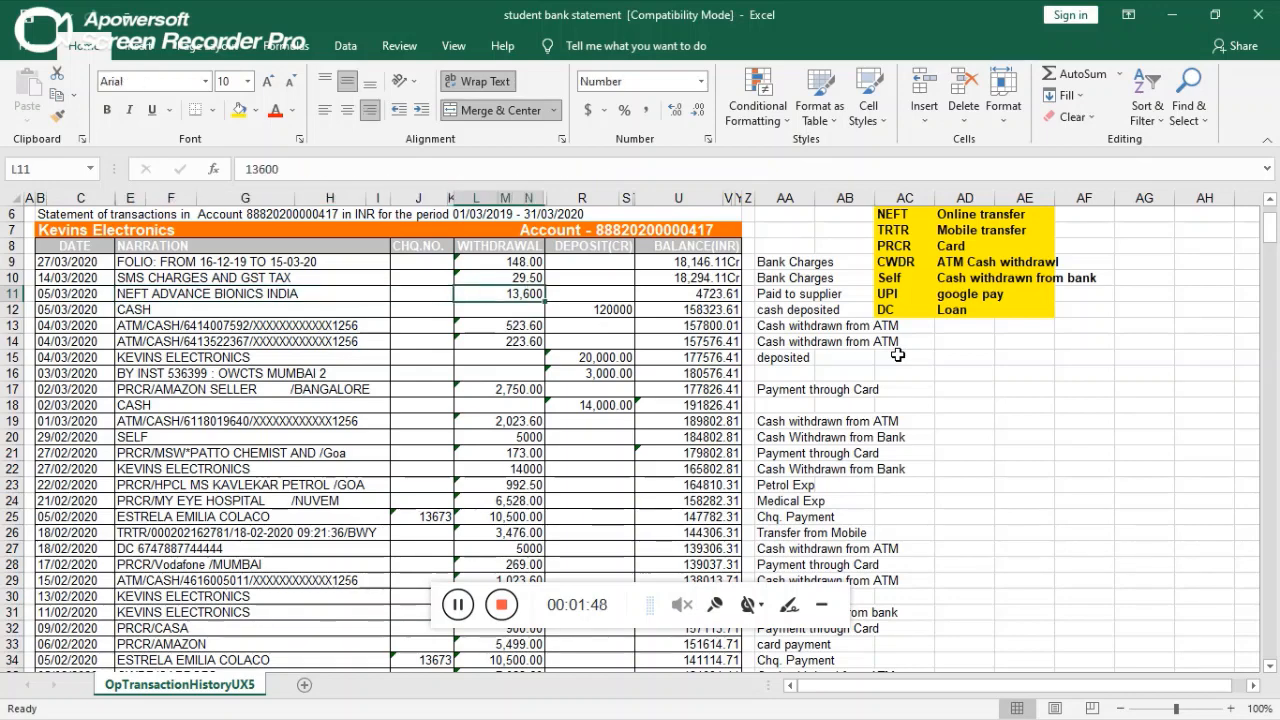
{"action": "key", "text": "alt+Tab"}
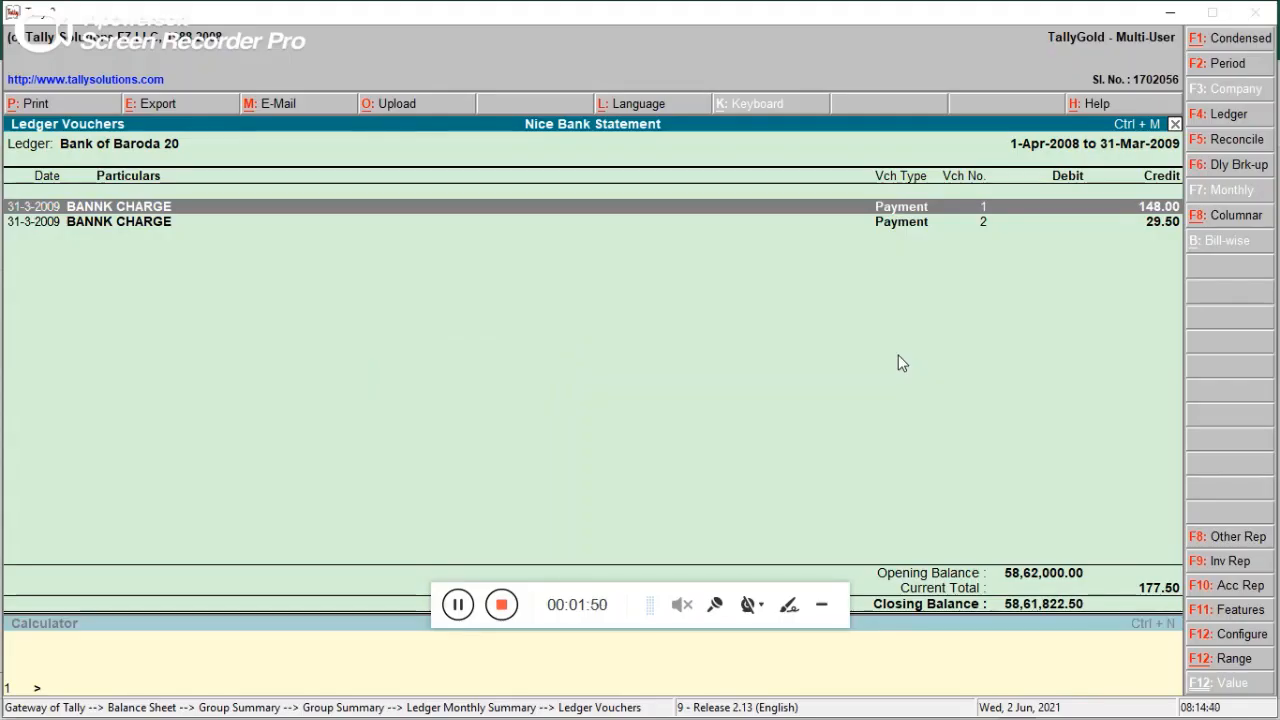
{"action": "key", "text": "Down"}
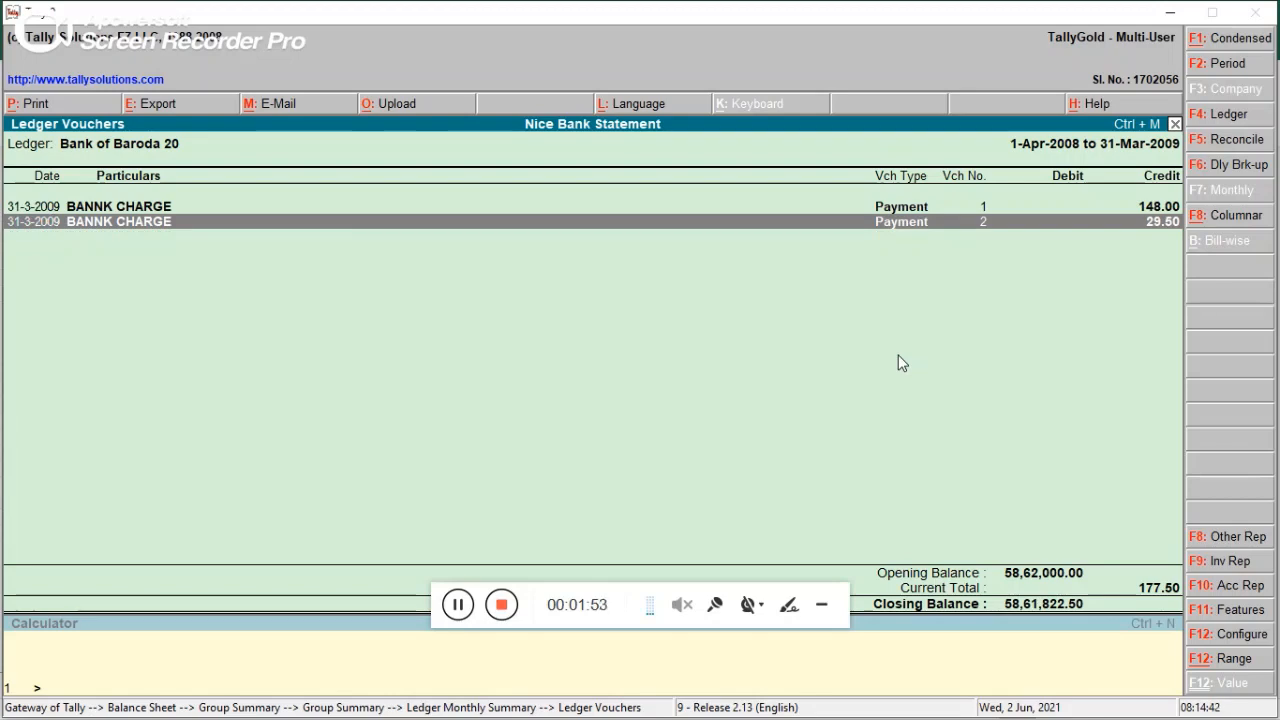
{"action": "key", "text": "alt+c"}
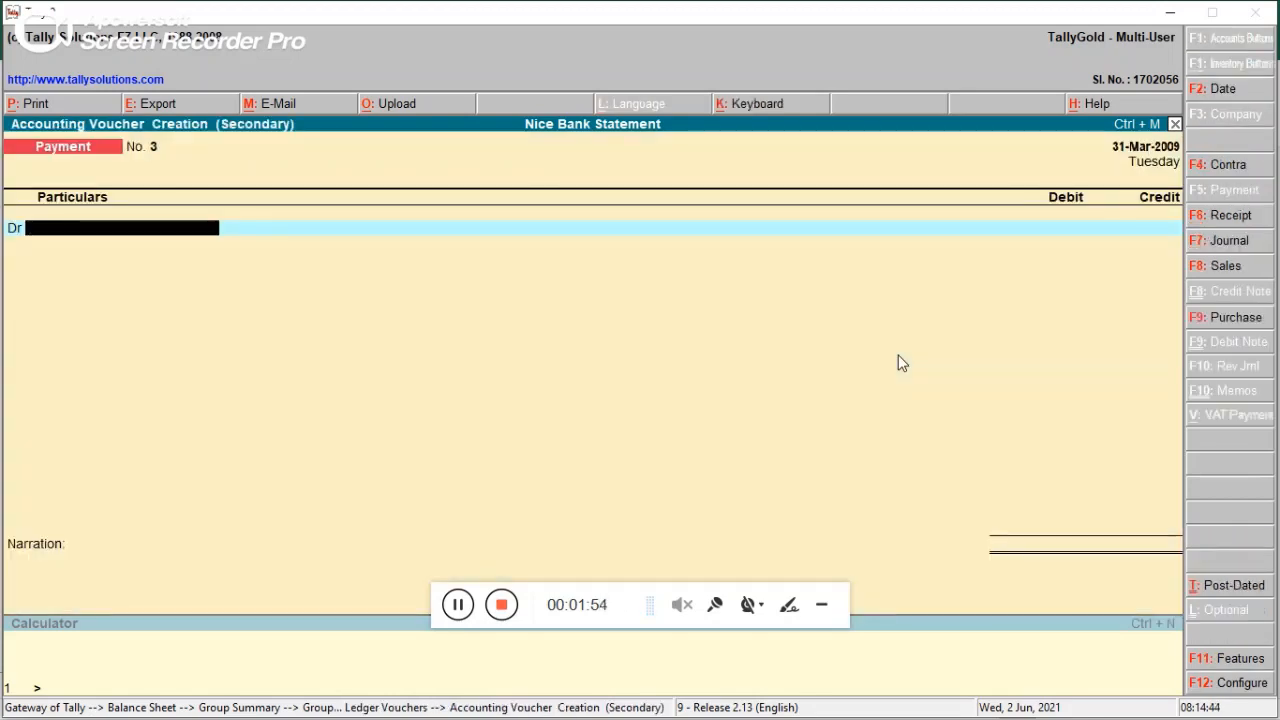
{"action": "type", "text": "b"}
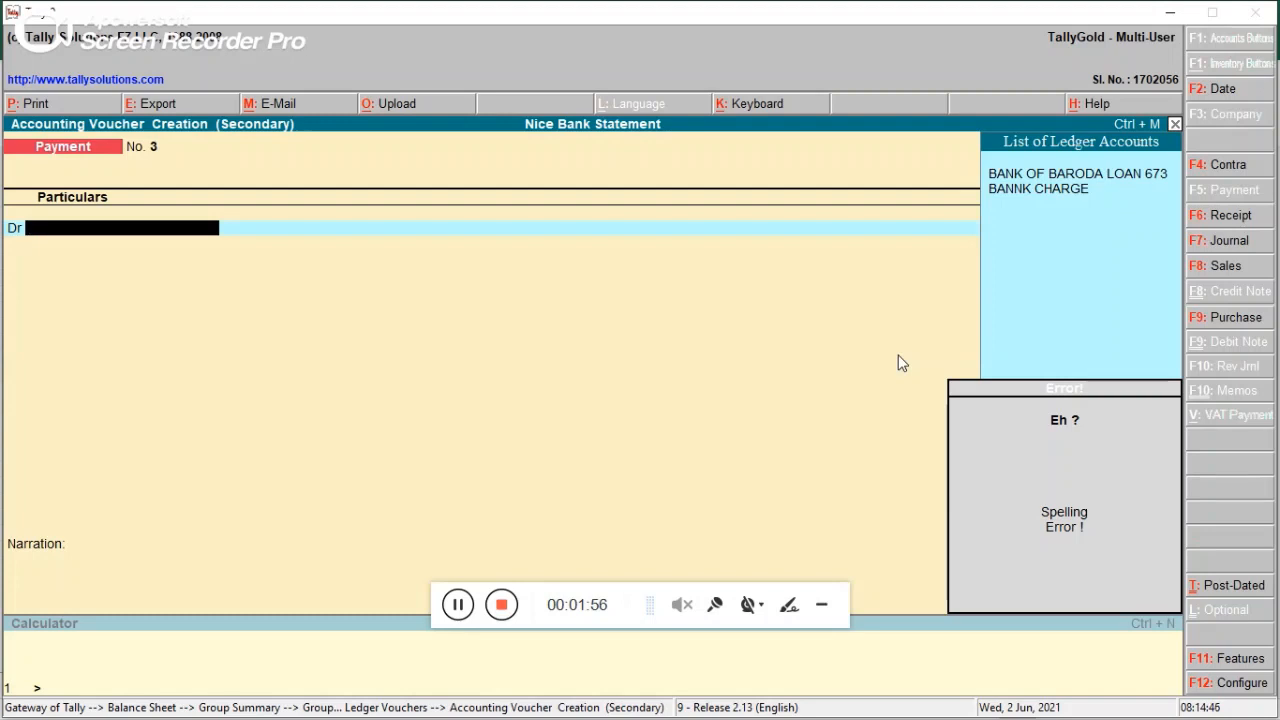
{"action": "key", "text": "Escape"}
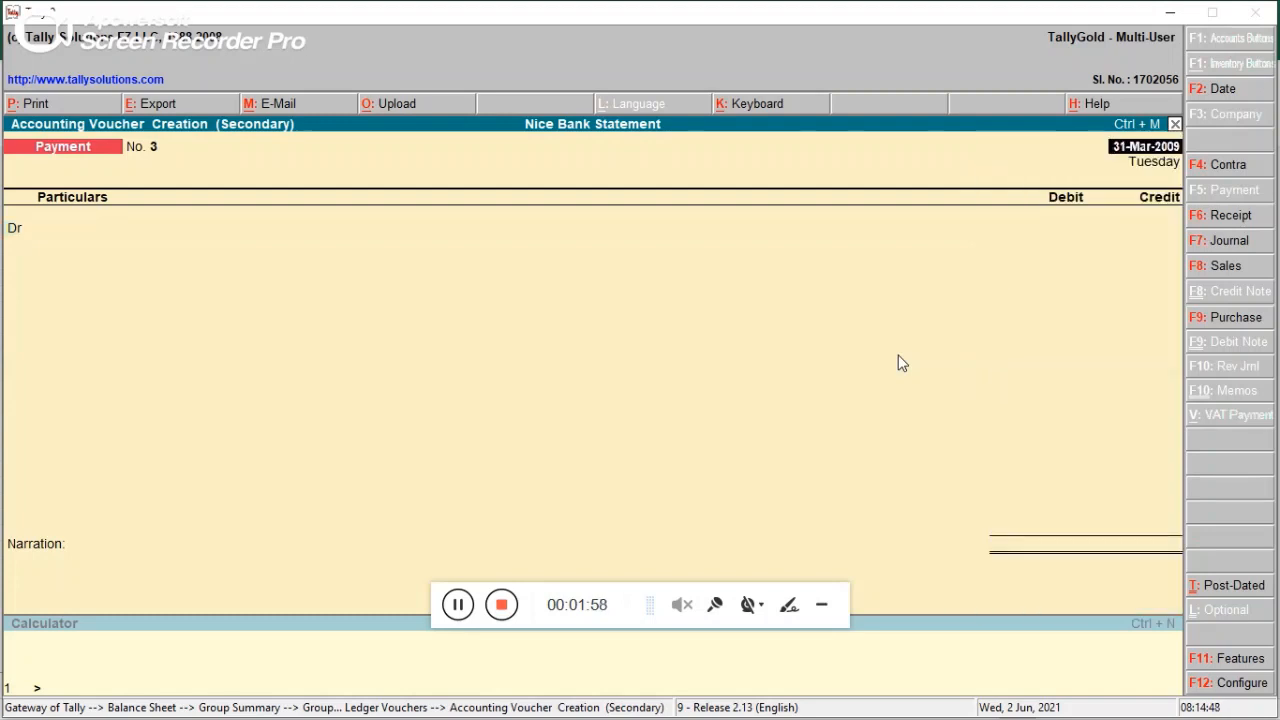
{"action": "key", "text": "Return"}
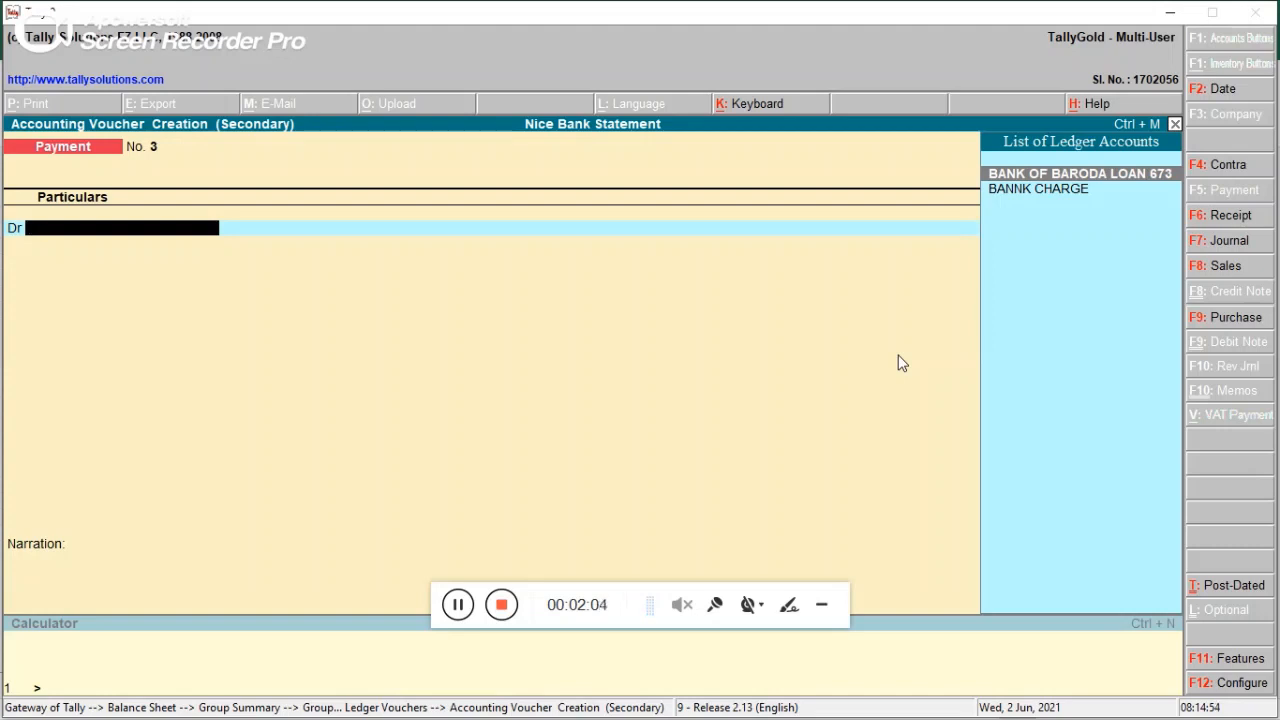
{"action": "type", "text": "c"}
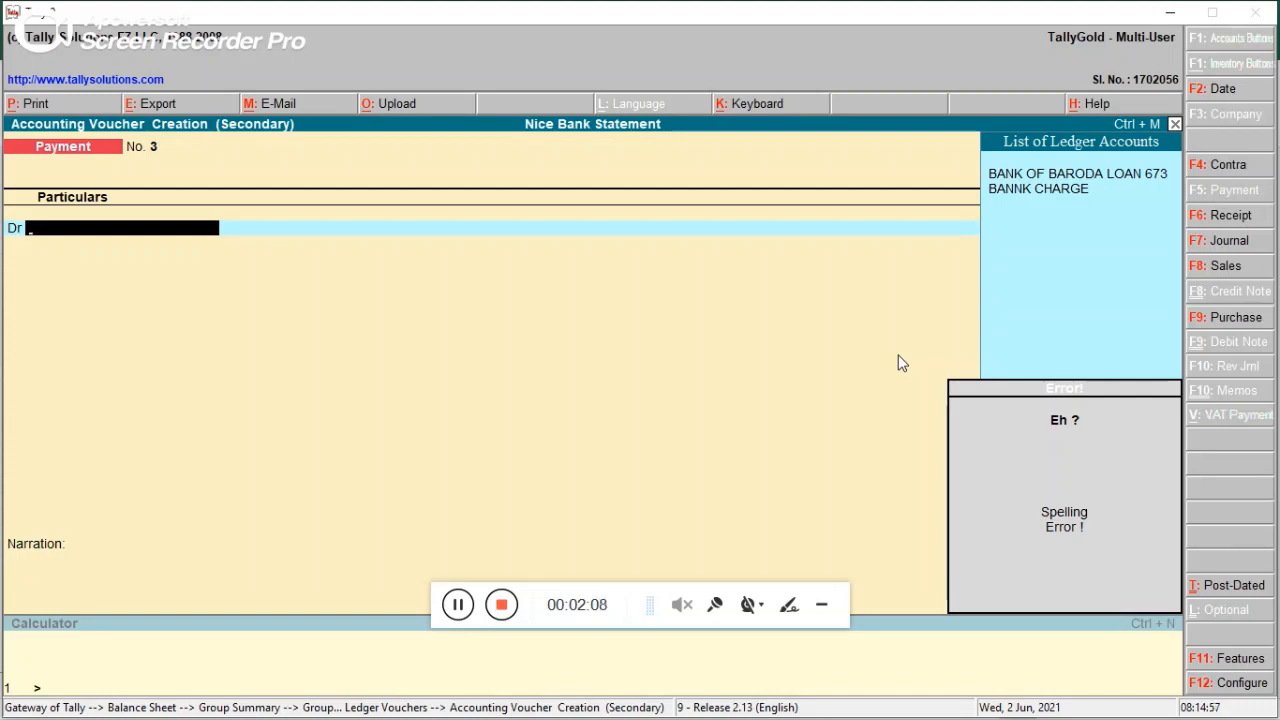
{"action": "key", "text": "Down"}
{"action": "key", "text": "Down"}
{"action": "key", "text": "Up"}
{"action": "key", "text": "Down"}
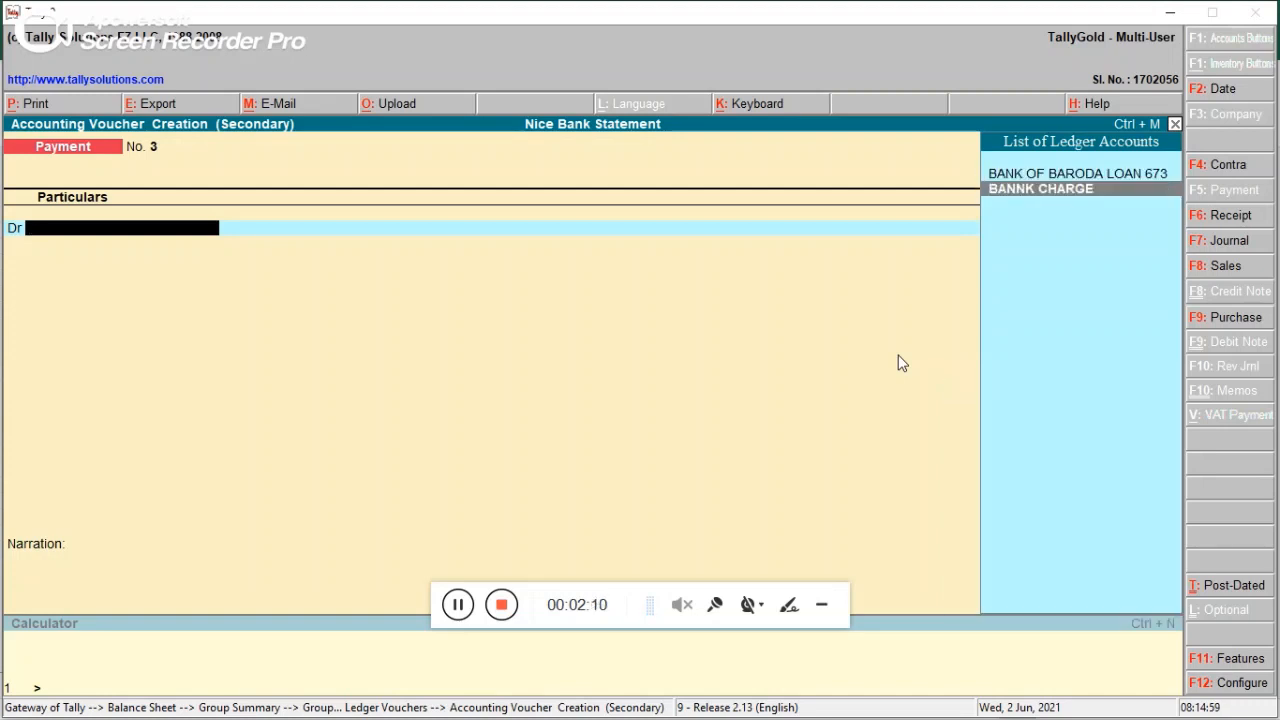
{"action": "key", "text": "Up"}
{"action": "key", "text": "Down"}
{"action": "key", "text": "Escape"}
- Switch to the Excel statement and examine the narrations from the NEFT ADVANCE BIONICS INDIA entry to the first ATM/CASH entry
{"action": "key", "text": "alt+Tab"}
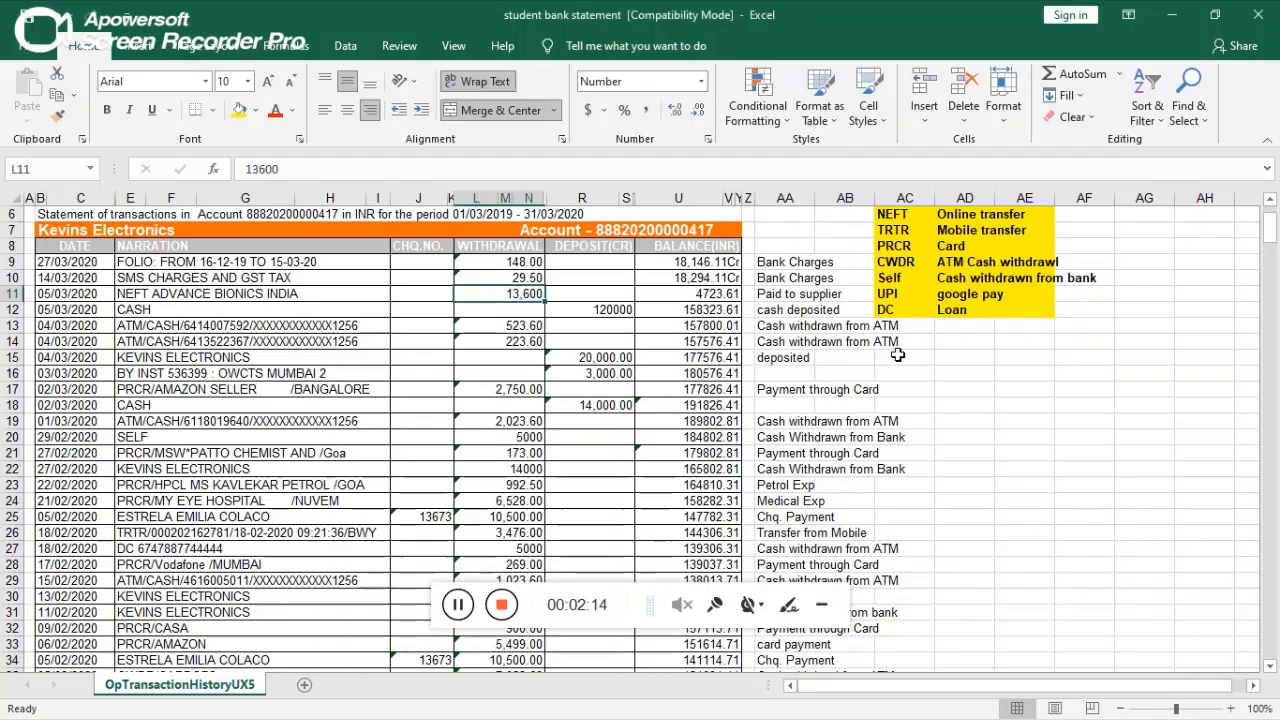
{"action": "key", "text": "Down"}
{"action": "key", "text": "Left"}
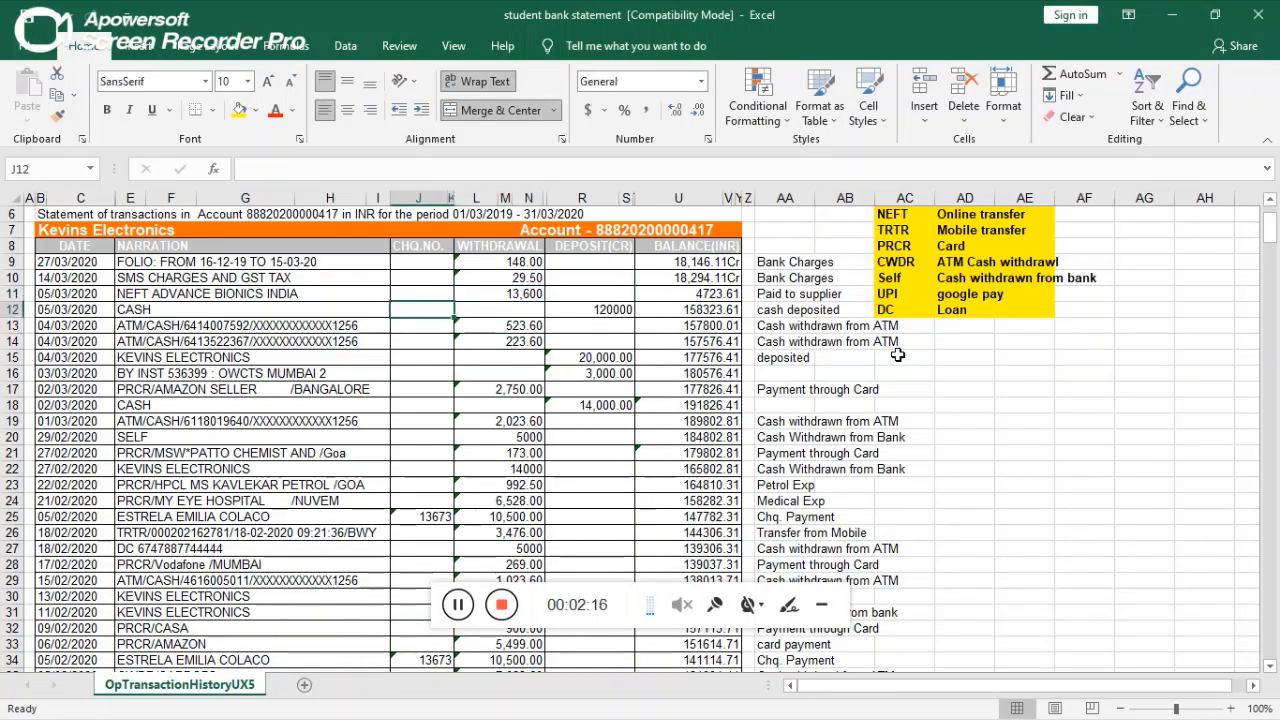
{"action": "key", "text": "Left"}
{"action": "key", "text": "Down"}
{"action": "key", "text": "Up"}
{"action": "key", "text": "Up"}
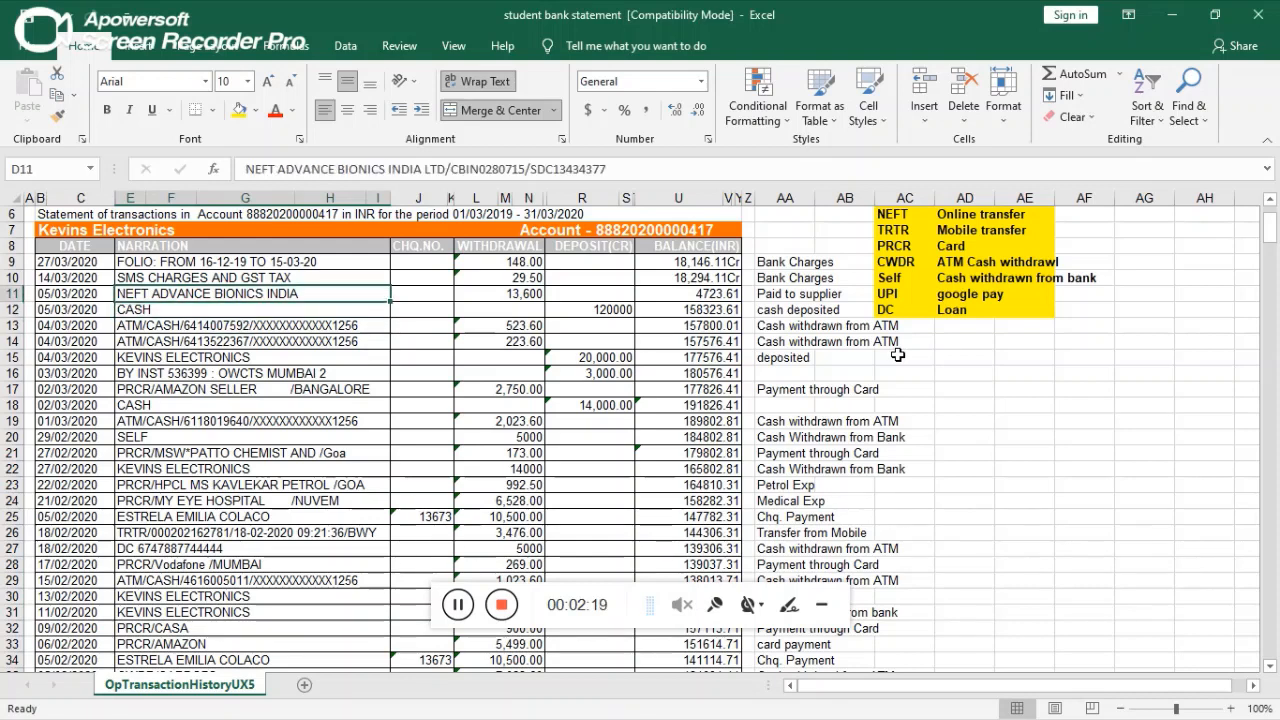
{"action": "key", "text": "Down"}
{"action": "key", "text": "Down"}
{"action": "key", "text": "Right"}
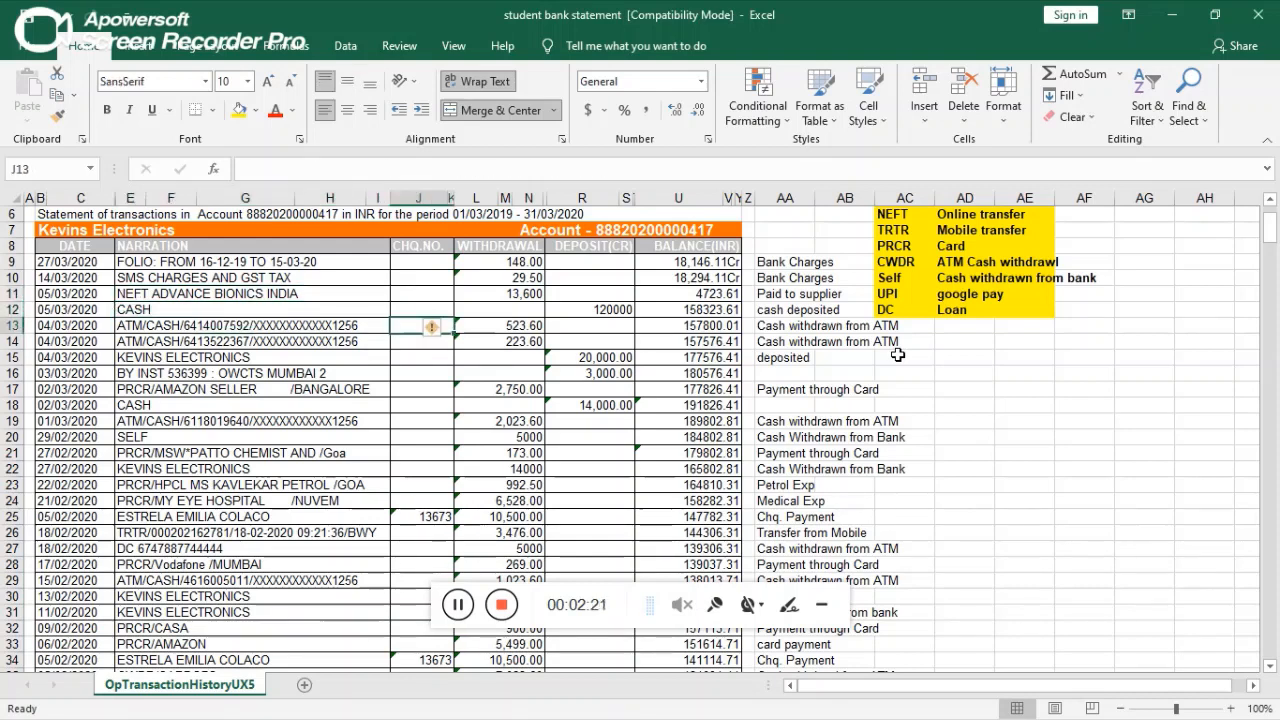
{"action": "key", "text": "Right"}
{"action": "key", "text": "Left"}
{"action": "key", "text": "Left"}
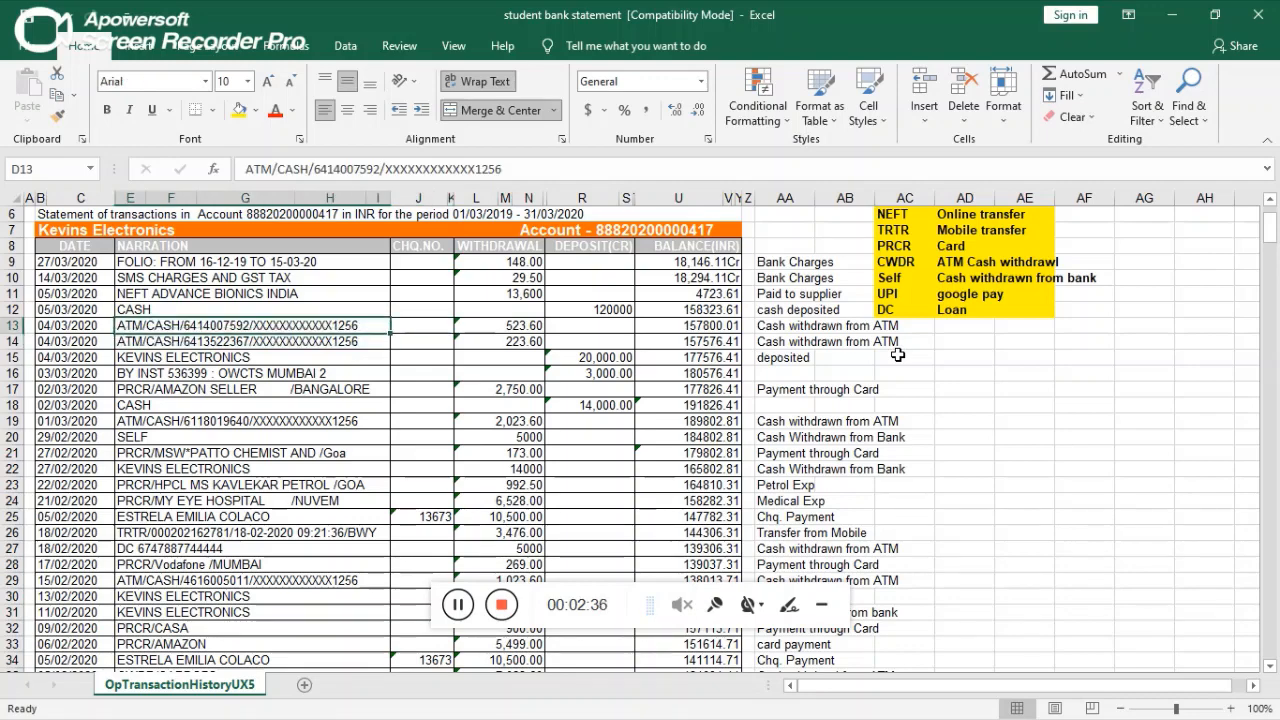
- Switch to Tally, start a payment voucher from the ledger report and create a new ledger named DRAWINGS for its debit line
{"action": "key", "text": "alt+Tab"}
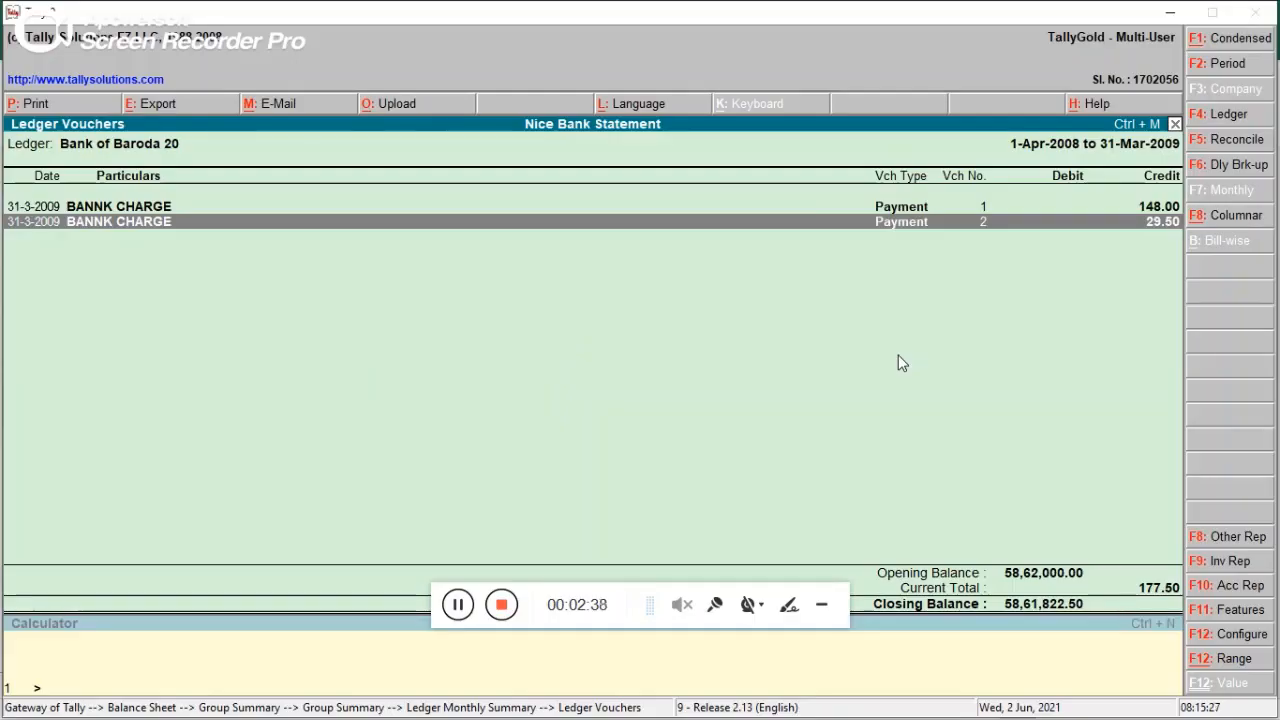
{"action": "key", "text": "alt+a"}
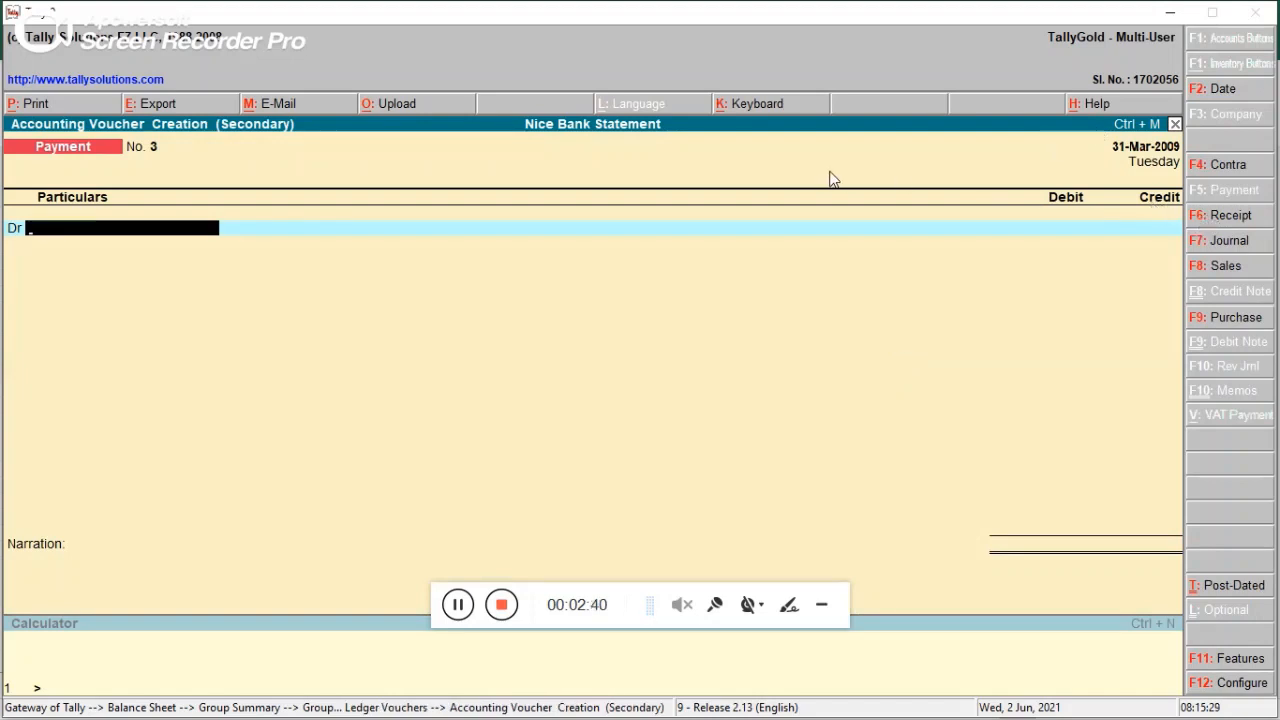
{"action": "key", "text": "alt+c"}
{"action": "type", "text": "DRAWINGS"}
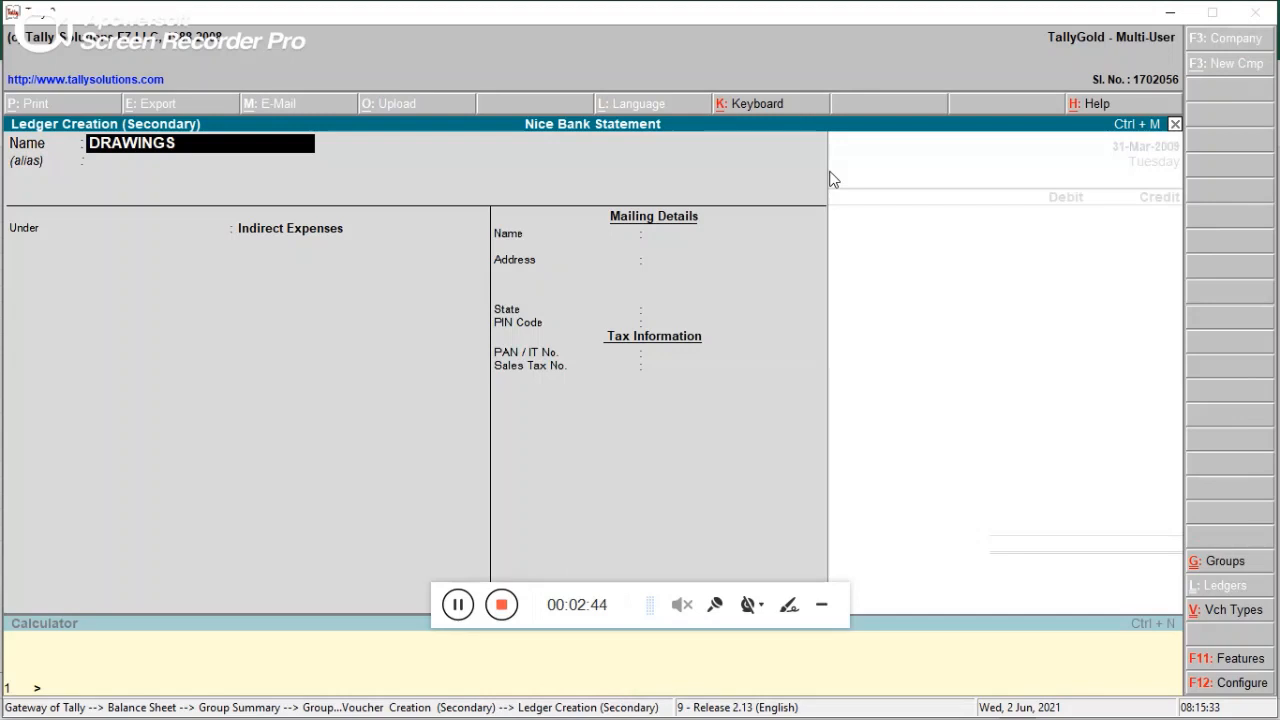
{"action": "key", "text": "Return"}
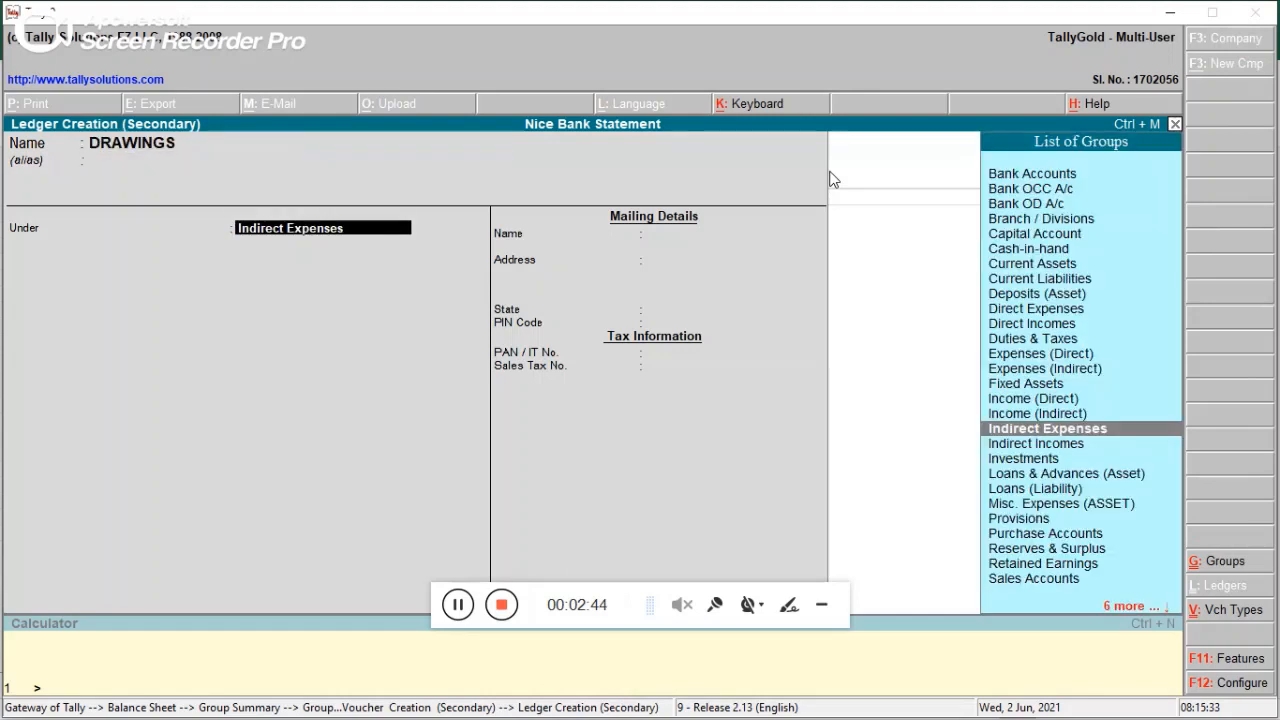
- Place the DRAWINGS ledger under Capital Account, leave the mailing and tax details at their defaults and save it
{"action": "type", "text": "CAPI"}
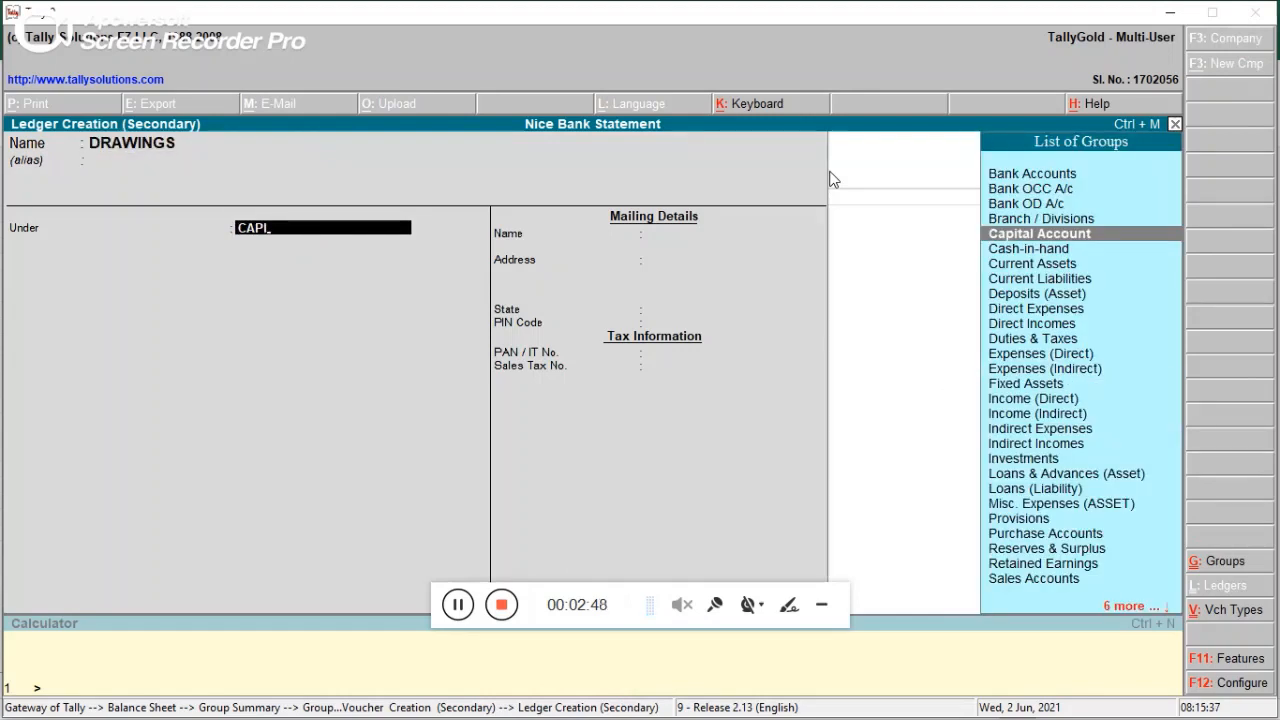
{"action": "key", "text": "Return"}
{"action": "key", "text": "Return"}
{"action": "key", "text": "Return"}
{"action": "key", "text": "Return"}
{"action": "key", "text": "Return"}
{"action": "key", "text": "Return"}
{"action": "key", "text": "Return"}
{"action": "key", "text": "Return"}
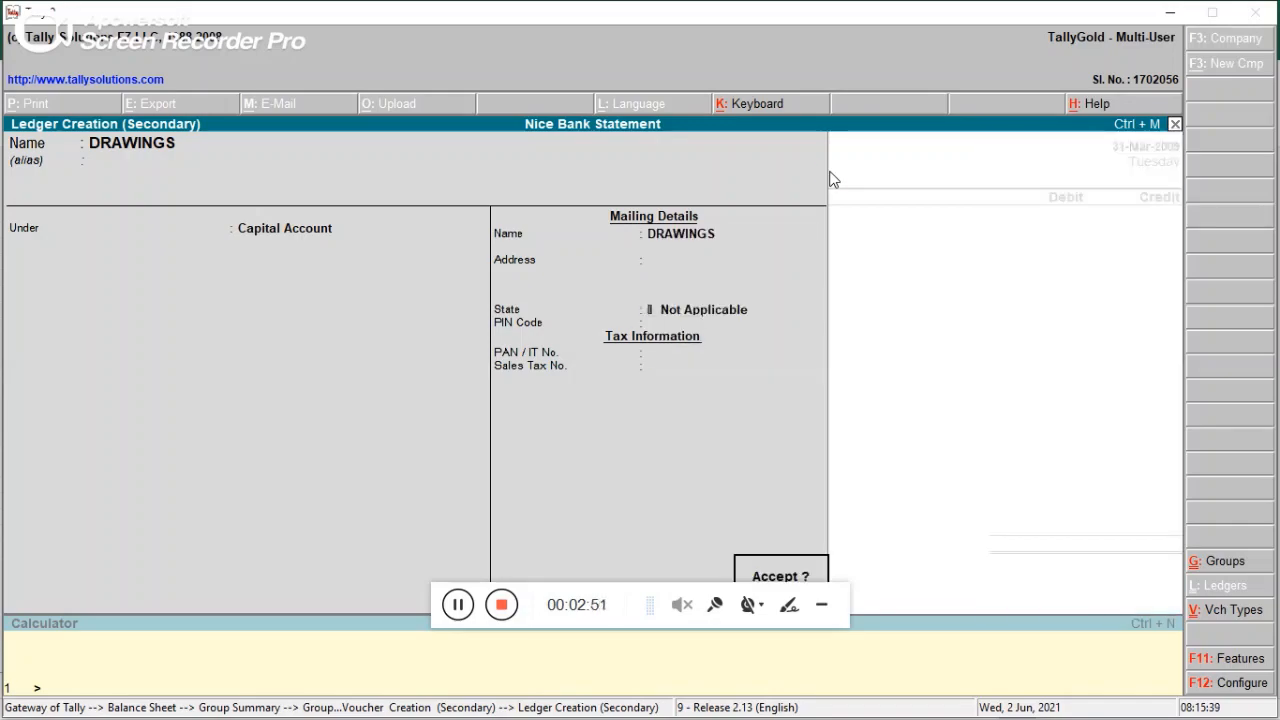
- Check the KEVINS ELECTRONICS entry of 04/03/2020 in the Excel statement and return to the DRAWINGS payment voucher in Tally
{"action": "key", "text": "alt+Tab"}
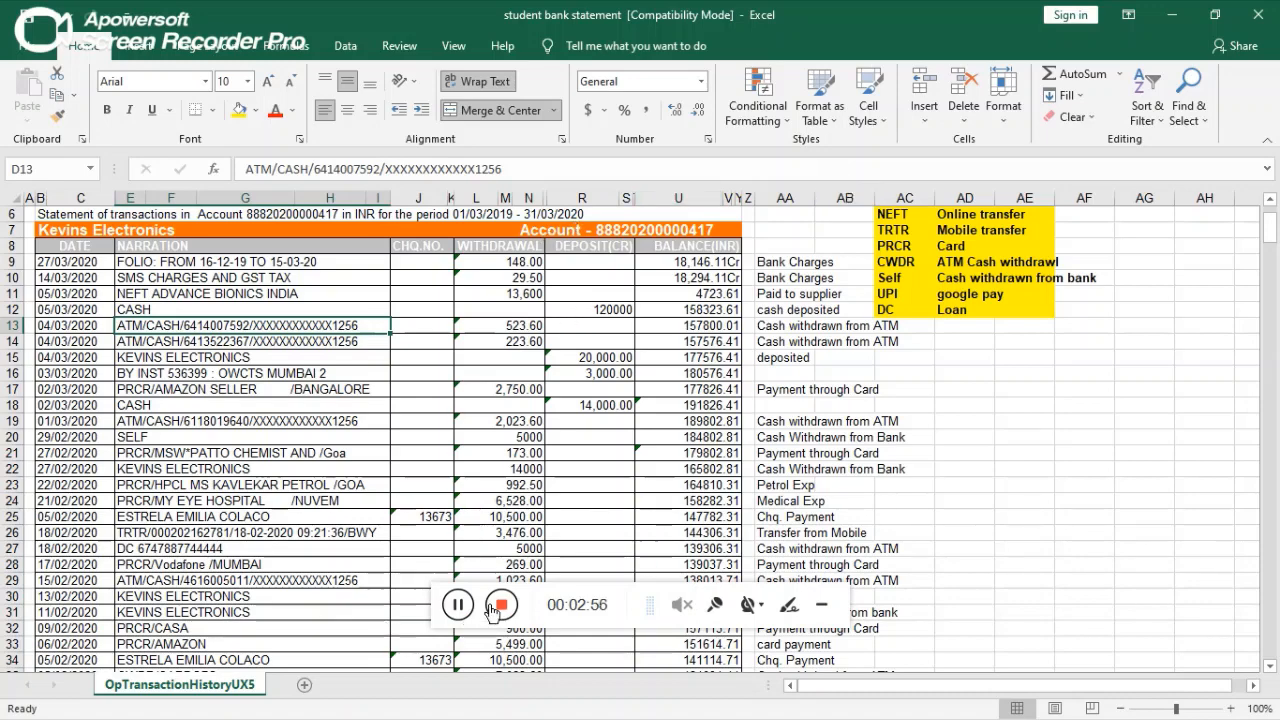
{"action": "left_click", "coordinate": [269, 357]}
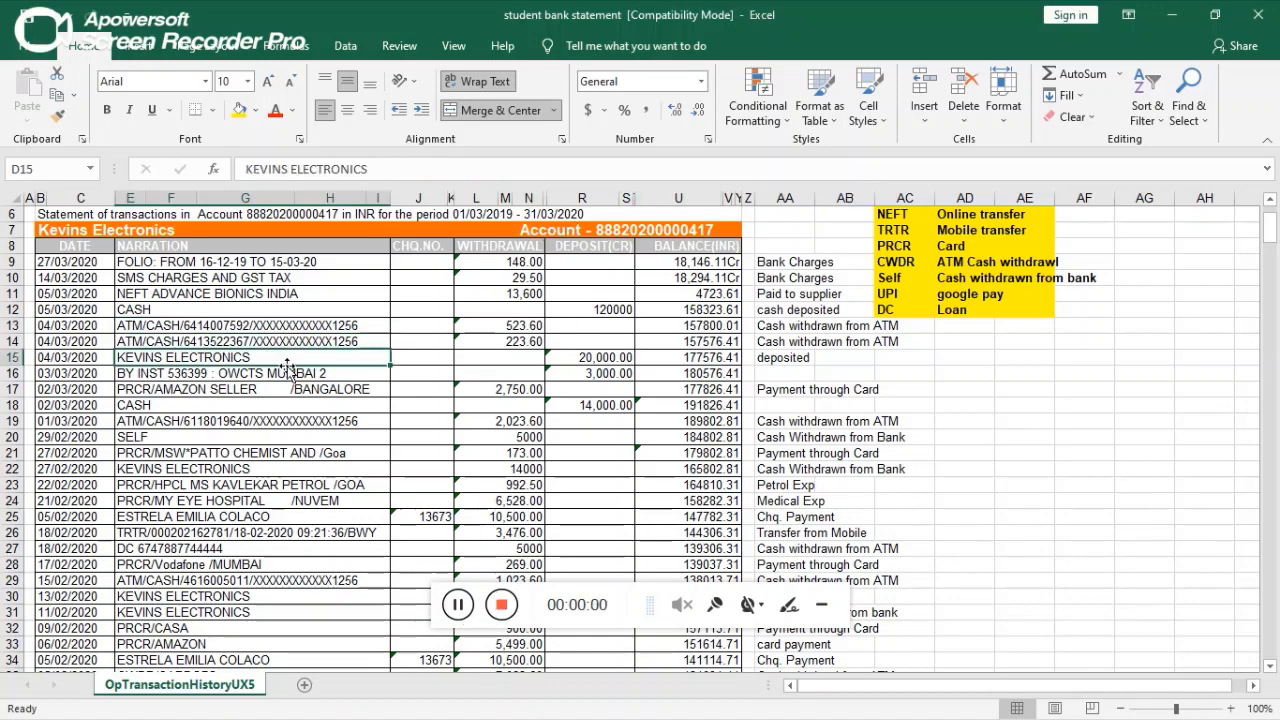
{"action": "key", "text": "alt+Tab"}
{"action": "key", "text": "alt+Tab"}
{"action": "key", "text": "alt+Tab"}
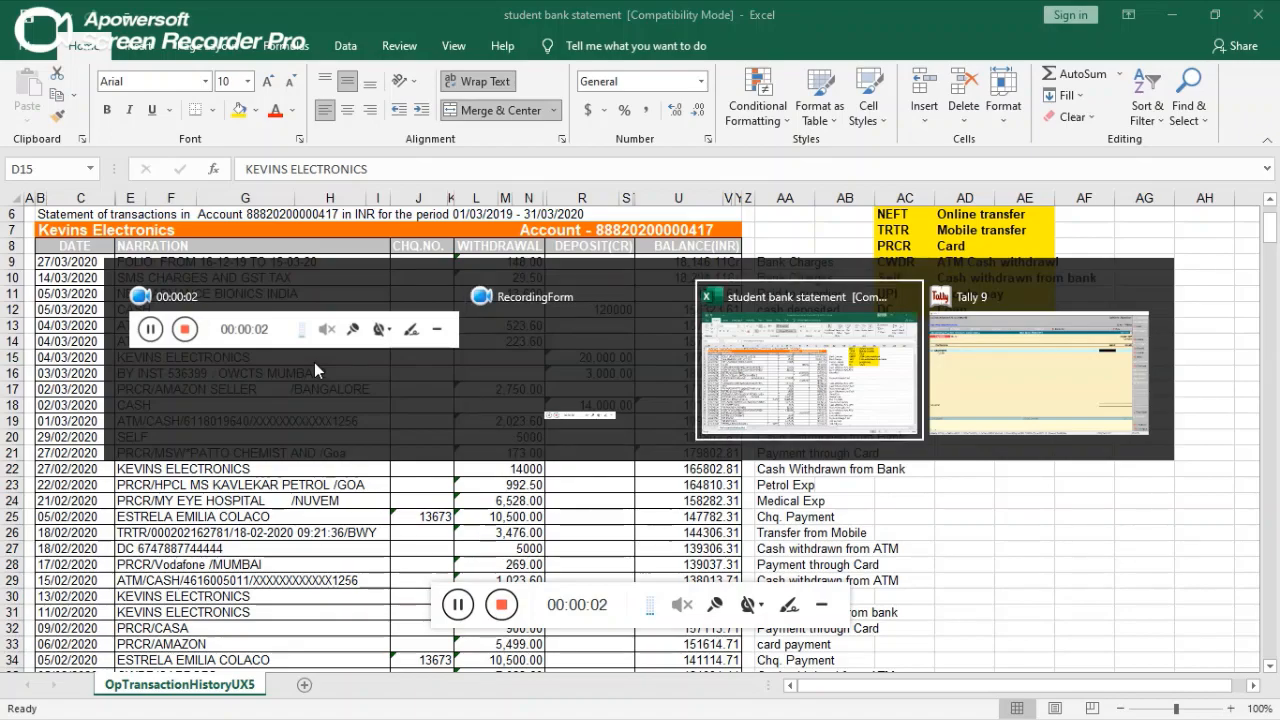
{"action": "key", "text": "alt+Tab"}
{"action": "key", "text": "alt+Tab"}
{"action": "key", "text": "alt+Tab"}
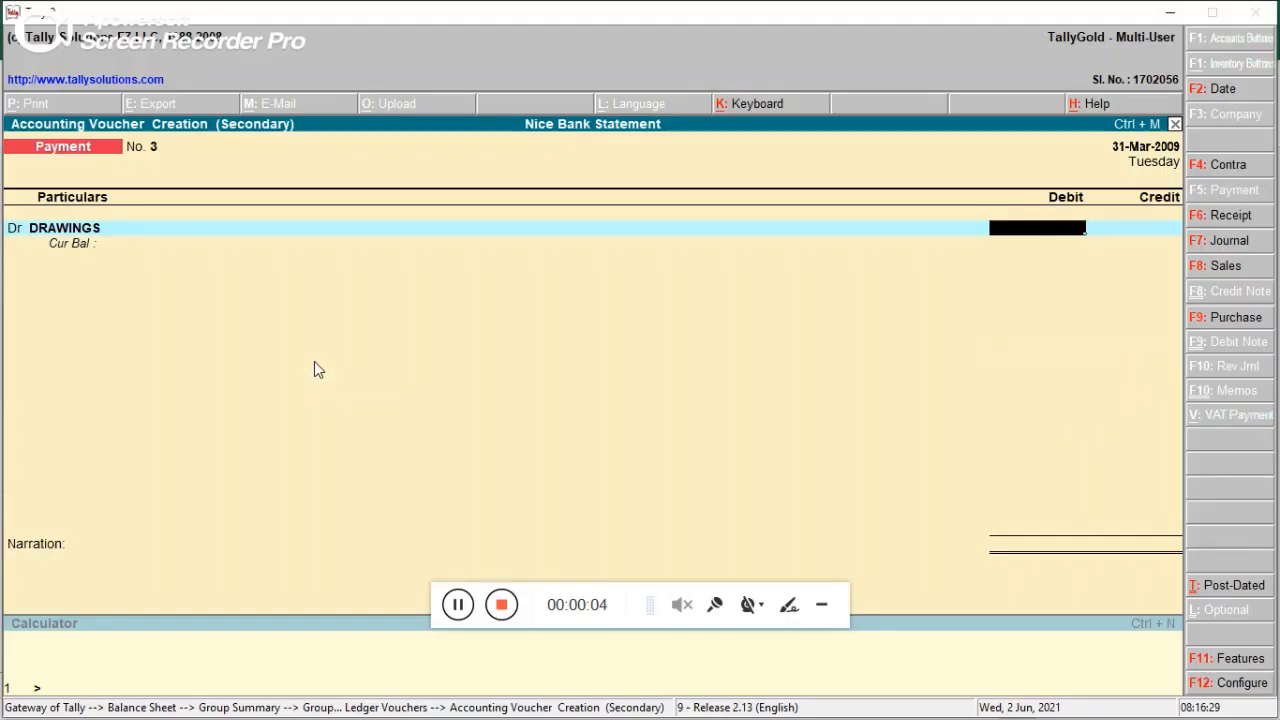
- Switch to the Excel statement and examine the OWCTS MUMBAI 2 deposit and the PRCR/AMAZON SELLER withdrawal entries
{"action": "key", "text": "alt+Tab"}
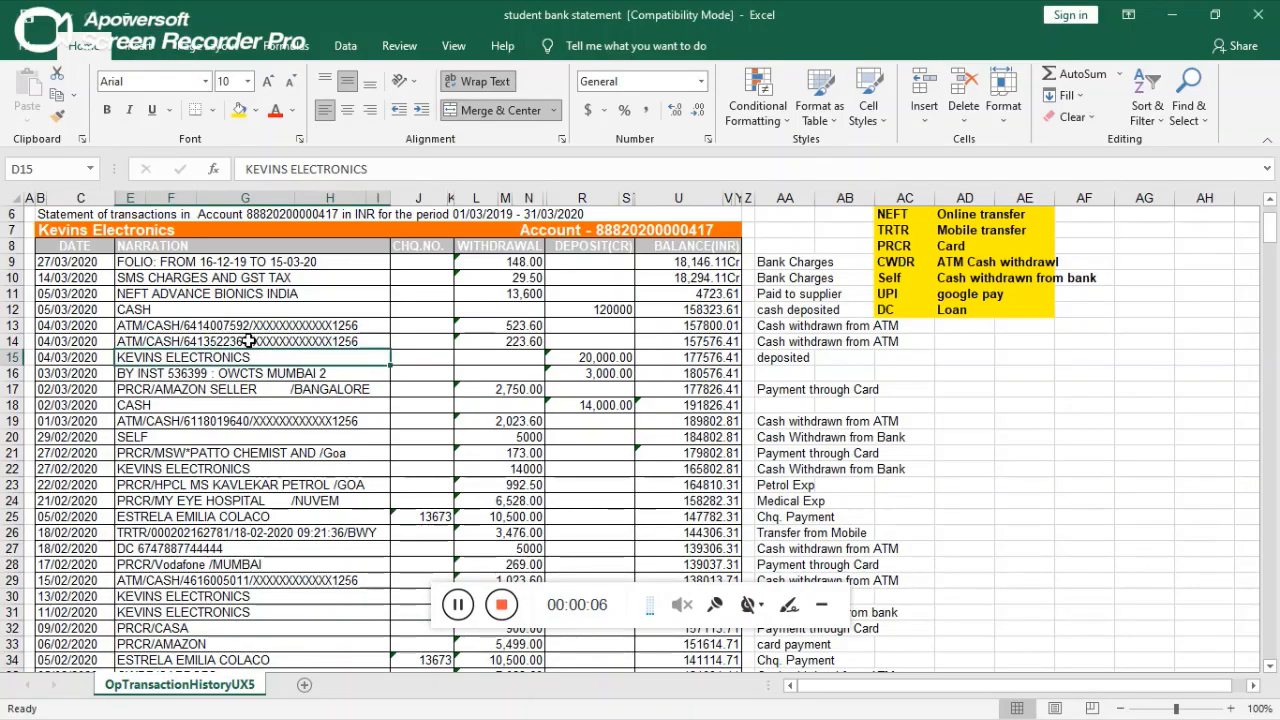
{"action": "key", "text": "Down"}
{"action": "key", "text": "Down"}
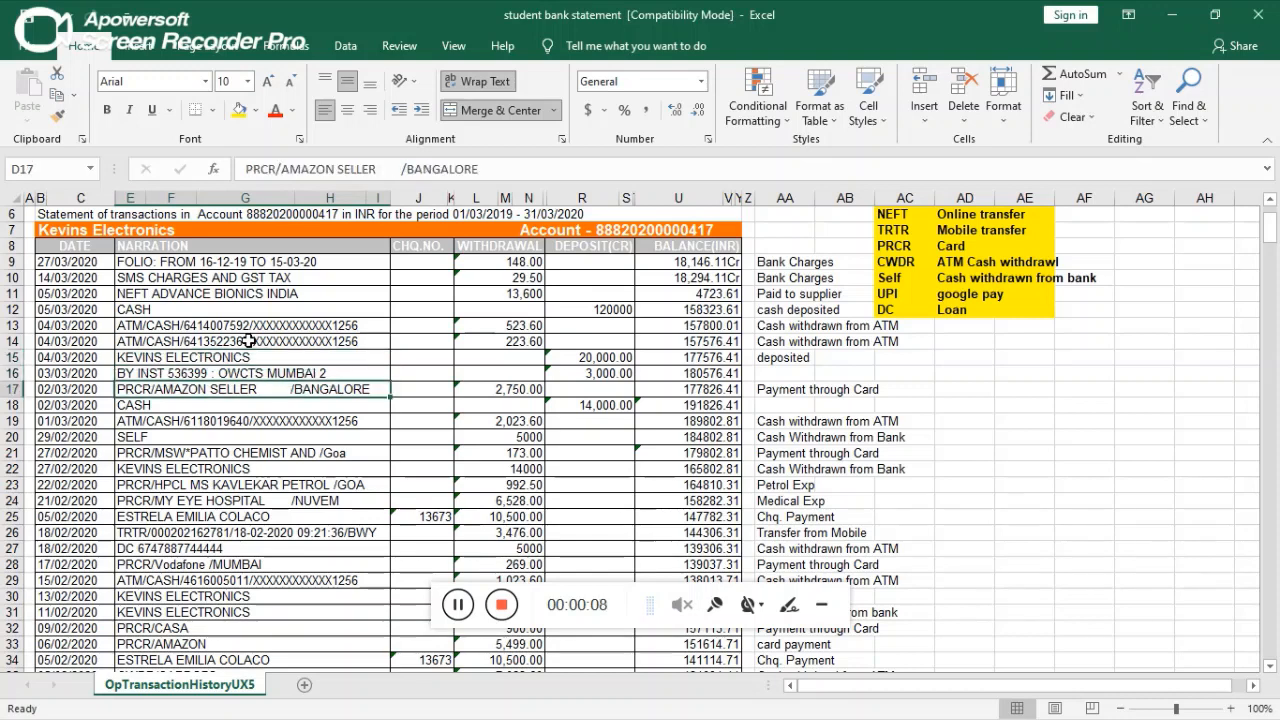
{"action": "key", "text": "Up"}
{"action": "key", "text": "Right"}
{"action": "key", "text": "Right"}
{"action": "key", "text": "Right"}
{"action": "key", "text": "Right"}
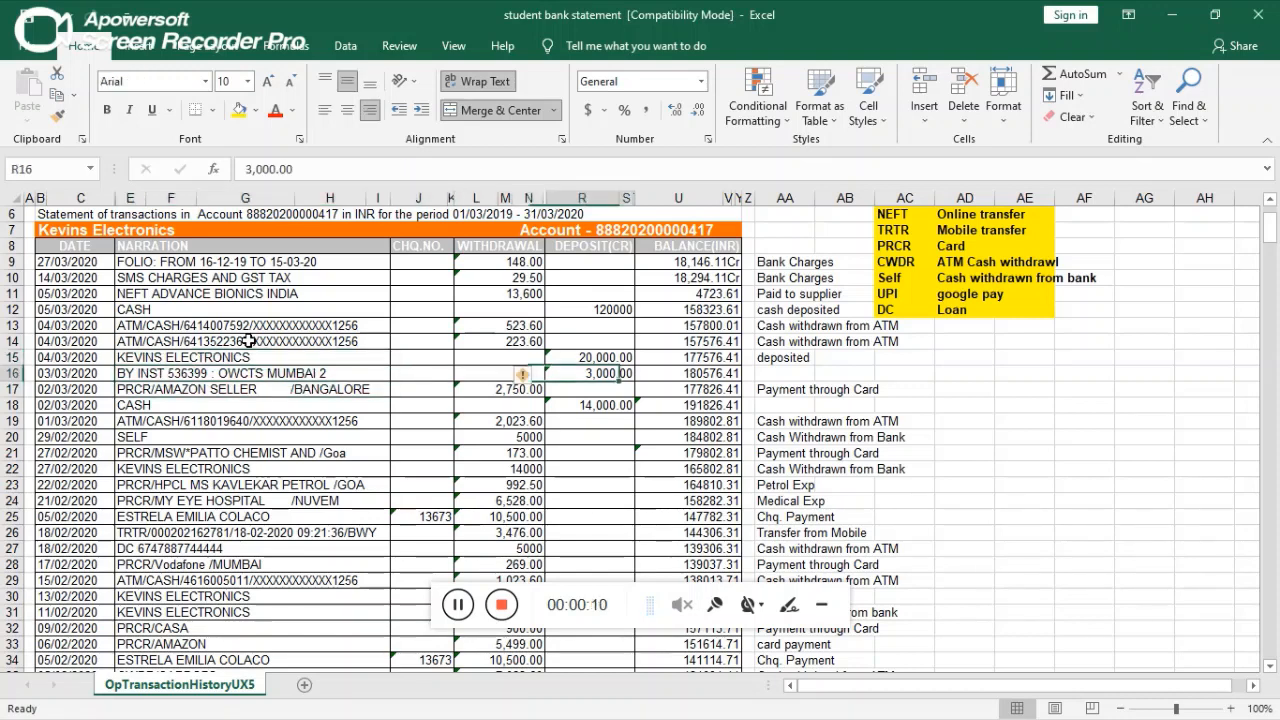
{"action": "key", "text": "Left"}
{"action": "key", "text": "Left"}
{"action": "key", "text": "Left"}
{"action": "key", "text": "Left"}
{"action": "key", "text": "Left"}
{"action": "key", "text": "Right"}
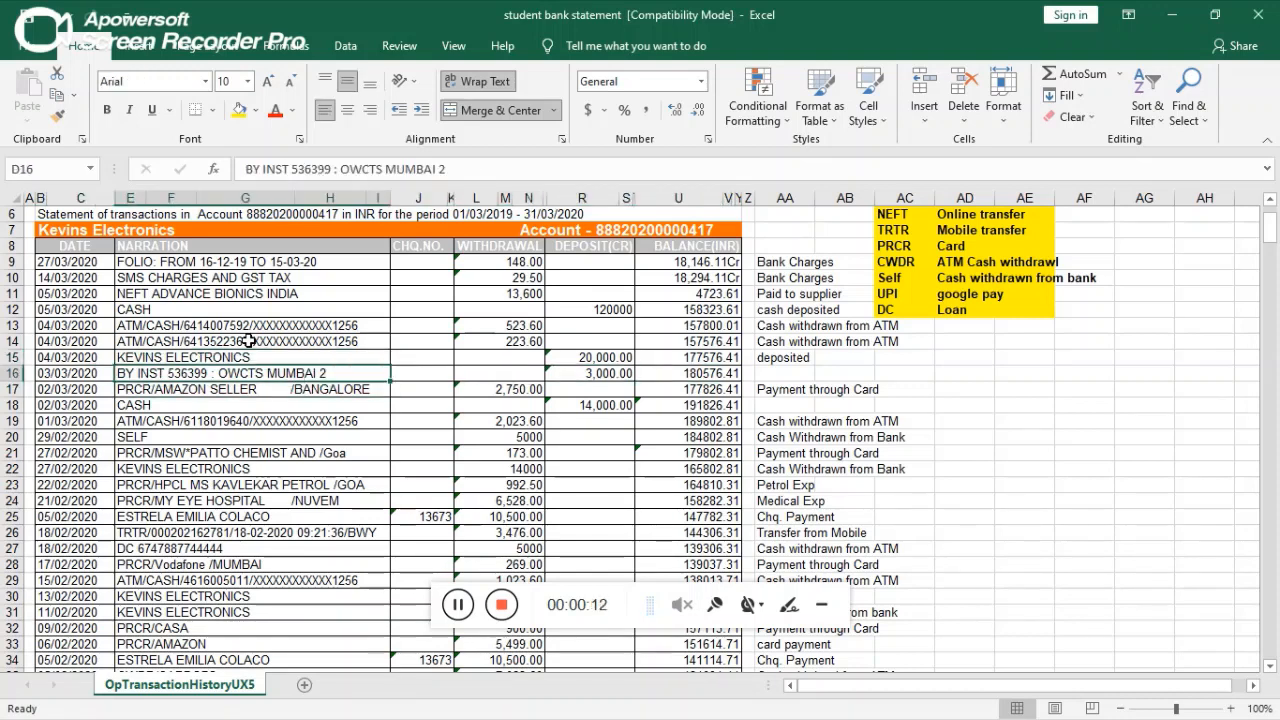
{"action": "left_click", "coordinate": [189, 390]}
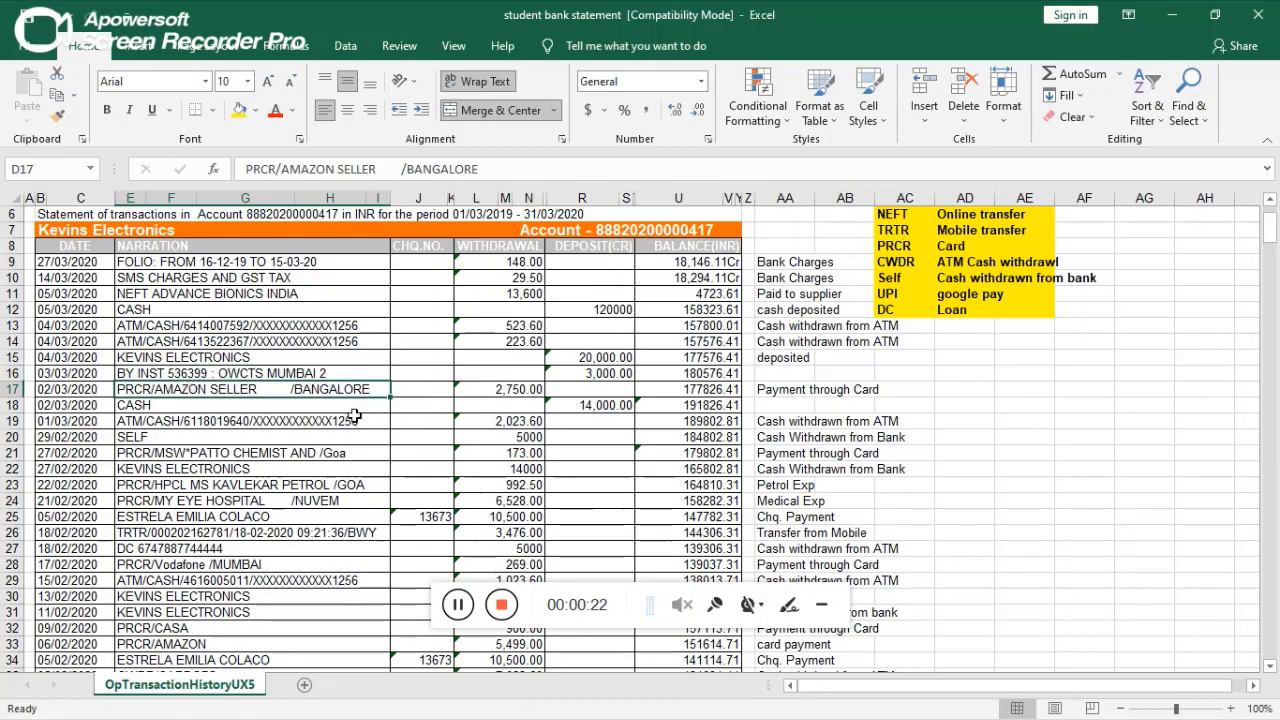
{"action": "left_click", "coordinate": [508, 389]}
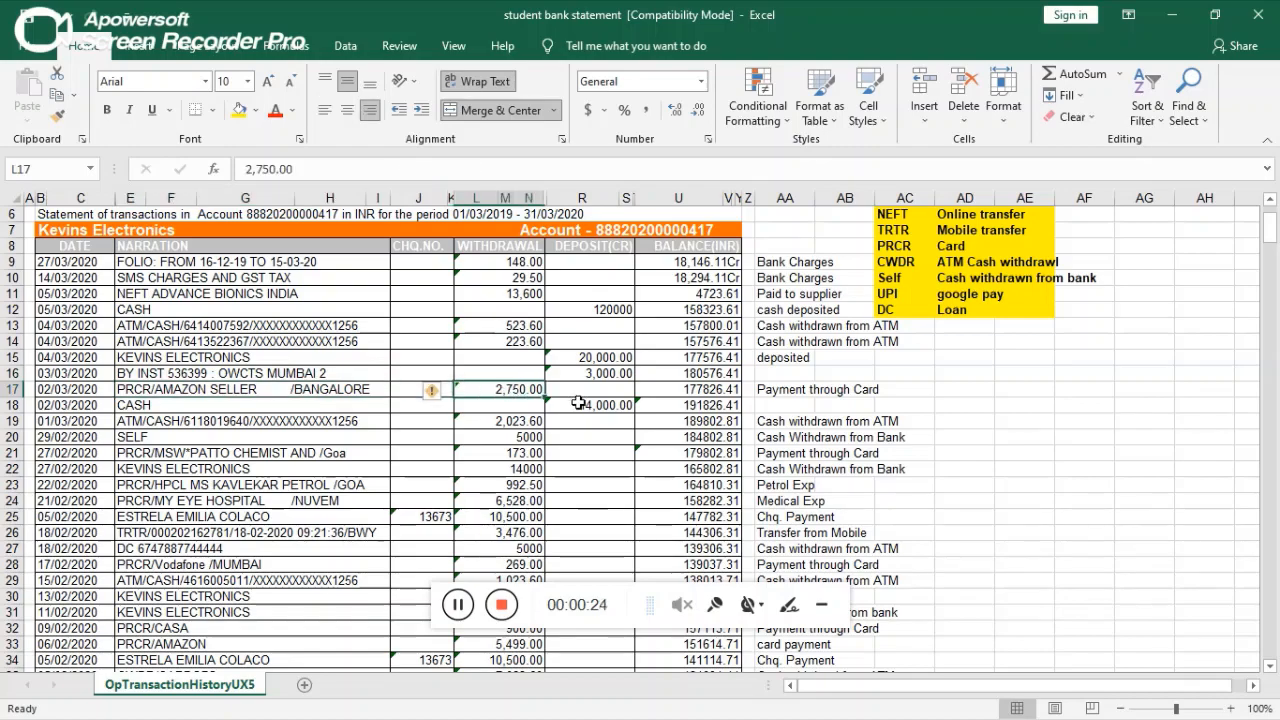
- Switch to Tally and discard the unfinished DRAWINGS payment voucher, returning to the Bank of Baroda 20 ledger report
{"action": "key", "text": "alt+Tab"}
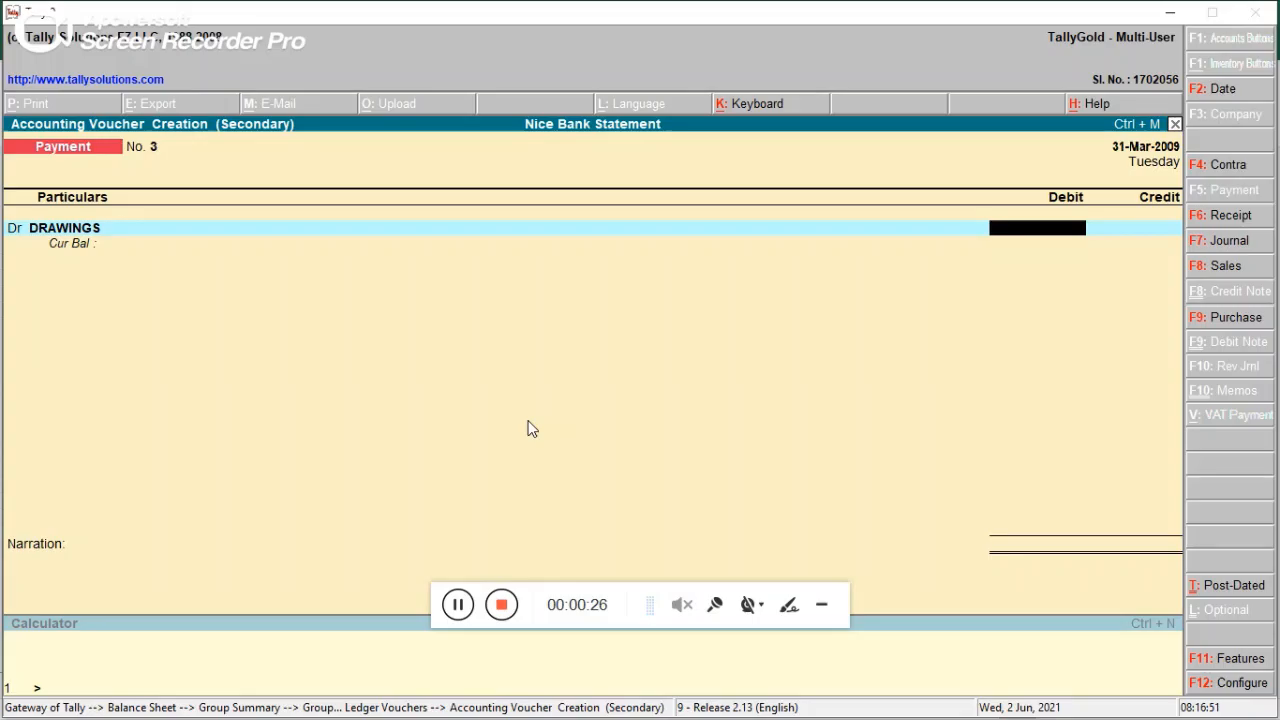
{"action": "key", "text": "Escape"}
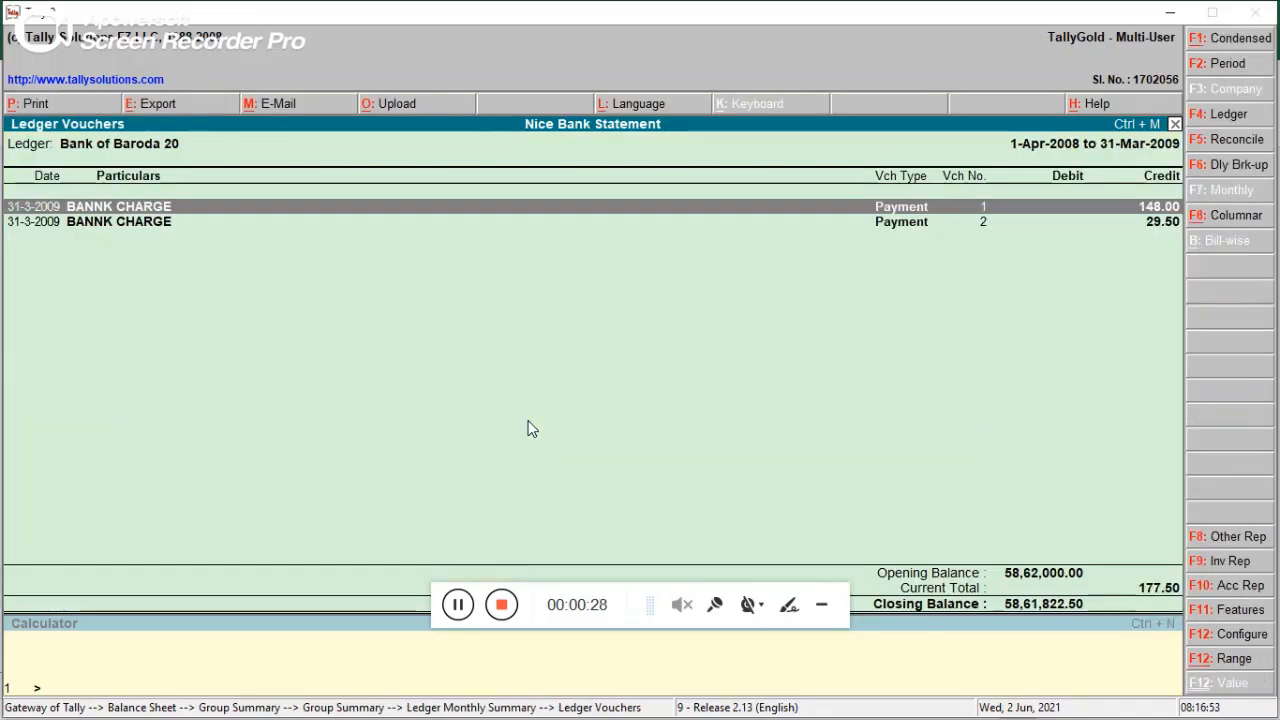
{"action": "key", "text": "Down"}
- Switch to the Excel statement and review the remaining transactions and their category notes down to the last entry
{"action": "key", "text": "alt+Tab"}
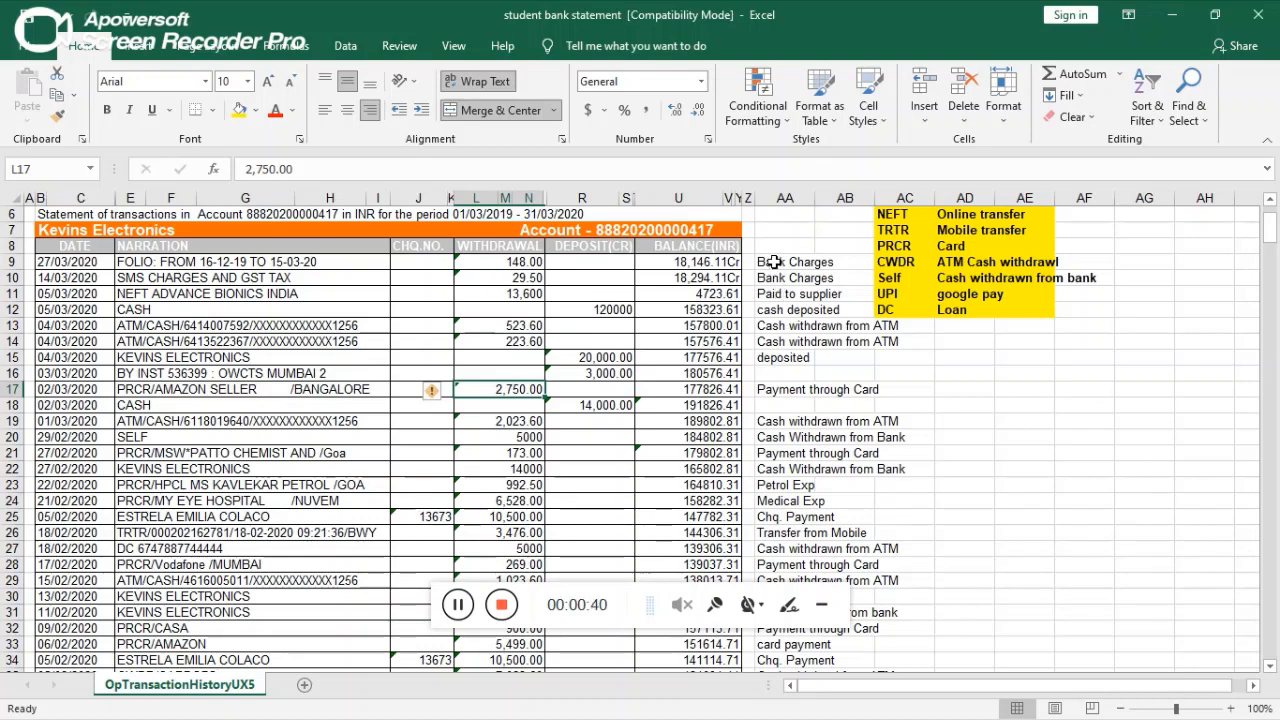
{"action": "left_click", "coordinate": [943, 357]}
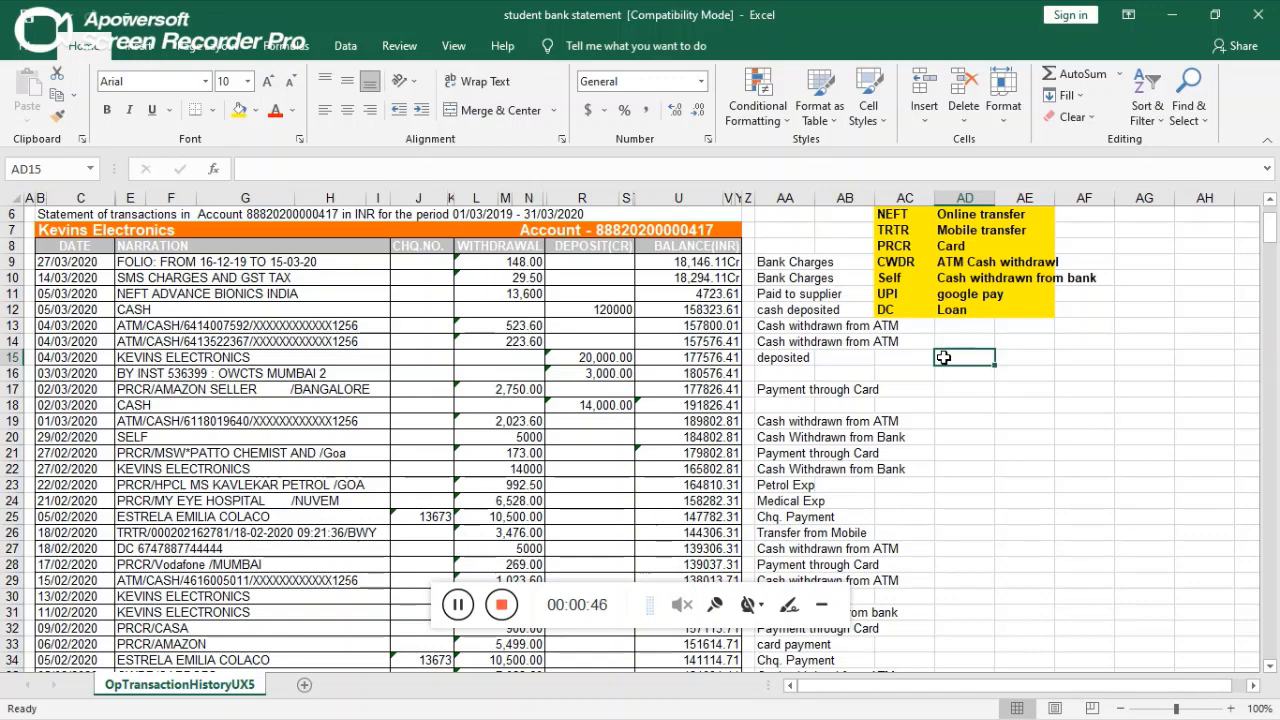
{"action": "key", "text": "Down"}
{"action": "key", "text": "Down"}
{"action": "key", "text": "Down"}
{"action": "key", "text": "Down"}
{"action": "key", "text": "Down"}
{"action": "key", "text": "Down"}
{"action": "key", "text": "Down"}
{"action": "key", "text": "Down"}
{"action": "key", "text": "Down"}
{"action": "key", "text": "Down"}
{"action": "key", "text": "Down"}
{"action": "key", "text": "Down"}
{"action": "key", "text": "Down"}
{"action": "key", "text": "Down"}
{"action": "key", "text": "Down"}
{"action": "key", "text": "Down"}
{"action": "key", "text": "Down"}
{"action": "key", "text": "Down"}
{"action": "key", "text": "Down"}
{"action": "key", "text": "Down"}
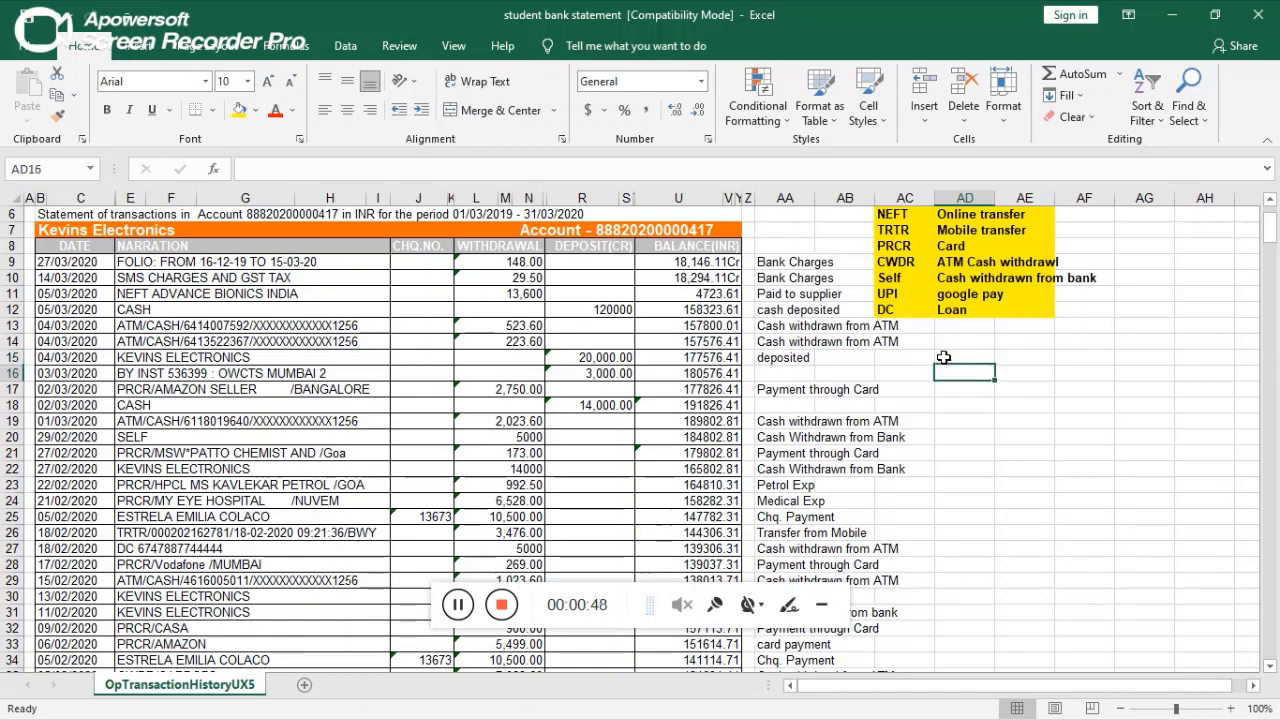
{"action": "key", "text": "Up"}
{"action": "key", "text": "Up"}
{"action": "key", "text": "Up"}
{"action": "key", "text": "Up"}
{"action": "key", "text": "Up"}
{"action": "key", "text": "Up"}
{"action": "key", "text": "Up"}
{"action": "key", "text": "Up"}
{"action": "key", "text": "Up"}
{"action": "key", "text": "Up"}
{"action": "key", "text": "Up"}
{"action": "key", "text": "Up"}
{"action": "key", "text": "Up"}
{"action": "key", "text": "Up"}
{"action": "key", "text": "Up"}
{"action": "key", "text": "Up"}
{"action": "key", "text": "Up"}
{"action": "key", "text": "Up"}
{"action": "key", "text": "Up"}
{"action": "key", "text": "Up"}
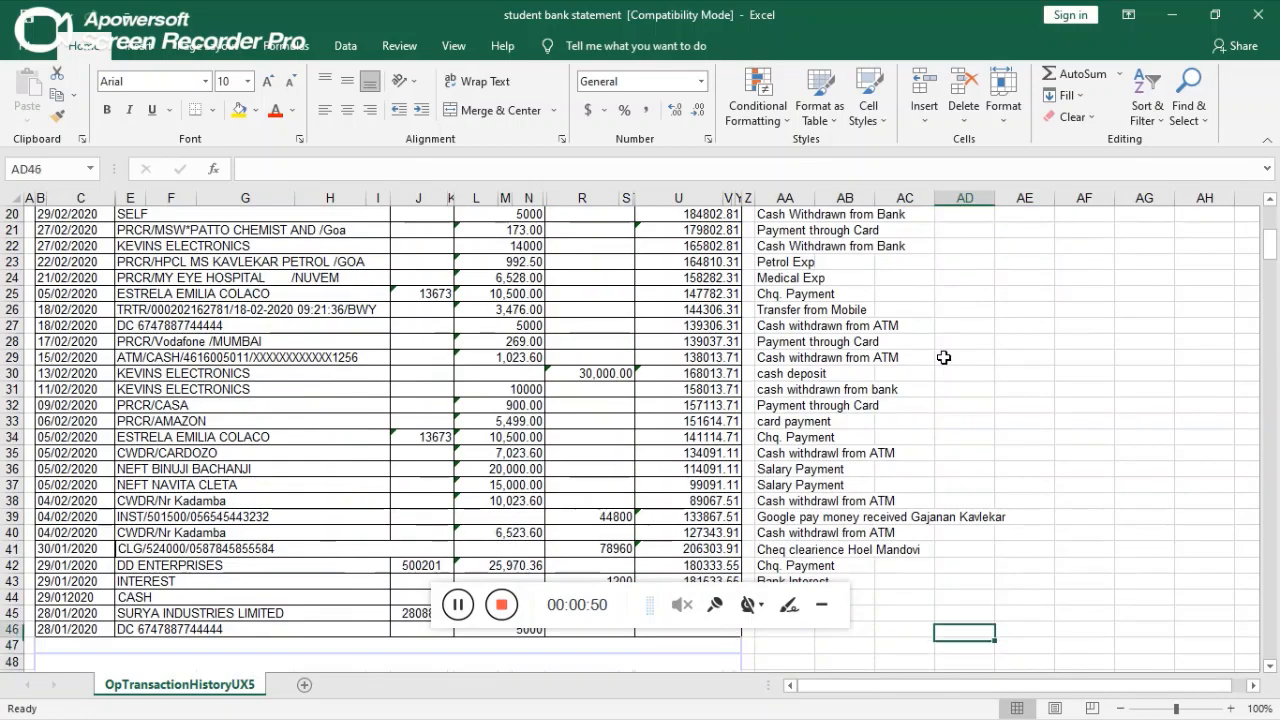
- Go back up the statement, switch to Tally and start a new payment voucher from the Bank of Baroda 20 ledger report
{"action": "key", "text": "Up"}
{"action": "key", "text": "Up"}
{"action": "key", "text": "Up"}
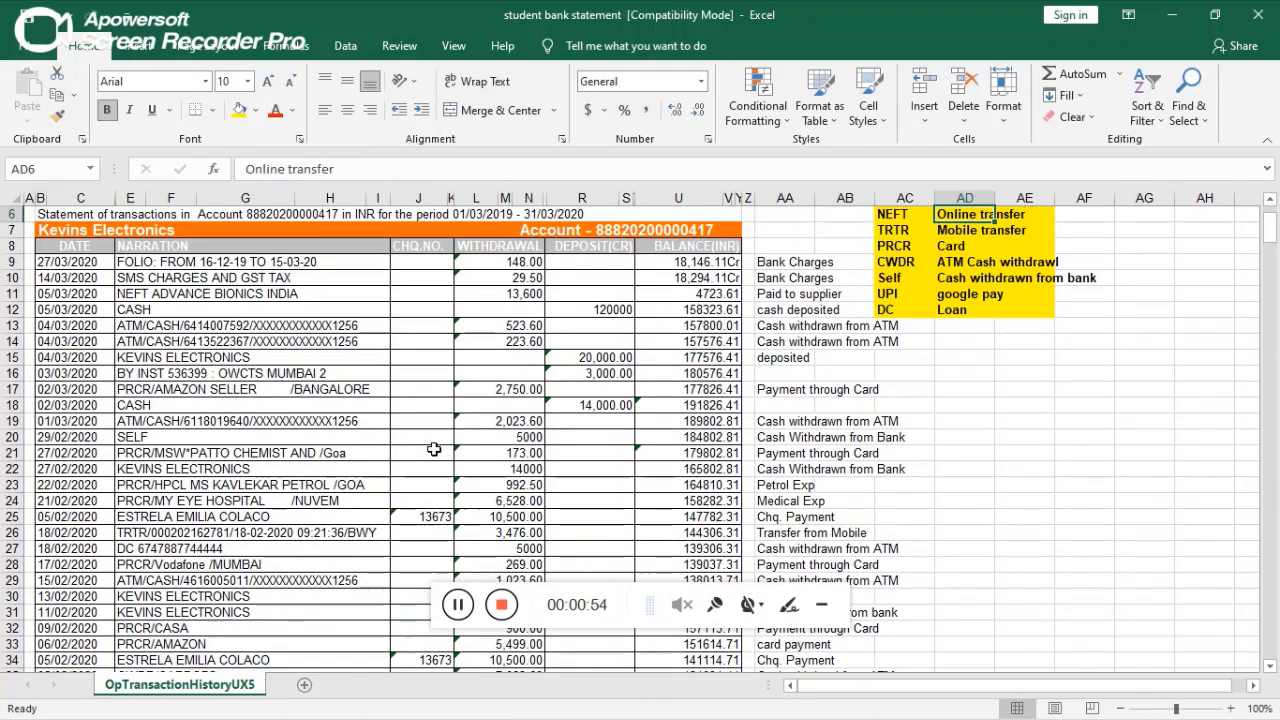
{"action": "key", "text": "alt+Tab"}
{"action": "key", "text": "alt+a"}
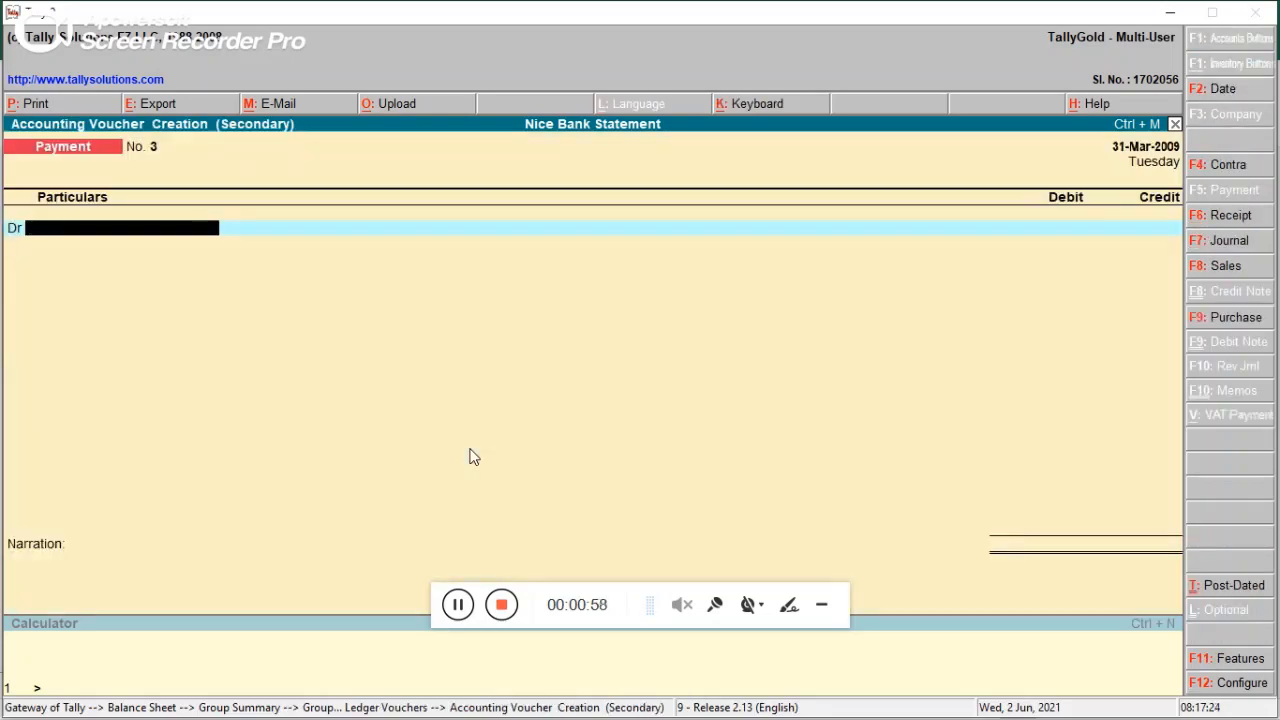
- Create the ledger MAINTENANCE & OTHER EXP under Indirect Expenses from within the payment voucher and use it as the debit account
{"action": "key", "text": "alt+c"}
{"action": "type", "text": "MAINTEN"}
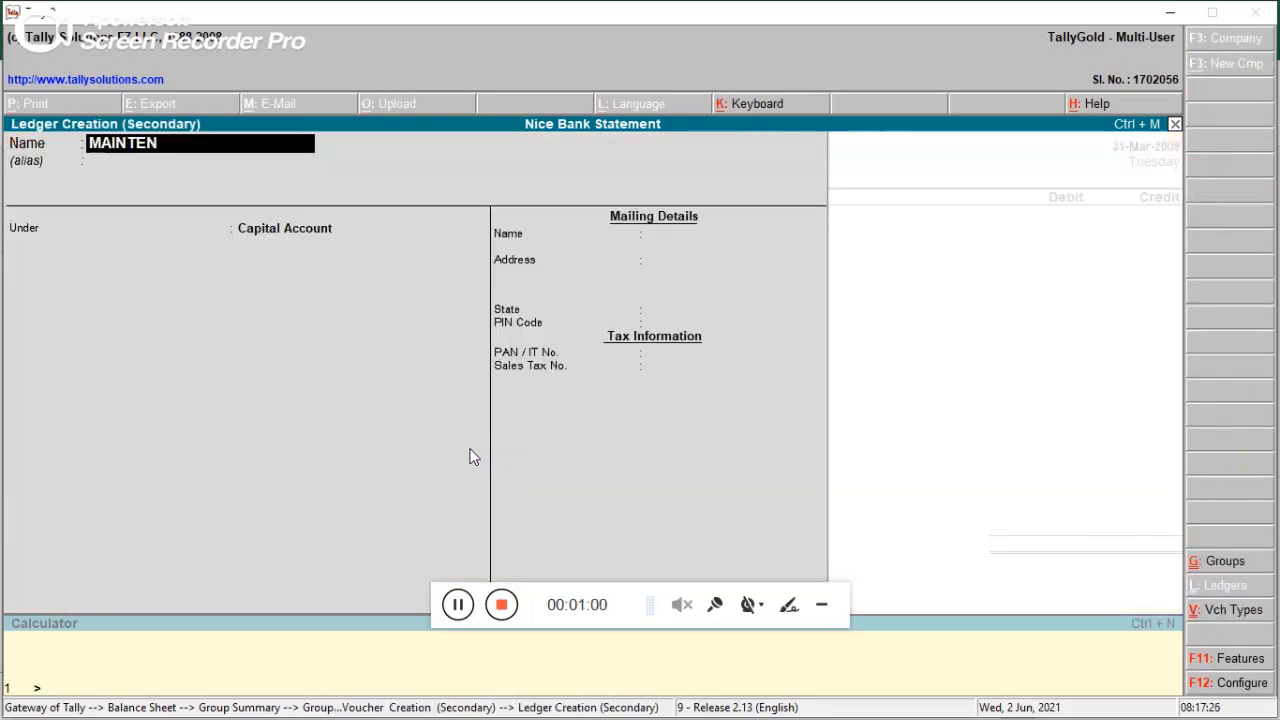
{"action": "type", "text": "ANCE  & OTHER EXP"}
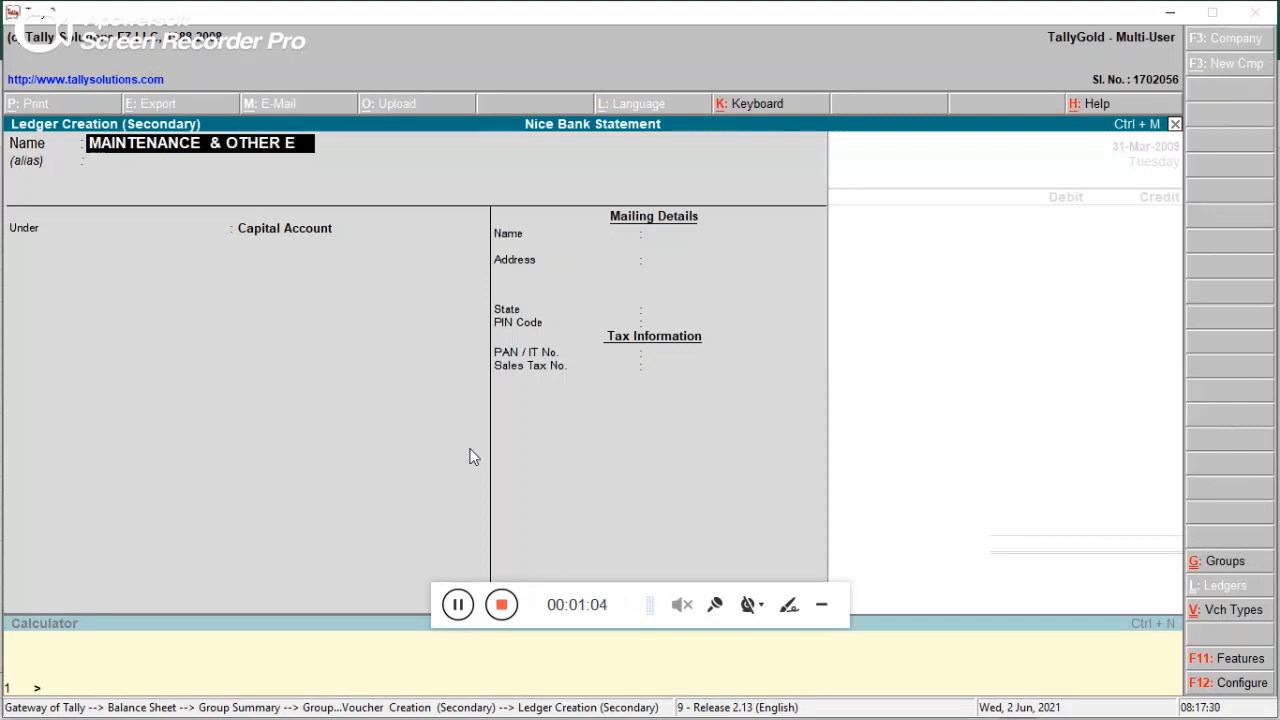
{"action": "key", "text": "Return"}
{"action": "key", "text": "Return"}
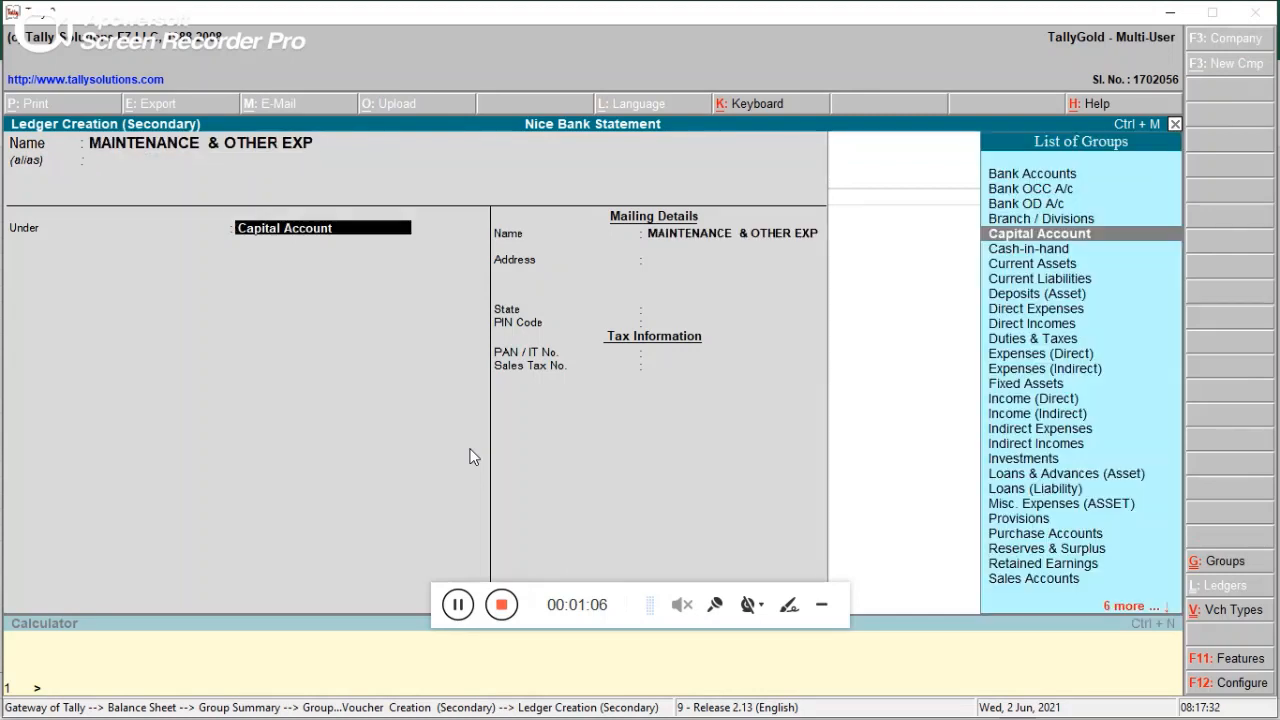
{"action": "type", "text": "IN"}
{"action": "key", "text": "Down"}
{"action": "key", "text": "Down"}
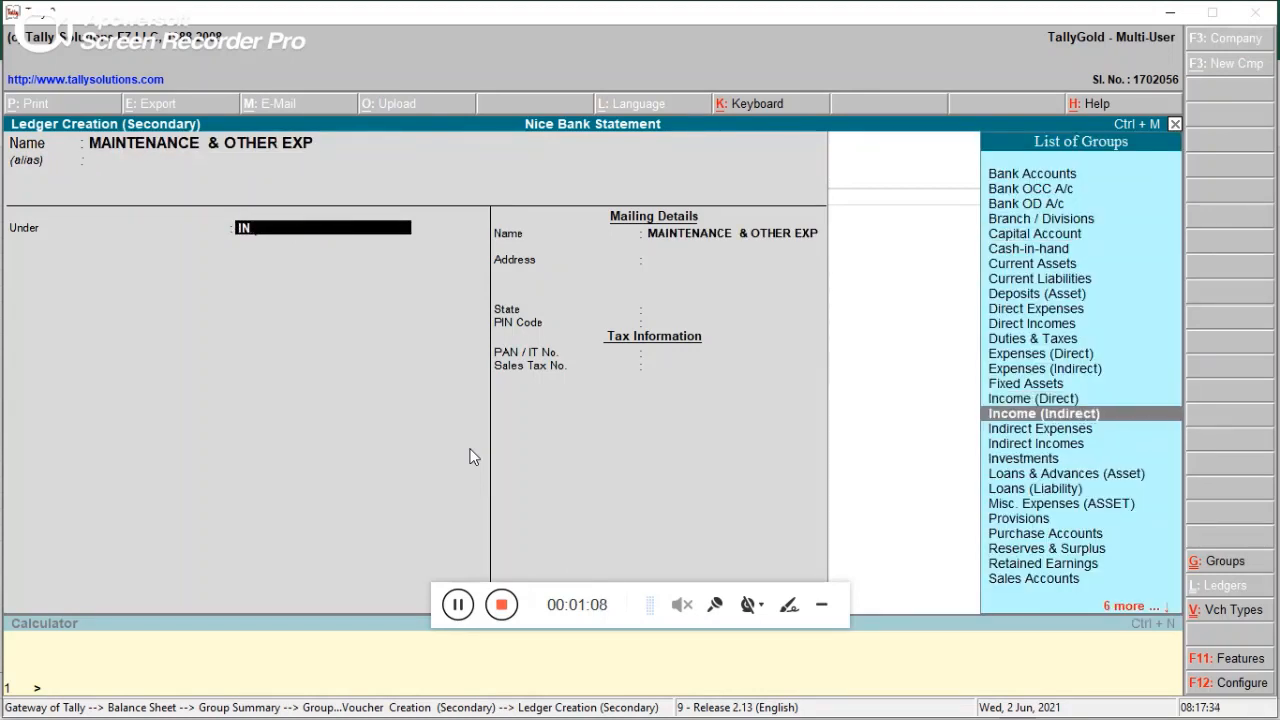
{"action": "key", "text": "Down"}
{"action": "key", "text": "Return"}
{"action": "key", "text": "Return"}
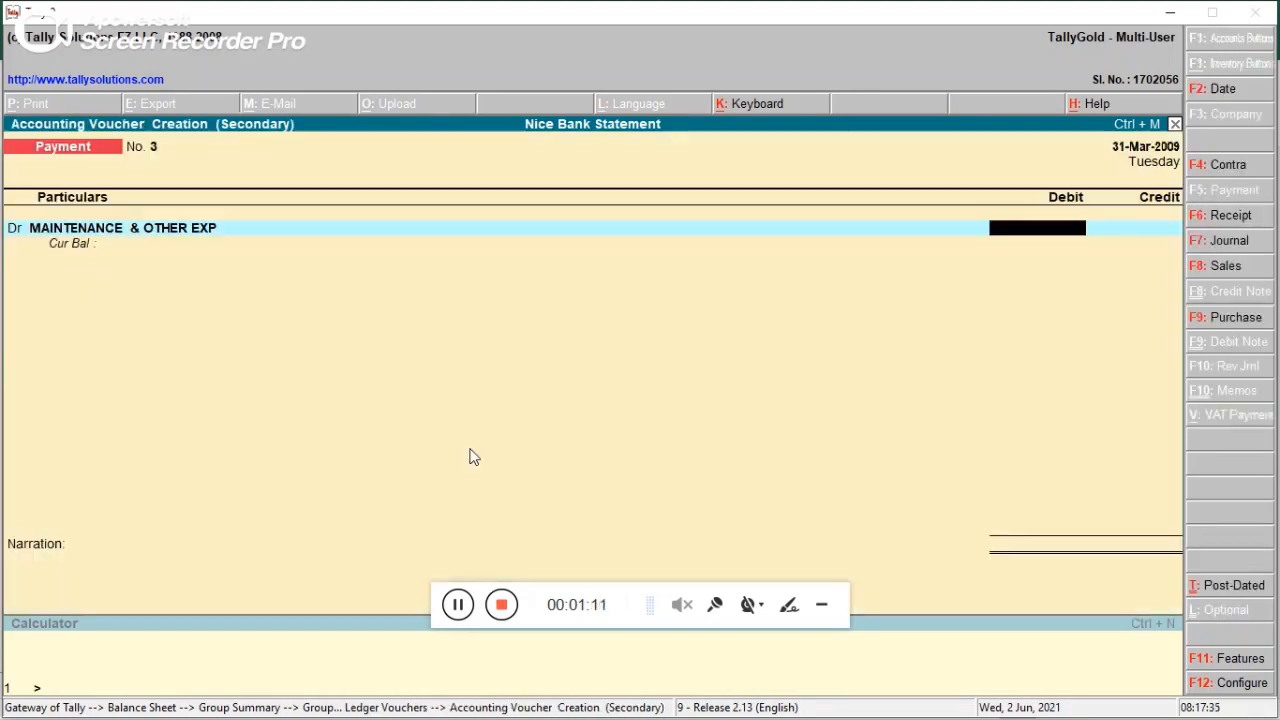
- Debit MAINTENANCE & OTHER EXP with 2750, credit Bank of Baroda 20 and save the payment voucher
{"action": "key", "text": "alt+Tab"}
{"action": "key", "text": "alt+Tab"}
{"action": "type", "text": "2750"}
{"action": "key", "text": "Return"}
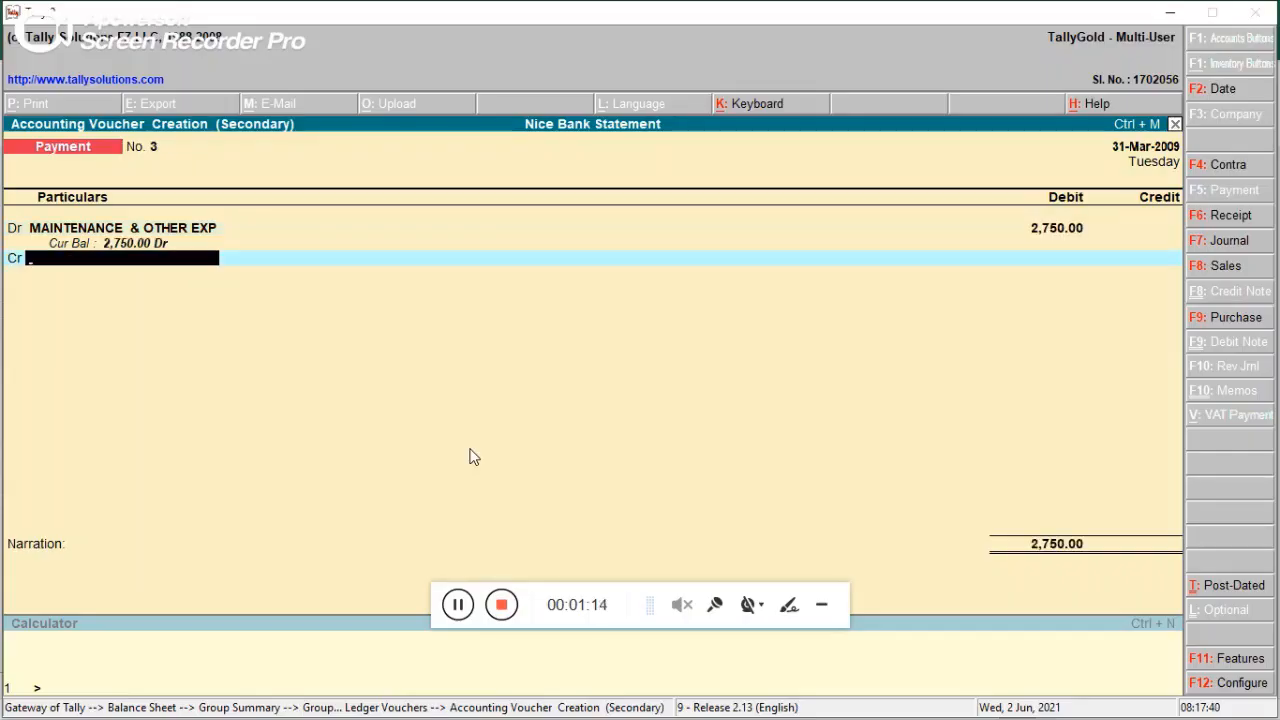
{"action": "type", "text": "BAN"}
{"action": "key", "text": "Down"}
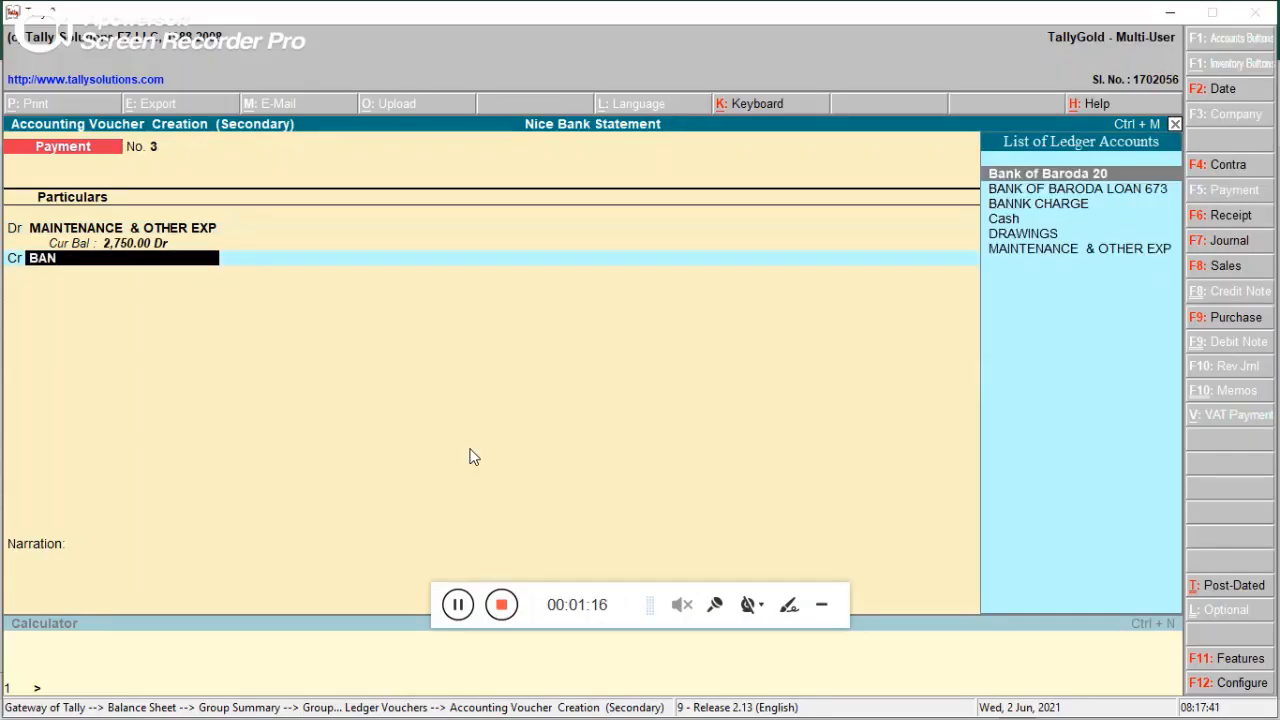
{"action": "key", "text": "Return"}
{"action": "key", "text": "Return"}
{"action": "key", "text": "Return"}
{"action": "key", "text": "Return"}
- Switch to the Excel statement and go through the narration entries down to the PRCR/MSW*PATTO CHEMIST payment of 27/02/2020
{"action": "key", "text": "alt+Tab"}
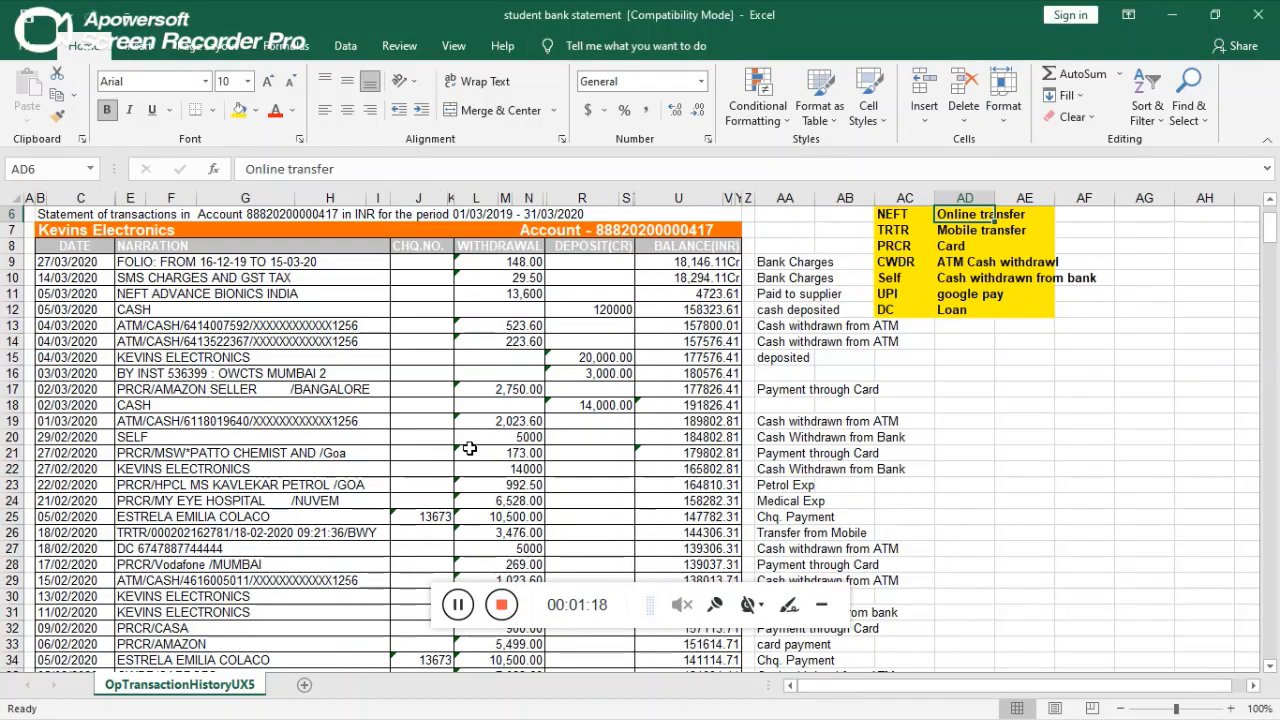
{"action": "key", "text": "Down"}
{"action": "key", "text": "Down"}
{"action": "key", "text": "Left"}
{"action": "key", "text": "Left"}
{"action": "key", "text": "Left"}
{"action": "key", "text": "Left"}
{"action": "key", "text": "Left"}
{"action": "key", "text": "Left"}
{"action": "key", "text": "Left"}
{"action": "key", "text": "Left"}
{"action": "key", "text": "Left"}
{"action": "key", "text": "Left"}
{"action": "key", "text": "Left"}
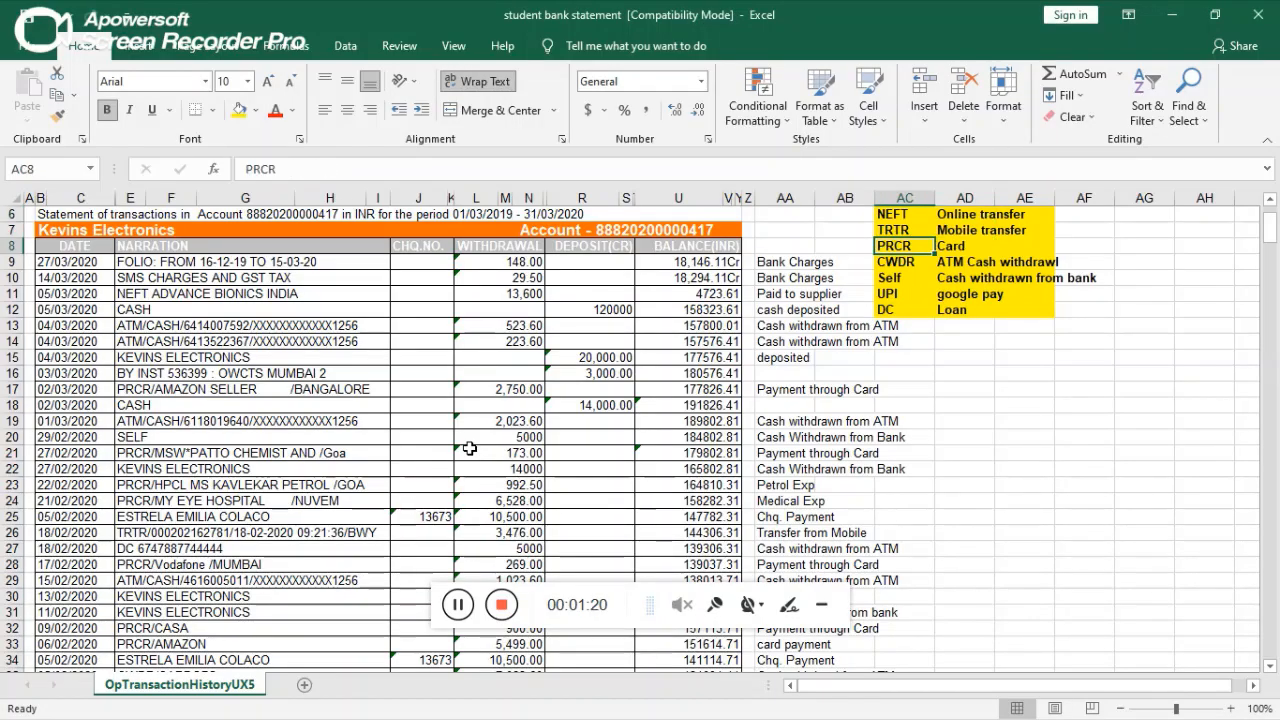
{"action": "key", "text": "Down"}
{"action": "key", "text": "Down"}
{"action": "key", "text": "Down"}
{"action": "key", "text": "Down"}
{"action": "key", "text": "Down"}
{"action": "key", "text": "Down"}
{"action": "key", "text": "Down"}
{"action": "key", "text": "Down"}
{"action": "key", "text": "Down"}
{"action": "key", "text": "Down"}
{"action": "key", "text": "Down"}
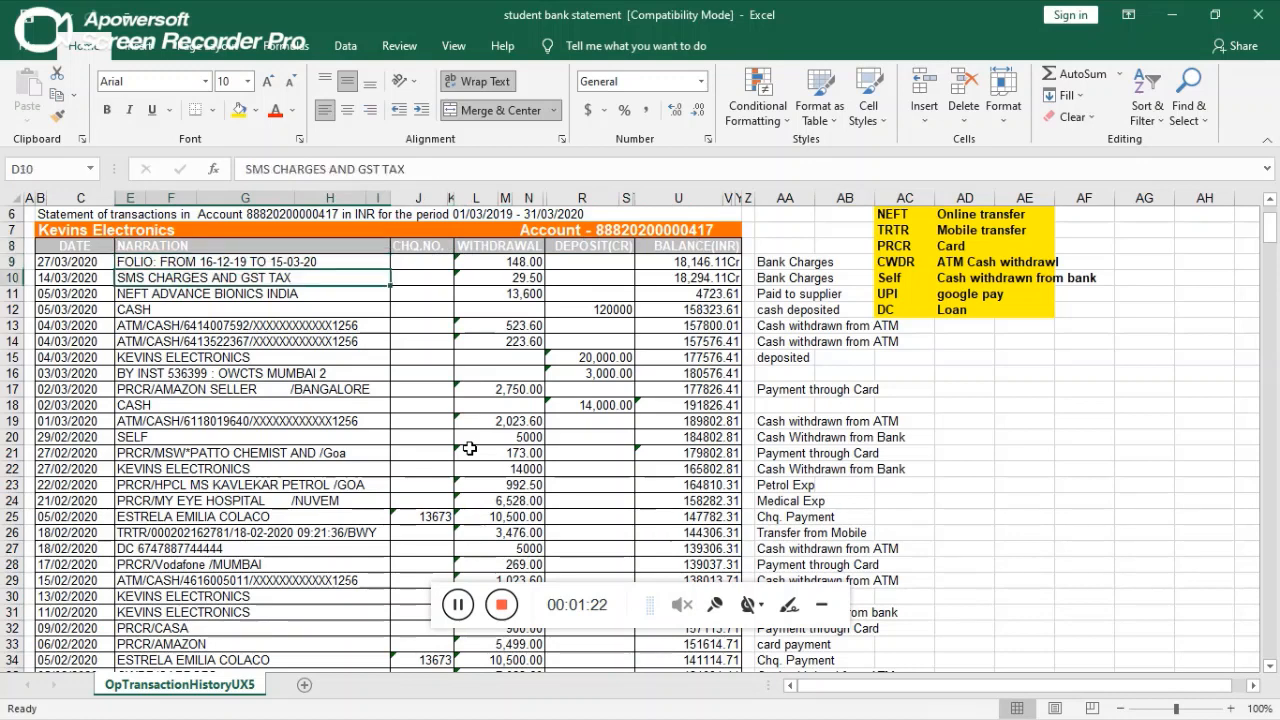
{"action": "key", "text": "Down"}
{"action": "key", "text": "Down"}
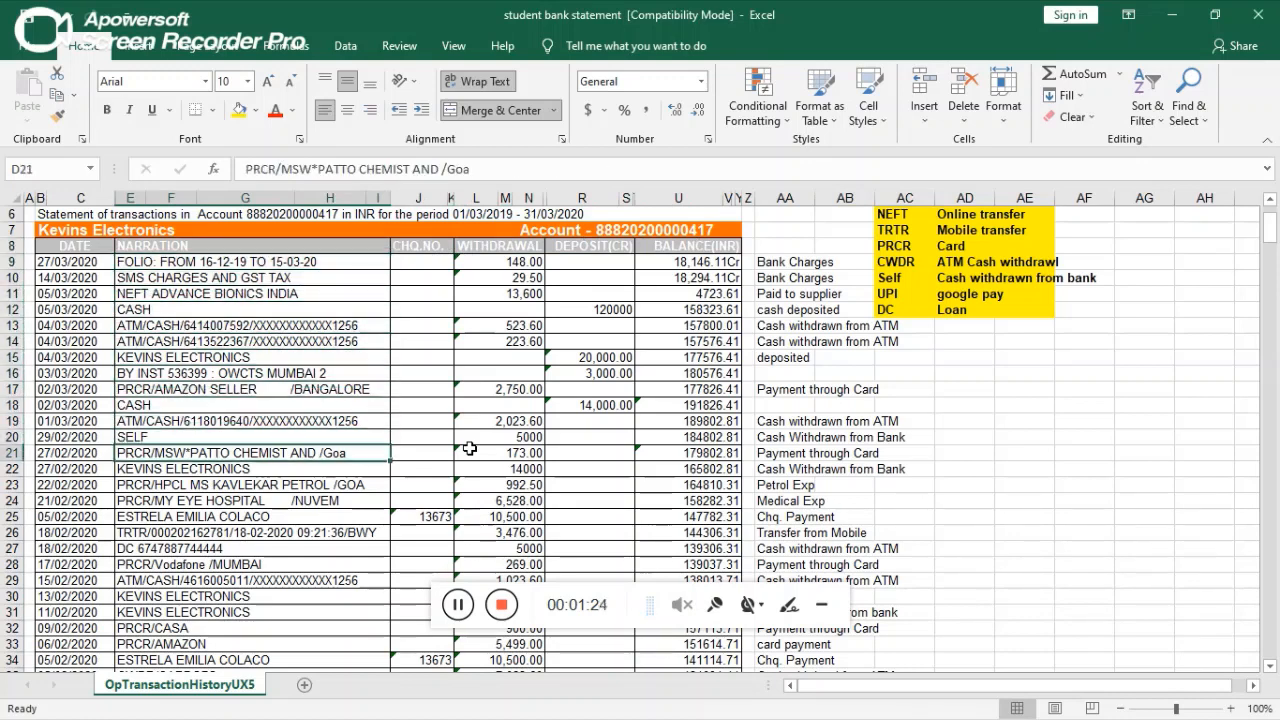
- Recheck the PRCR/AMAZON SELLER entry of 02/03/2020 and its withdrawal amount in the statement
{"action": "key", "text": "Up"}
{"action": "key", "text": "Up"}
{"action": "key", "text": "Up"}
{"action": "key", "text": "Up"}
{"action": "key", "text": "Right"}
{"action": "key", "text": "Right"}
{"action": "key", "text": "Right"}
{"action": "key", "text": "Left"}
{"action": "key", "text": "Left"}
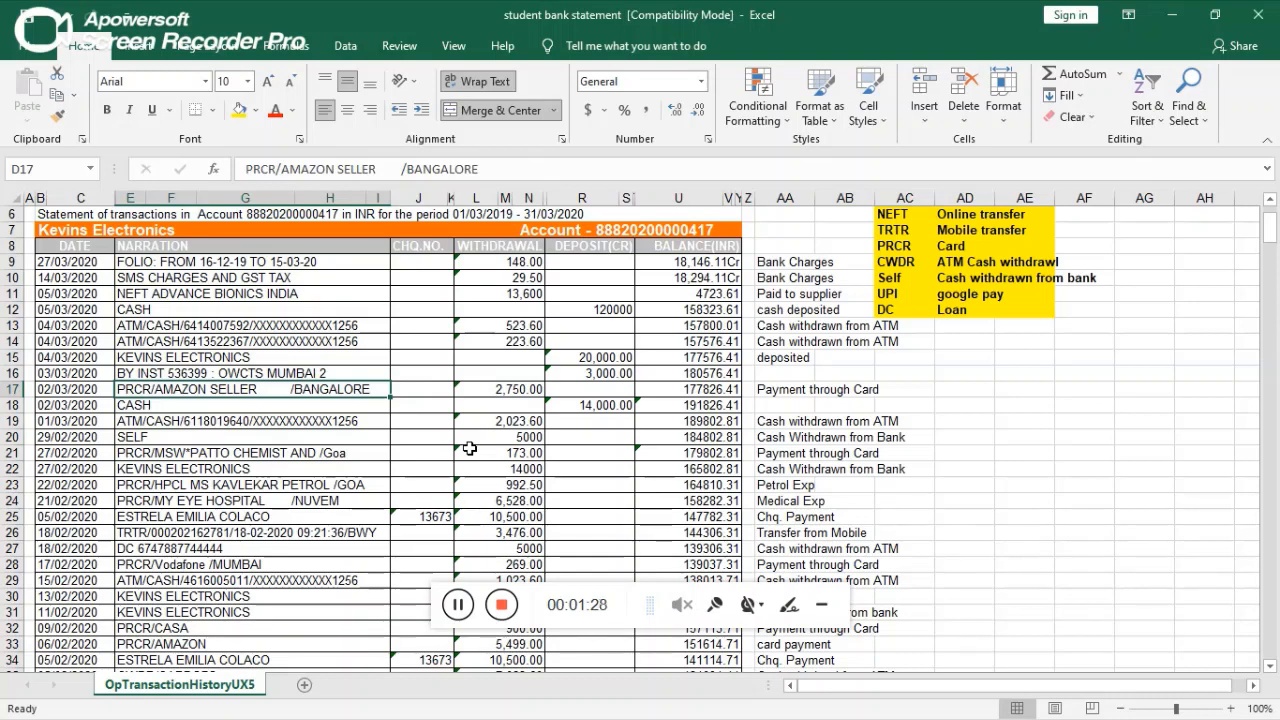
- Examine the date, narration and withdrawal amount of the SELF entry of 29/02/2020 in the statement
{"action": "key", "text": "Down"}
{"action": "key", "text": "Down"}
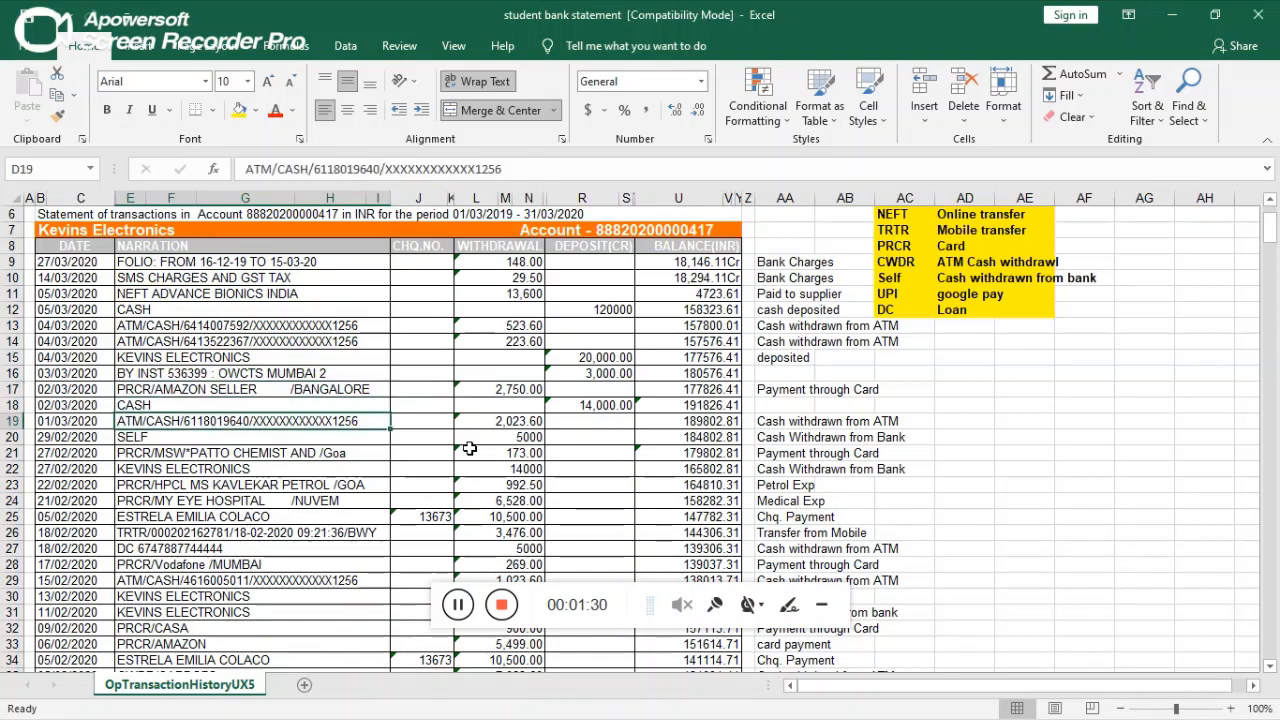
{"action": "key", "text": "Down"}
{"action": "key", "text": "Down"}
{"action": "key", "text": "Up"}
{"action": "key", "text": "Right"}
{"action": "key", "text": "Right"}
{"action": "key", "text": "Left"}
{"action": "key", "text": "Left"}
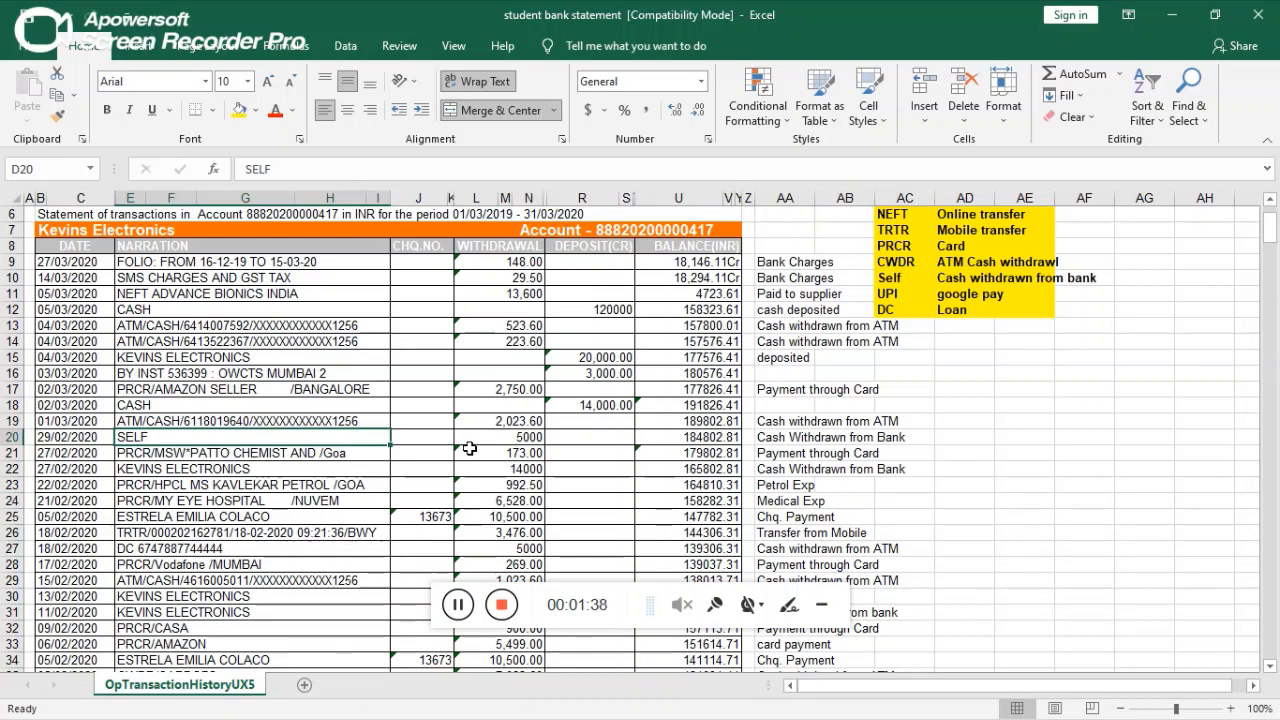
{"action": "key", "text": "Right"}
{"action": "key", "text": "Right"}
{"action": "key", "text": "Left"}
{"action": "key", "text": "Left"}
{"action": "key", "text": "Left"}
{"action": "key", "text": "Right"}
{"action": "key", "text": "Right"}
{"action": "key", "text": "Right"}
{"action": "key", "text": "Left"}
{"action": "key", "text": "Left"}
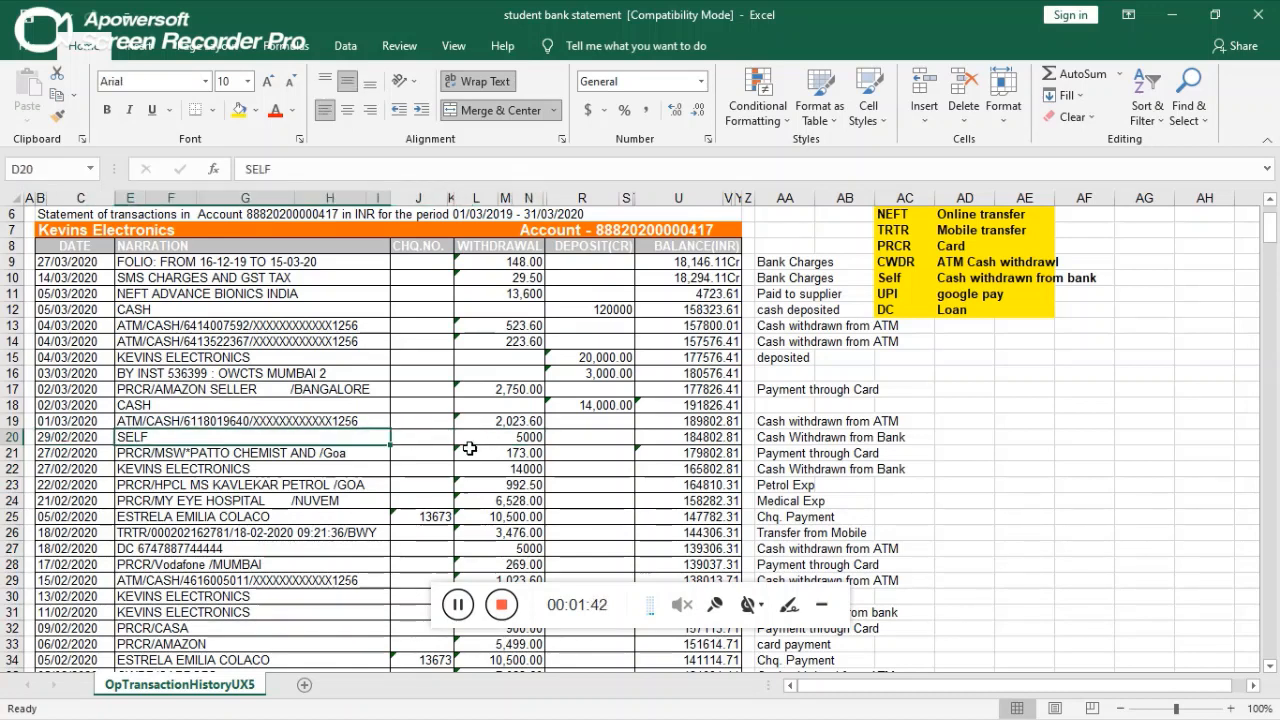
- Switch to Tally and record a contra voucher crediting Bank of Baroda 20 and debiting Cash with 5000 for the SELF withdrawal
{"action": "key", "text": "alt+Tab"}
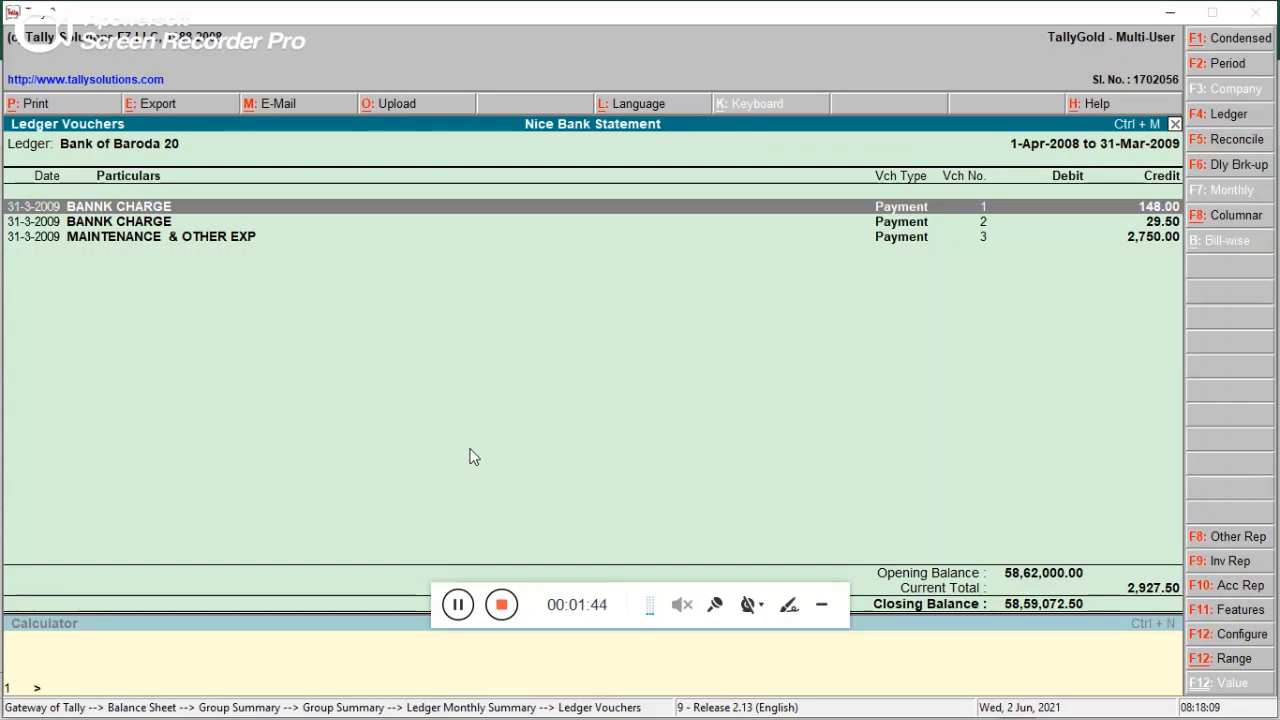
{"action": "key", "text": "alt+a"}
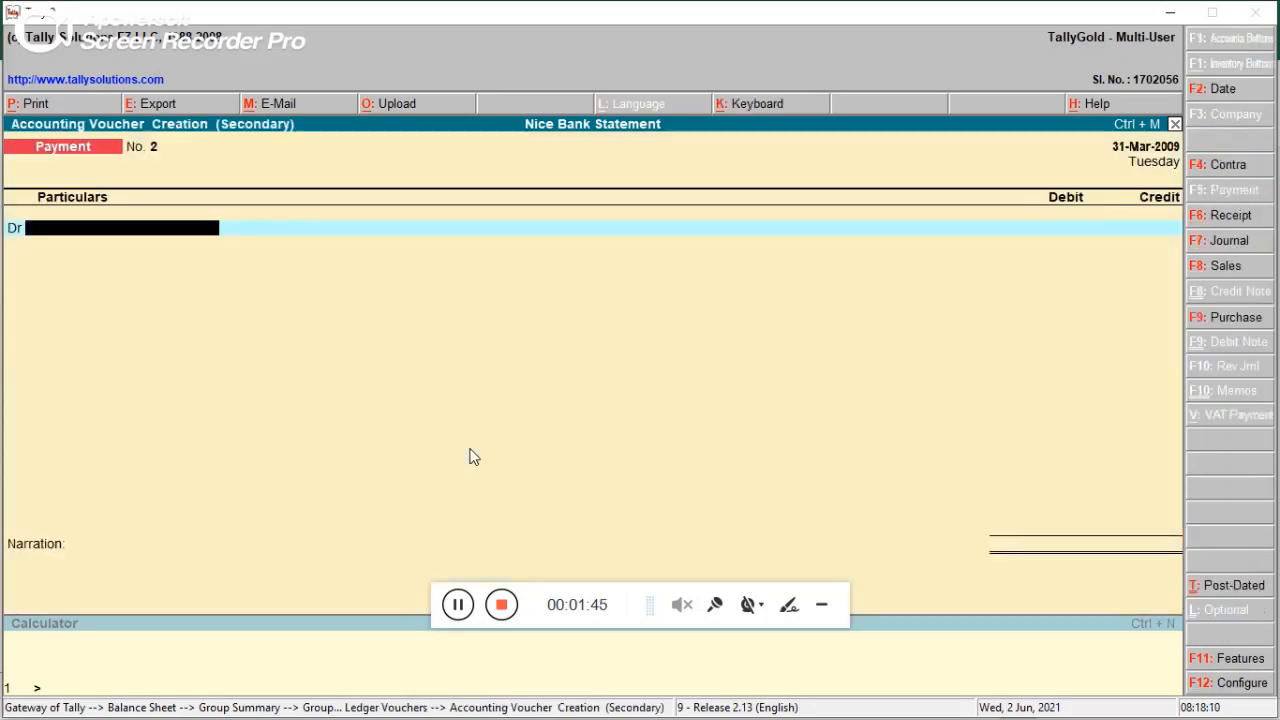
{"action": "left_click", "coordinate": [1214, 166]}
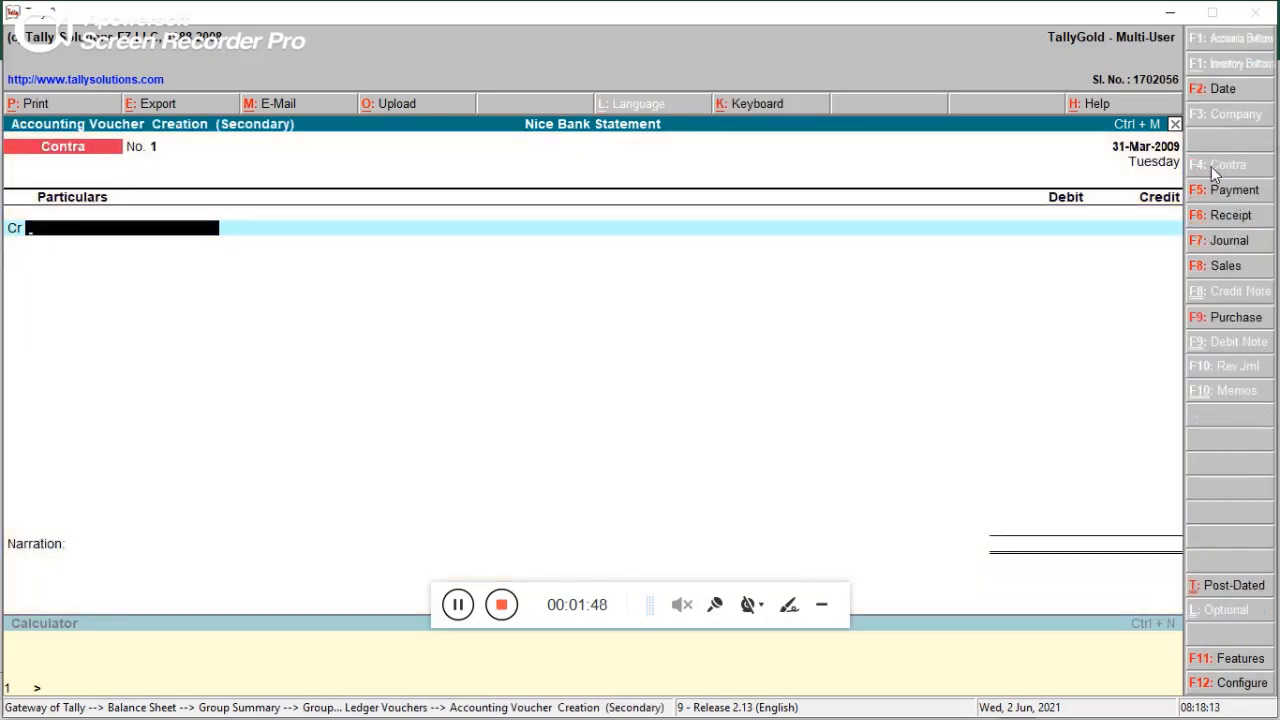
{"action": "type", "text": "BAN"}
{"action": "key", "text": "Return"}
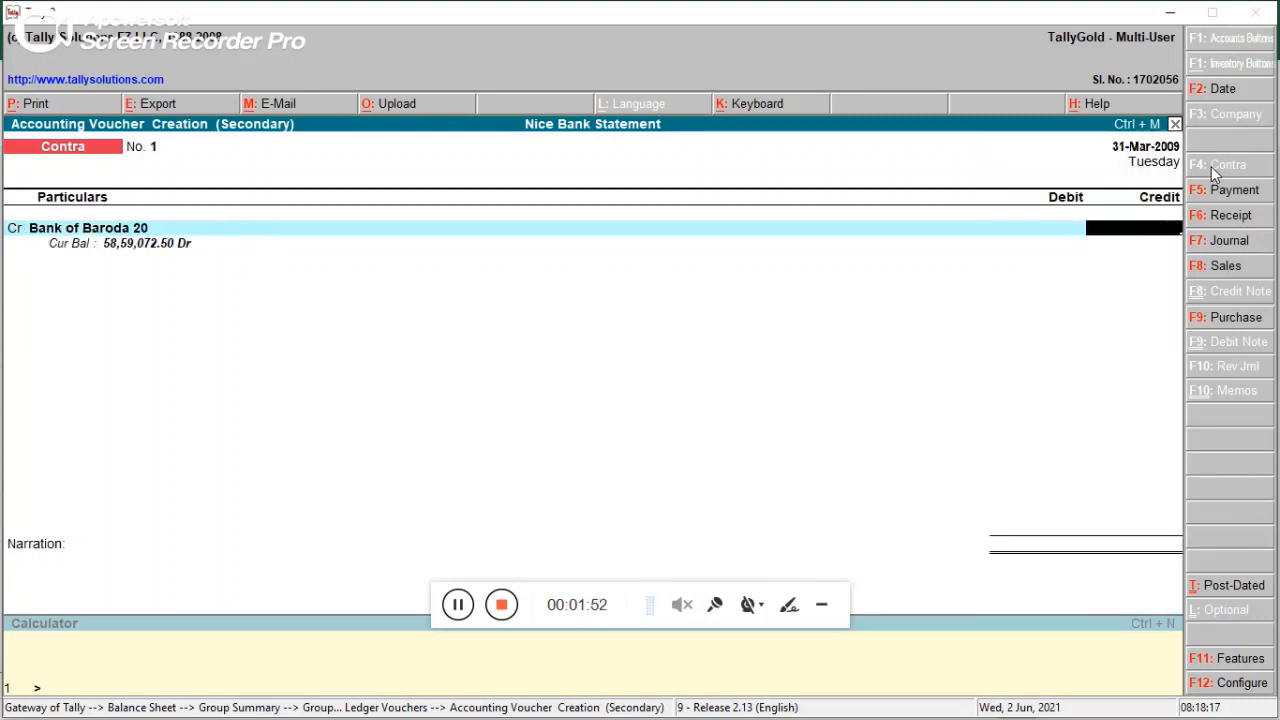
{"action": "type", "text": "5000"}
{"action": "key", "text": "Return"}
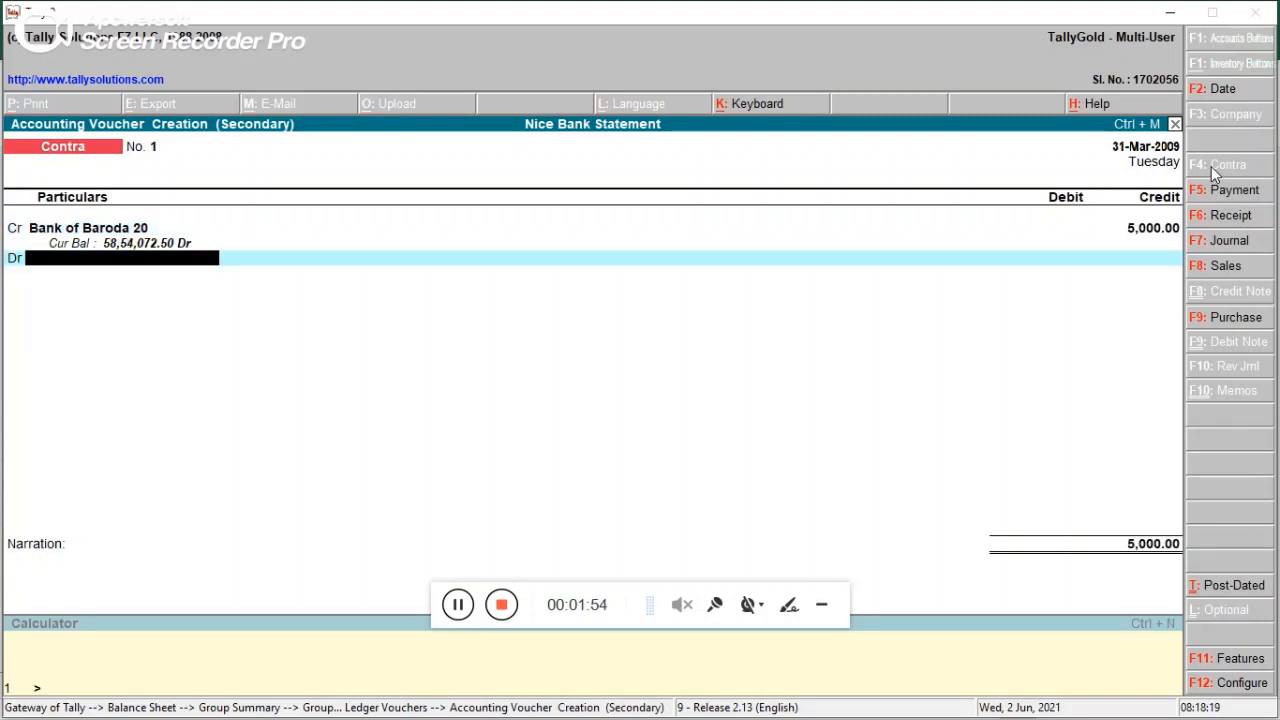
{"action": "type", "text": "CAS"}
{"action": "key", "text": "Return"}
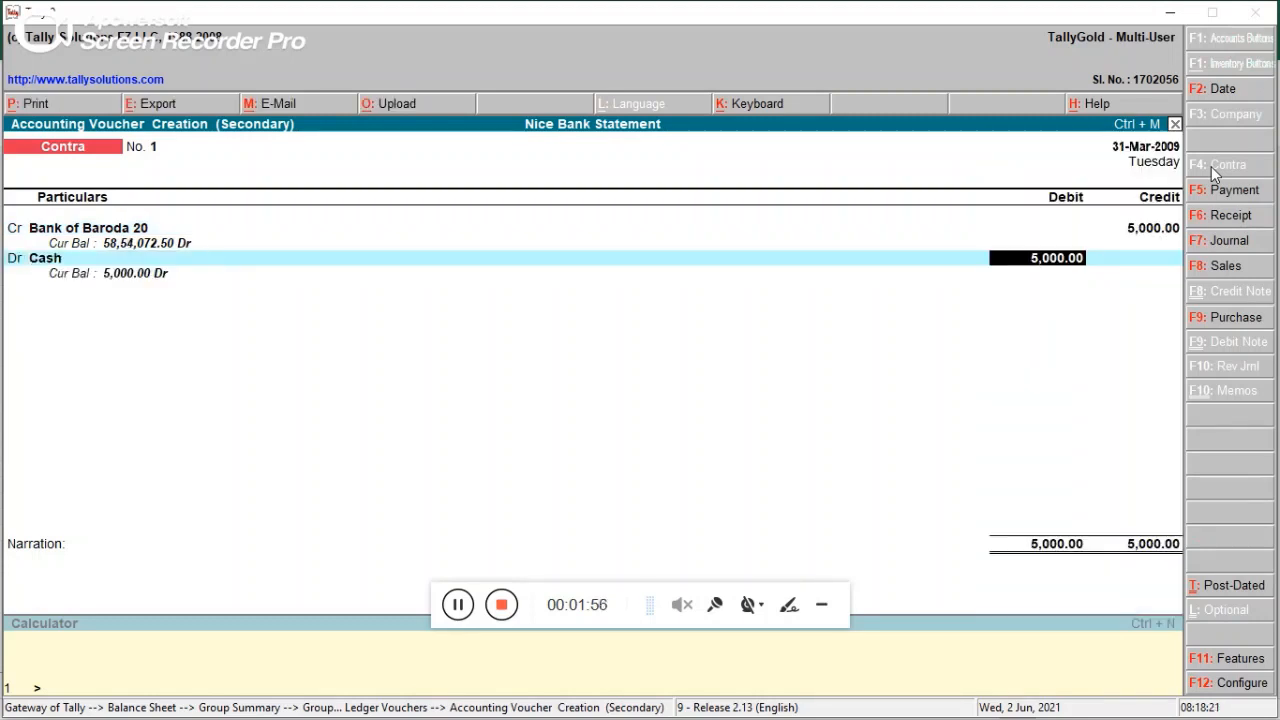
{"action": "key", "text": "Return"}
{"action": "key", "text": "Return"}
{"action": "key", "text": "y"}
- Switch to the Excel statement and examine the PATTO CHEMIST and KEVINS ELECTRONICS withdrawals of 27/02/2020
{"action": "key", "text": "alt+Tab"}
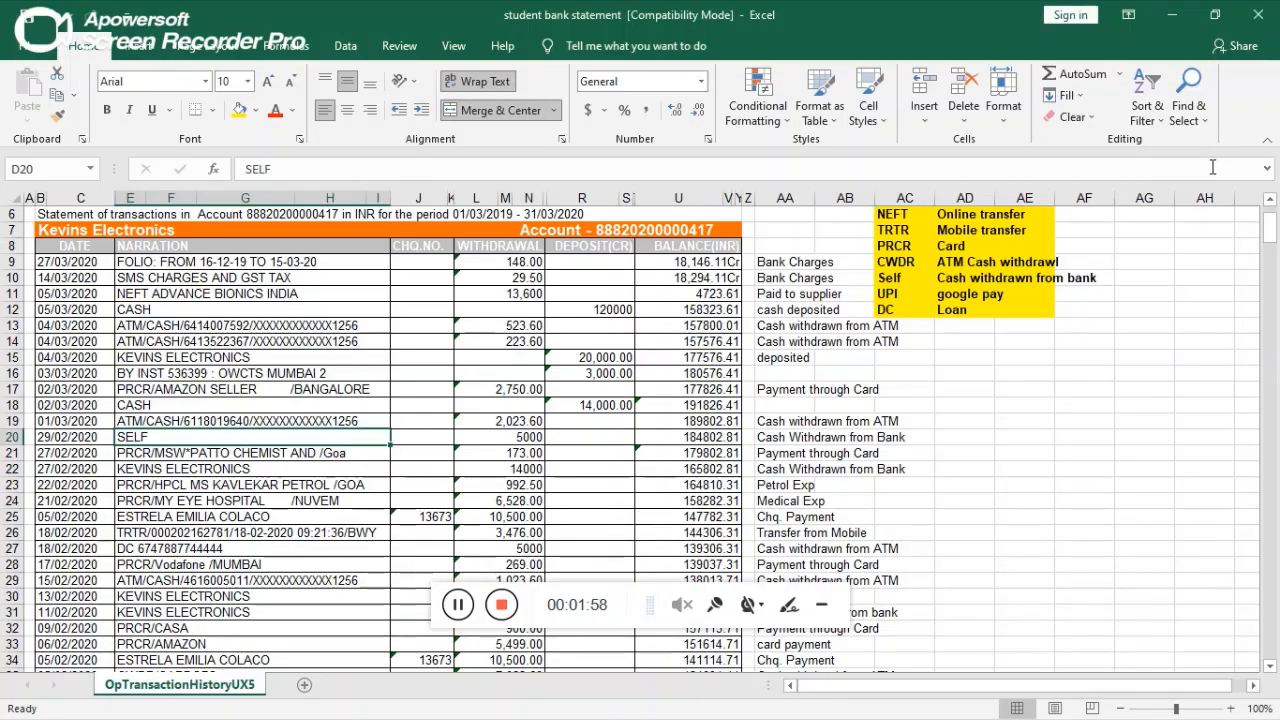
{"action": "key", "text": "Down"}
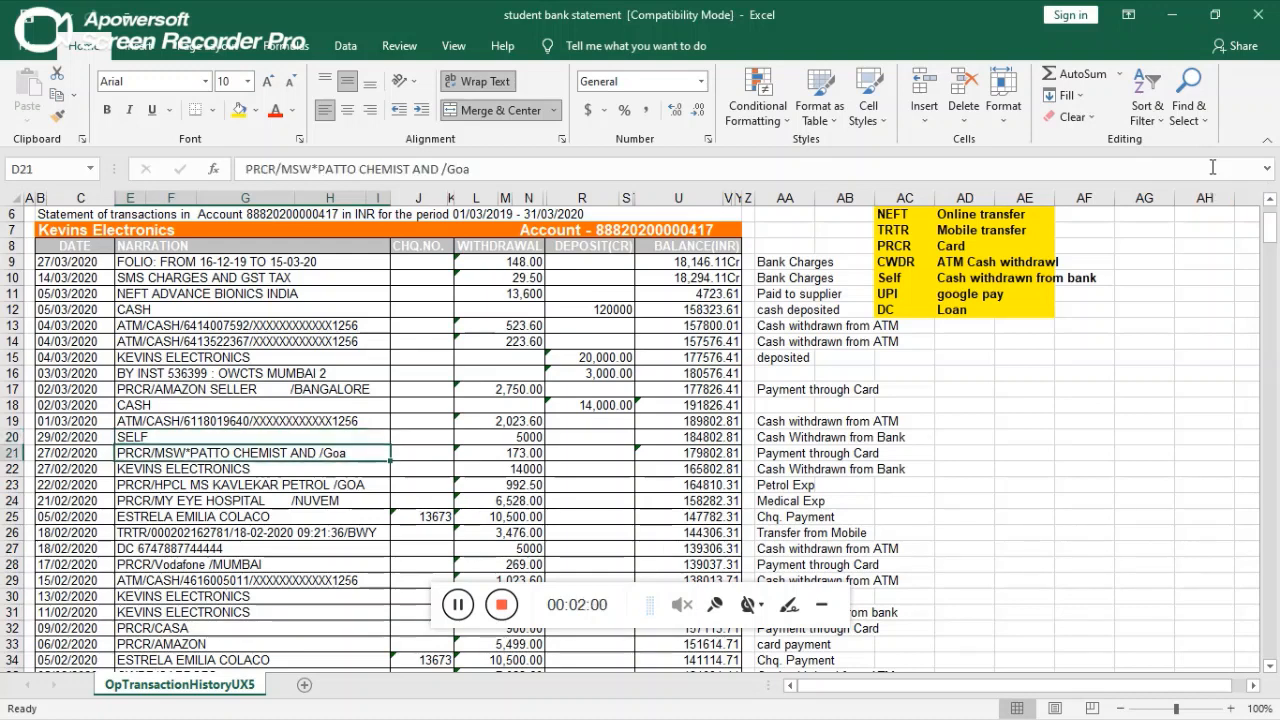
{"action": "key", "text": "Right"}
{"action": "key", "text": "Right"}
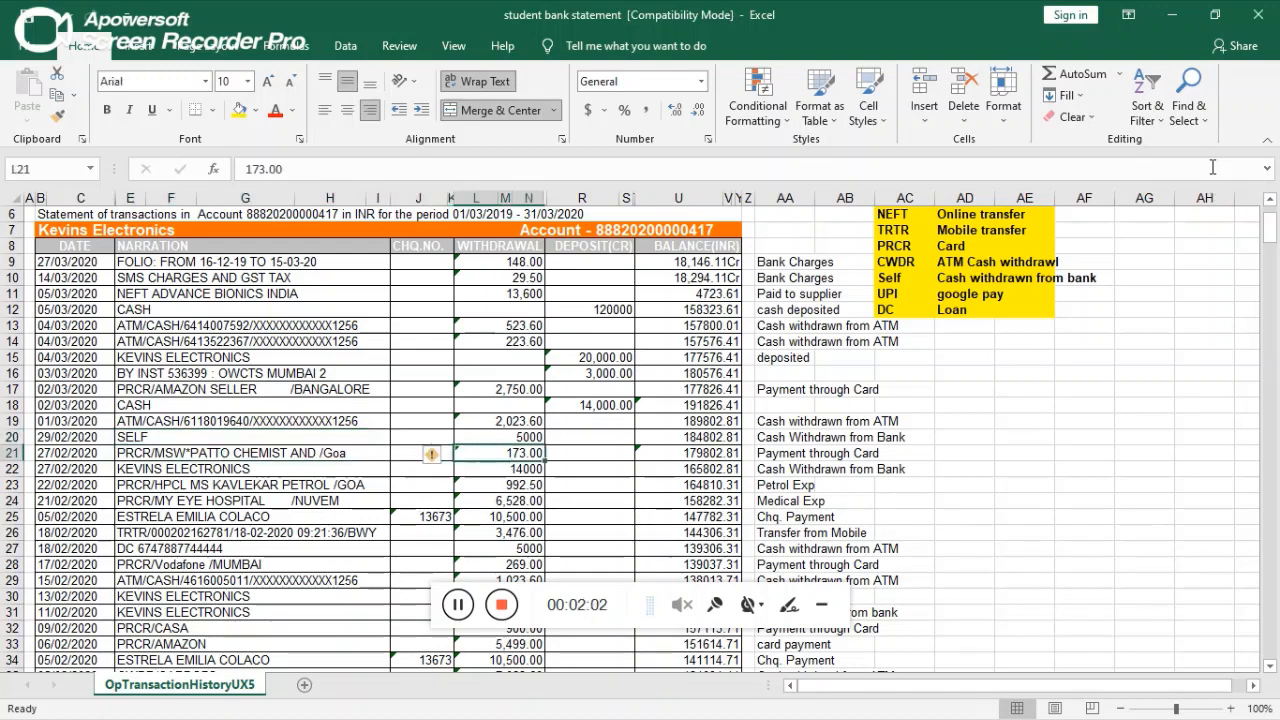
{"action": "key", "text": "Left"}
{"action": "key", "text": "Left"}
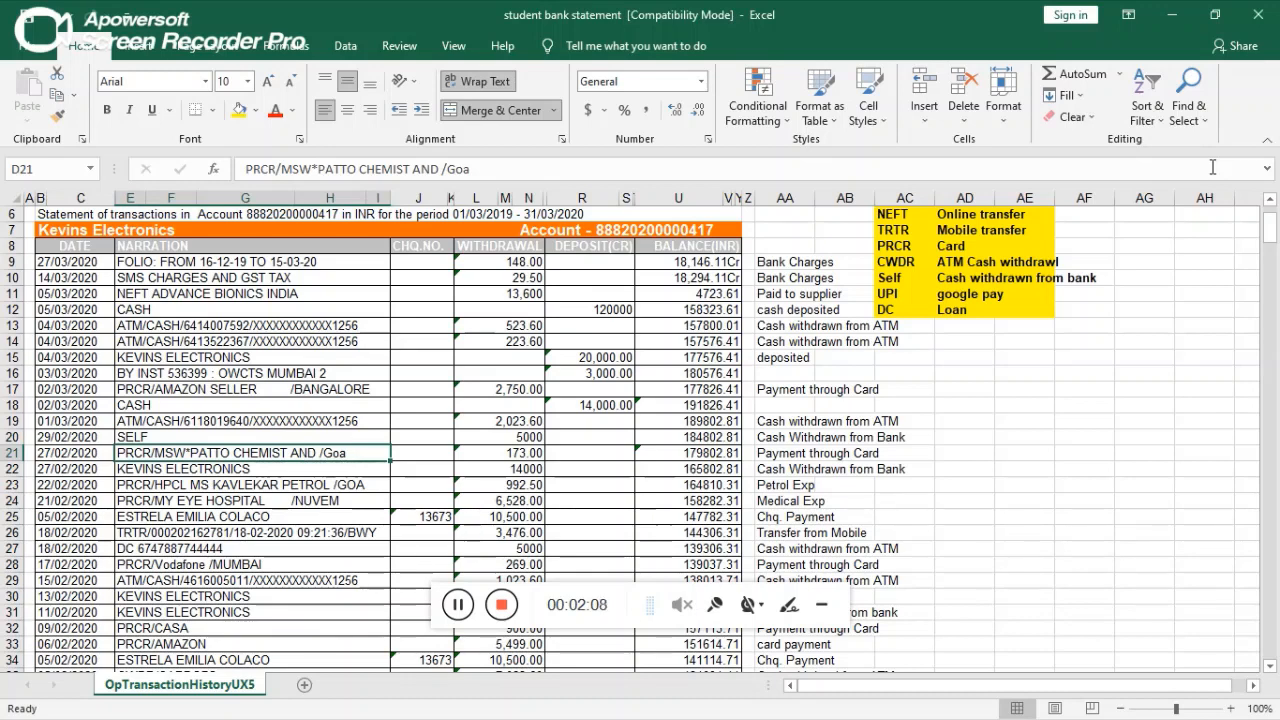
{"action": "key", "text": "Down"}
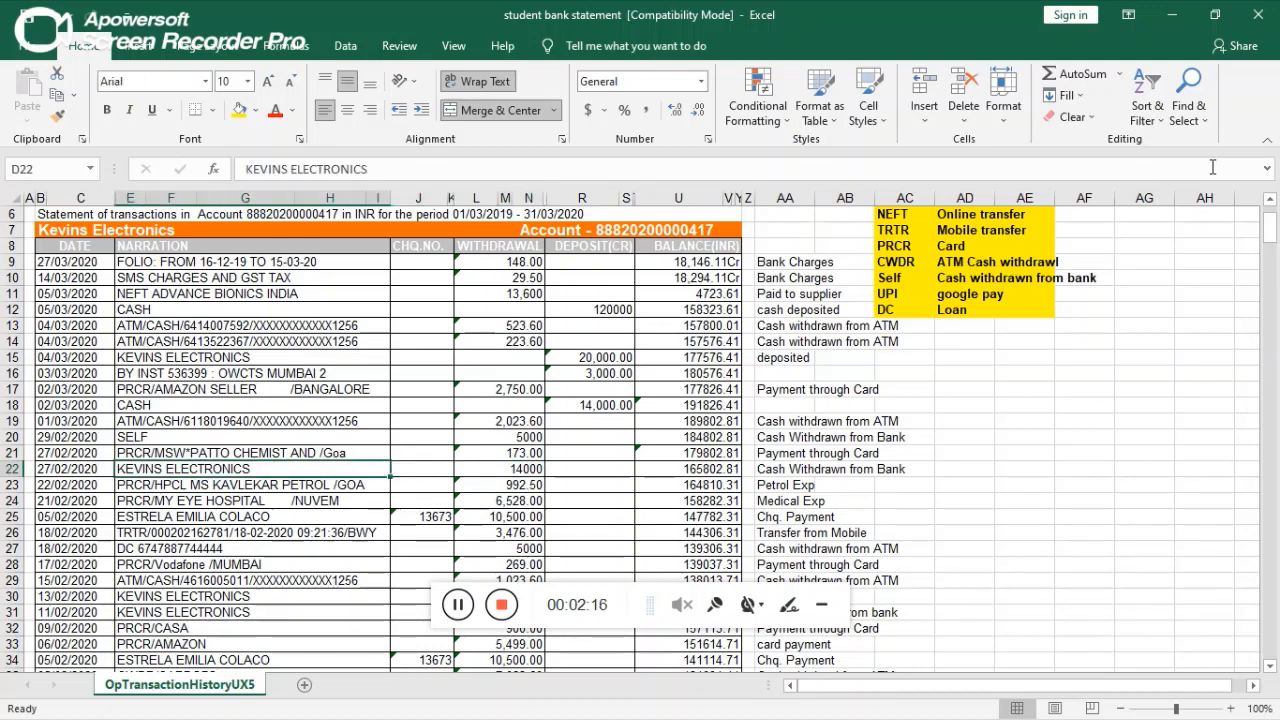
{"action": "key", "text": "Right"}
{"action": "key", "text": "Right"}
{"action": "key", "text": "Right"}
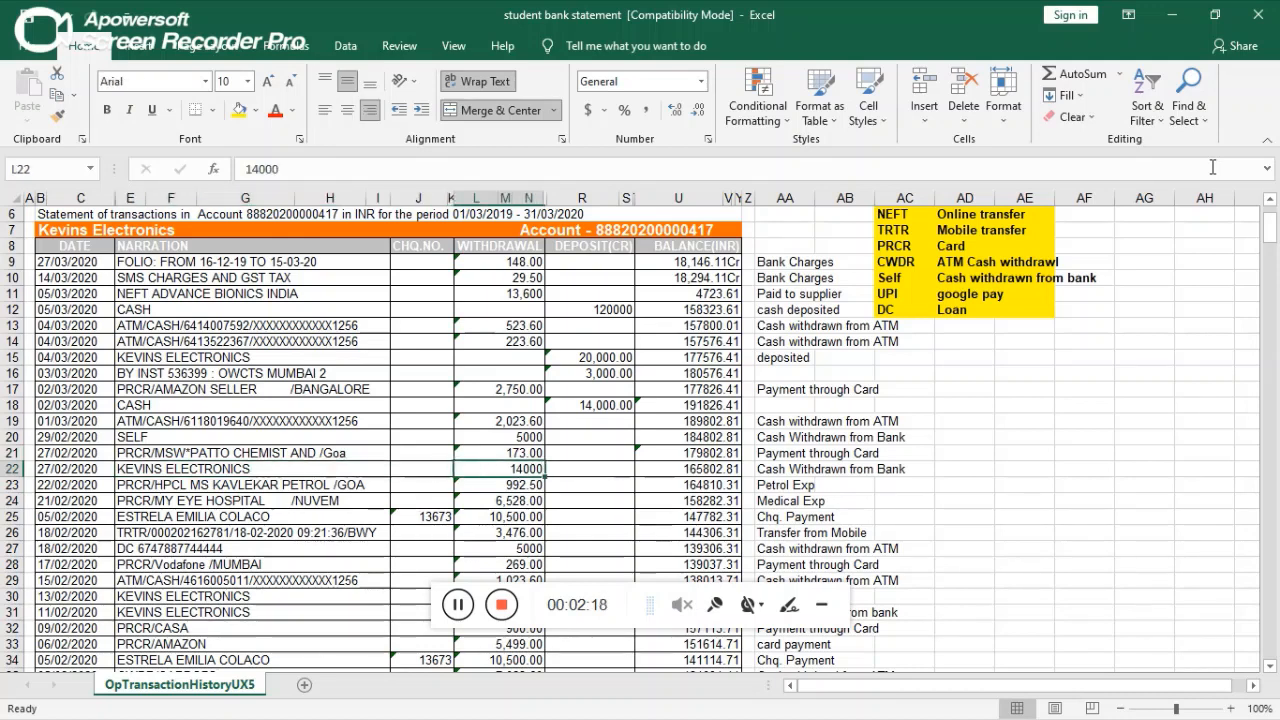
- Enter 33333 as a trial cheque number for the KEVINS ELECTRONICS entry of 27/02/2020 and clear it again
{"action": "key", "text": "Left"}
{"action": "key", "text": "Left"}
{"action": "type", "text": "33333"}
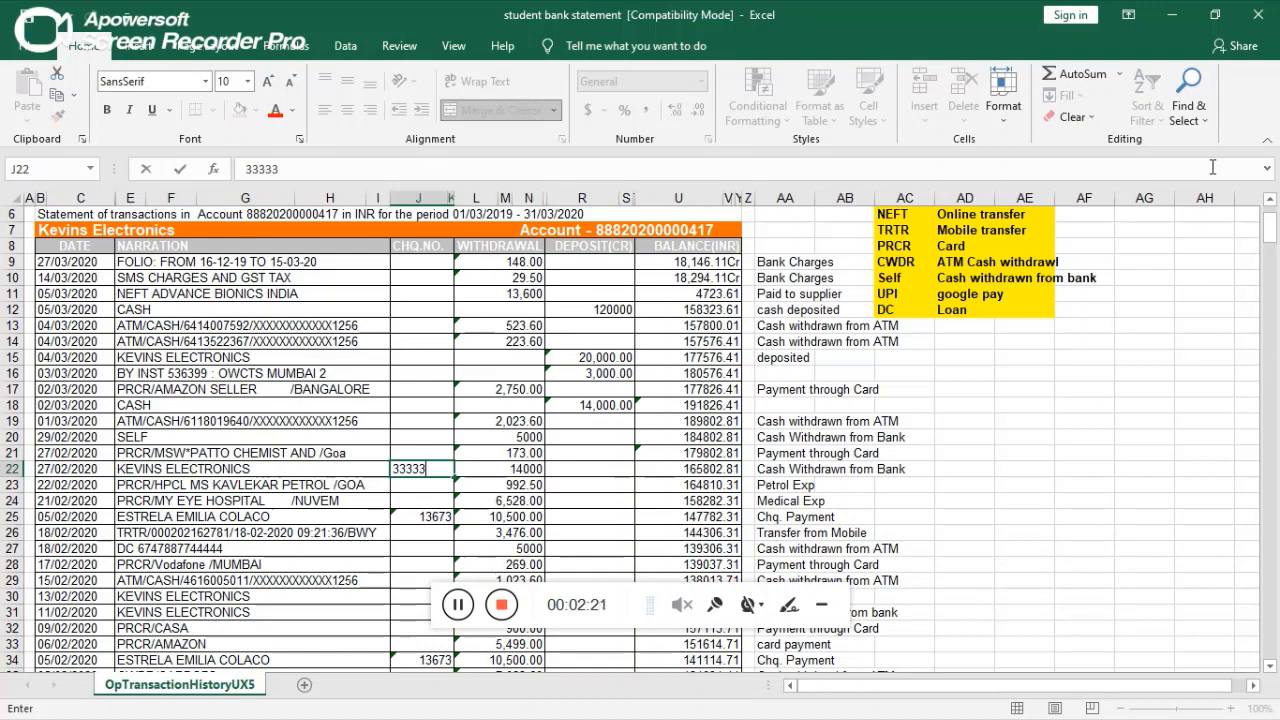
{"action": "key", "text": "Return"}
{"action": "key", "text": "Up"}
{"action": "key", "text": "Left"}
{"action": "key", "text": "Left"}
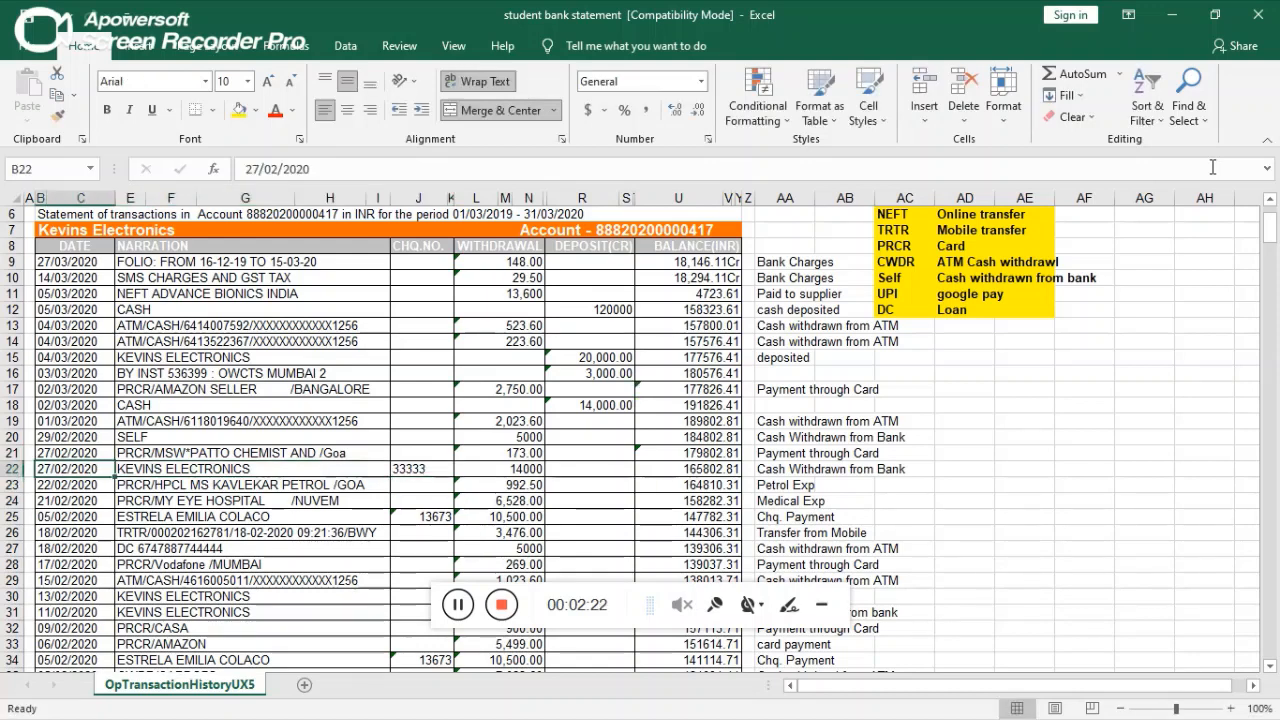
{"action": "key", "text": "Right"}
{"action": "key", "text": "Right"}
{"action": "key", "text": "Left"}
{"action": "key", "text": "Right"}
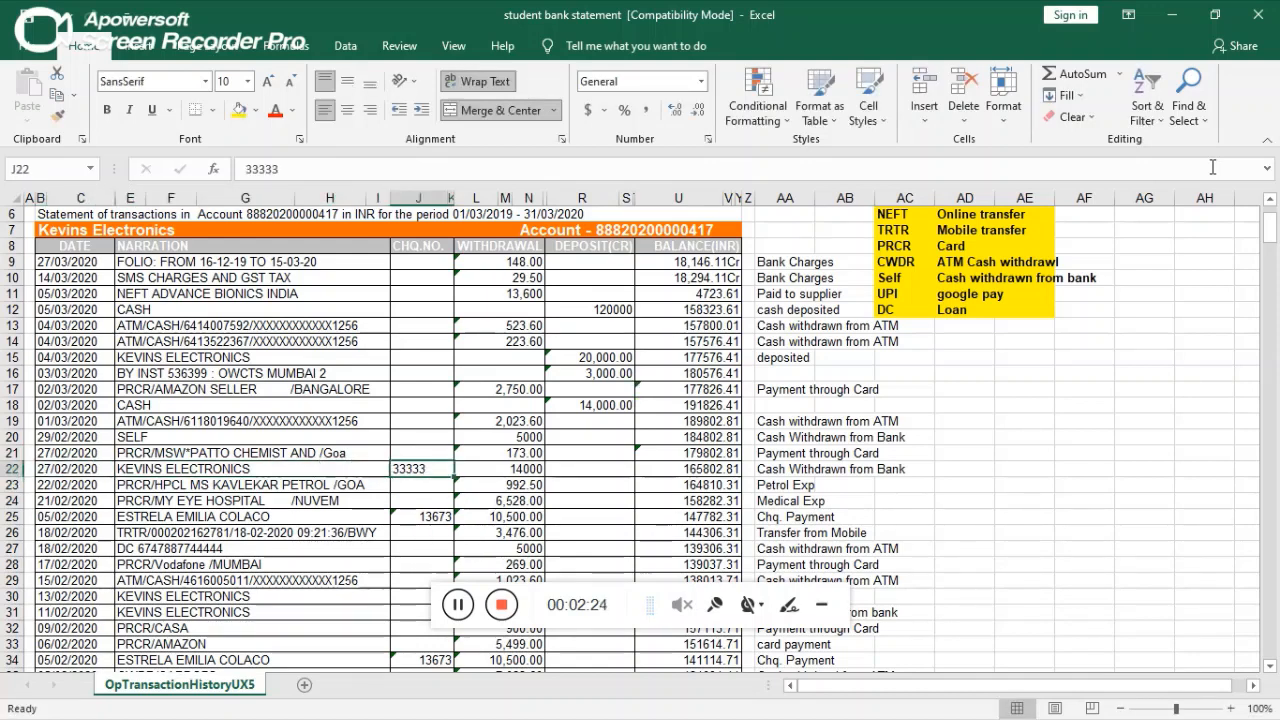
{"action": "key", "text": "Delete"}
- Look over the neighbouring entries down to PRCR/MY EYE HOSPITAL and return to the KEVINS ELECTRONICS entry of 27/02/2020
{"action": "key", "text": "Up"}
{"action": "key", "text": "Up"}
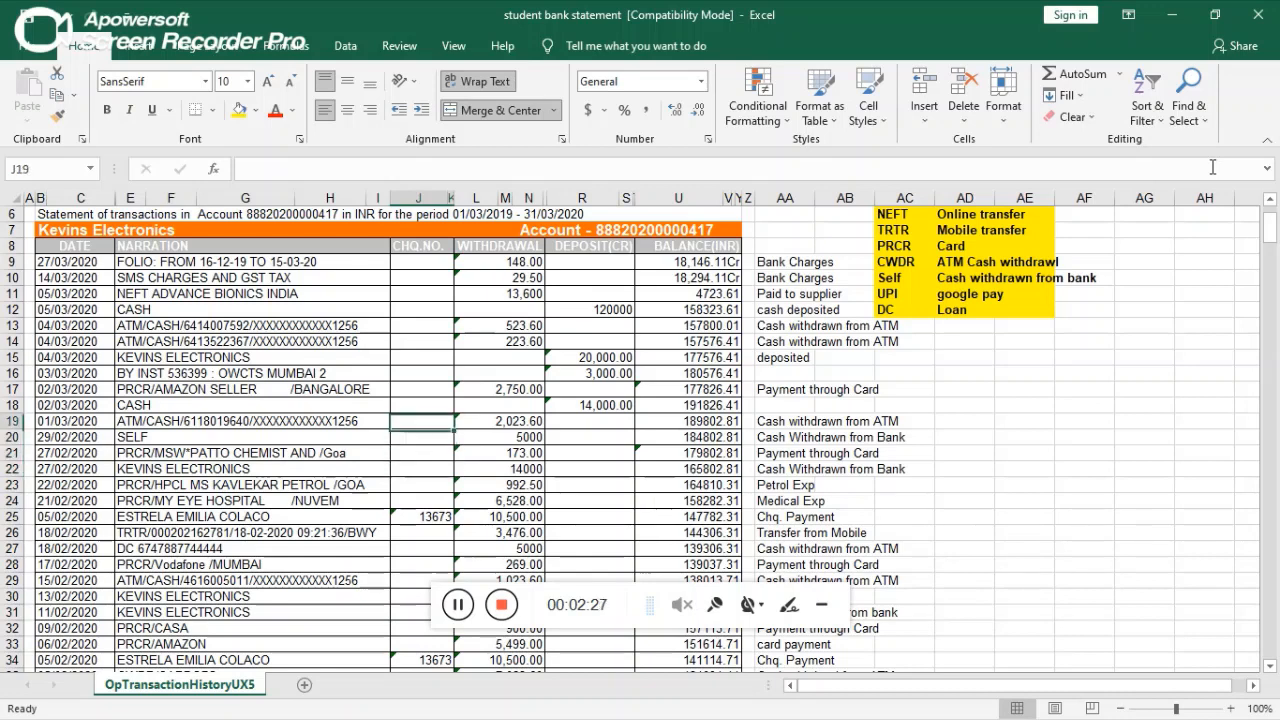
{"action": "key", "text": "Down"}
{"action": "key", "text": "Down"}
{"action": "key", "text": "Down"}
{"action": "key", "text": "Down"}
{"action": "key", "text": "Left"}
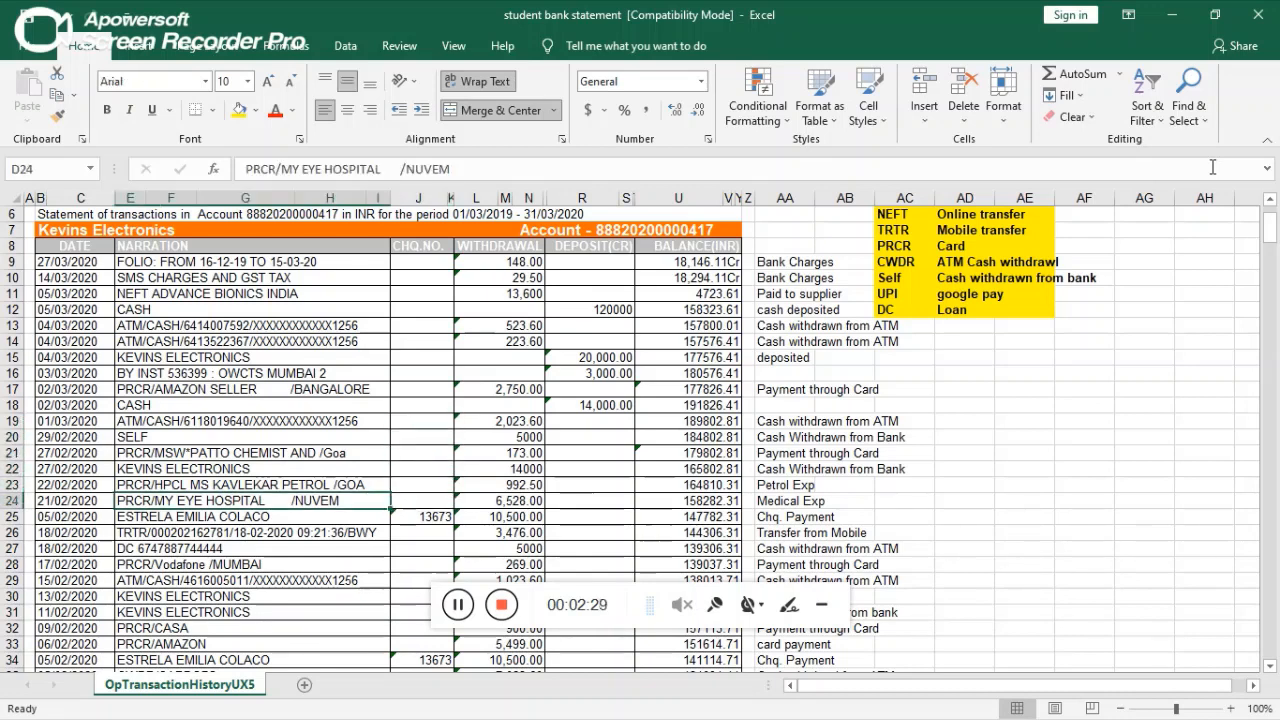
{"action": "key", "text": "Up"}
{"action": "key", "text": "Up"}
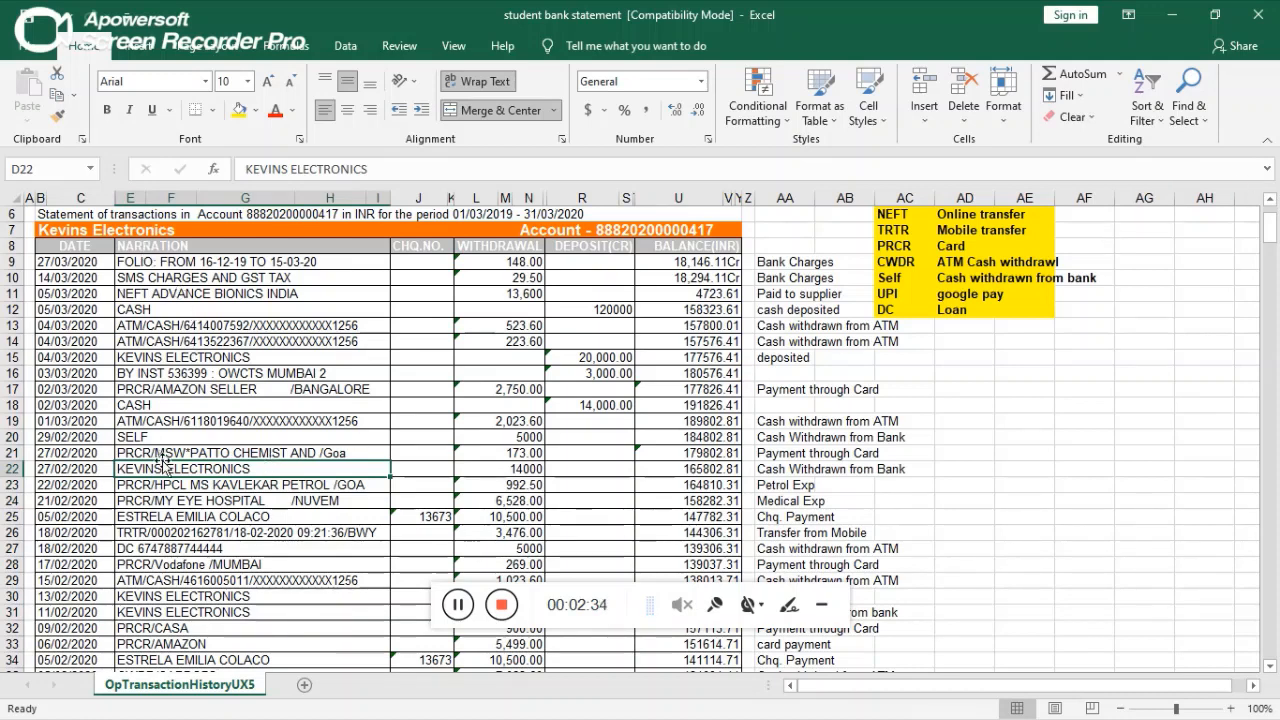
- Examine the KEVINS ELECTRONICS withdrawal of 27/02/2020 and the HPCL petrol and MY EYE HOSPITAL card payments below it
{"action": "left_click", "coordinate": [522, 469]}
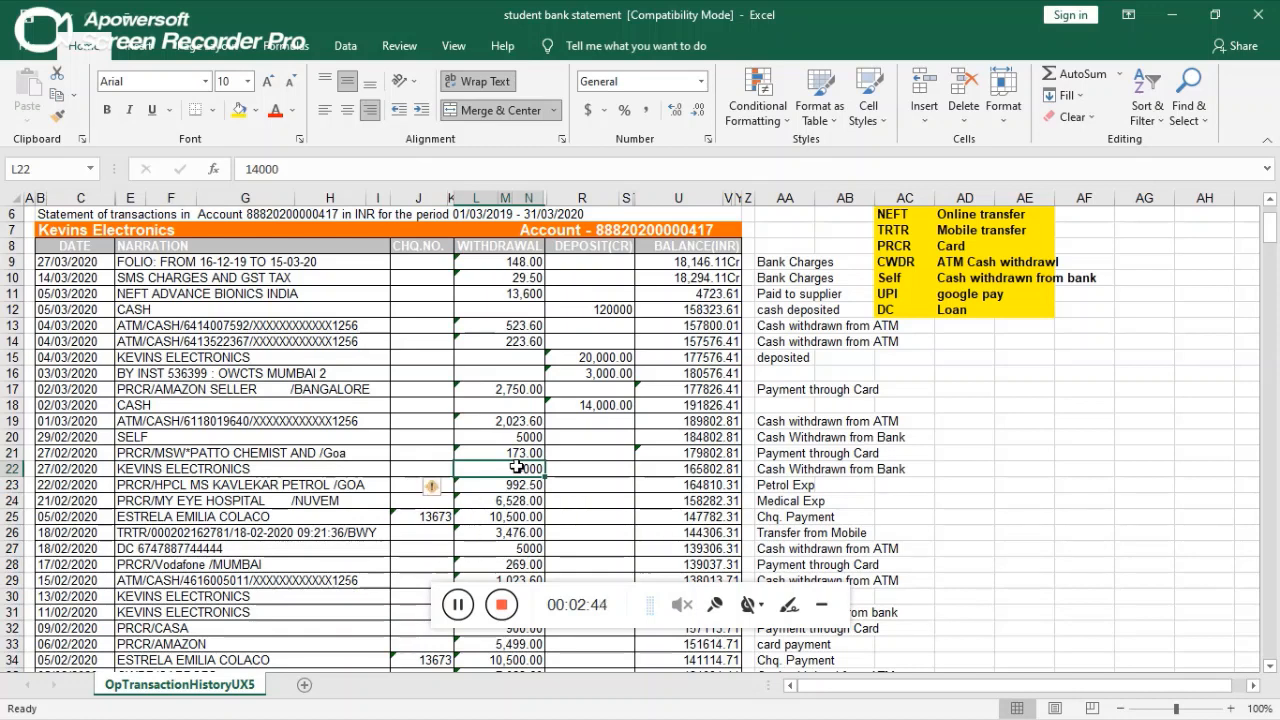
{"action": "key", "text": "Down"}
{"action": "key", "text": "Left"}
{"action": "key", "text": "Left"}
{"action": "key", "text": "Left"}
{"action": "key", "text": "Right"}
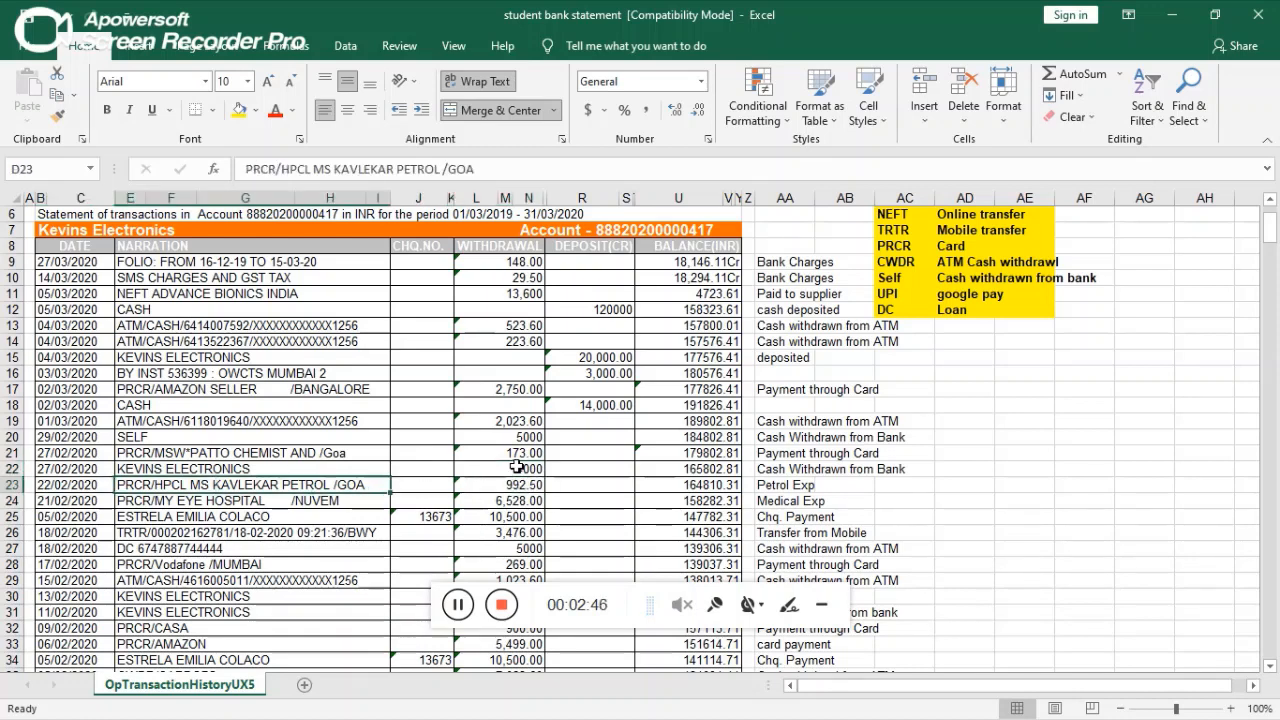
{"action": "key", "text": "Down"}
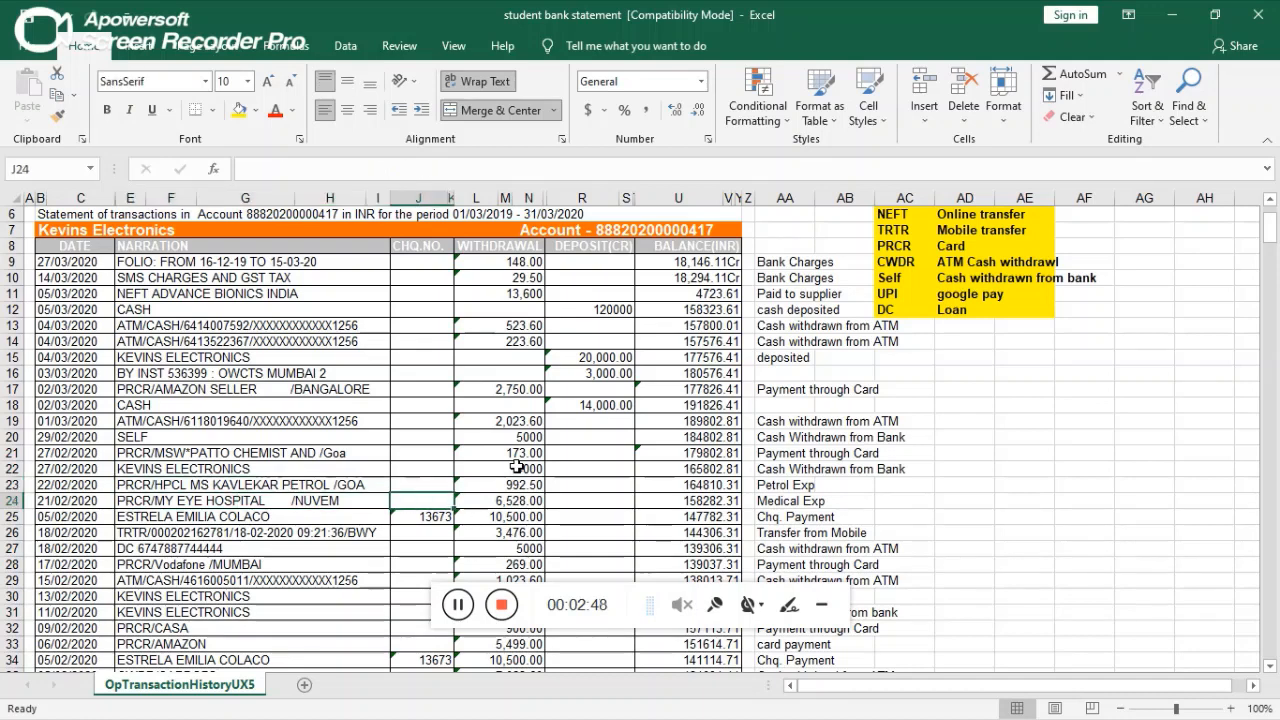
{"action": "key", "text": "Up"}
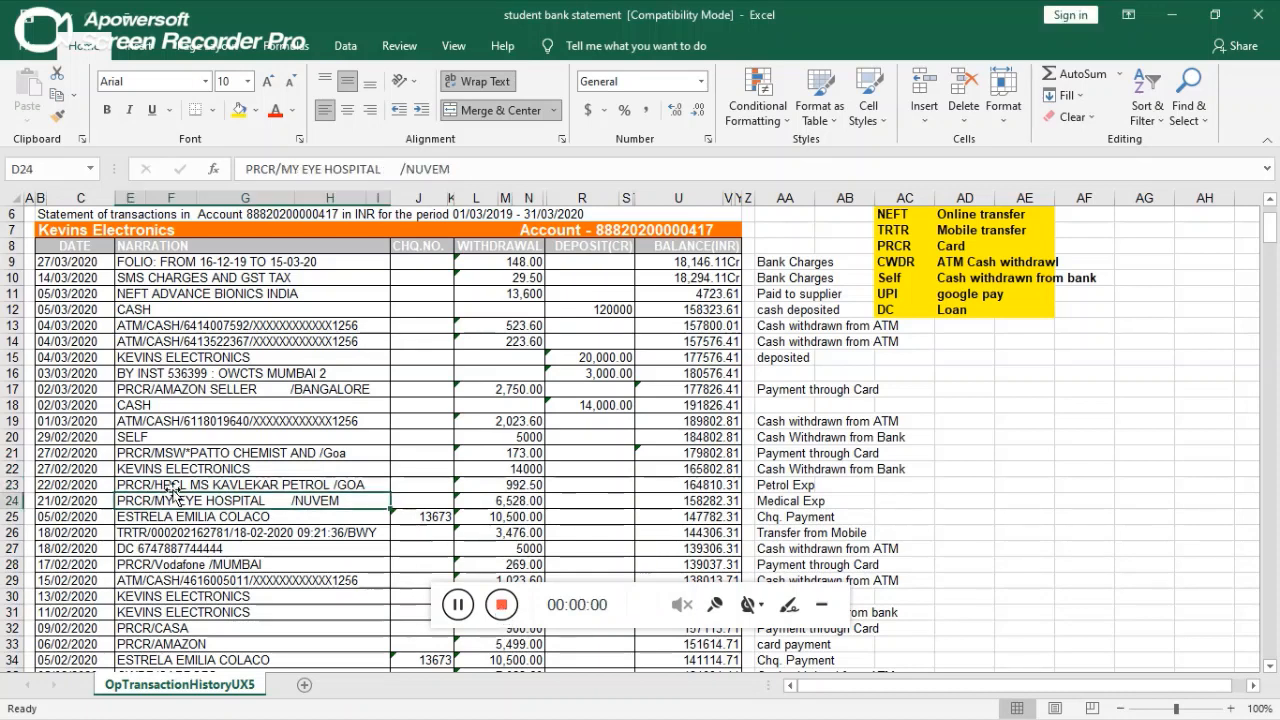
{"action": "left_click", "coordinate": [175, 484]}
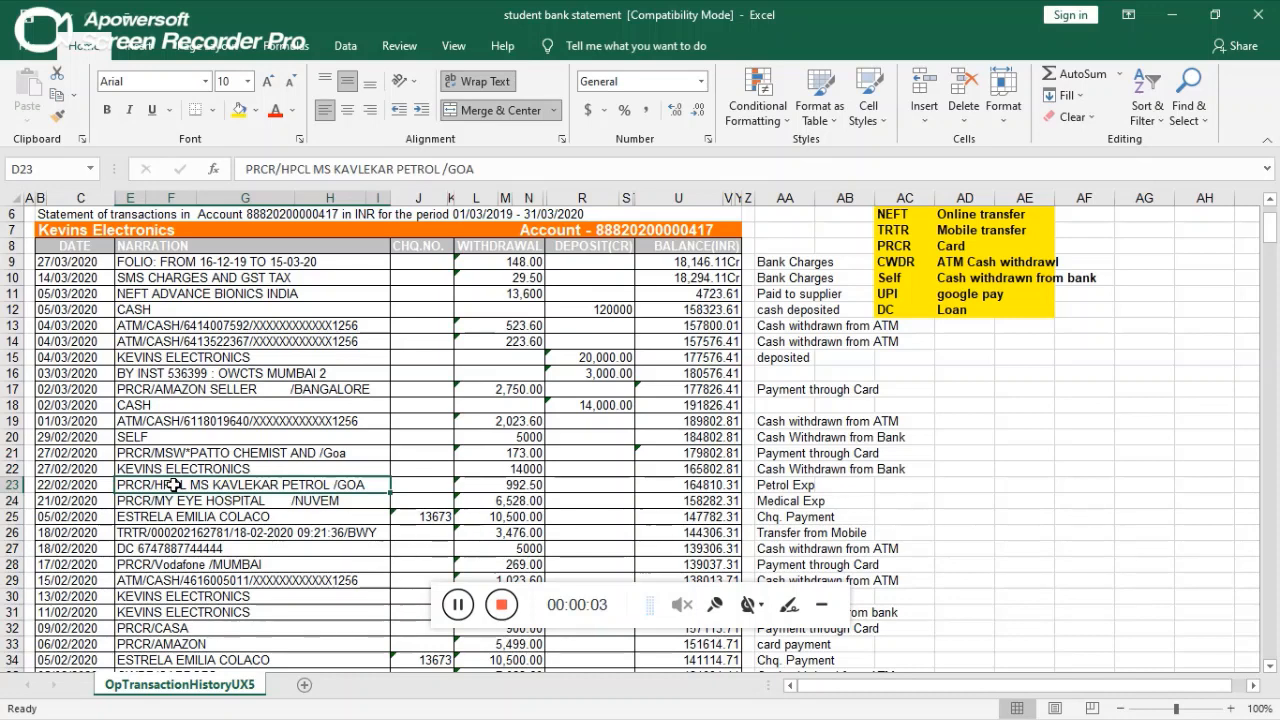
{"action": "key", "text": "Down"}
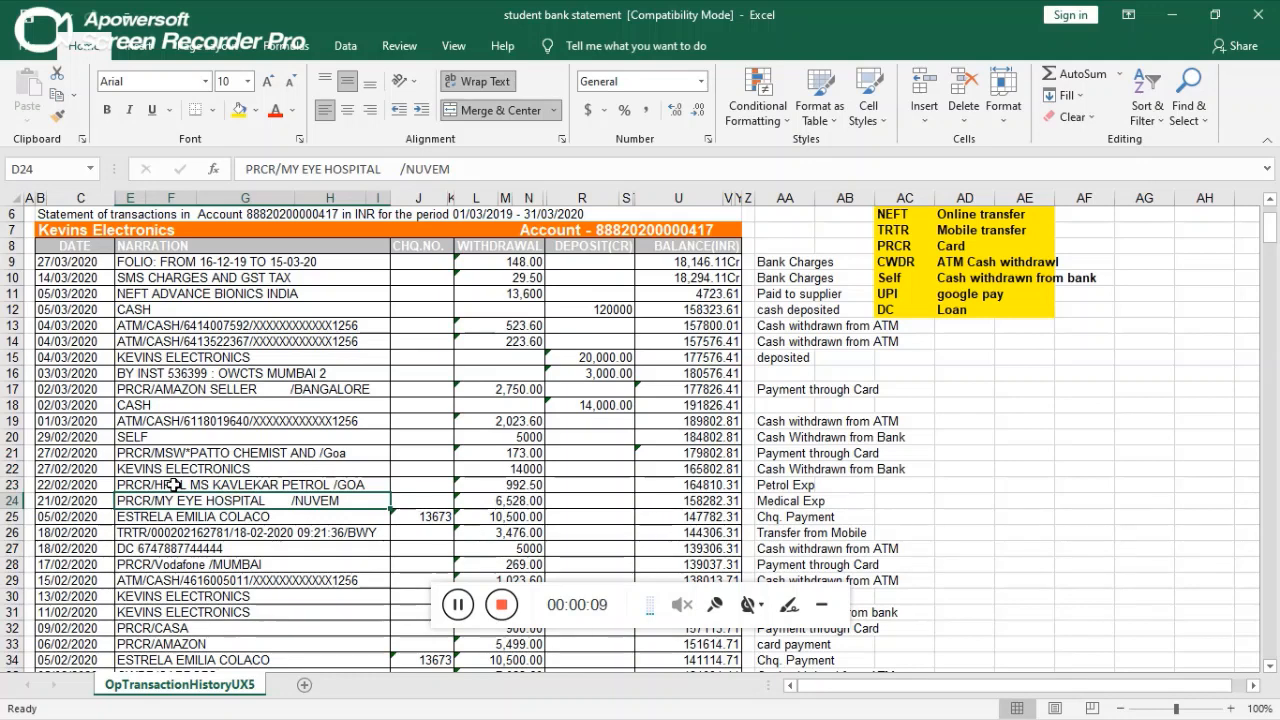
- Examine the cheque payment of 05/02/2020 in row 25, from its narration and cheque number across to its remark
{"action": "key", "text": "Down"}
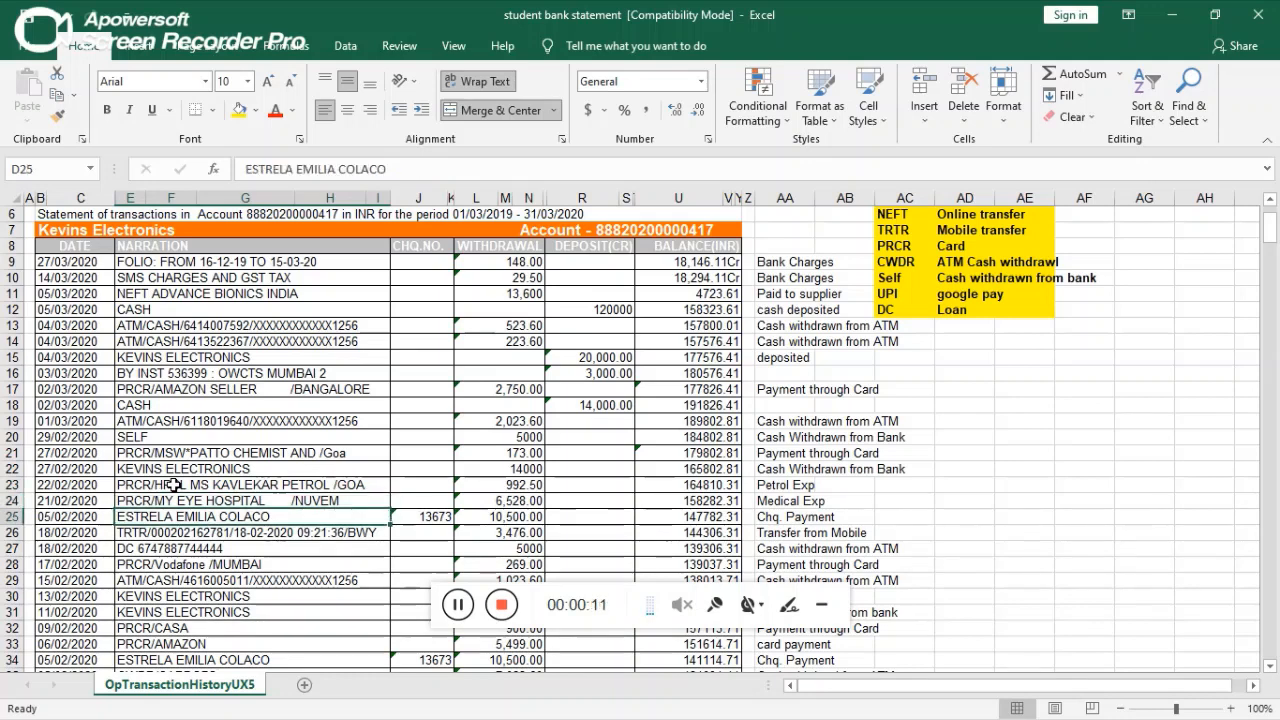
{"action": "key", "text": "Right"}
{"action": "key", "text": "Right"}
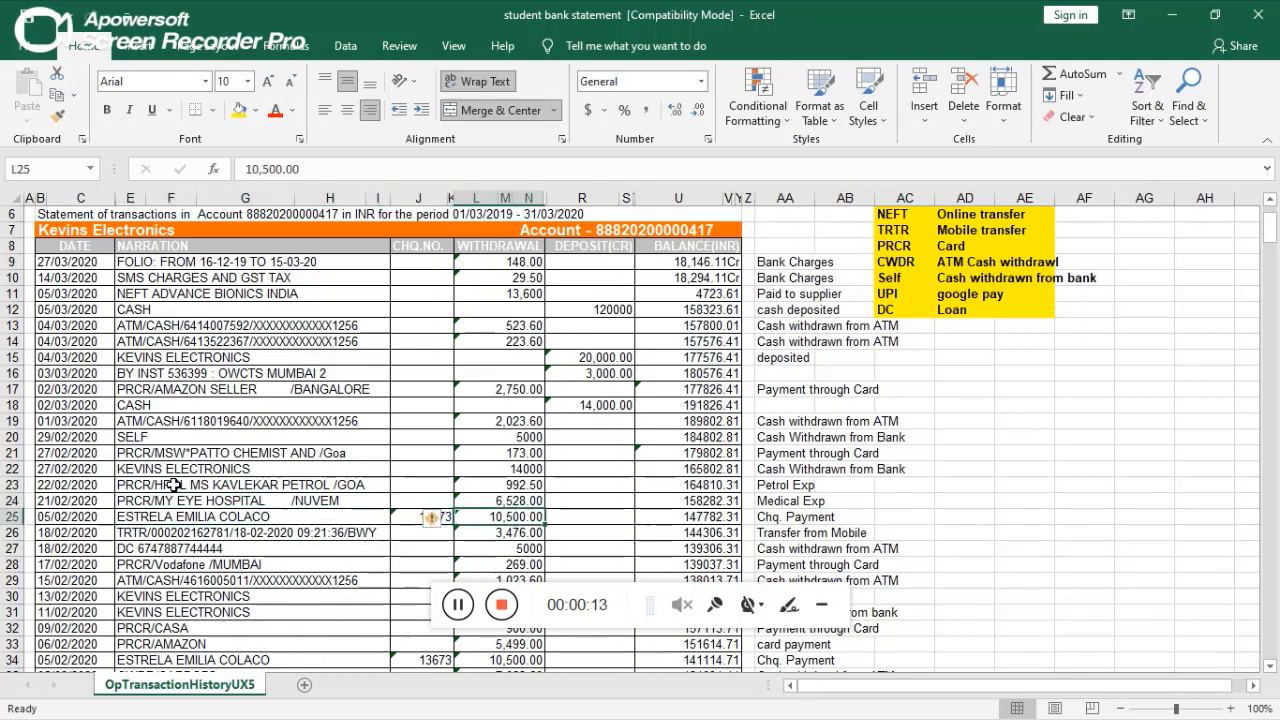
{"action": "key", "text": "Left"}
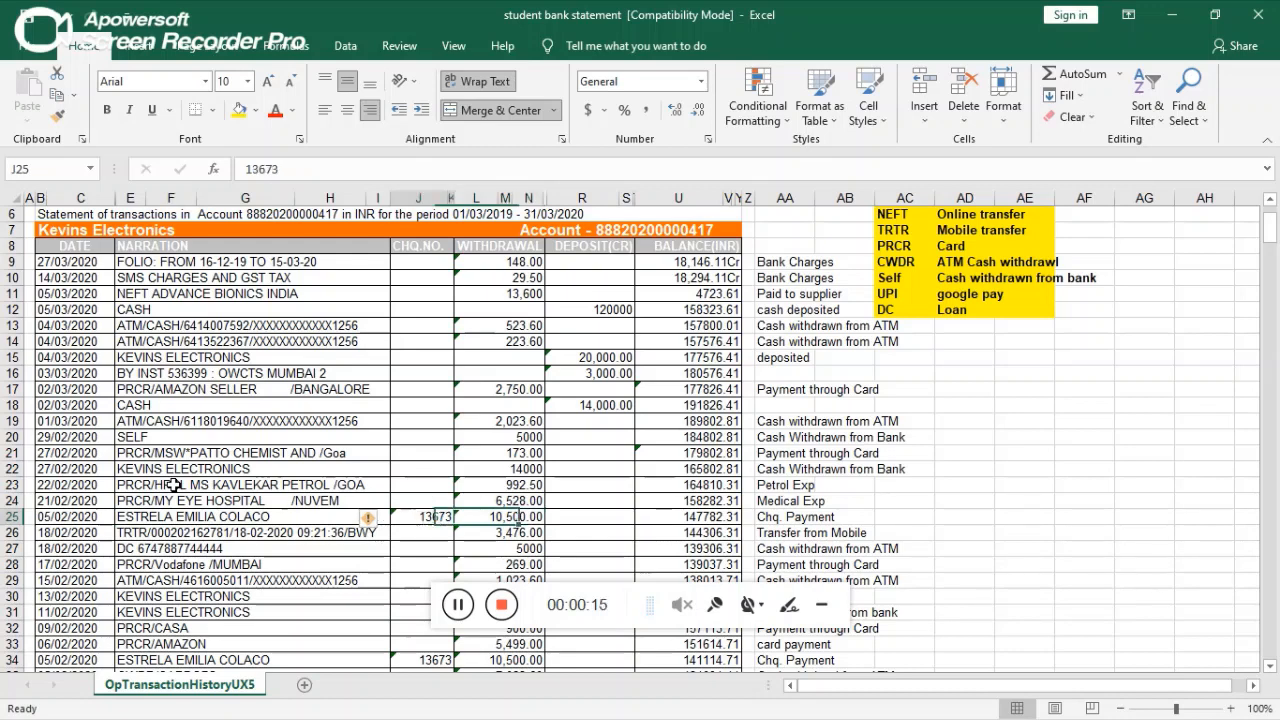
{"action": "key", "text": "Left"}
{"action": "key", "text": "Right"}
{"action": "key", "text": "Left"}
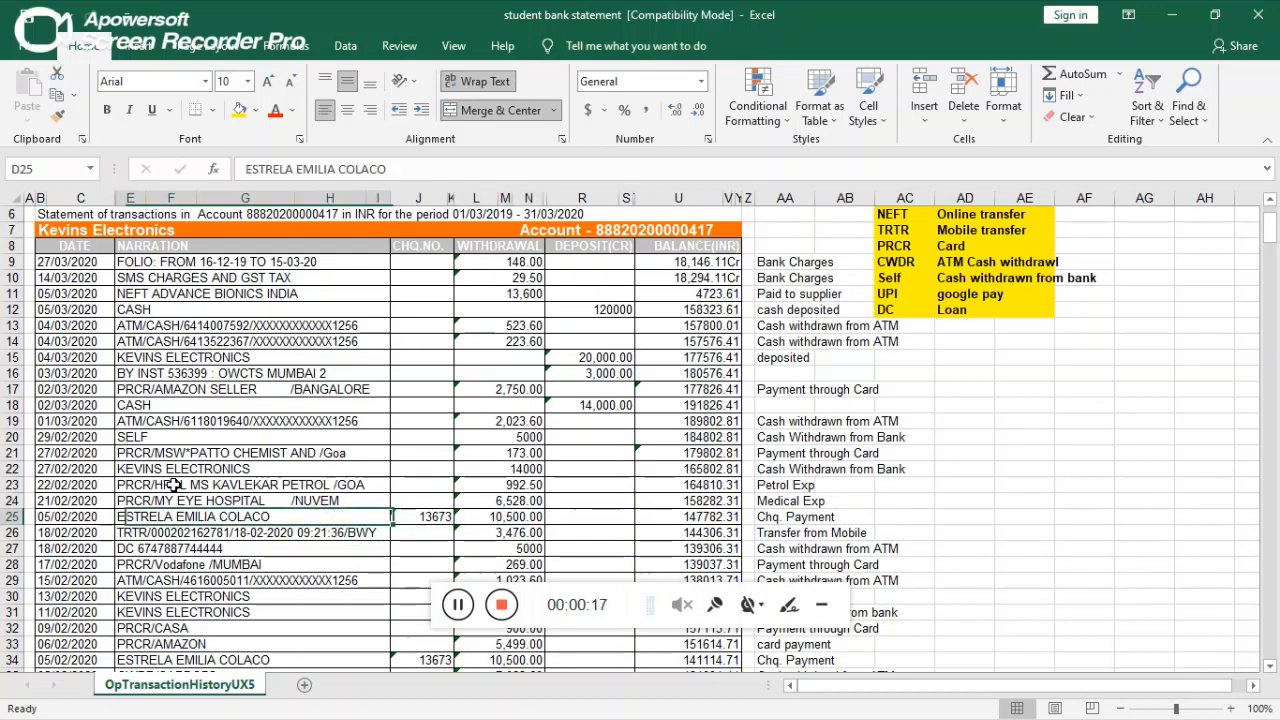
{"action": "key", "text": "Right"}
{"action": "key", "text": "Right"}
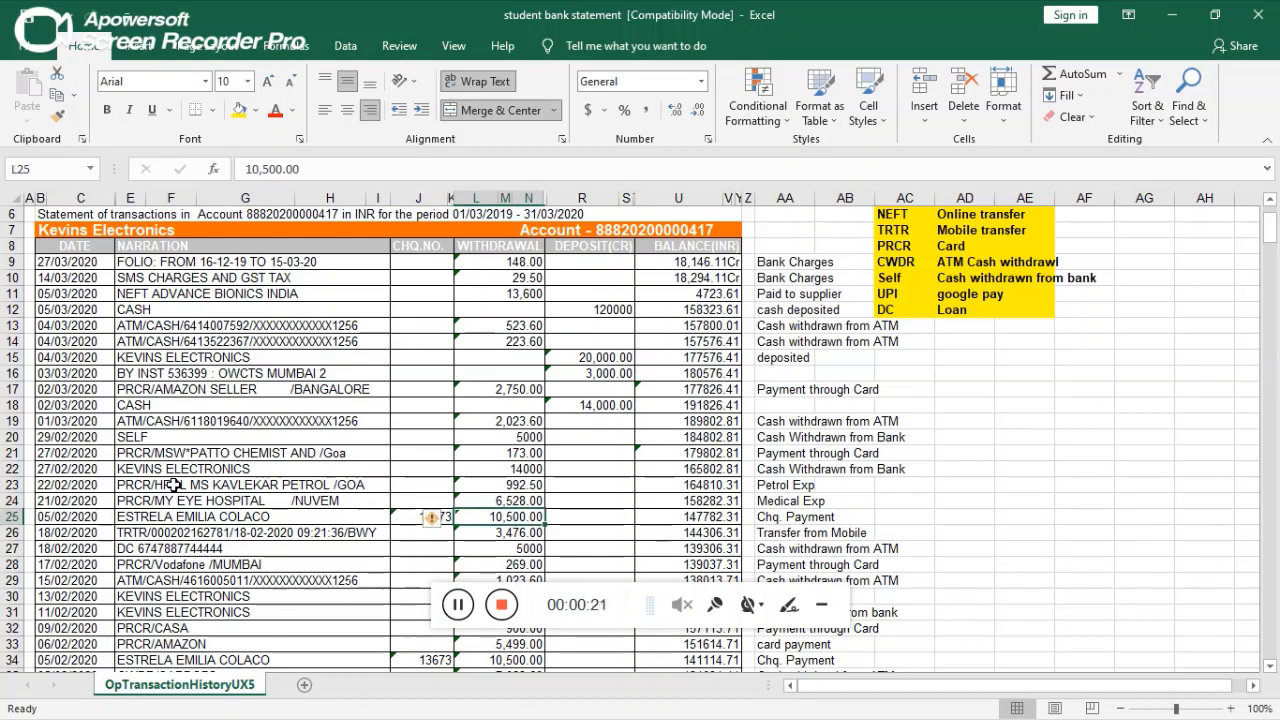
{"action": "key", "text": "Right"}
{"action": "key", "text": "Right"}
{"action": "key", "text": "Right"}
{"action": "key", "text": "Right"}
{"action": "key", "text": "Right"}
{"action": "key", "text": "Right"}
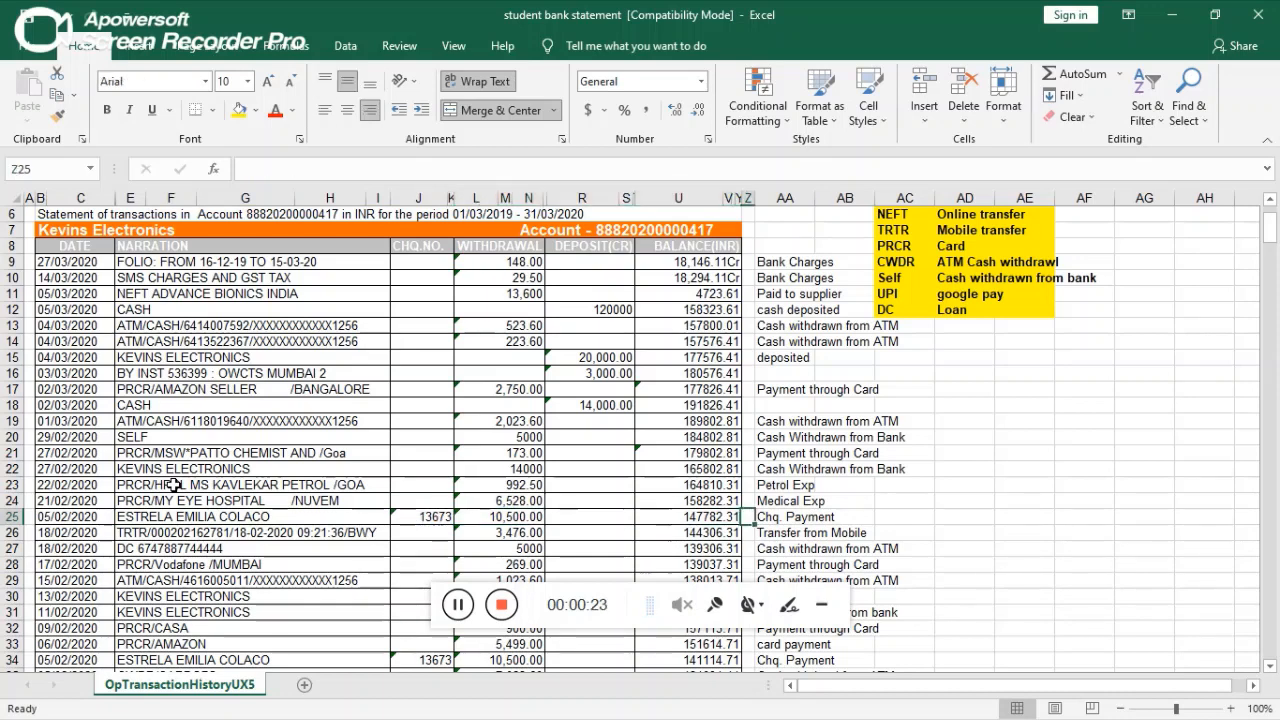
- Re-check the payee, cheque number, withdrawal amount and balance formula of the row 25 cheque payment
{"action": "key", "text": "Left"}
{"action": "key", "text": "Left"}
{"action": "key", "text": "Left"}
{"action": "key", "text": "Left"}
{"action": "key", "text": "Left"}
{"action": "key", "text": "Left"}
{"action": "key", "text": "Left"}
{"action": "key", "text": "Left"}
{"action": "key", "text": "Left"}
{"action": "key", "text": "Left"}
{"action": "key", "text": "Left"}
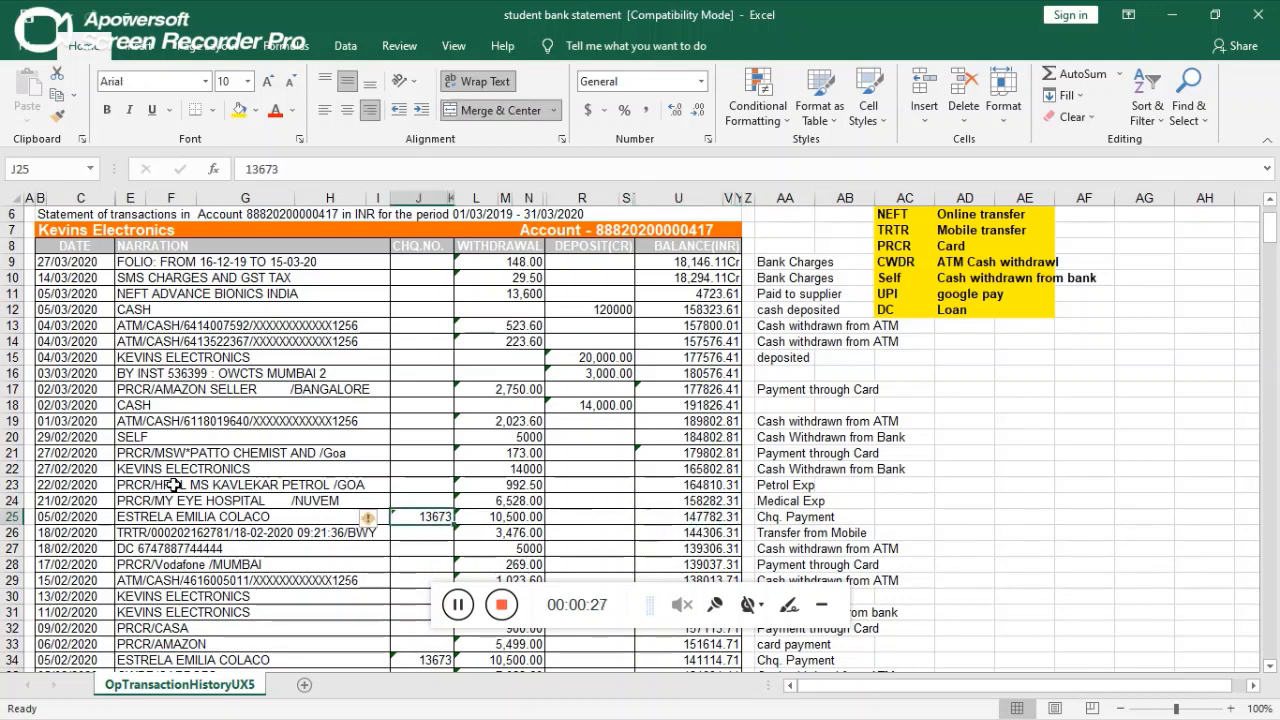
{"action": "key", "text": "Right"}
{"action": "key", "text": "Right"}
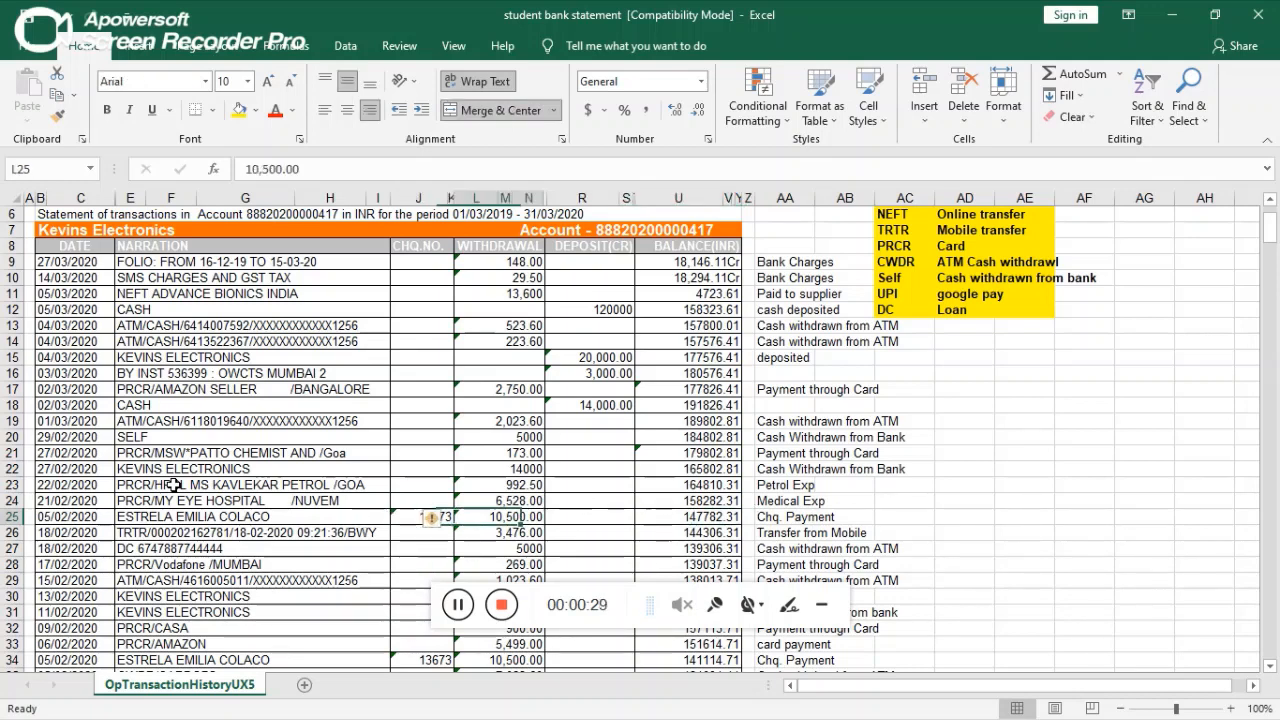
{"action": "key", "text": "Right"}
{"action": "key", "text": "Right"}
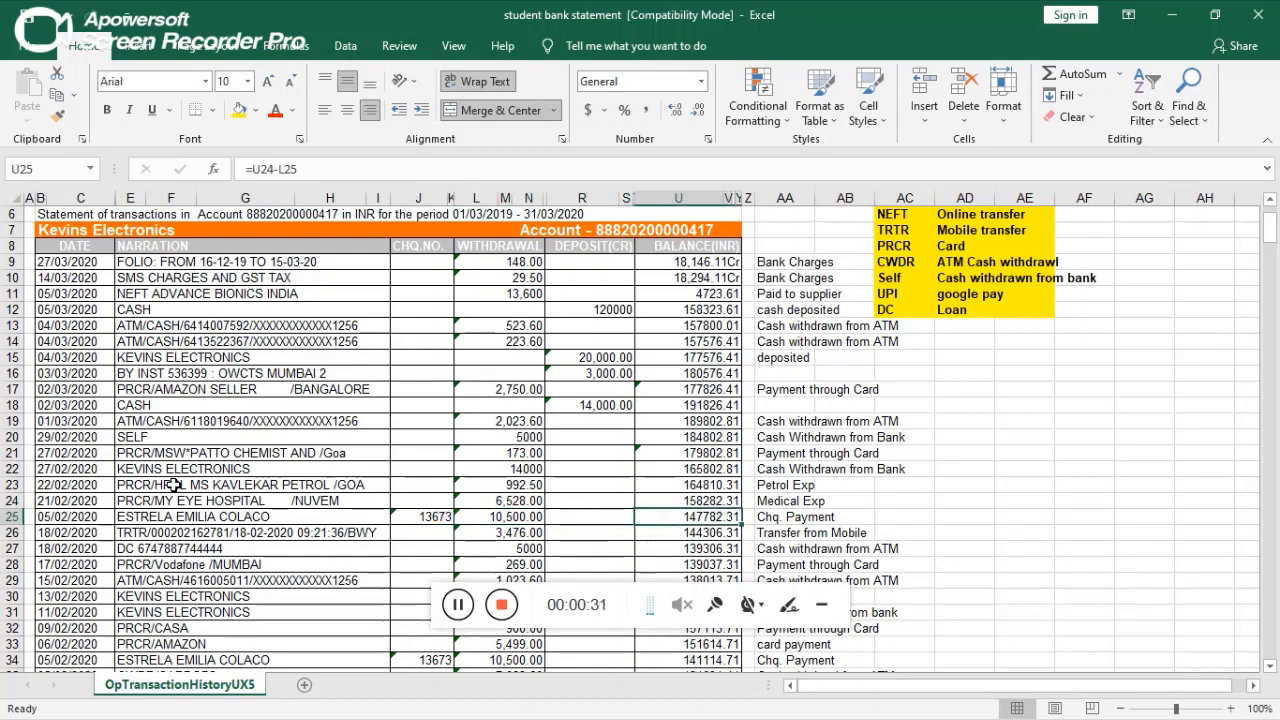
{"action": "key", "text": "Left"}
{"action": "key", "text": "Left"}
{"action": "key", "text": "Left"}
{"action": "key", "text": "Left"}
{"action": "key", "text": "Right"}
{"action": "key", "text": "Right"}
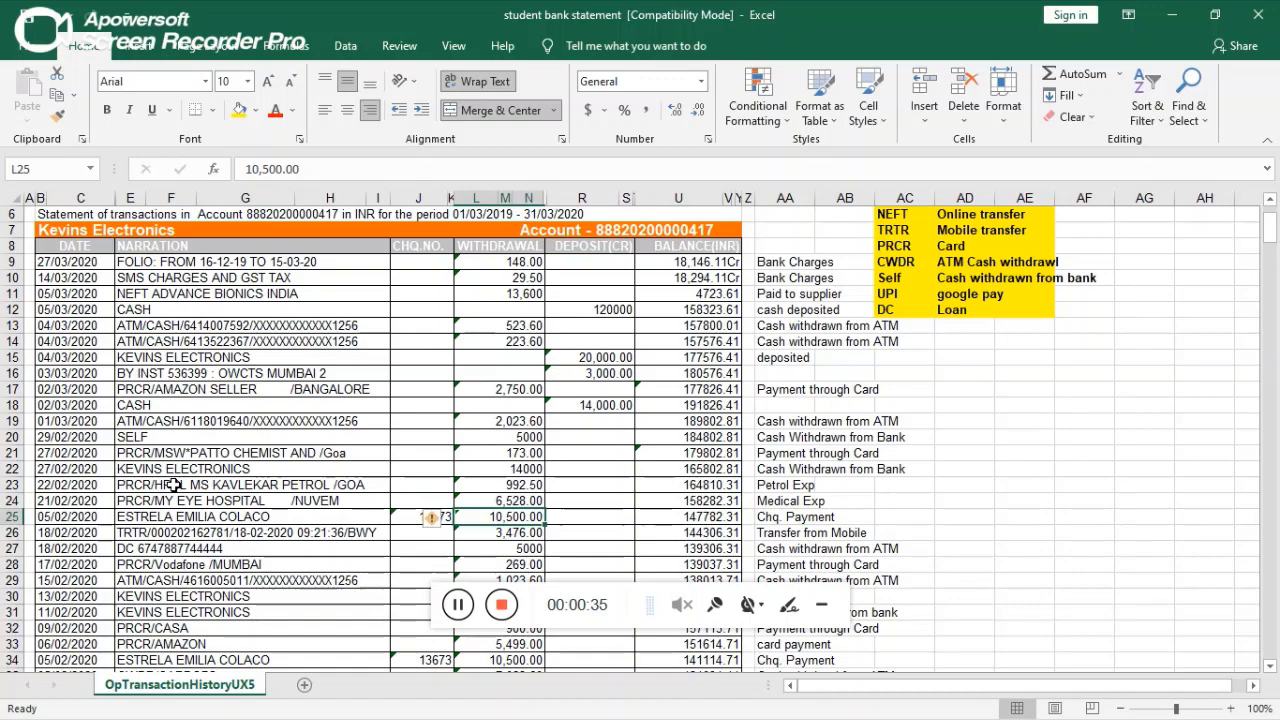
{"action": "key", "text": "Left"}
{"action": "key", "text": "Left"}
{"action": "key", "text": "Left"}
{"action": "key", "text": "Left"}
{"action": "key", "text": "Right"}
{"action": "key", "text": "Right"}
{"action": "key", "text": "Right"}
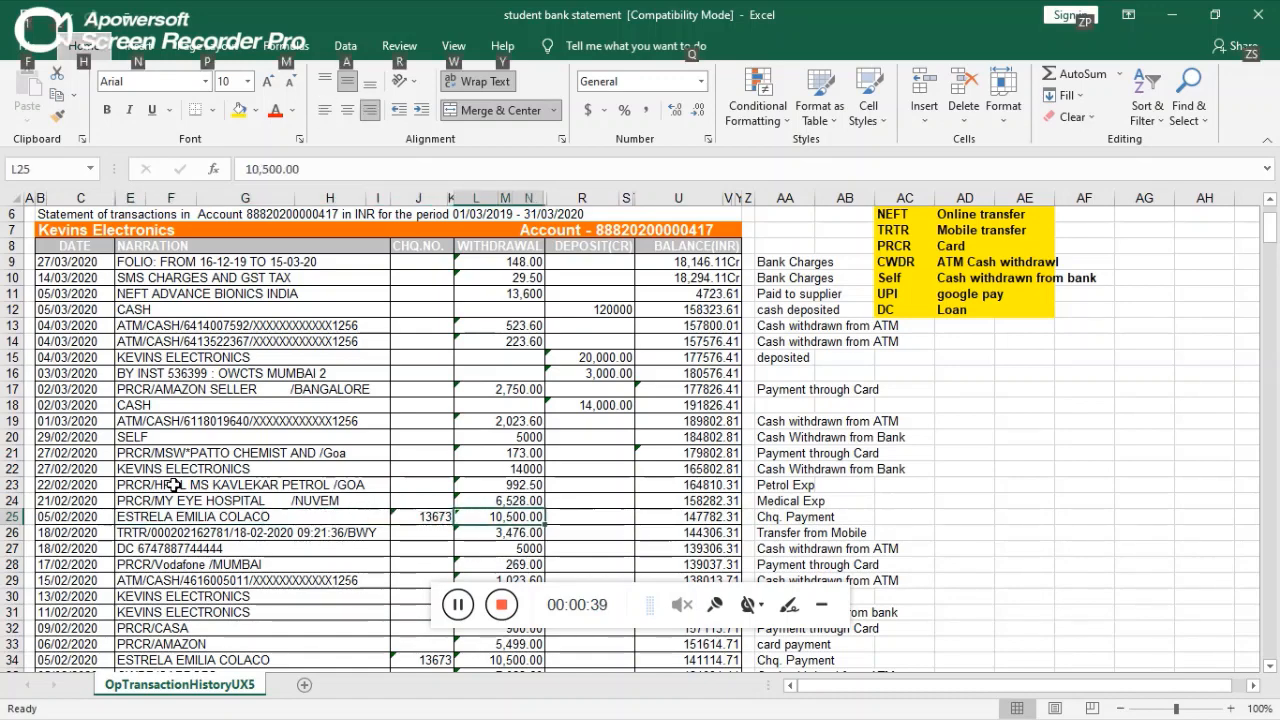
- Check the Bank of Baroda 20 ledger vouchers in Tally, and return to the row 25 cheque payment in the Excel statement
{"action": "key", "text": "alt+Tab"}
{"action": "key", "text": "alt+Tab"}
{"action": "key", "text": "alt+Tab"}
{"action": "key", "text": "alt+Tab"}
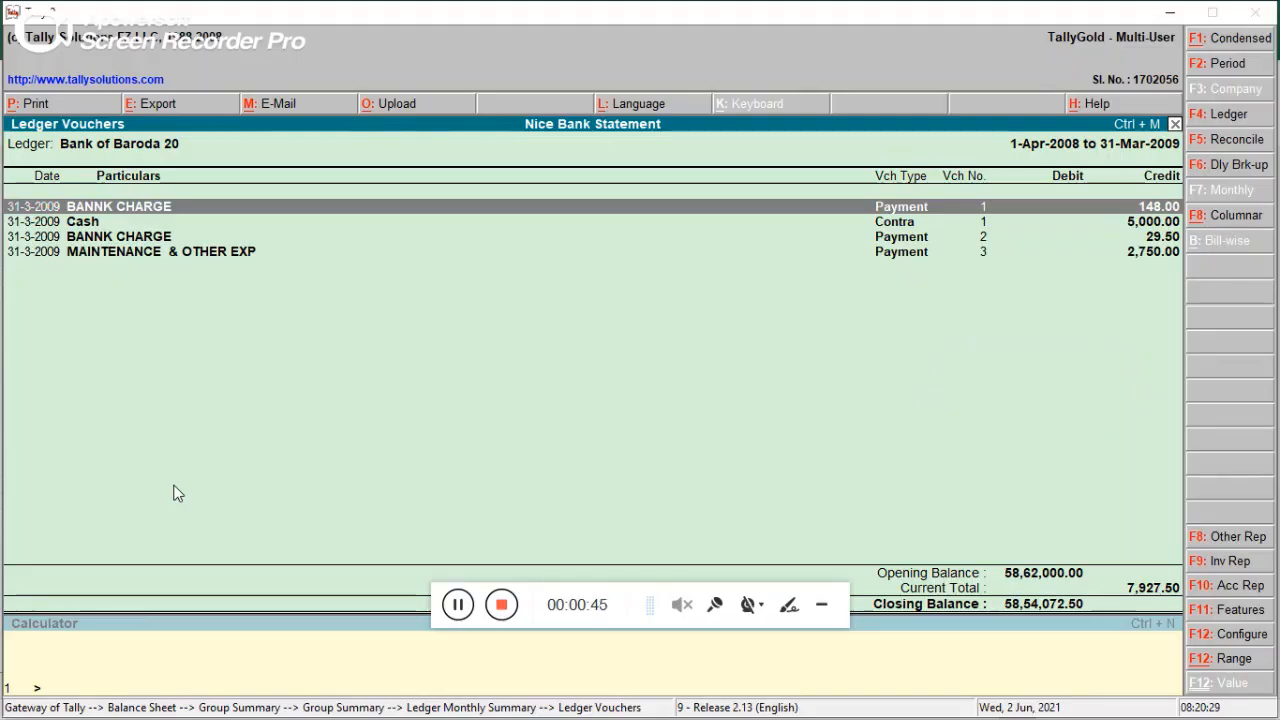
{"action": "key", "text": "alt+Tab"}
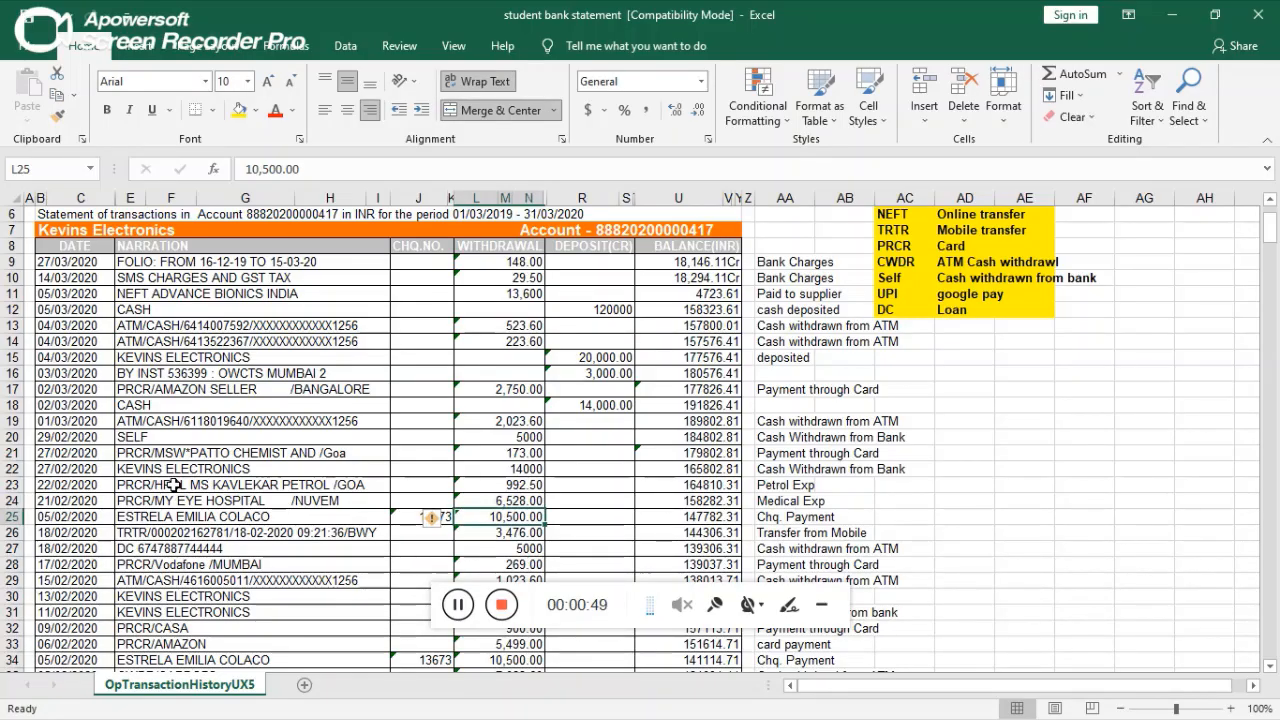
{"action": "key", "text": "Left"}
{"action": "key", "text": "Left"}
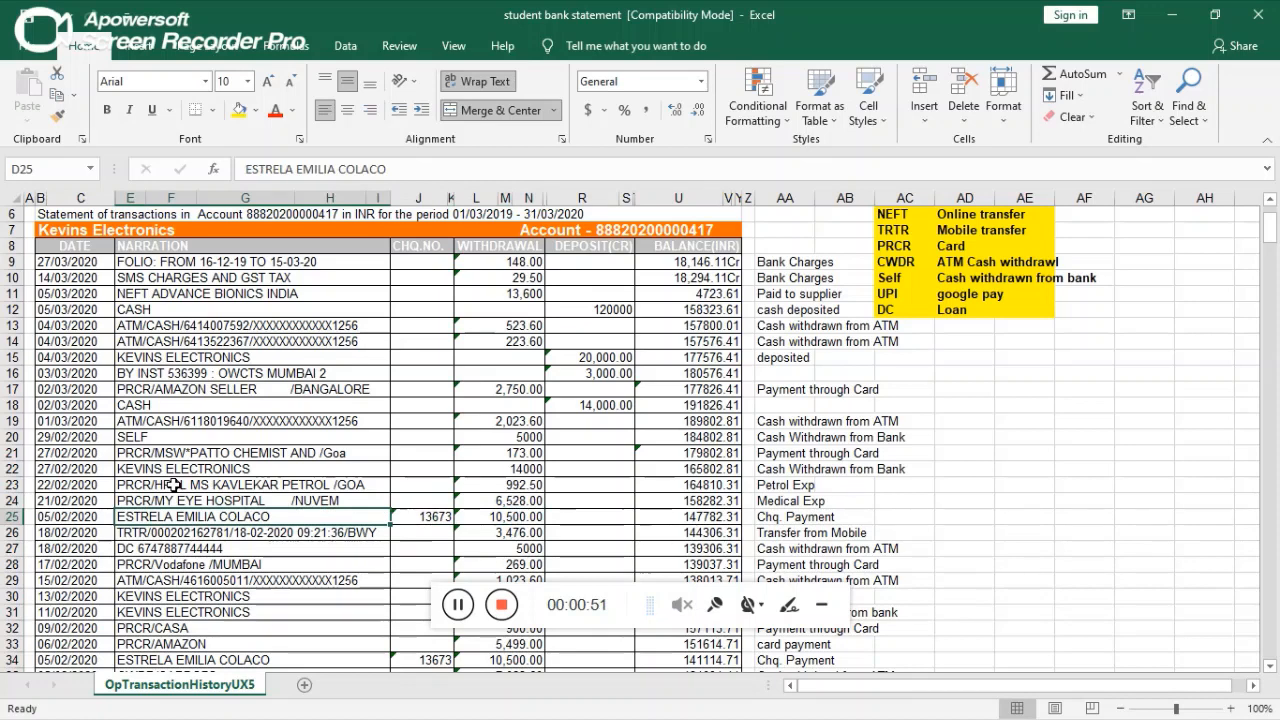
{"action": "key", "text": "Right"}
{"action": "key", "text": "Right"}
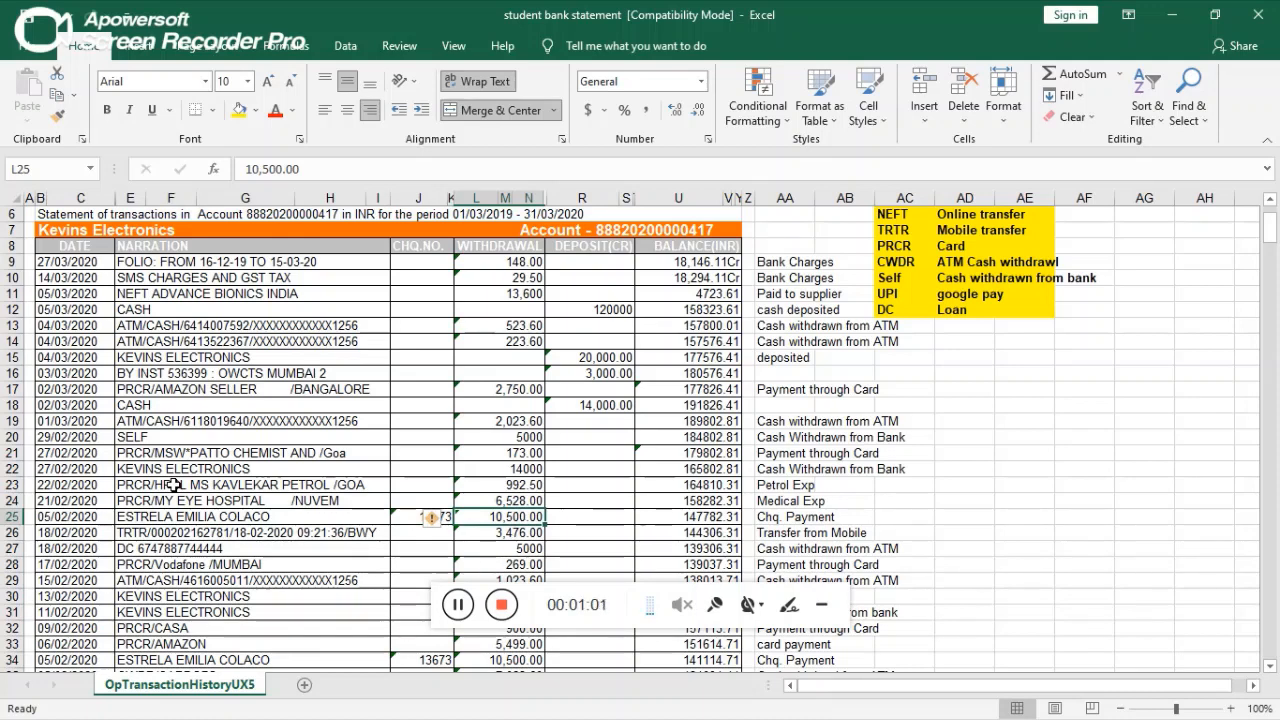
- Examine the TRTR mobile transfer of 18/02/2020, covering its narration, cheque number field, withdrawal and deposit columns
{"action": "key", "text": "Down"}
{"action": "key", "text": "Left"}
{"action": "key", "text": "Left"}
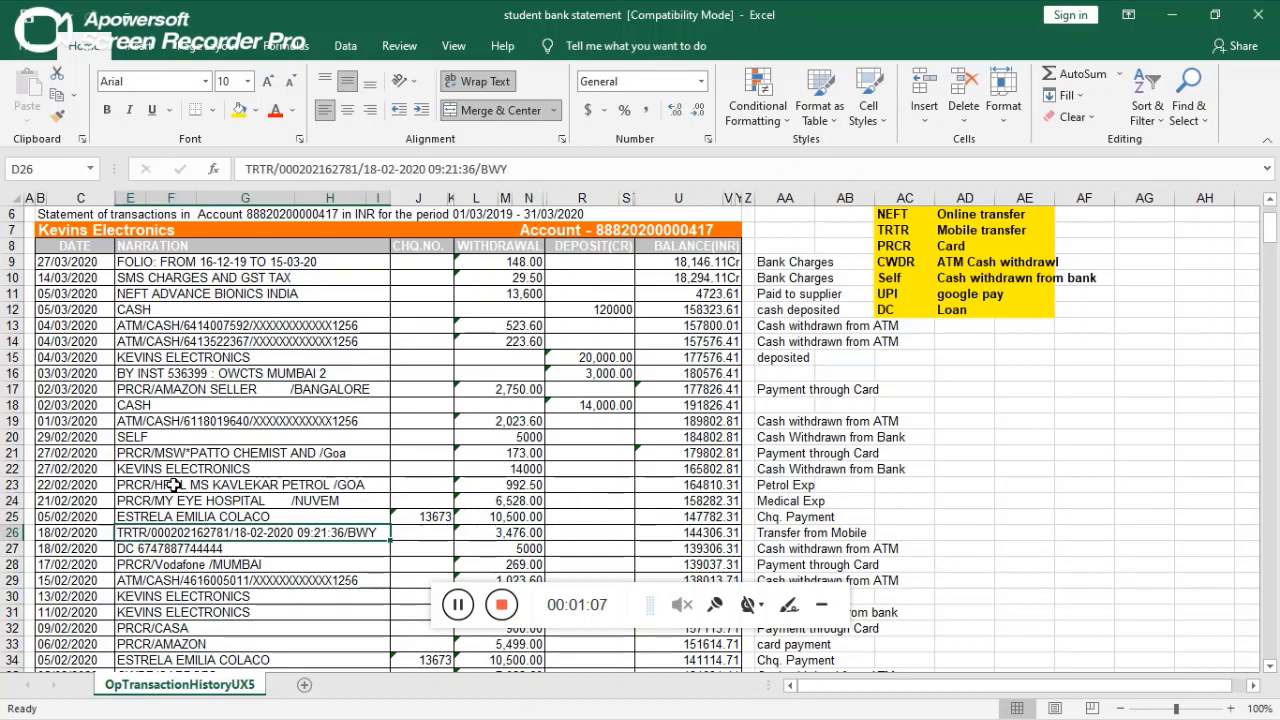
{"action": "key", "text": "Right"}
{"action": "key", "text": "Right"}
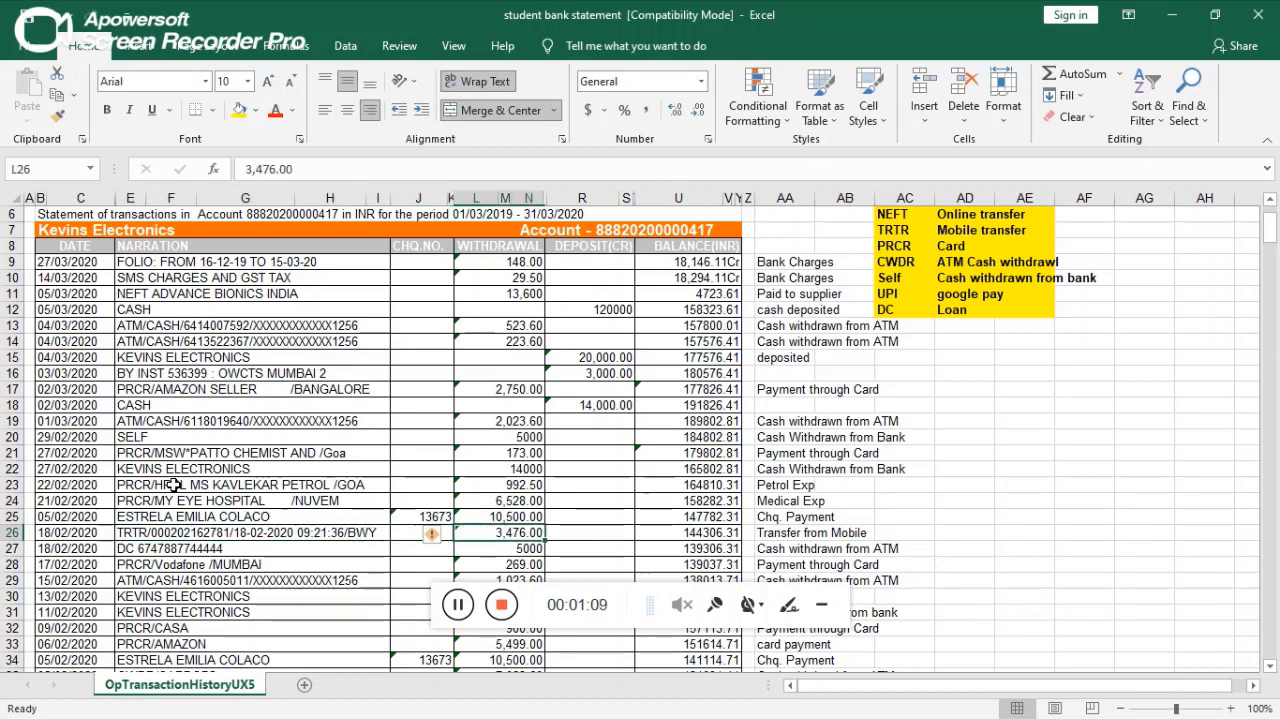
{"action": "key", "text": "Right"}
{"action": "key", "text": "Right"}
{"action": "key", "text": "Right"}
{"action": "key", "text": "Right"}
{"action": "key", "text": "Right"}
{"action": "key", "text": "Right"}
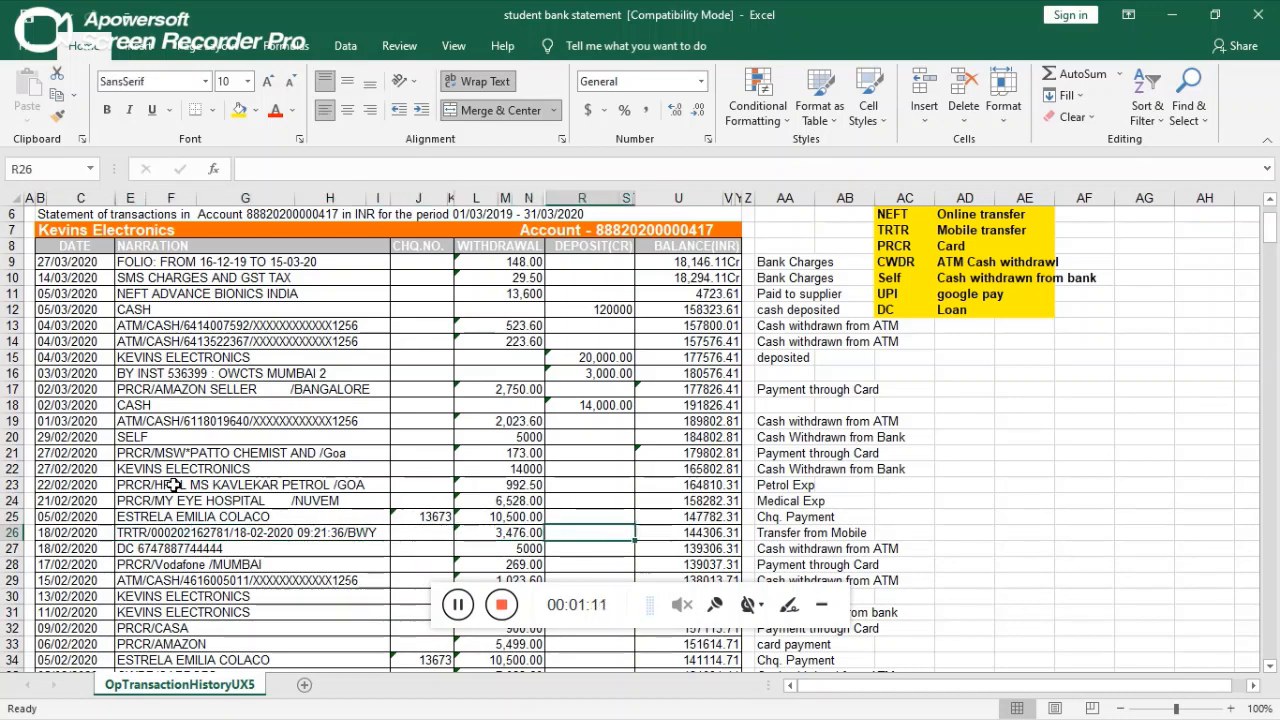
{"action": "key", "text": "Left"}
{"action": "key", "text": "Left"}
{"action": "key", "text": "Left"}
{"action": "key", "text": "Left"}
{"action": "key", "text": "Left"}
{"action": "key", "text": "Left"}
{"action": "key", "text": "Left"}
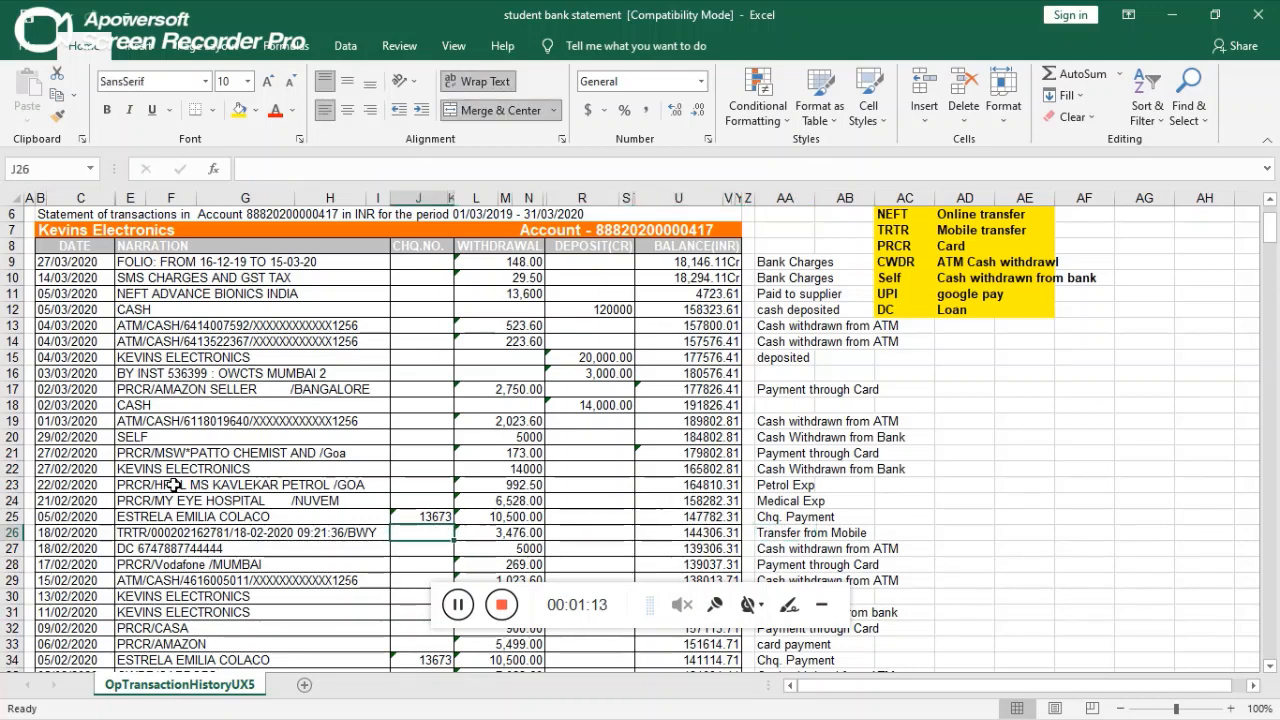
{"action": "key", "text": "Left"}
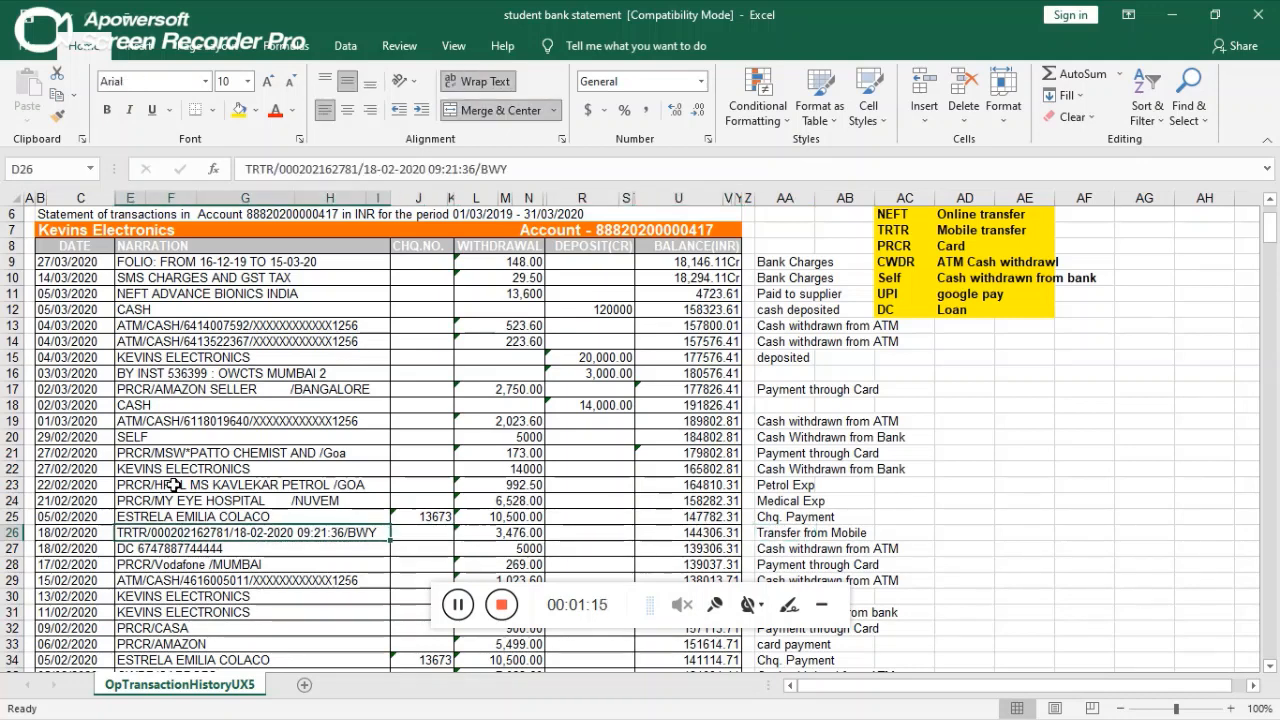
{"action": "key", "text": "Right"}
{"action": "key", "text": "Right"}
{"action": "key", "text": "Left"}
{"action": "key", "text": "Left"}
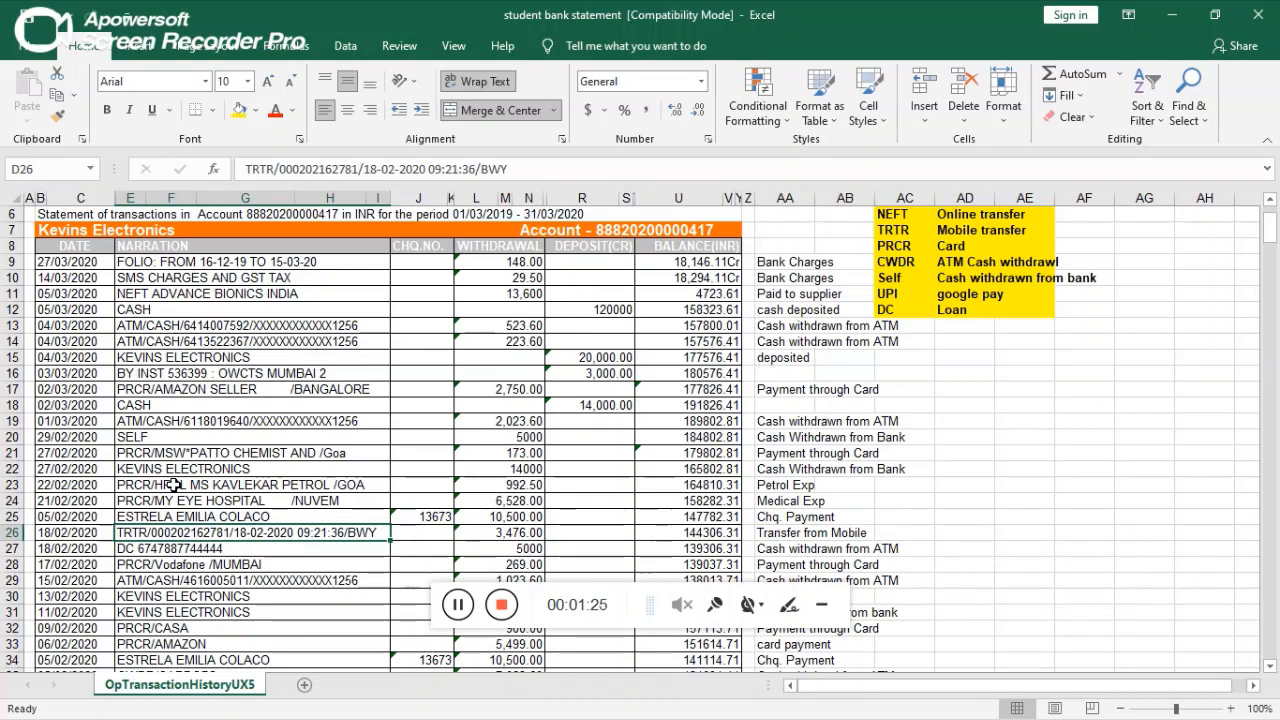
- Examine the DC loan entry of 18/02/2020 with its withdrawal amount, and move on to the Vodafone card payment
{"action": "key", "text": "Down"}
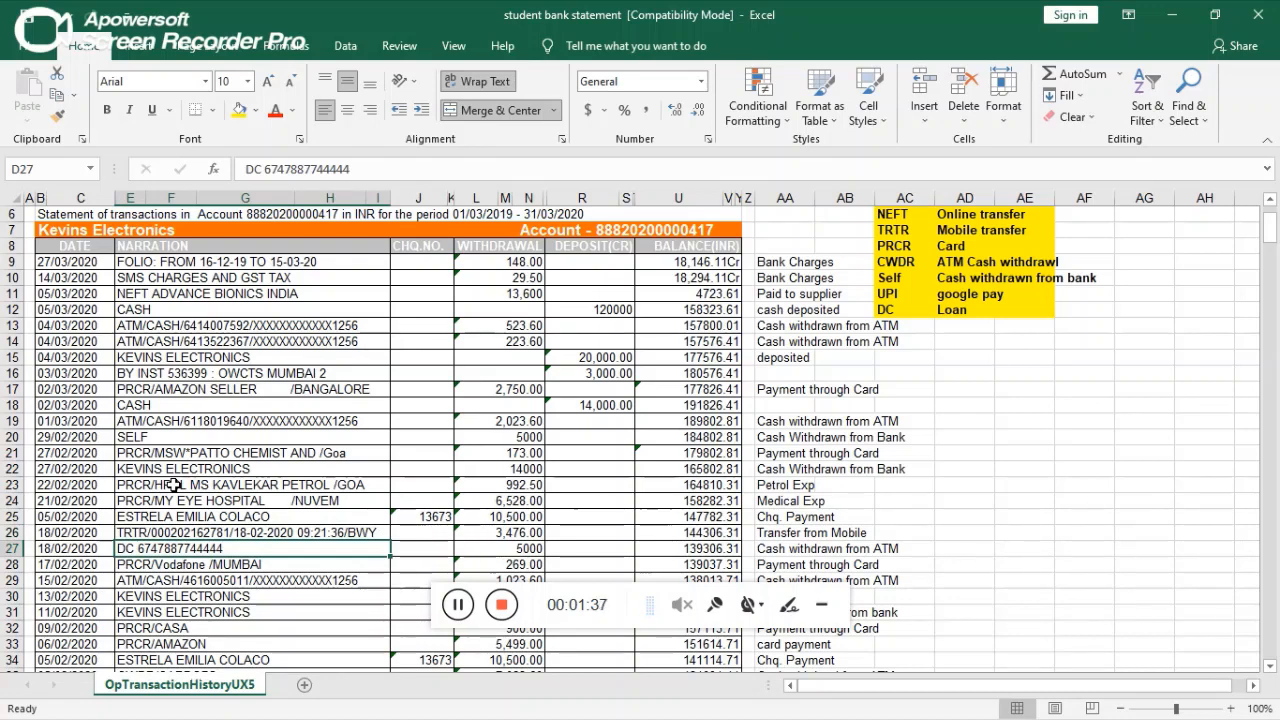
{"action": "key", "text": "Right"}
{"action": "key", "text": "Right"}
{"action": "key", "text": "Left"}
{"action": "key", "text": "Left"}
{"action": "key", "text": "Down"}
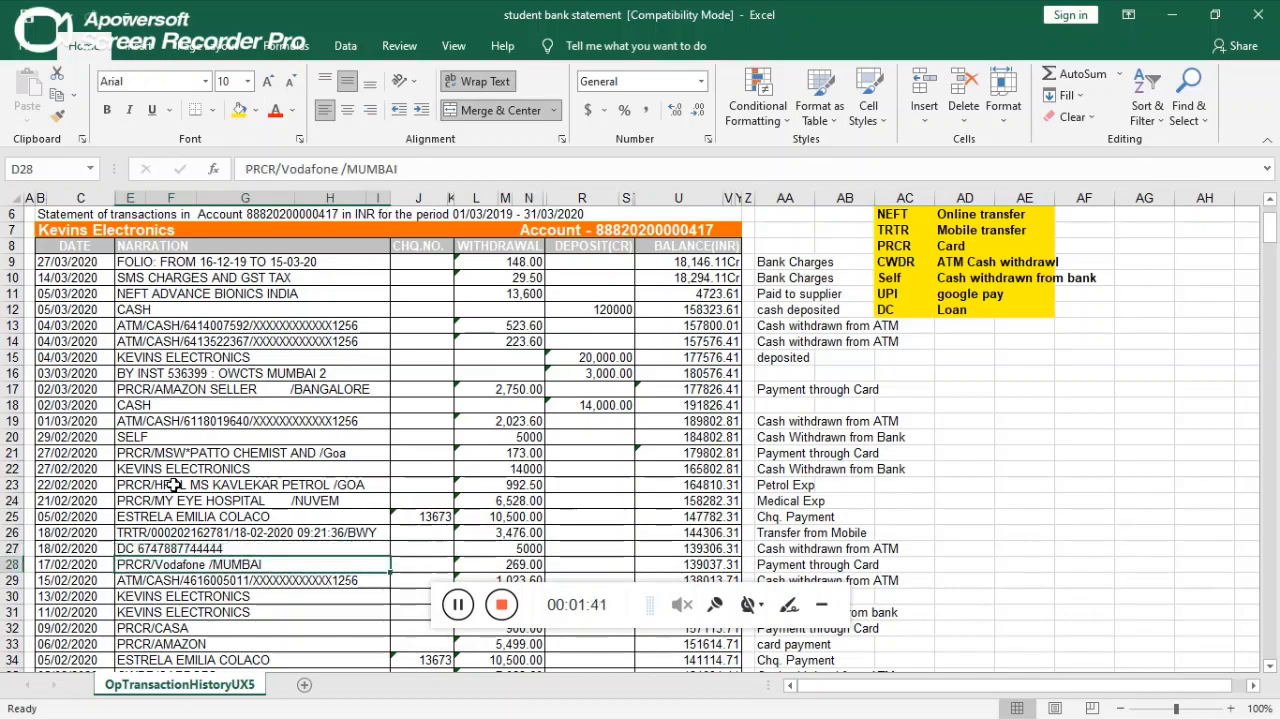
- Look through the remaining statement entries down to the last DC entry of 28/01/2020
{"action": "key", "text": "Down"}
{"action": "key", "text": "Down"}
{"action": "key", "text": "Down"}
{"action": "key", "text": "Down"}
{"action": "key", "text": "Down"}
{"action": "key", "text": "Down"}
{"action": "key", "text": "Down"}
{"action": "key", "text": "Down"}
{"action": "key", "text": "Down"}
{"action": "key", "text": "Down"}
{"action": "key", "text": "Down"}
{"action": "key", "text": "Down"}
{"action": "key", "text": "Down"}
{"action": "key", "text": "Down"}
{"action": "key", "text": "Down"}
{"action": "key", "text": "Down"}
{"action": "key", "text": "Down"}
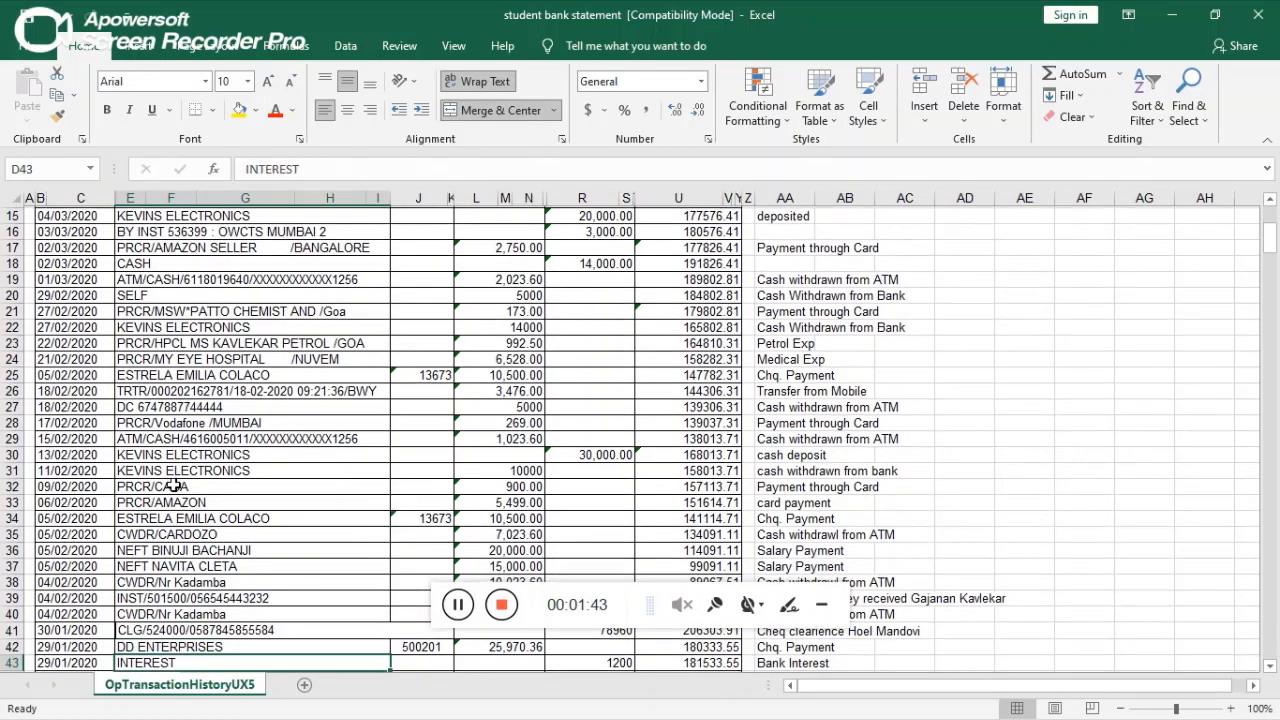
{"action": "key", "text": "Down"}
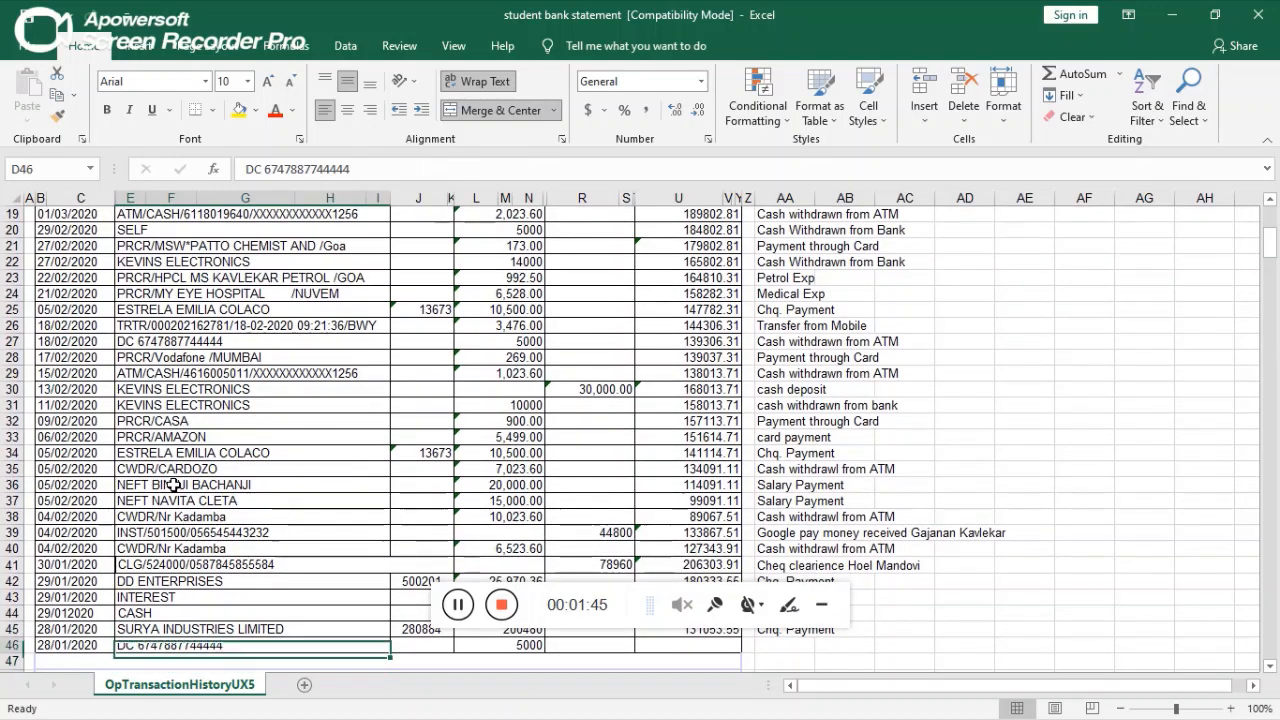
{"action": "key", "text": "Left"}
{"action": "key", "text": "Right"}
- Go back up the statement to the withdrawal amount of the DC entry of 18/02/2020
{"action": "key", "text": "Up"}
{"action": "key", "text": "Up"}
{"action": "key", "text": "Up"}
{"action": "key", "text": "Up"}
{"action": "key", "text": "Up"}
{"action": "key", "text": "Up"}
{"action": "key", "text": "Up"}
{"action": "key", "text": "Up"}
{"action": "key", "text": "Up"}
{"action": "key", "text": "Up"}
{"action": "key", "text": "Up"}
{"action": "key", "text": "Up"}
{"action": "key", "text": "Up"}
{"action": "key", "text": "Up"}
{"action": "key", "text": "Up"}
{"action": "key", "text": "Up"}
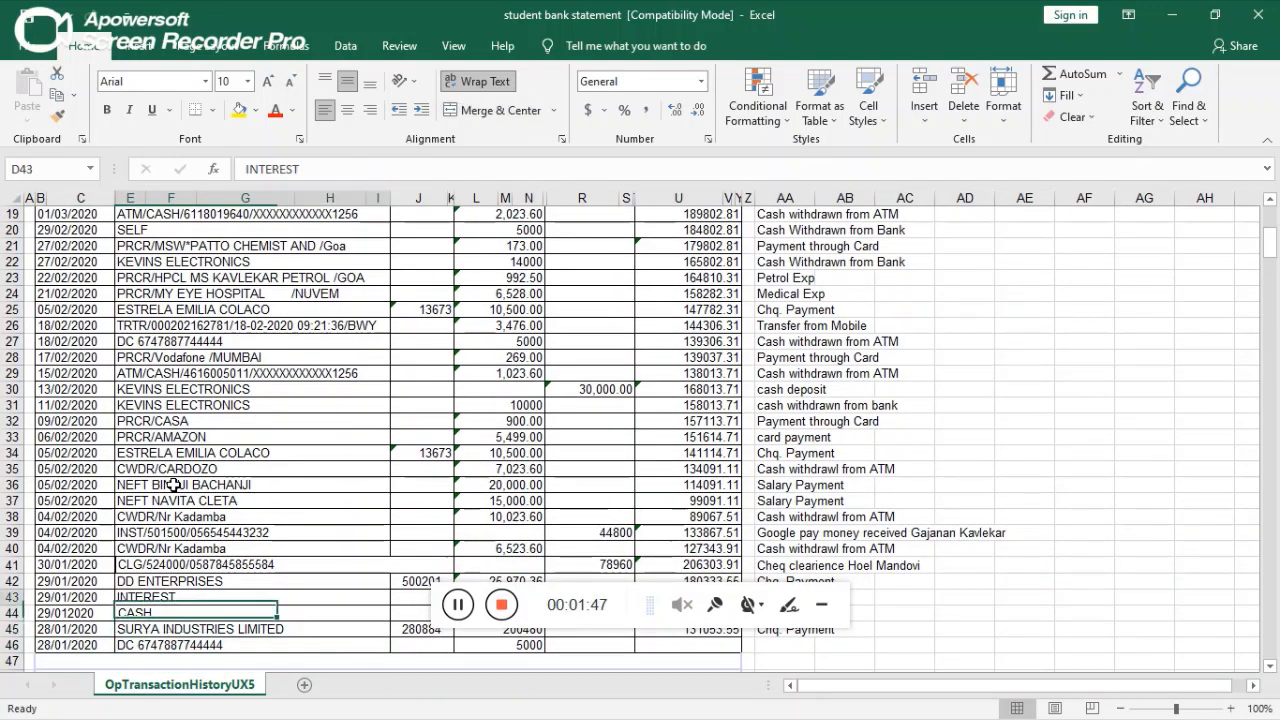
{"action": "key", "text": "Up"}
{"action": "key", "text": "Up"}
{"action": "key", "text": "Up"}
{"action": "key", "text": "Right"}
{"action": "key", "text": "Right"}
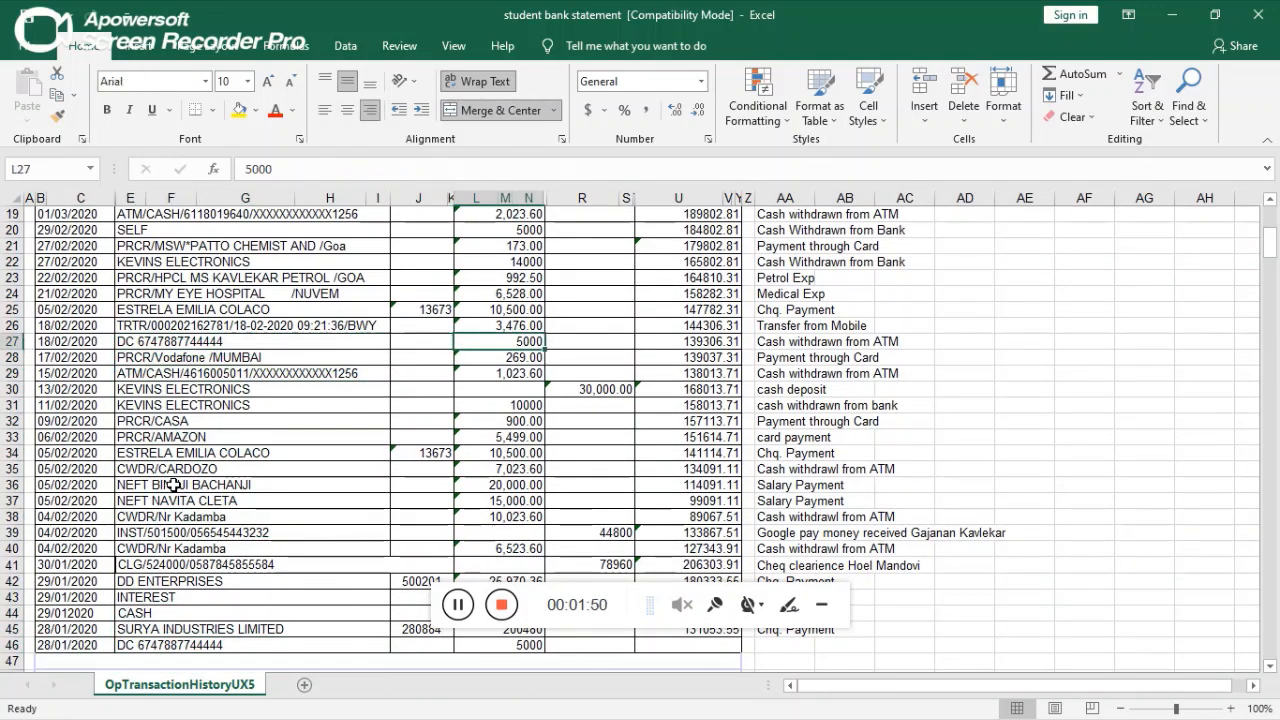
- Switch to Tally, add a payment voucher to the Bank of Baroda 20 ledger and debit BANK OF BARODA LOAN 673 with 5000
{"action": "key", "text": "alt+Tab"}
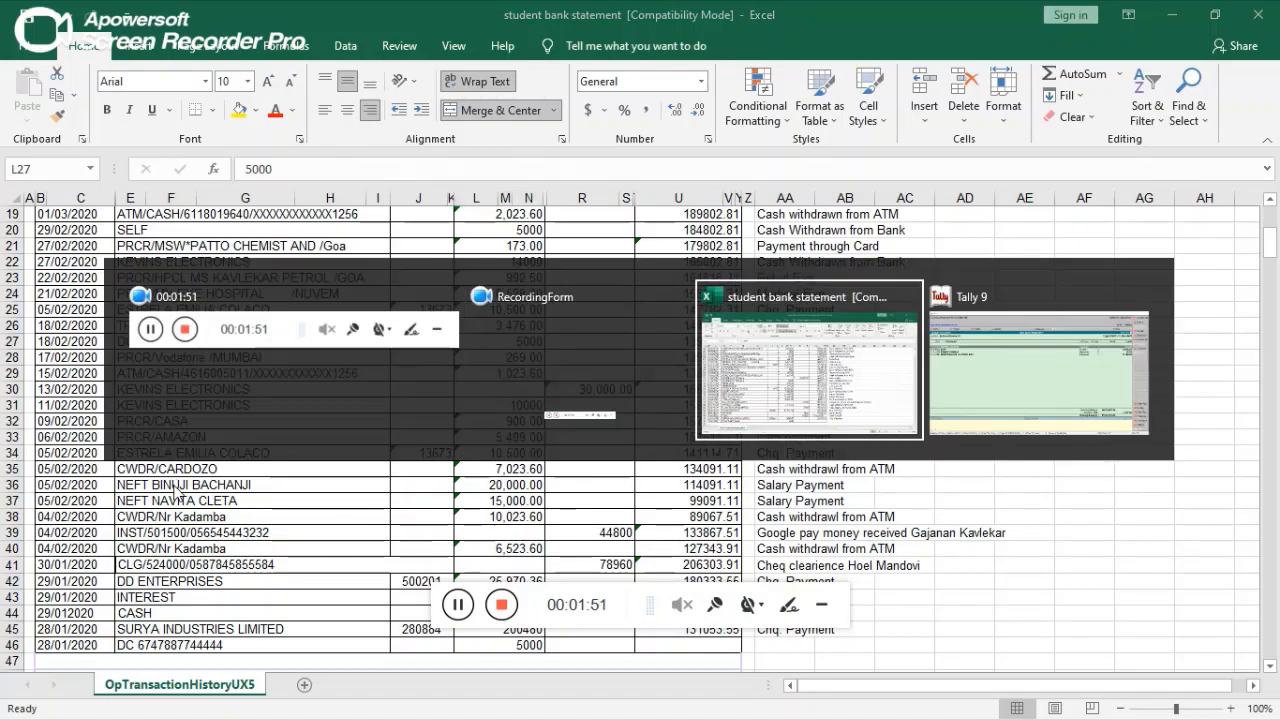
{"action": "key", "text": "alt+Tab"}
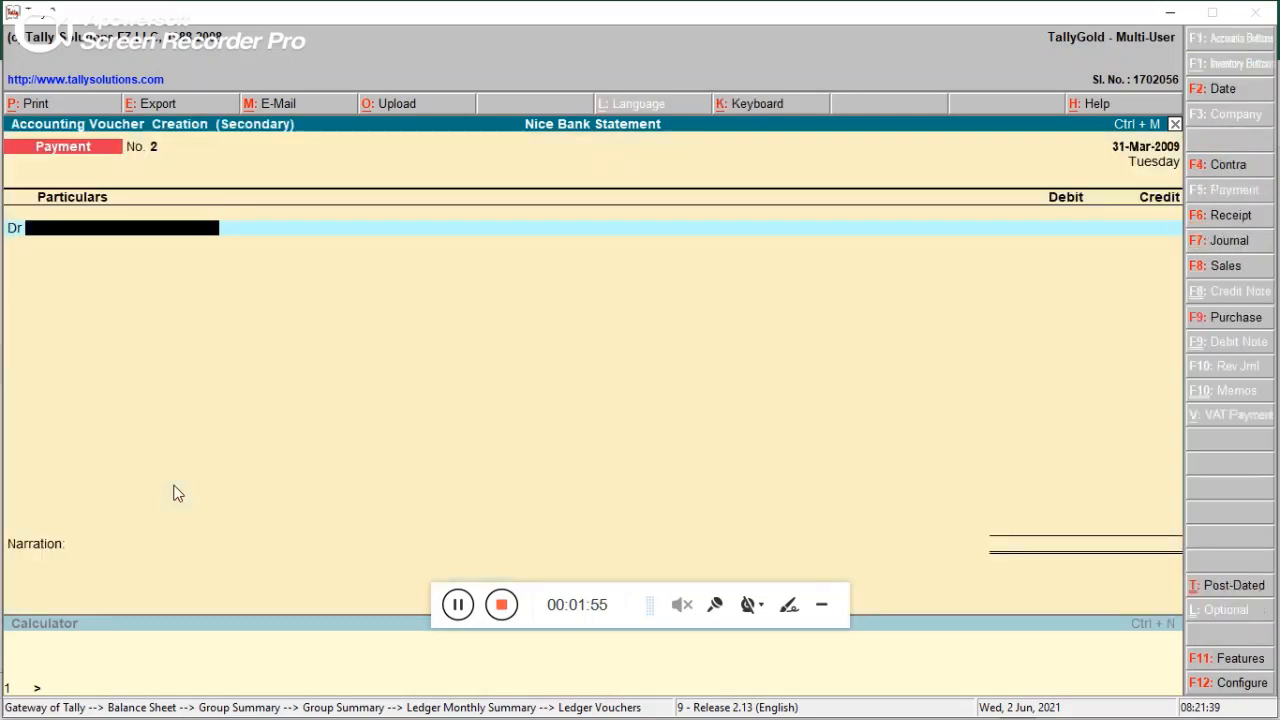
{"action": "key", "text": "alt+a"}
{"action": "type", "text": "BA"}
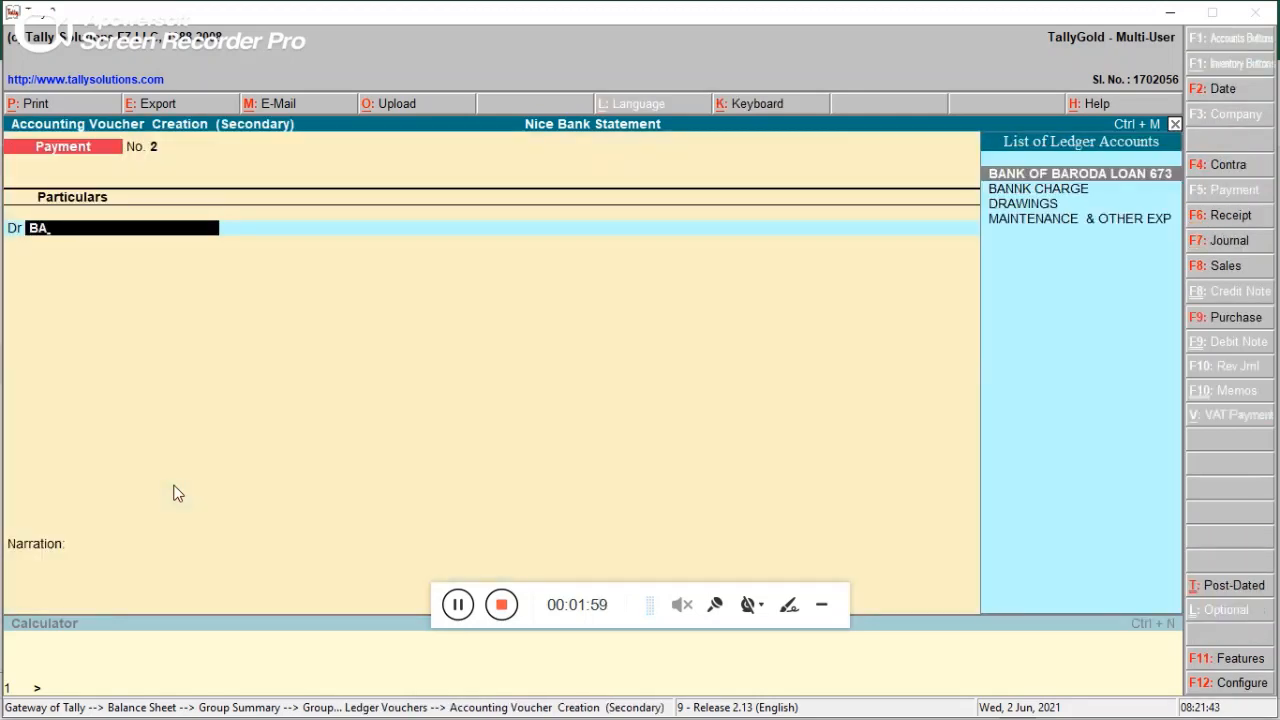
{"action": "key", "text": "Return"}
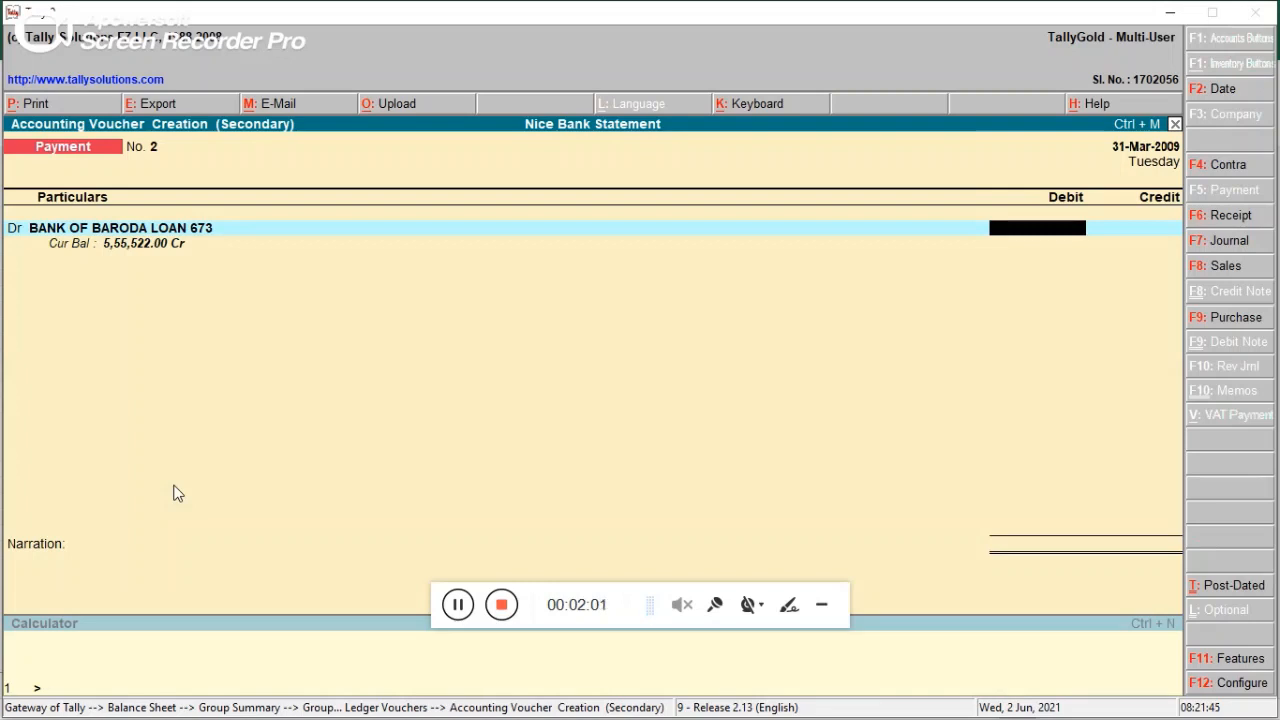
{"action": "type", "text": "5000"}
{"action": "key", "text": "Return"}
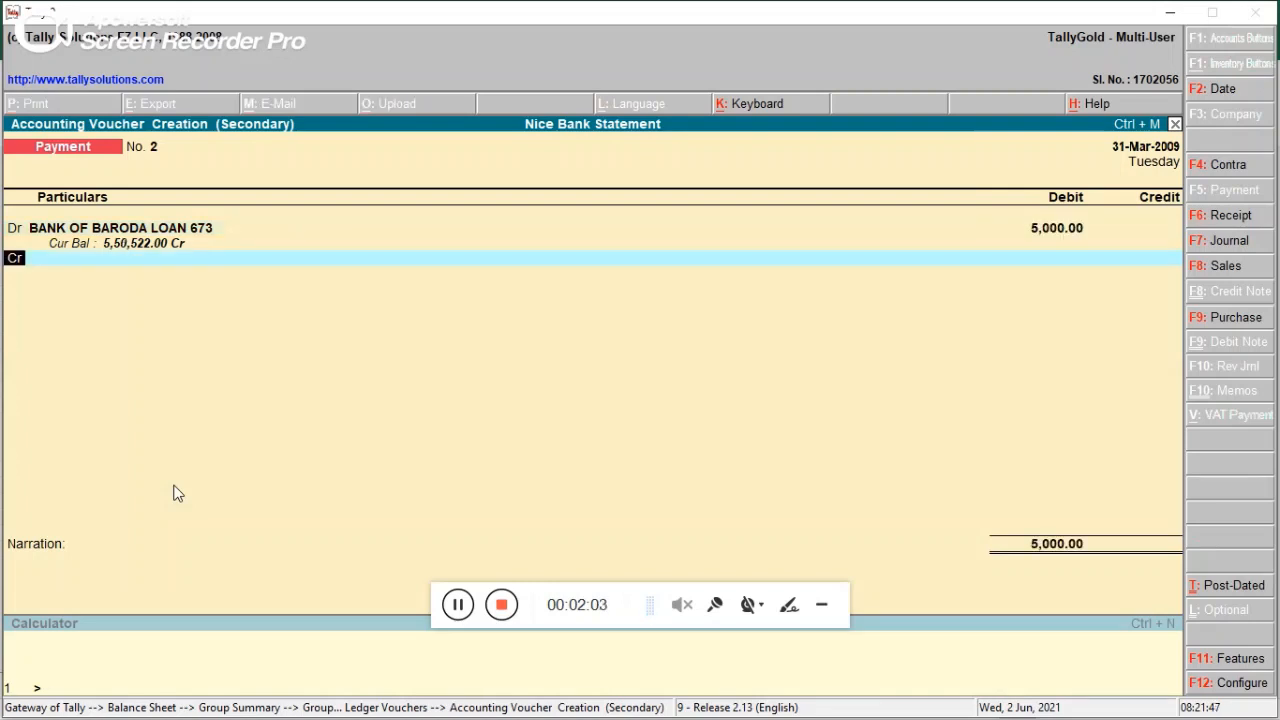
- Credit Bank of Baroda 20 with the 5,000.00 loan payment and save the voucher without entering a cheque number
{"action": "key", "text": "Return"}
{"action": "type", "text": "BAN"}
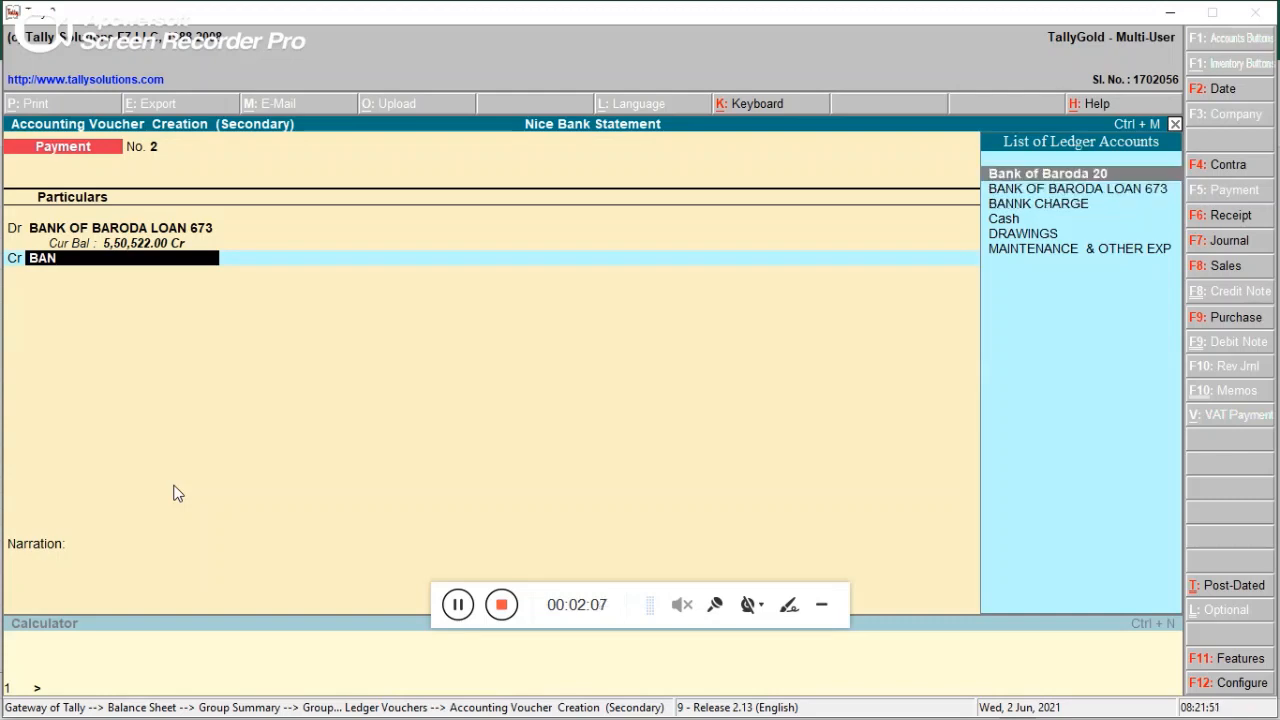
{"action": "key", "text": "Return"}
{"action": "key", "text": "Return"}
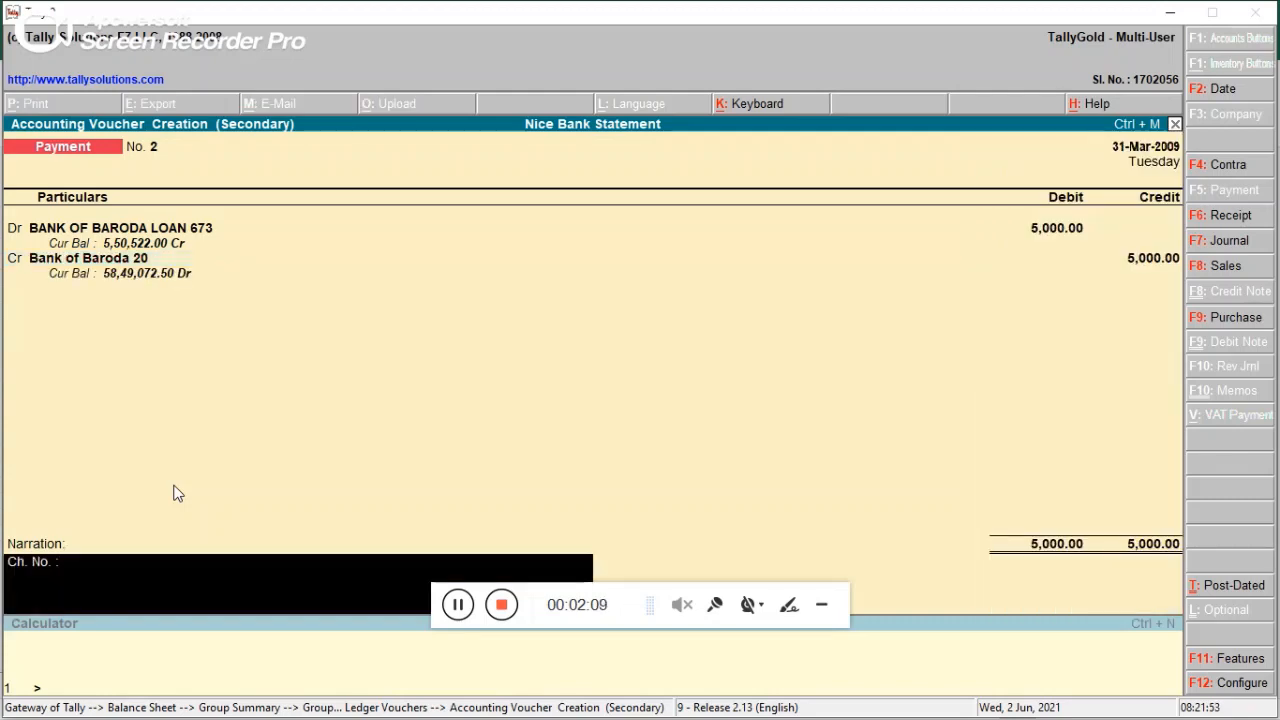
{"action": "key", "text": "Return"}
{"action": "key", "text": "Return"}
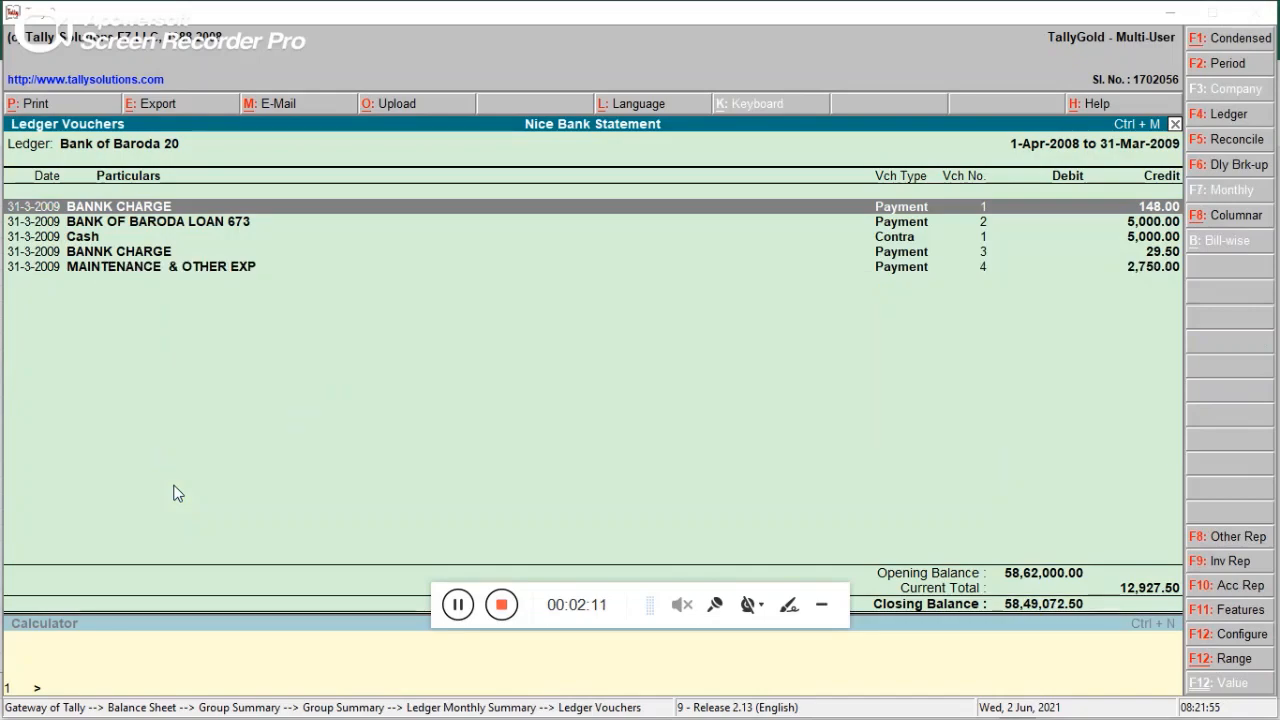
- Switch to the Excel statement and review the entries from the Vodafone card payment to the Kevins Electronics withdrawal of 11/02/2020
{"action": "key", "text": "alt+Tab"}
{"action": "key", "text": "alt+Tab"}
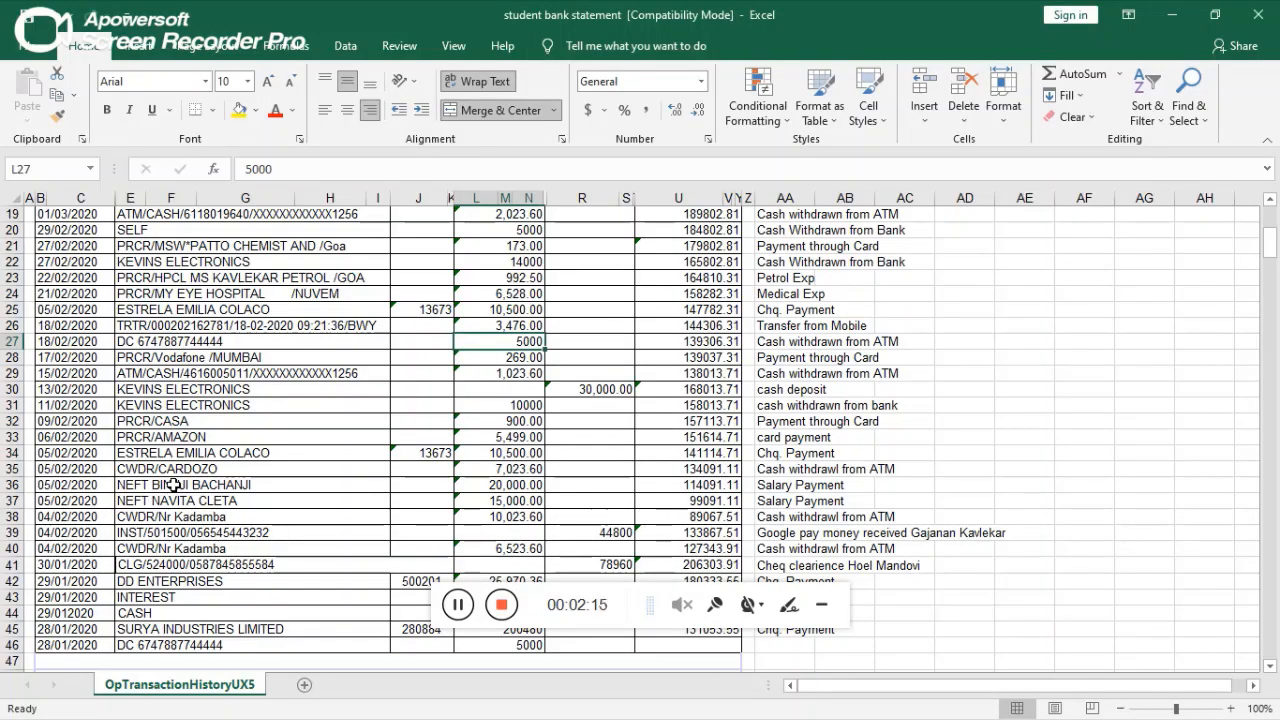
{"action": "key", "text": "Left"}
{"action": "key", "text": "Left"}
{"action": "key", "text": "Left"}
{"action": "key", "text": "Down"}
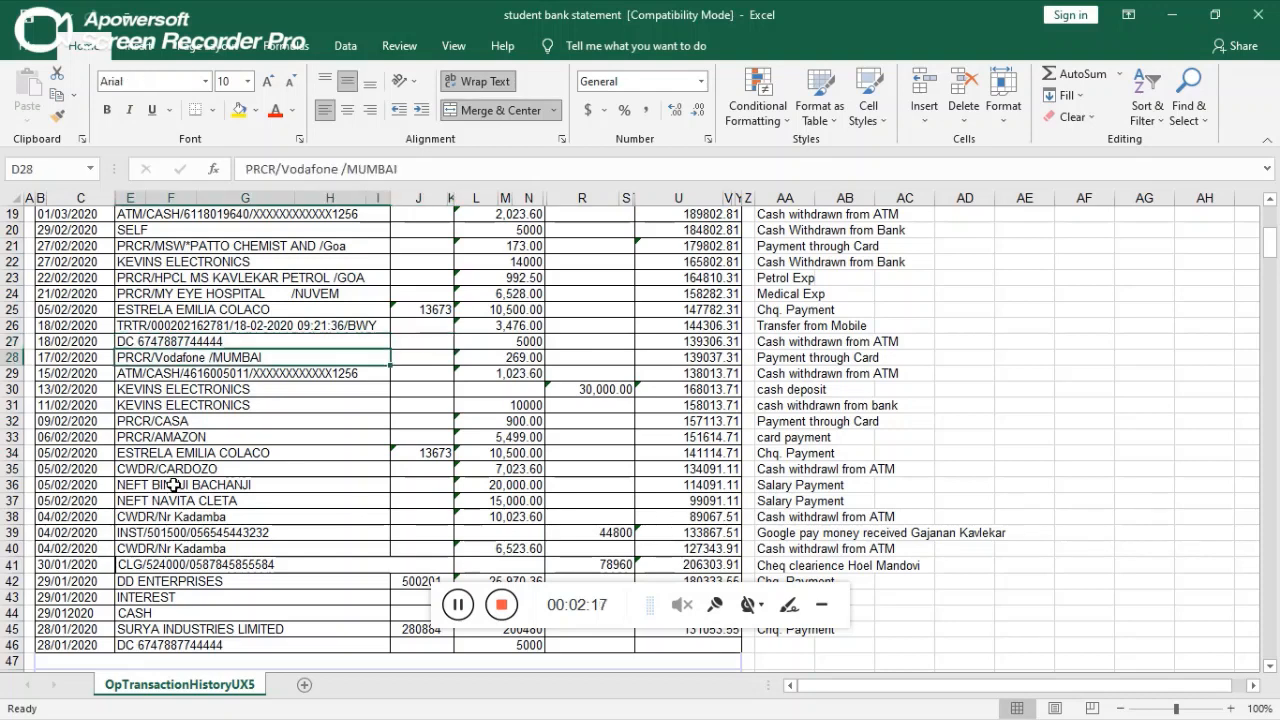
{"action": "key", "text": "Down"}
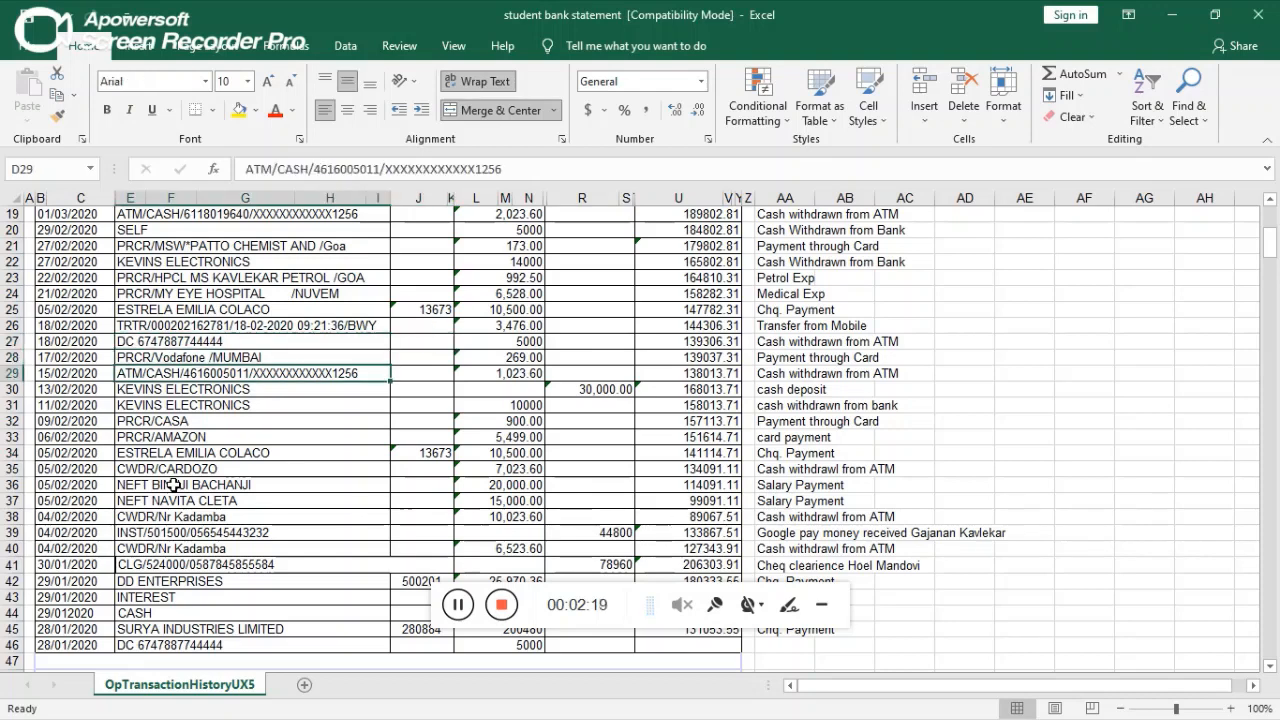
{"action": "key", "text": "Down"}
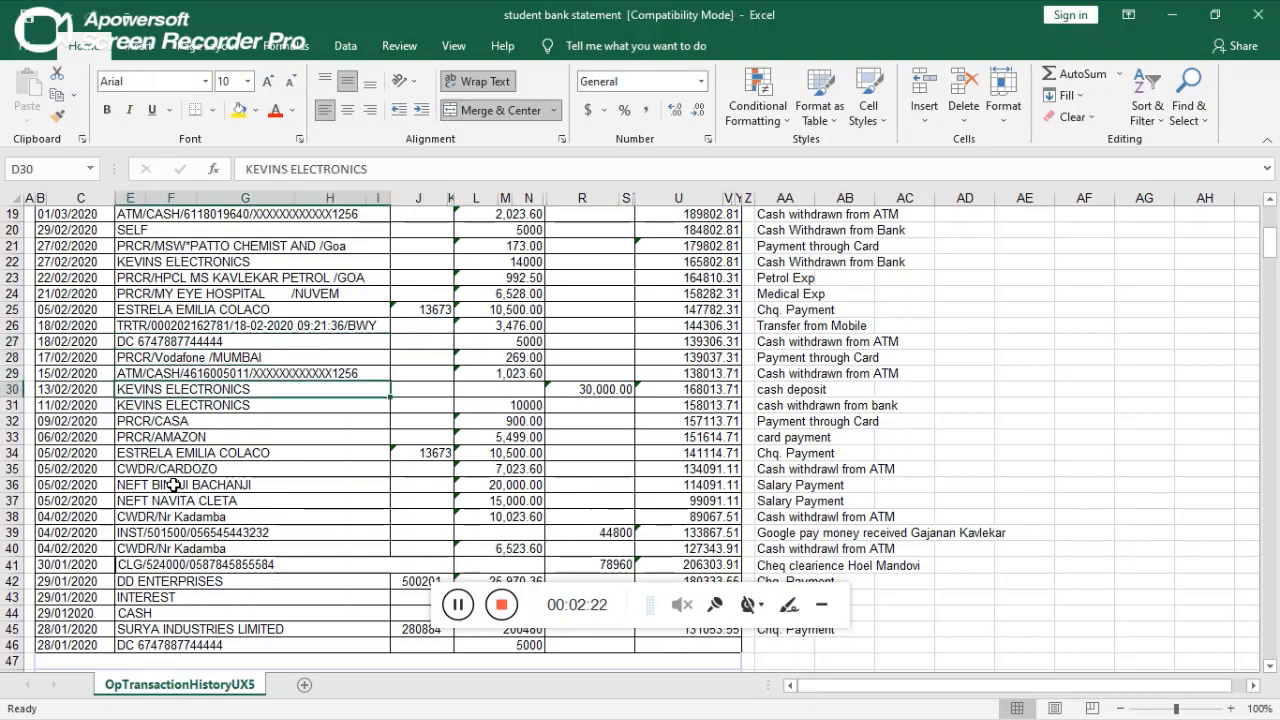
{"action": "key", "text": "Down"}
{"action": "key", "text": "Right"}
{"action": "key", "text": "Right"}
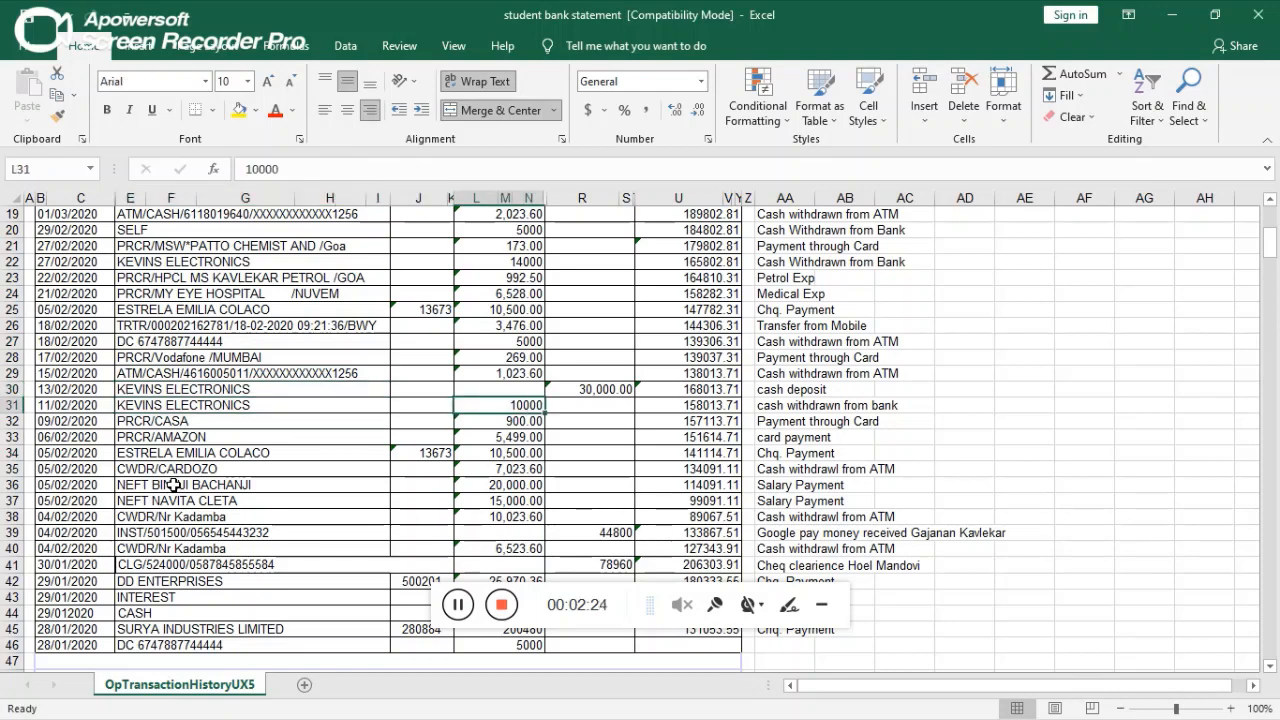
{"action": "key", "text": "Left"}
{"action": "key", "text": "Left"}
{"action": "key", "text": "Right"}
{"action": "key", "text": "Right"}
{"action": "key", "text": "Left"}
{"action": "key", "text": "Left"}
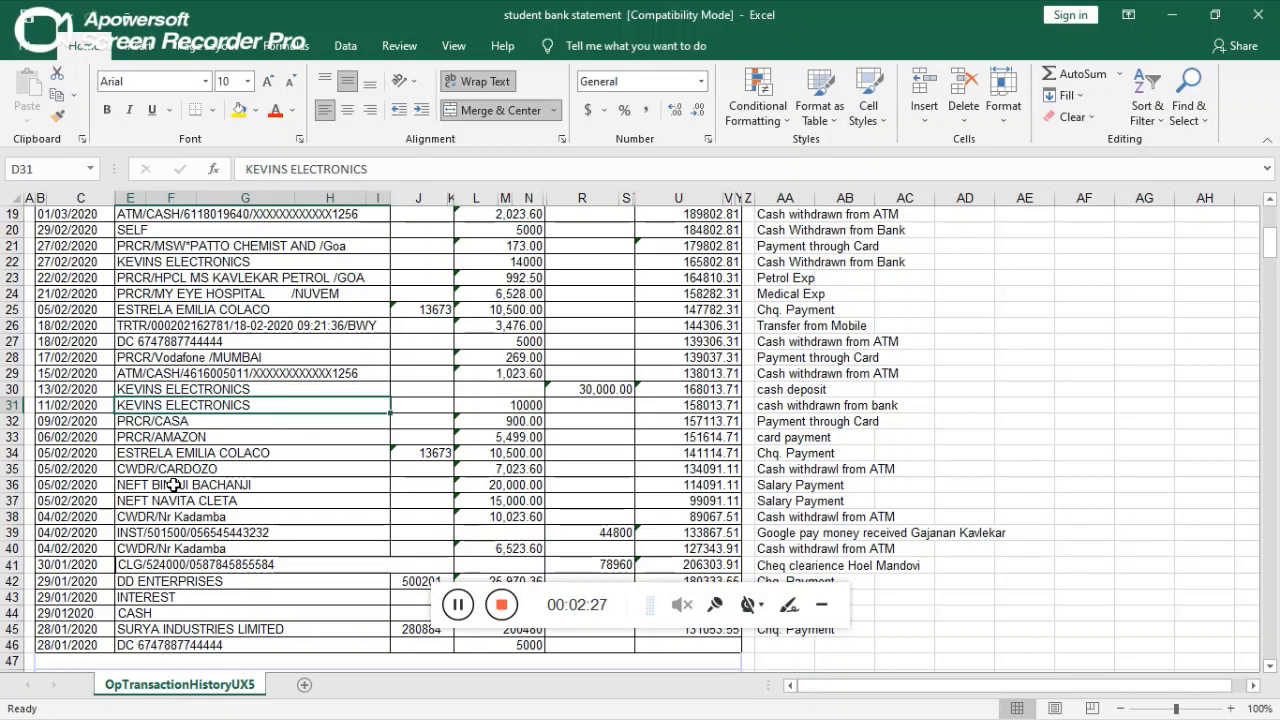
- Read on from the CASA and Amazon card payments to the two NEFT salary payments of 05/02/2020, and compare those two
{"action": "key", "text": "Down"}
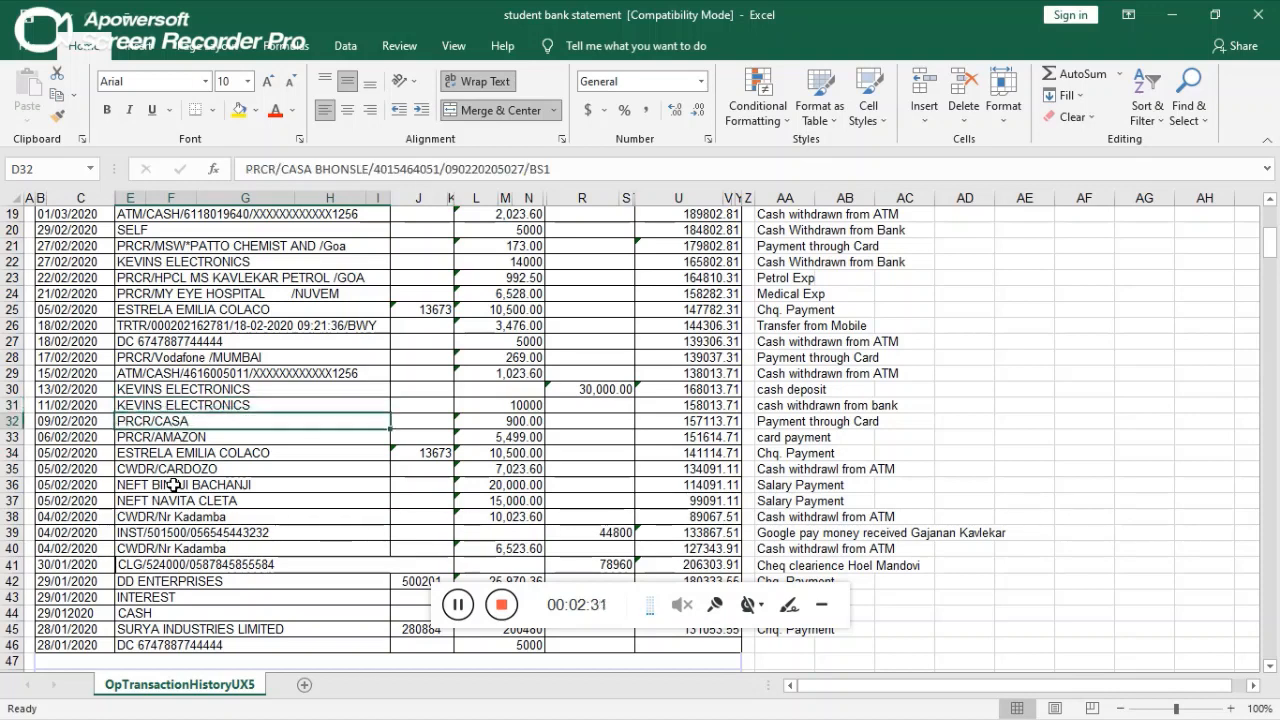
{"action": "key", "text": "Down"}
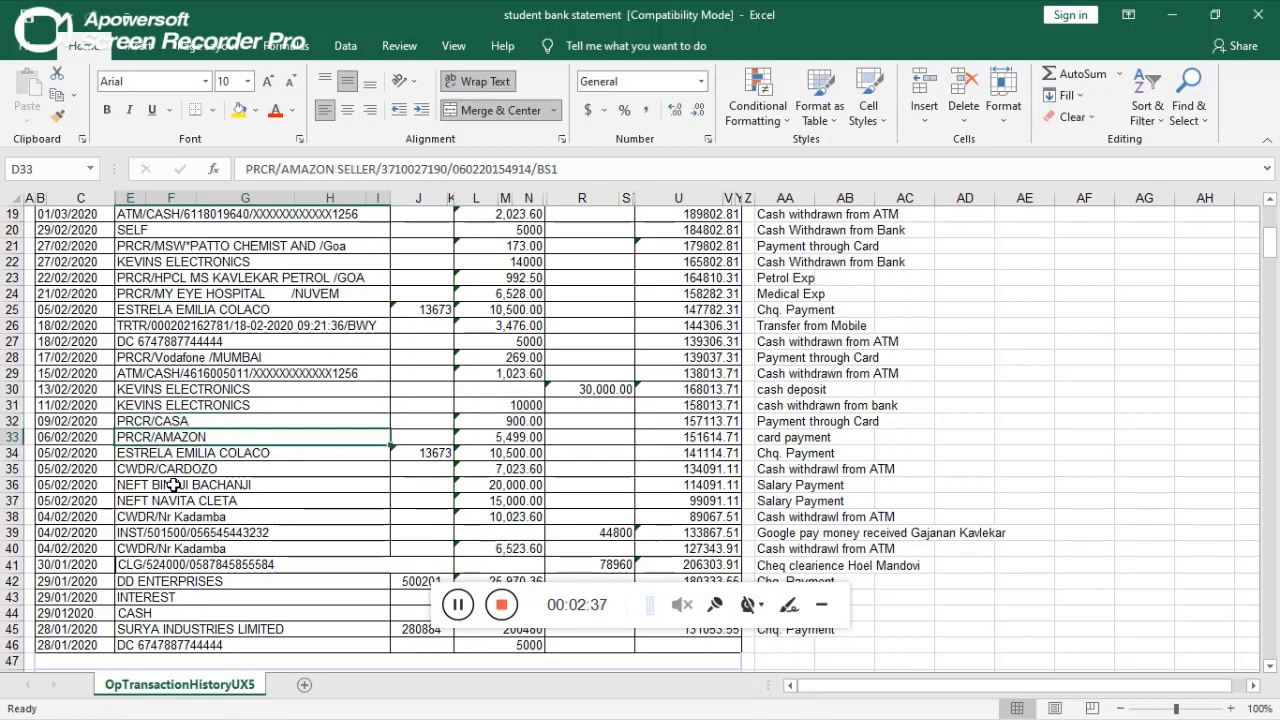
{"action": "key", "text": "Down"}
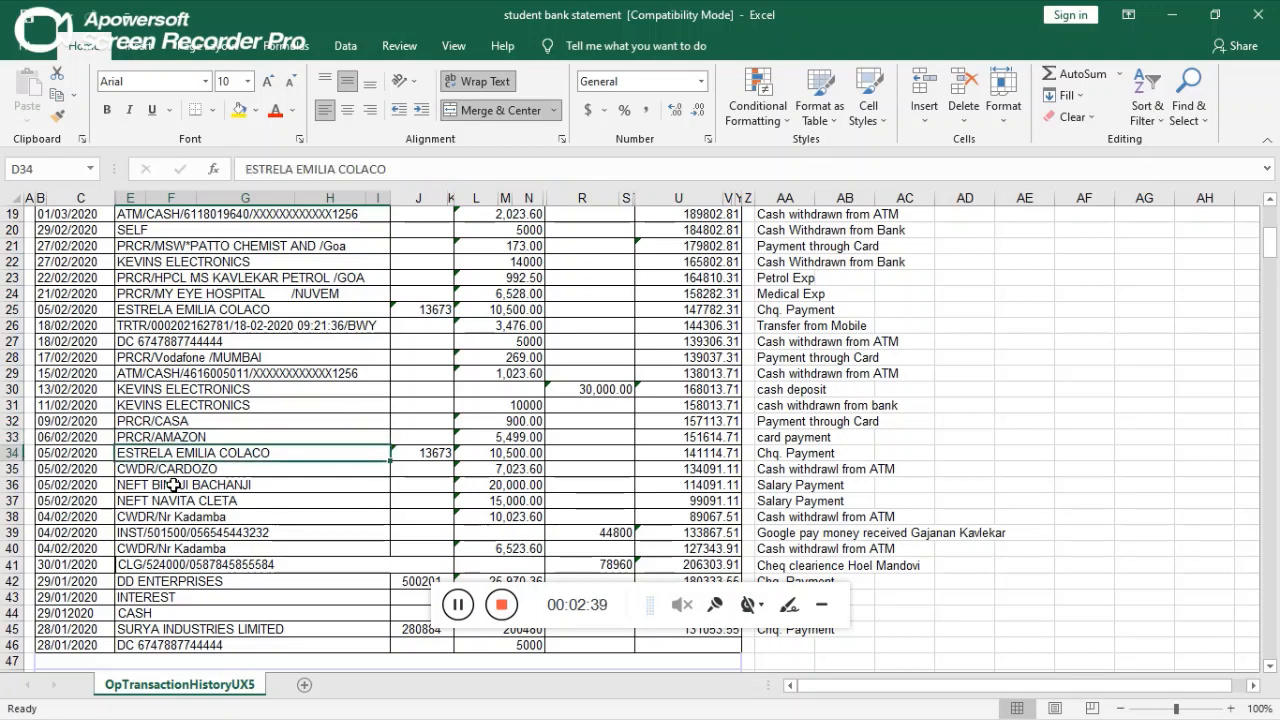
{"action": "key", "text": "Down"}
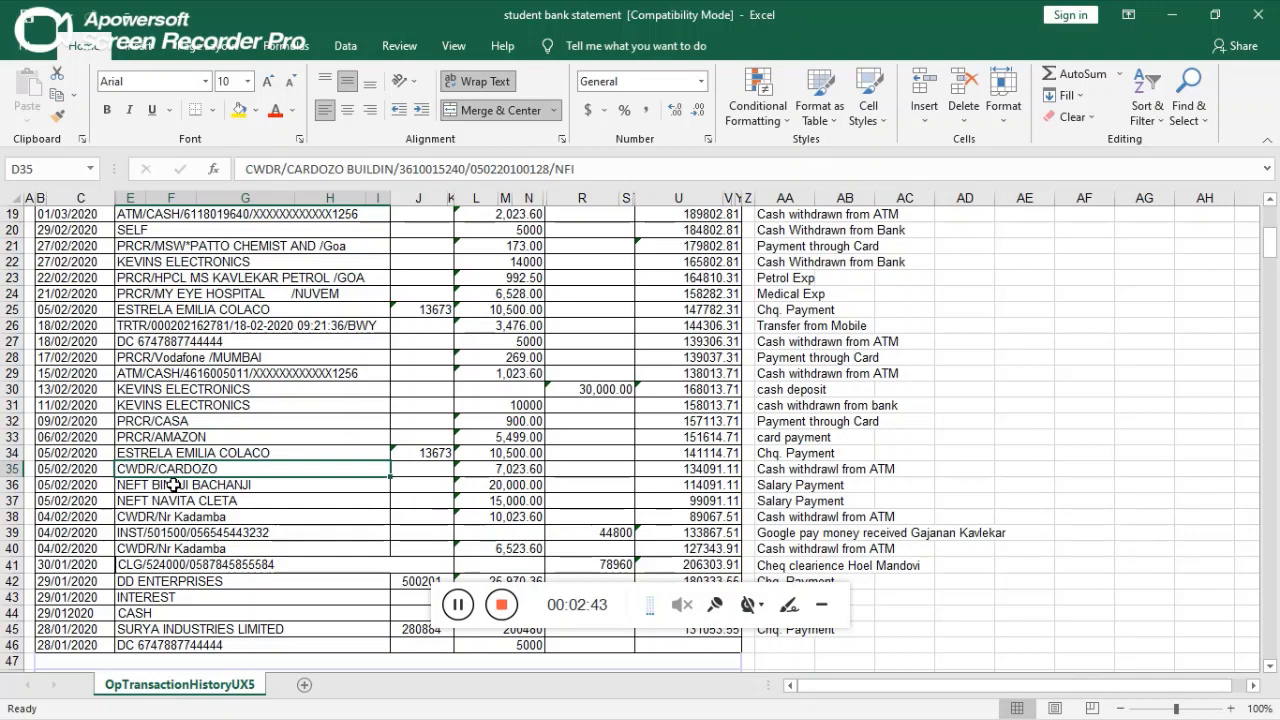
{"action": "key", "text": "Down"}
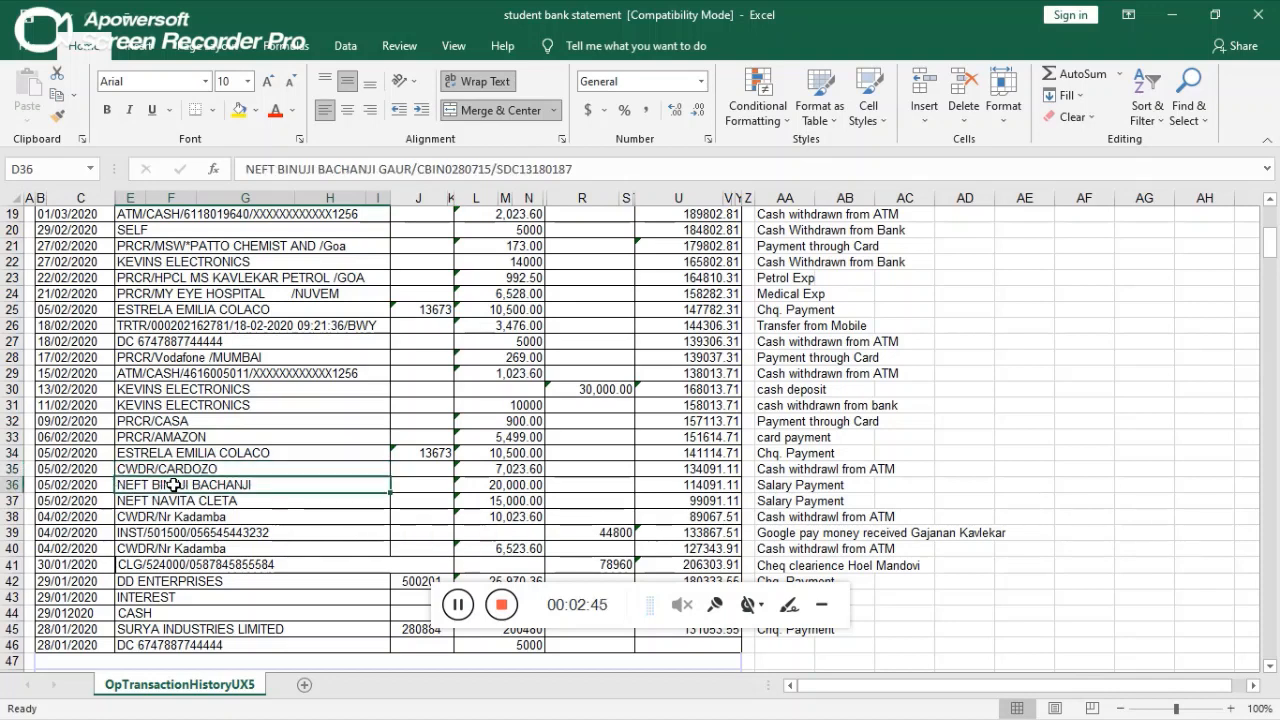
{"action": "key", "text": "Down"}
{"action": "key", "text": "Up"}
{"action": "key", "text": "Down"}
{"action": "key", "text": "Up"}
{"action": "key", "text": "Down"}
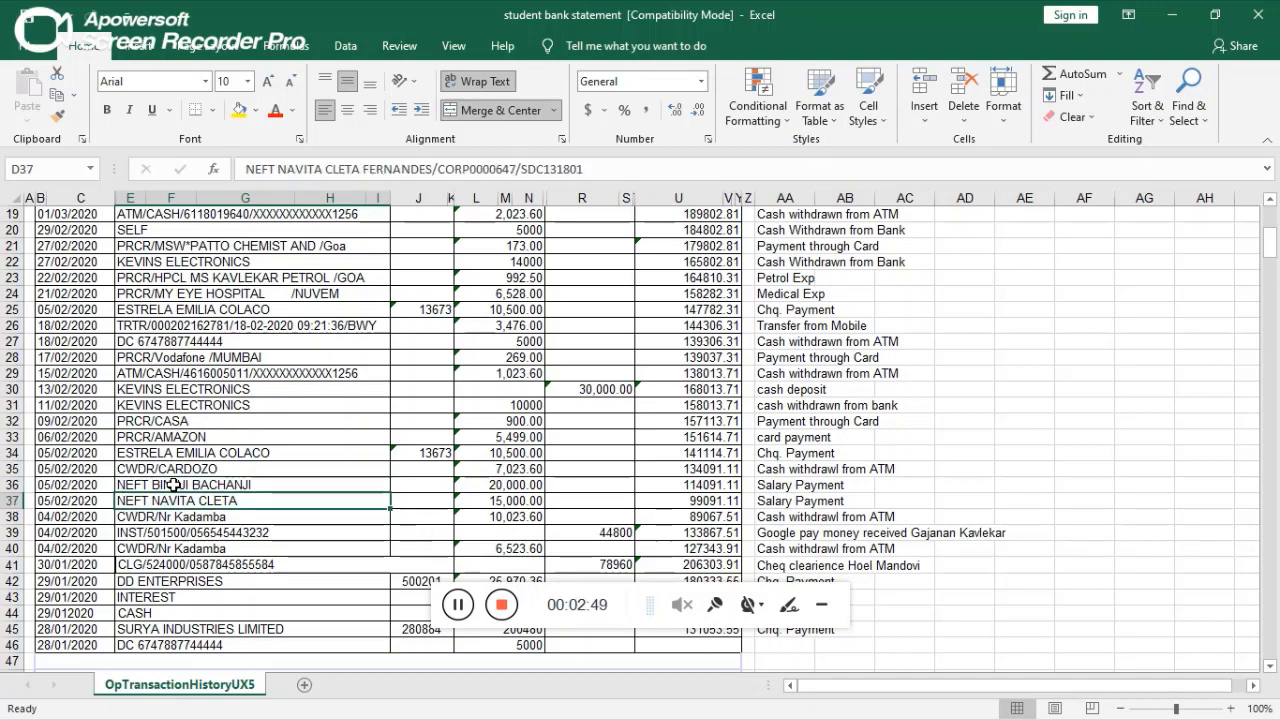
{"action": "key", "text": "Up"}
{"action": "key", "text": "Down"}
{"action": "key", "text": "Up"}
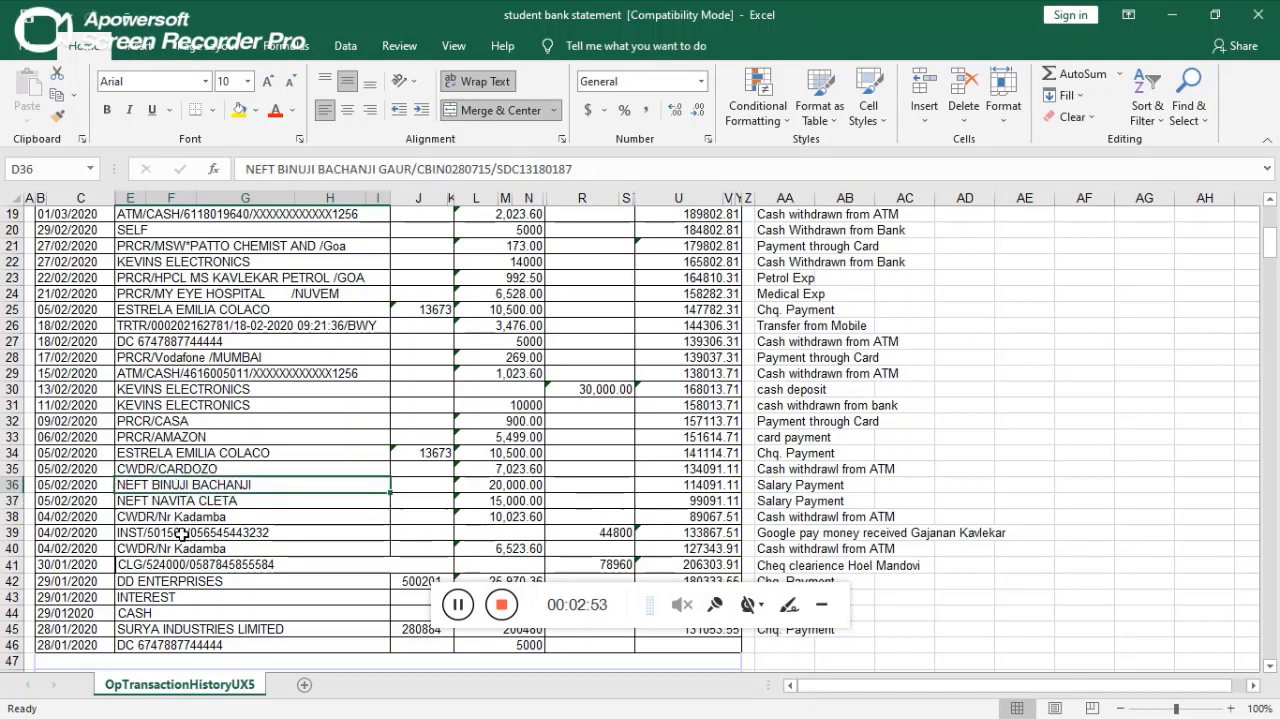
- Examine the NEFT salary payments, the following CWDR Kadamba withdrawal, and the withdrawal amount of the first salary payment
{"action": "left_click", "coordinate": [502, 605]}
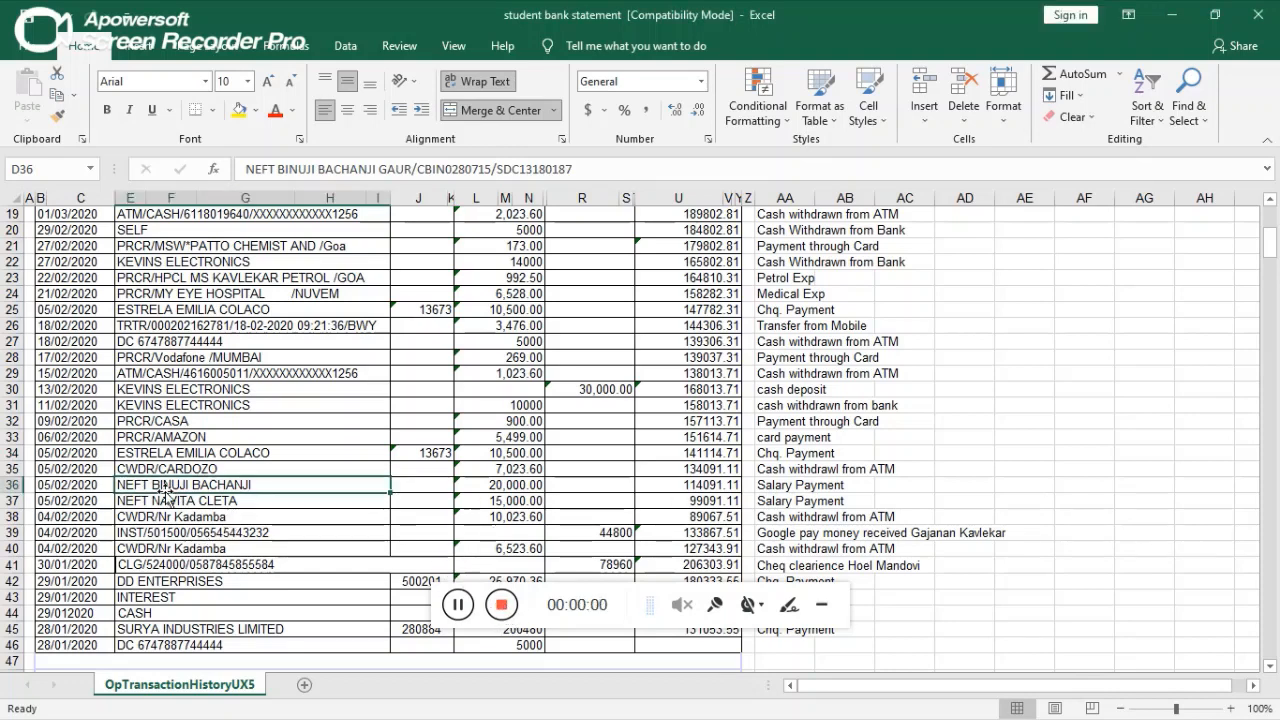
{"action": "key", "text": "Down"}
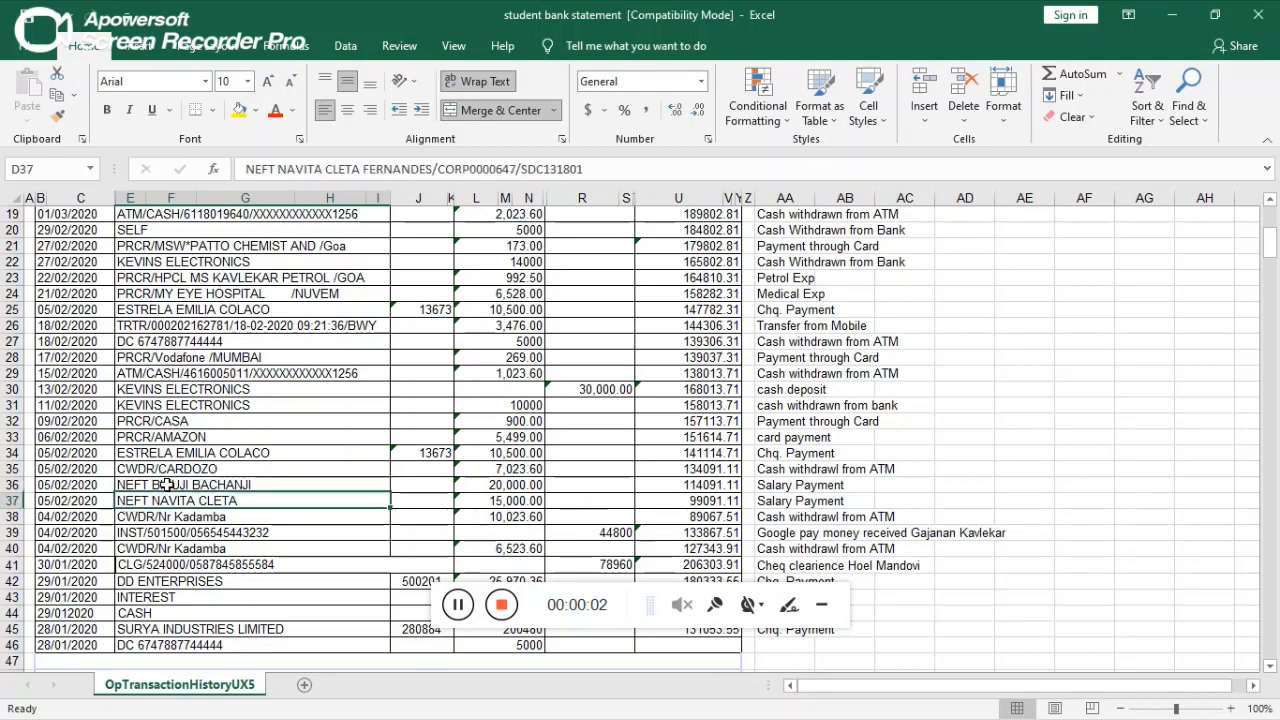
{"action": "key", "text": "Up"}
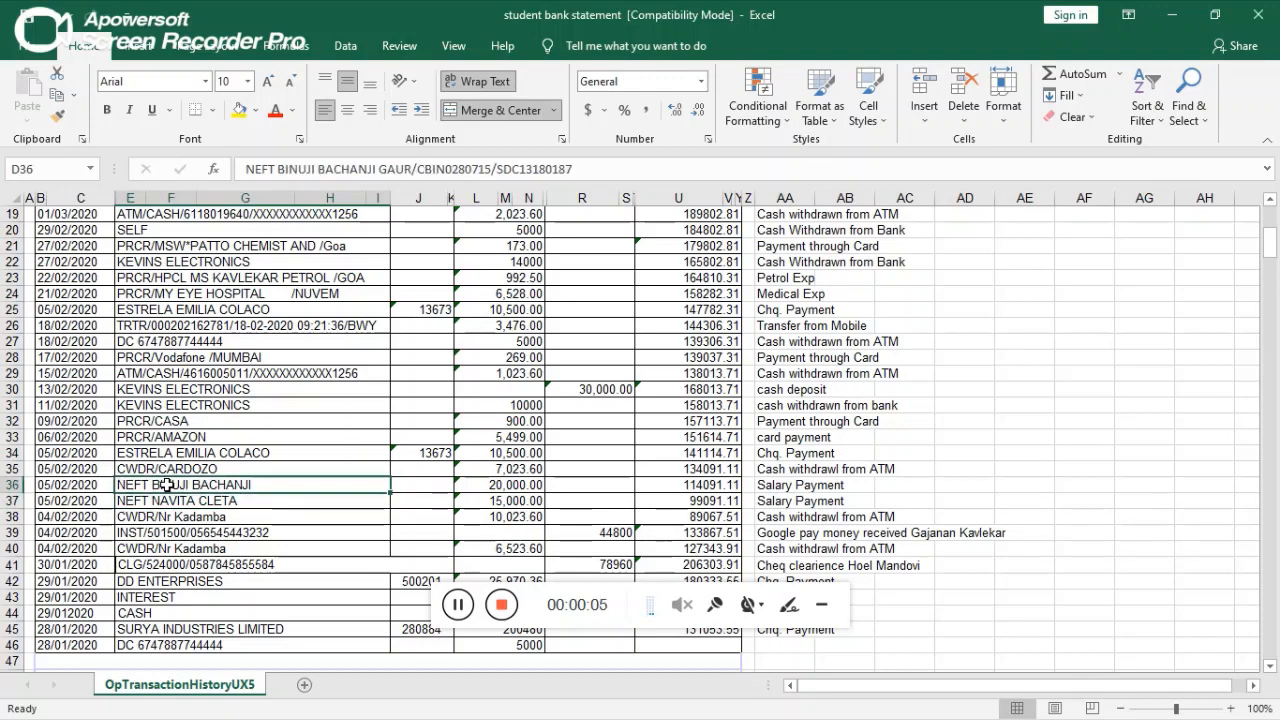
{"action": "key", "text": "Down"}
{"action": "key", "text": "Down"}
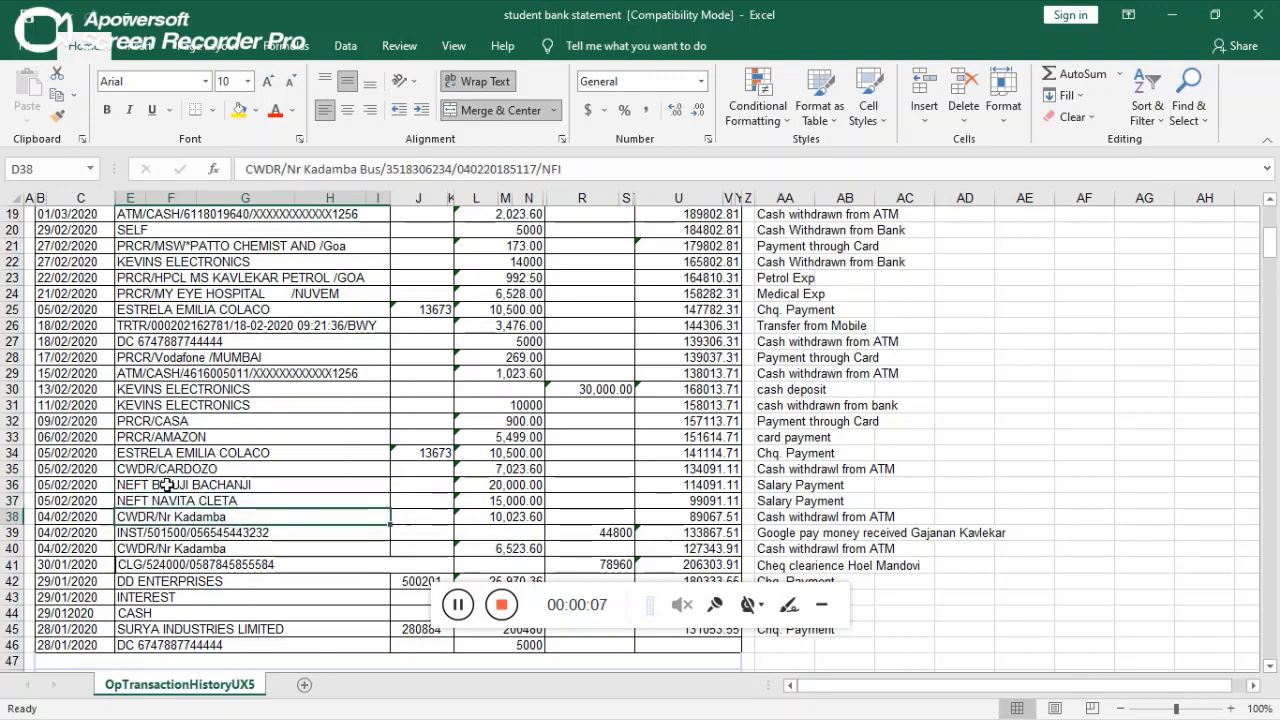
{"action": "key", "text": "Up"}
{"action": "key", "text": "Up"}
{"action": "key", "text": "Right"}
{"action": "key", "text": "Right"}
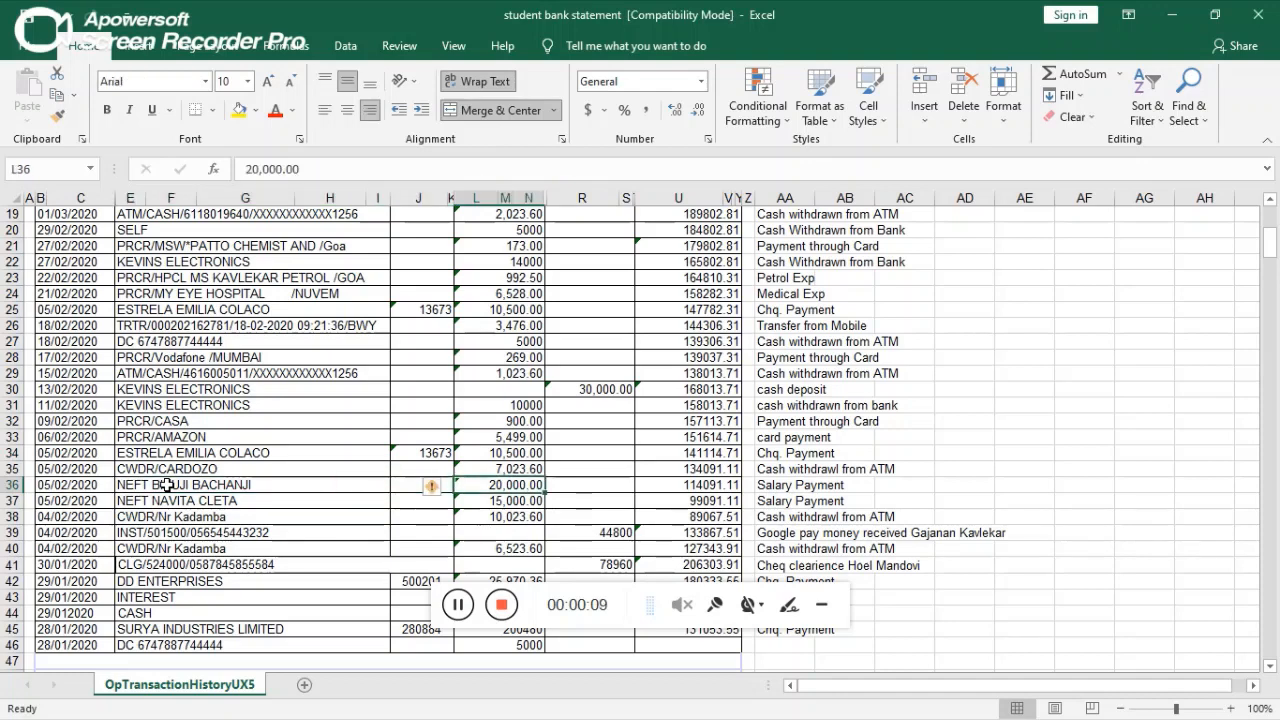
{"action": "key", "text": "Left"}
{"action": "key", "text": "Left"}
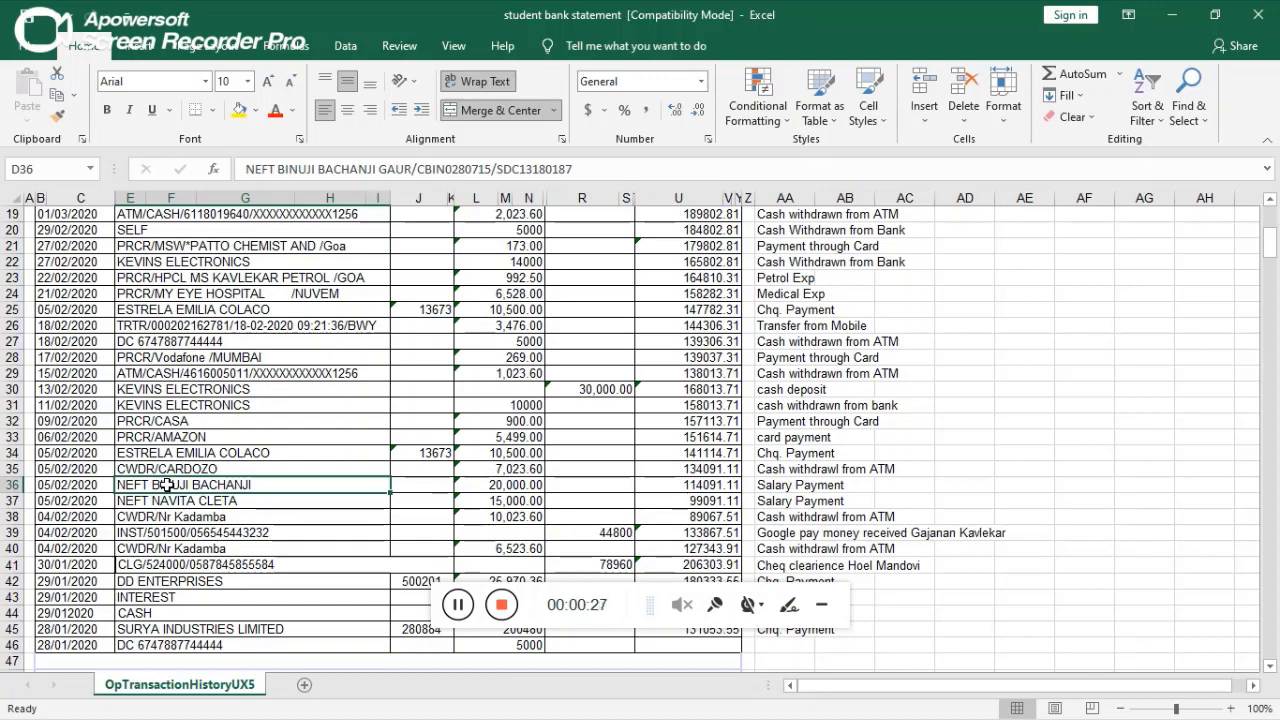
- Switch to Tally and look through the vouchers recorded in the Bank of Baroda 20 ledger
{"action": "key", "text": "alt+Tab"}
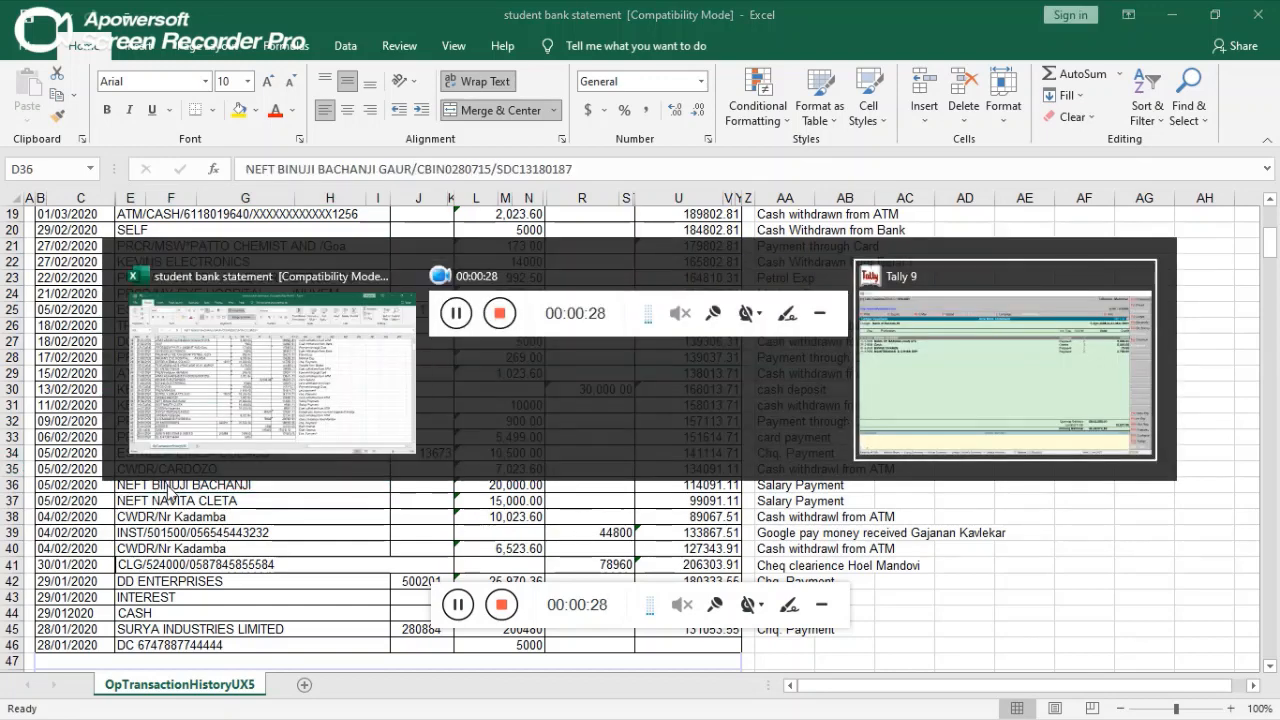
{"action": "key", "text": "Down"}
{"action": "key", "text": "Down"}
{"action": "key", "text": "Down"}
{"action": "key", "text": "Down"}
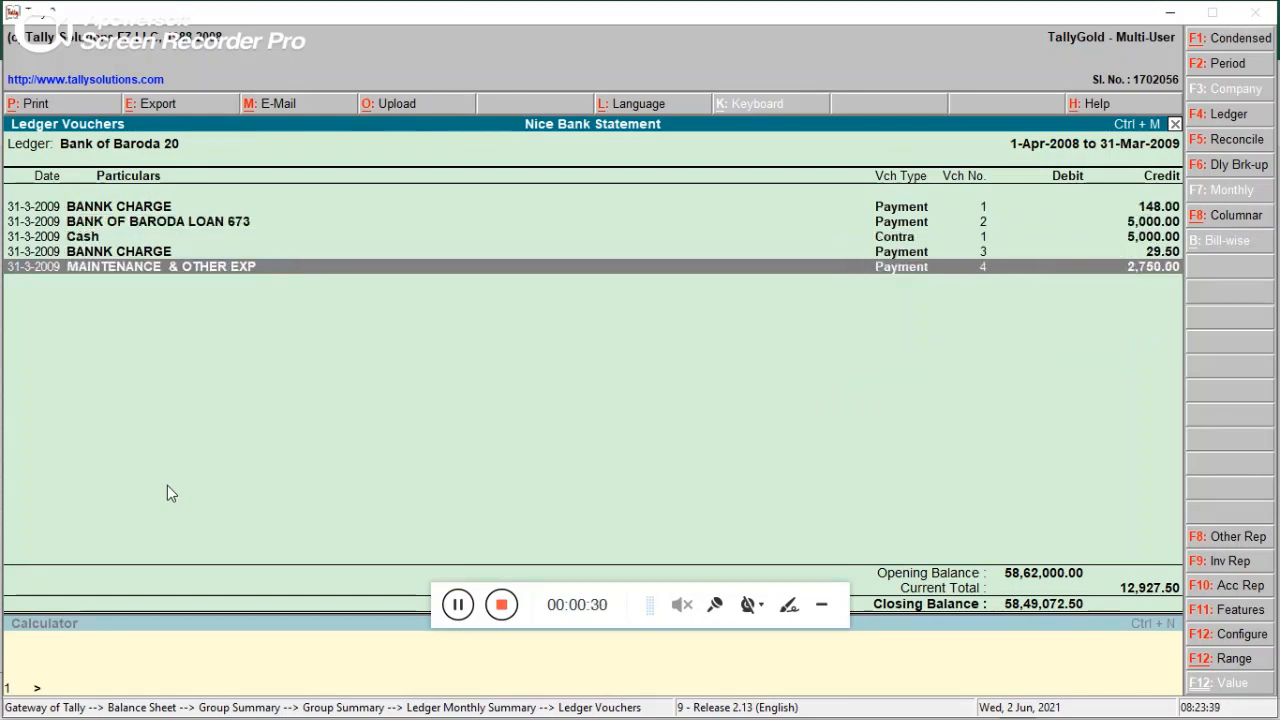
{"action": "key", "text": "Up"}
{"action": "key", "text": "Up"}
{"action": "key", "text": "Up"}
{"action": "key", "text": "Up"}
{"action": "key", "text": "Down"}
{"action": "key", "text": "Down"}
{"action": "key", "text": "Down"}
{"action": "key", "text": "Down"}
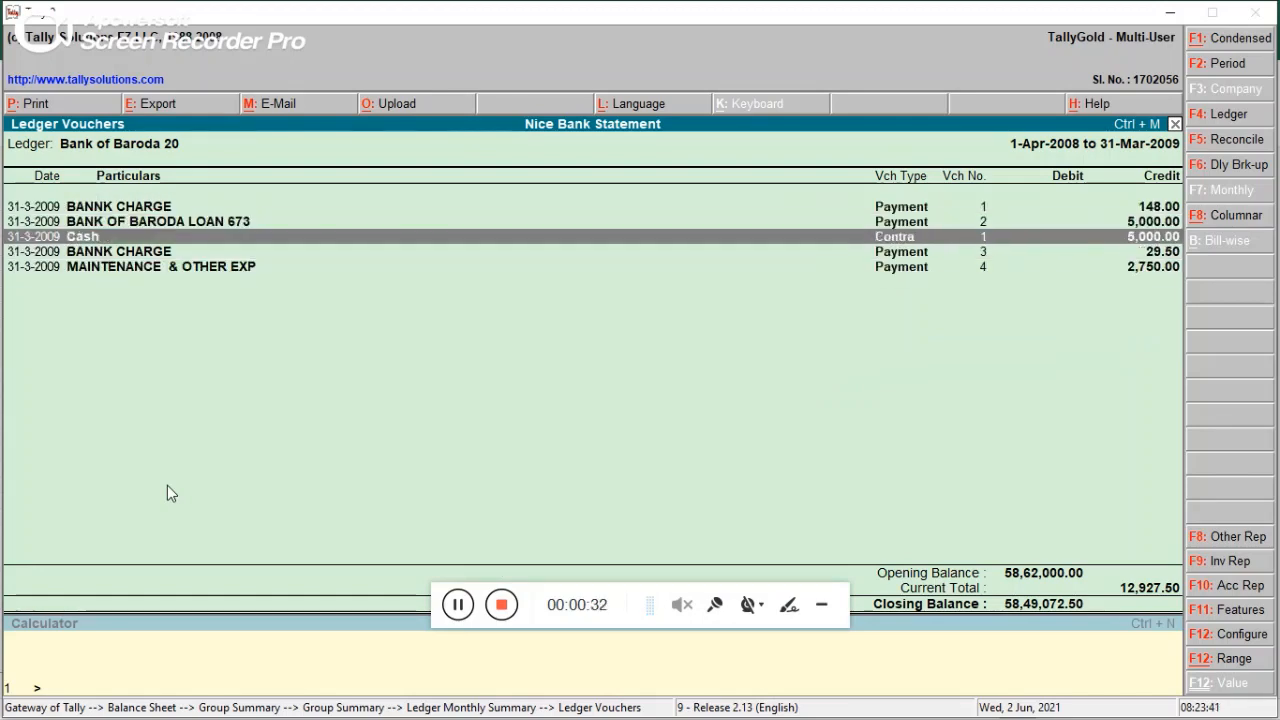
{"action": "key", "text": "Up"}
- Switch to the Excel statement and examine the INST receipt of 04/02/2020 and the CLG cheque clearance of 30/01/2020
{"action": "key", "text": "alt+Tab"}
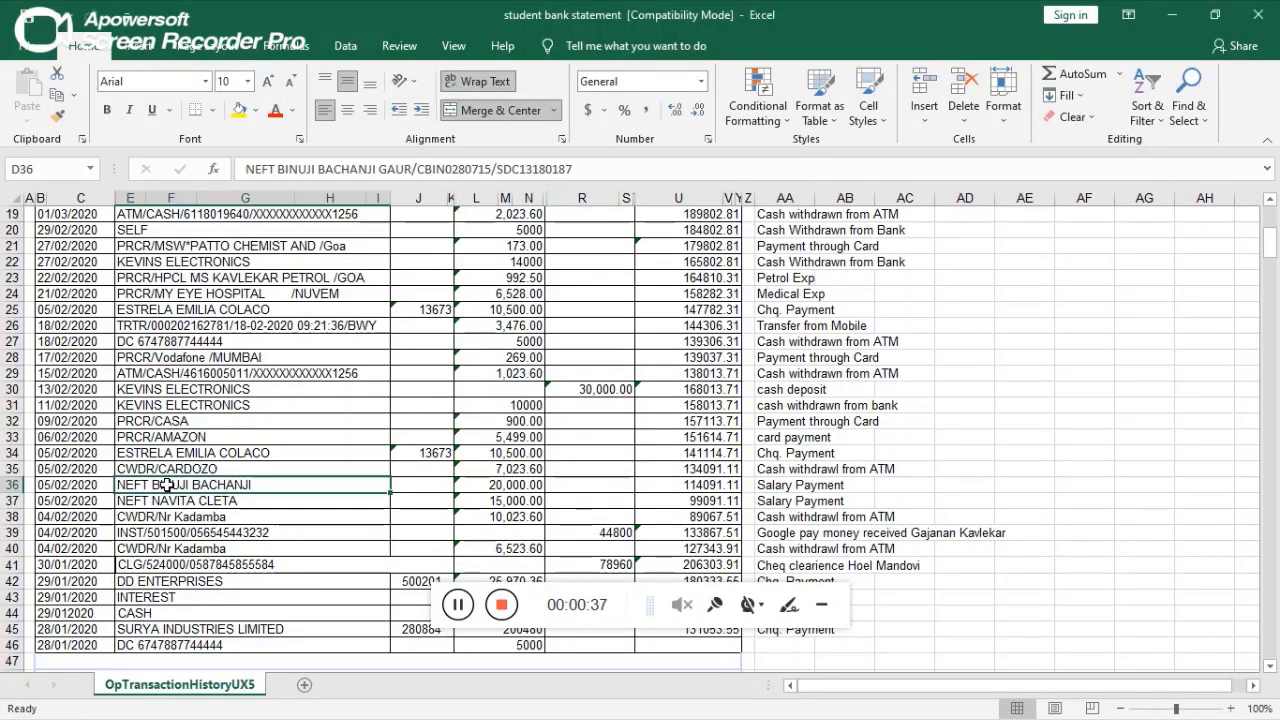
{"action": "key", "text": "Home"}
{"action": "key", "text": "Down"}
{"action": "key", "text": "Down"}
{"action": "key", "text": "Down"}
{"action": "key", "text": "Down"}
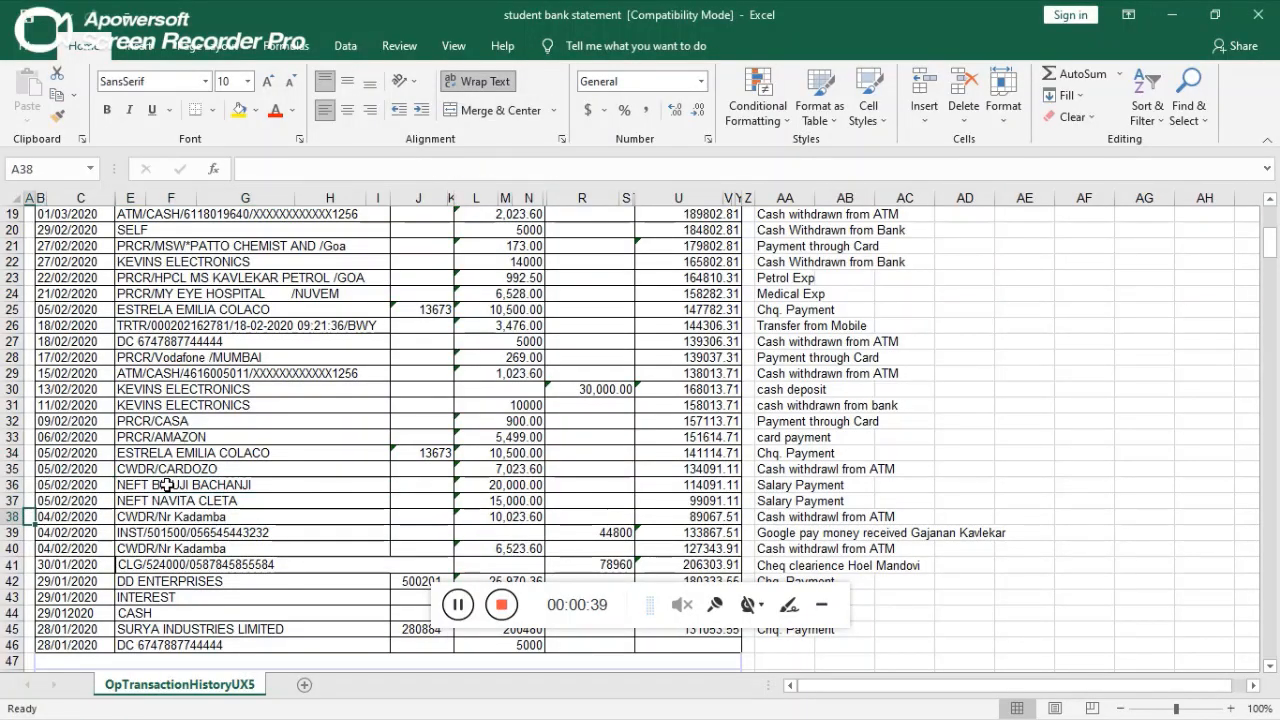
{"action": "key", "text": "Right"}
{"action": "key", "text": "Right"}
{"action": "key", "text": "Up"}
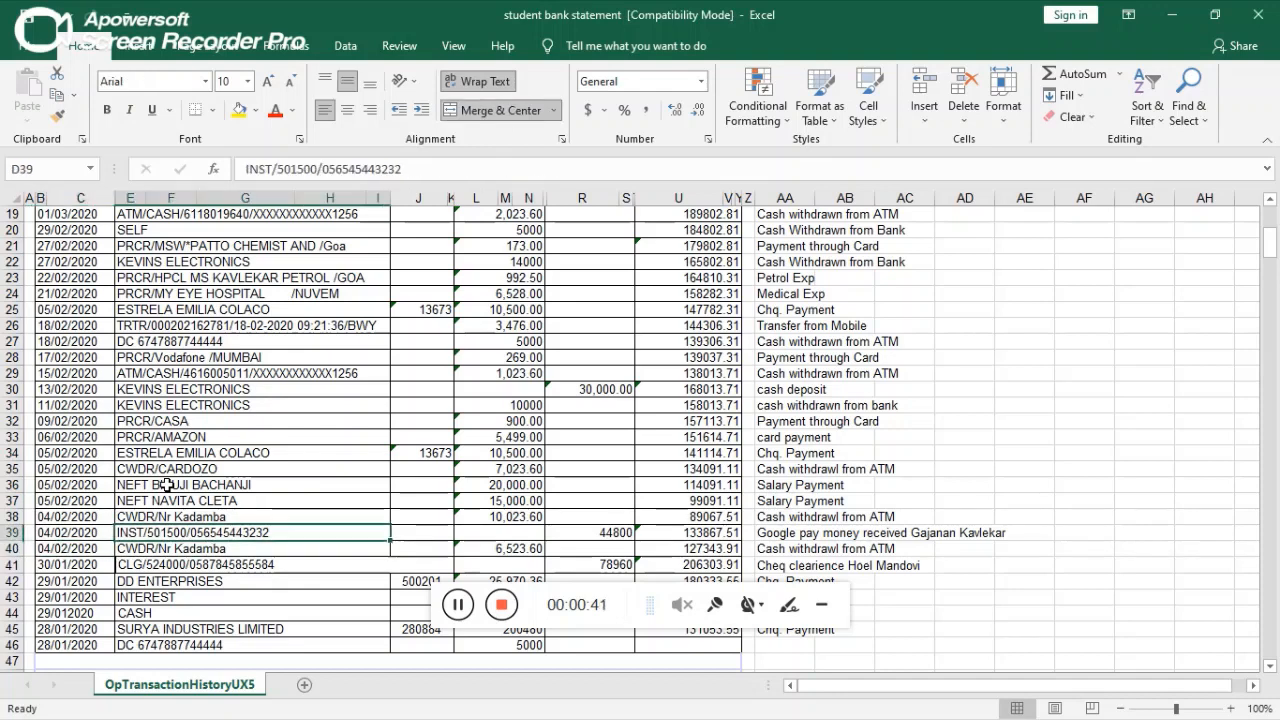
{"action": "key", "text": "Down"}
{"action": "key", "text": "Up"}
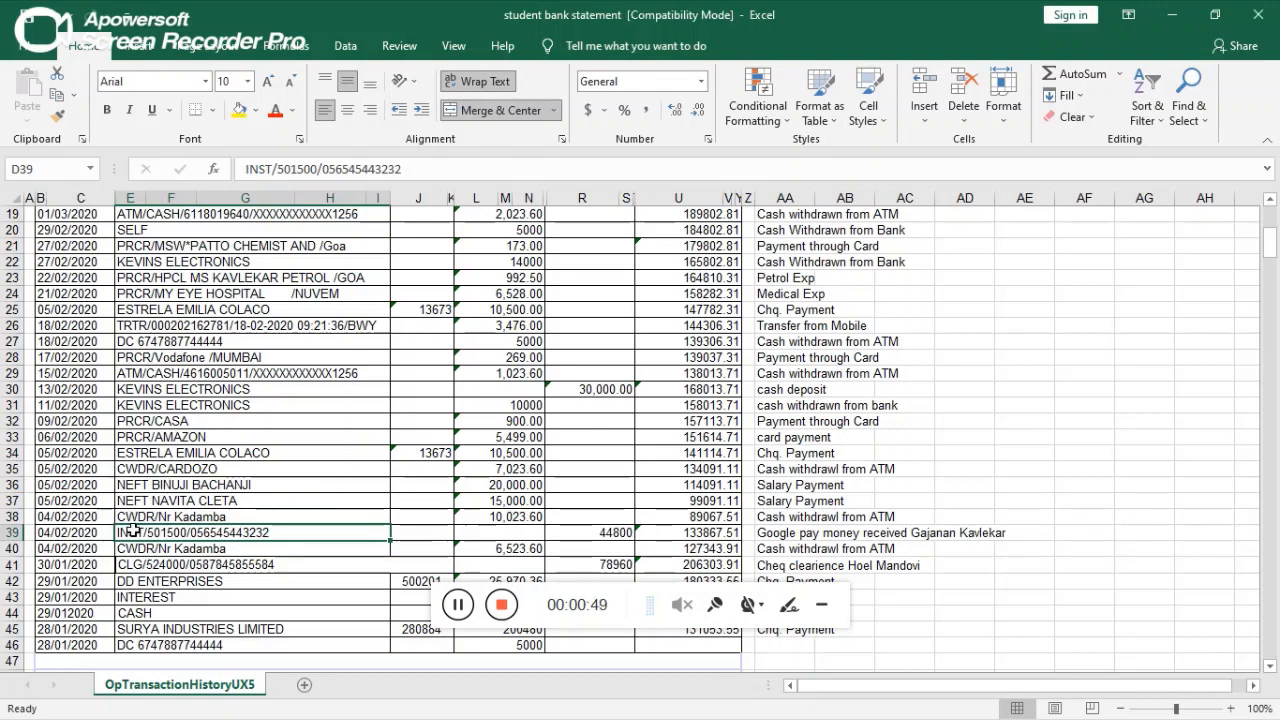
{"action": "left_click", "coordinate": [137, 562]}
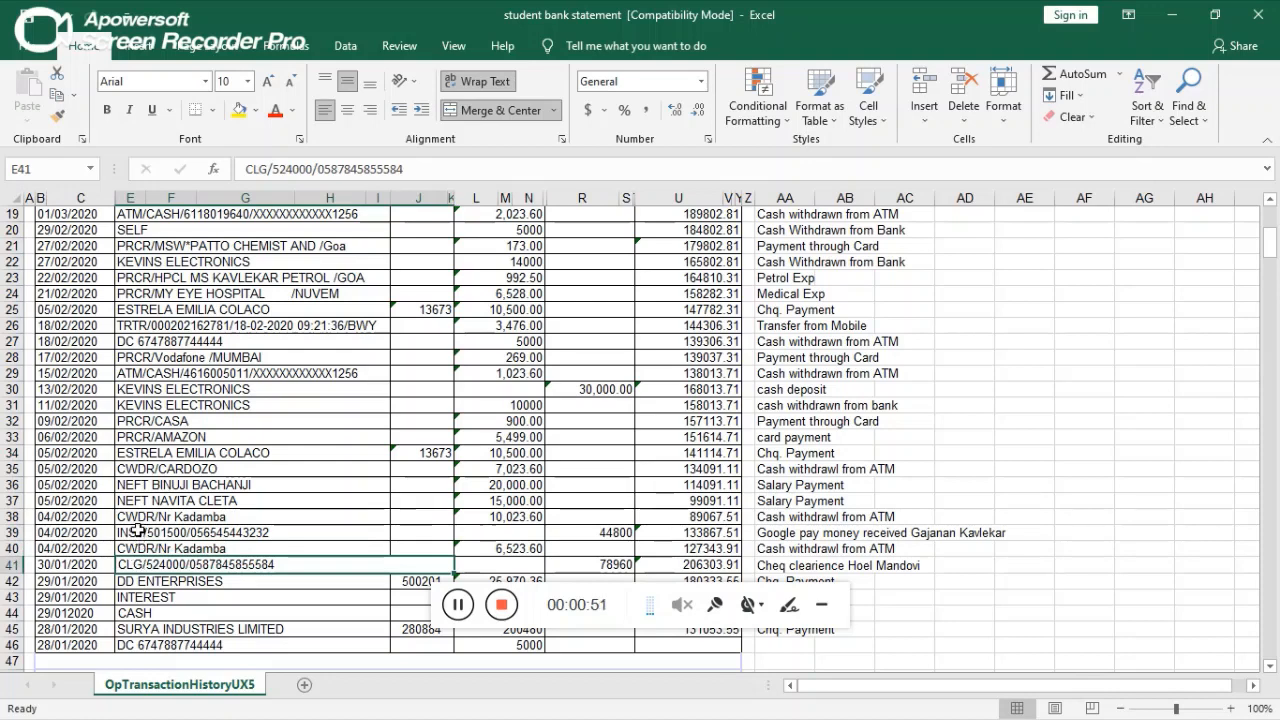
- Compare the INST receipt of 04/02/2020 with the CLG cheque clearance, and examine the Kadamba cash withdrawal between them
{"action": "left_click", "coordinate": [138, 528]}
{"action": "left_click", "coordinate": [134, 563]}
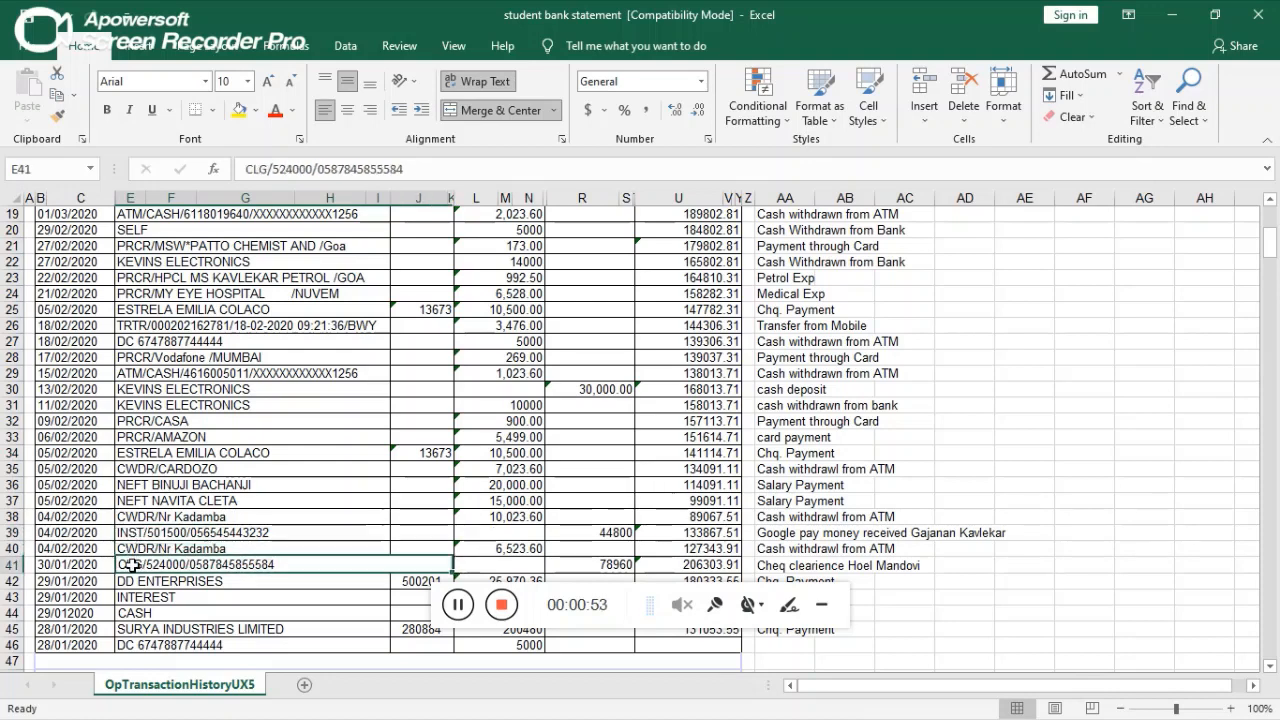
{"action": "left_click", "coordinate": [135, 530]}
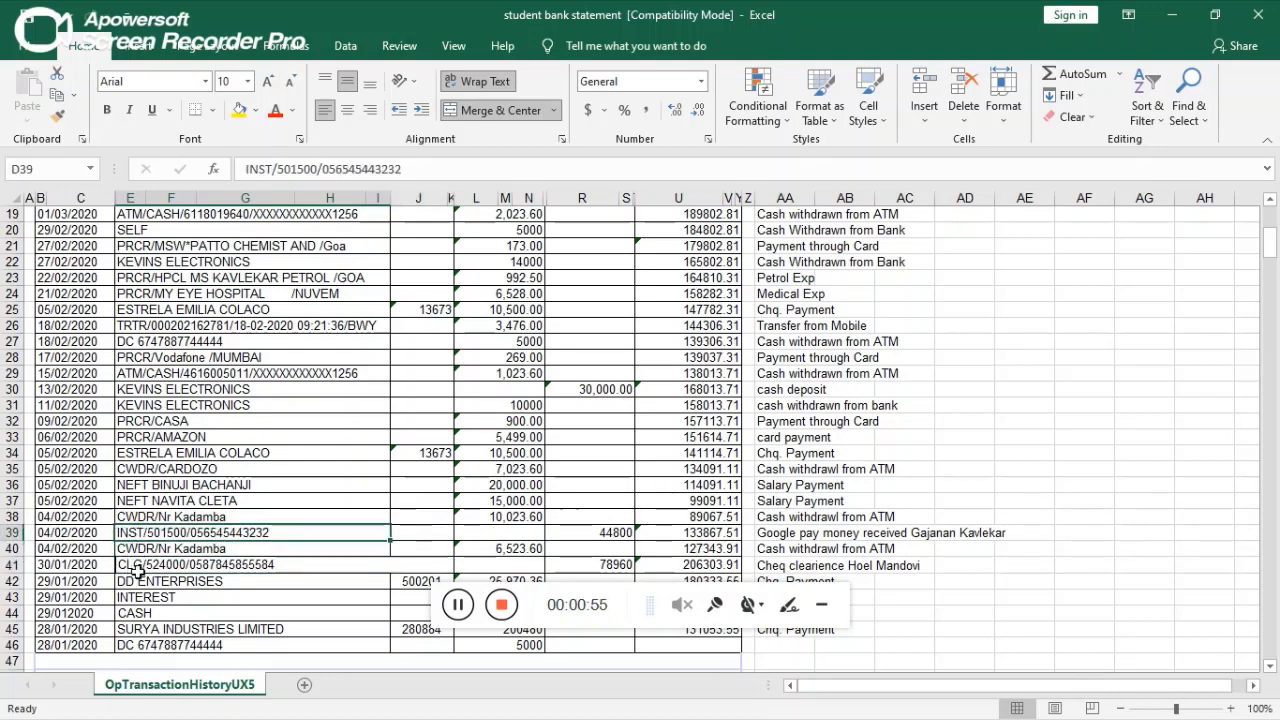
{"action": "left_click", "coordinate": [145, 550]}
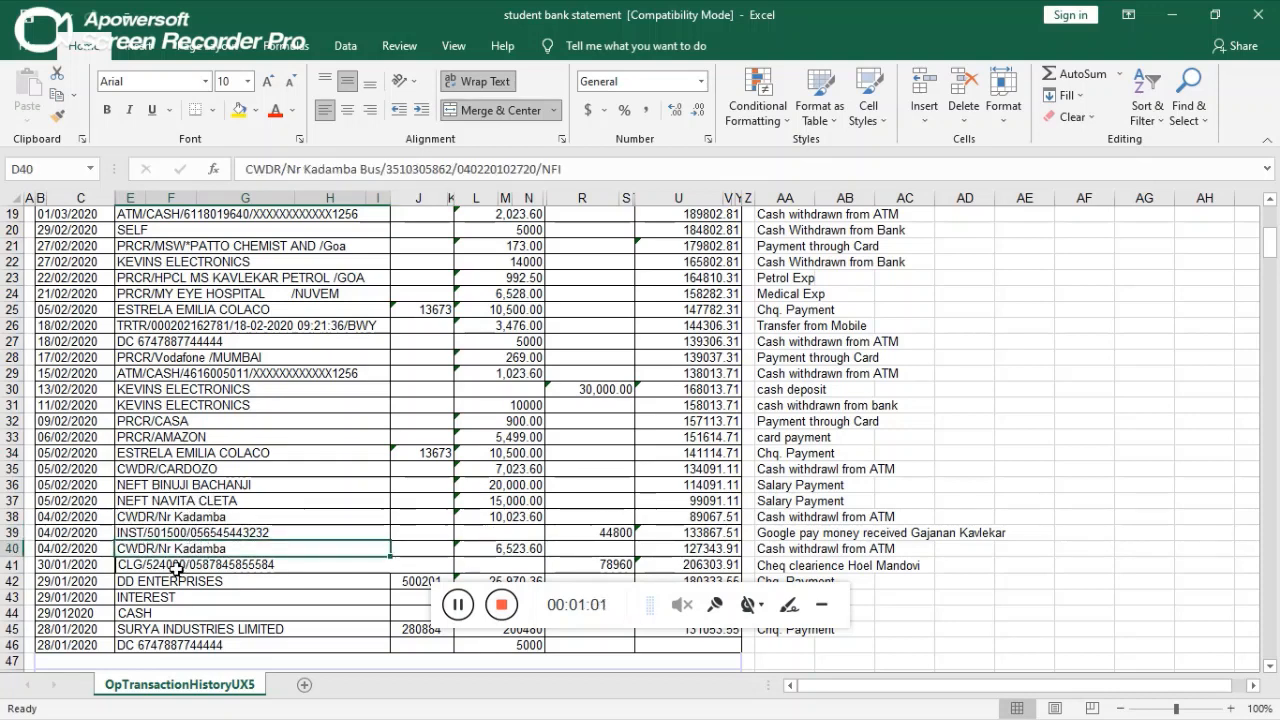
- Examine the DD Enterprises cheque payment of 29/01/2020 and the statement rows below it
{"action": "left_click", "coordinate": [174, 581]}
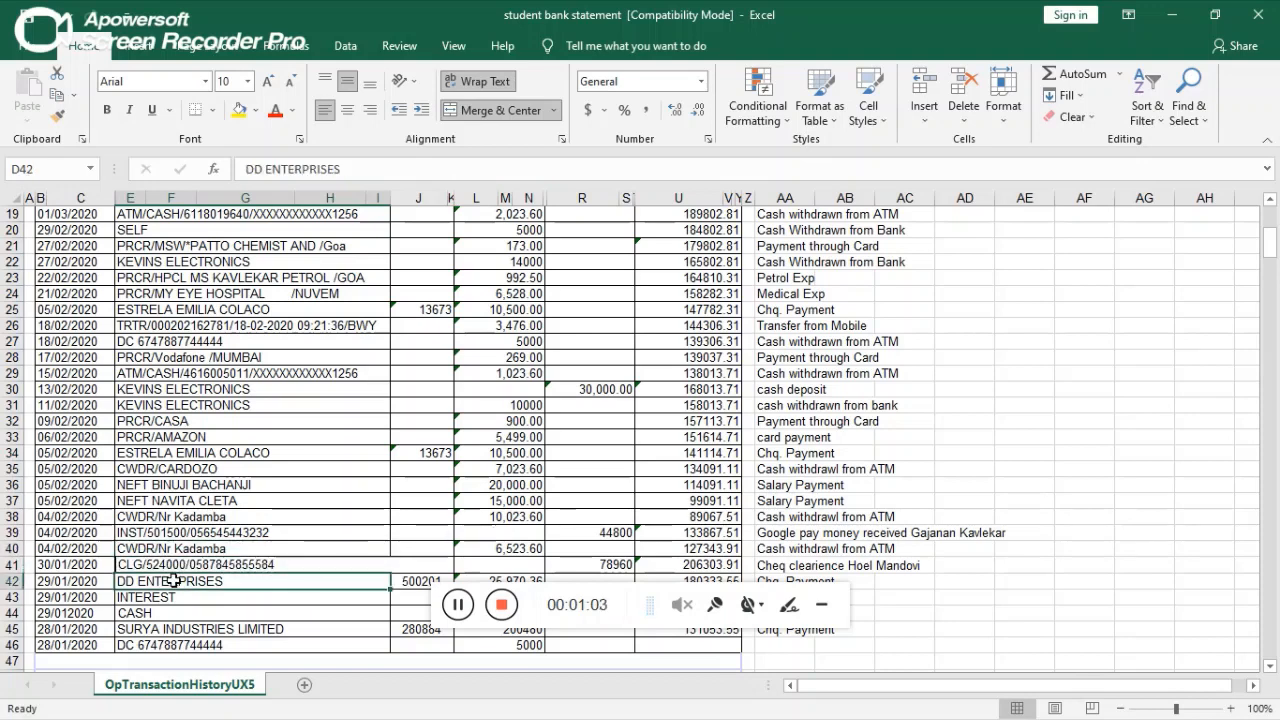
{"action": "key", "text": "Down"}
{"action": "key", "text": "Down"}
{"action": "key", "text": "Down"}
{"action": "key", "text": "Down"}
{"action": "key", "text": "Up"}
{"action": "key", "text": "Up"}
{"action": "key", "text": "Up"}
{"action": "key", "text": "Up"}
- Switch to Tally and open a new payment voucher from the Bank of Baroda 20 ledger
{"action": "key", "text": "alt+Tab"}
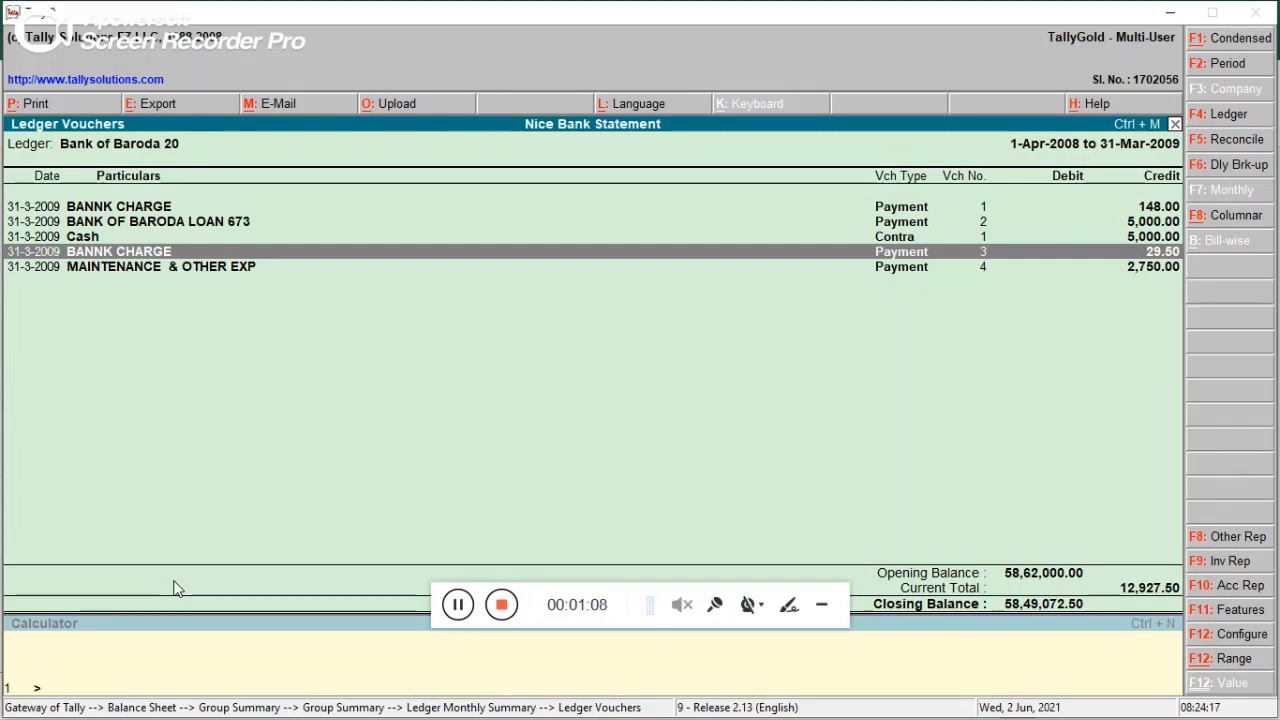
{"action": "key", "text": "alt+c"}
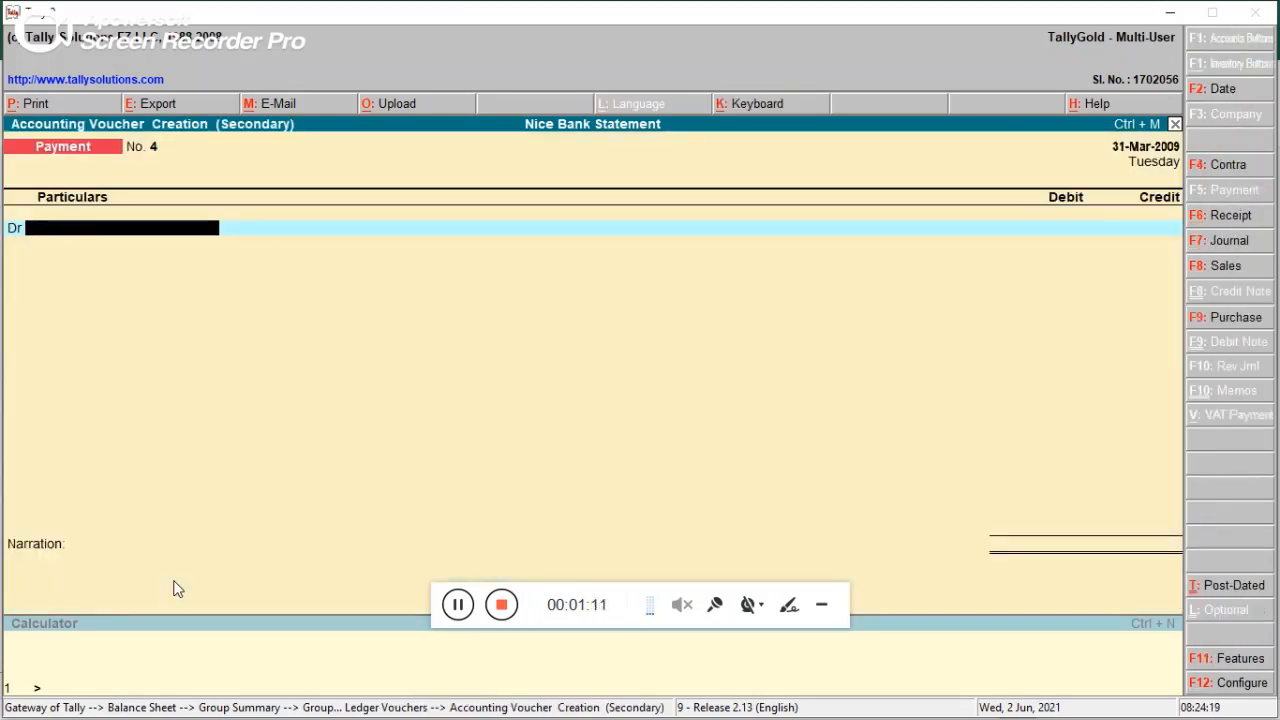
{"action": "key", "text": "alt+c"}
{"action": "key", "text": "Escape"}
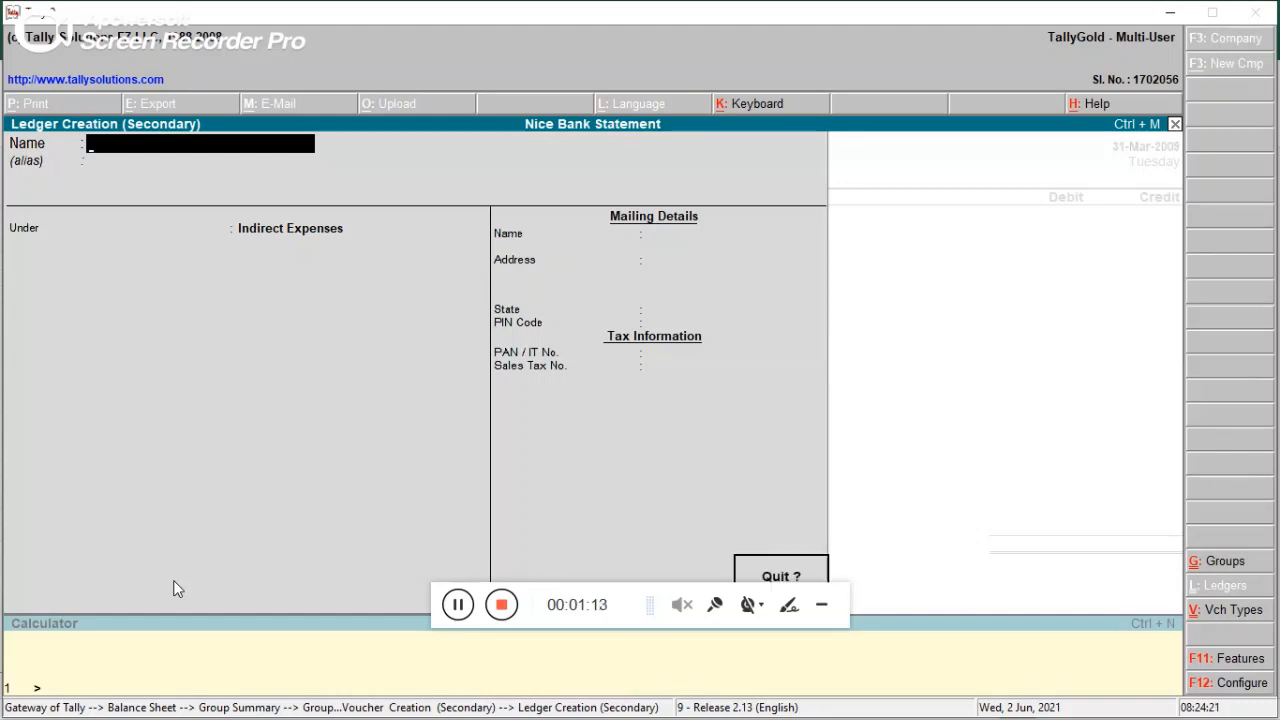
{"action": "key", "text": "y"}
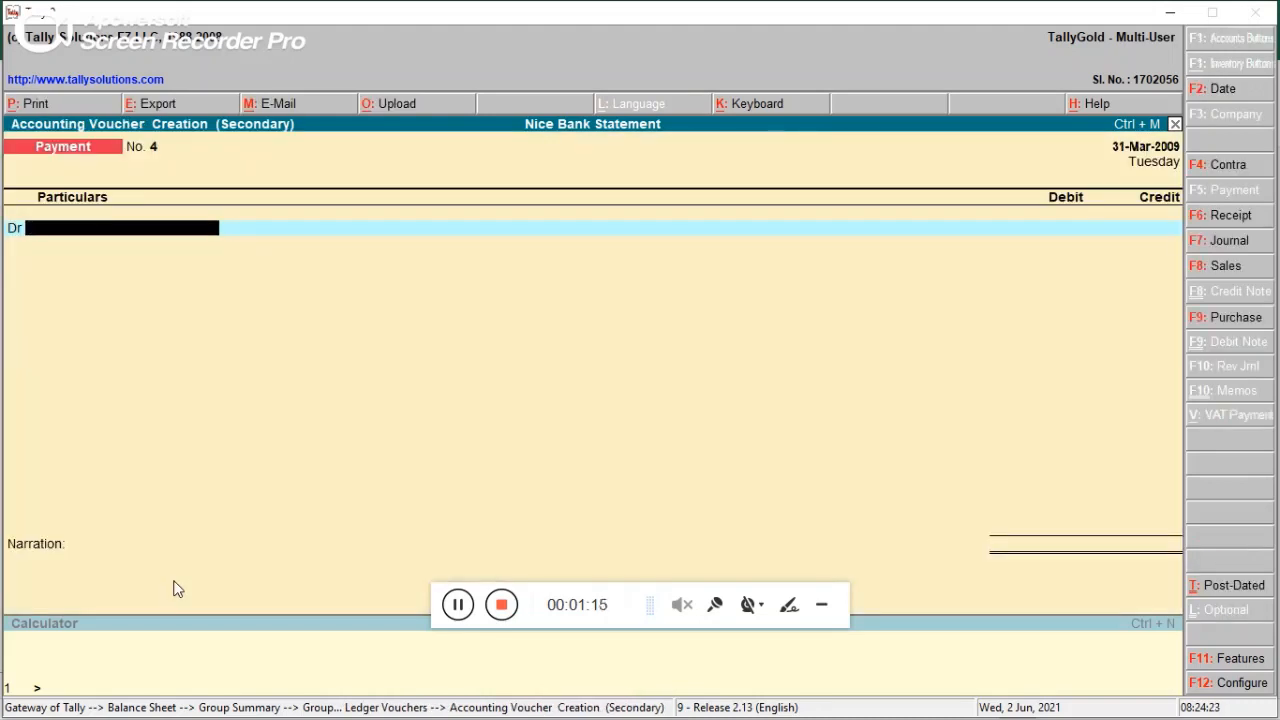
- Look through the payment voucher's available debit ledgers for DD Enterprises, checking the supplier name in the Excel statement
{"action": "type", "text": "D"}
{"action": "key", "text": "Down"}
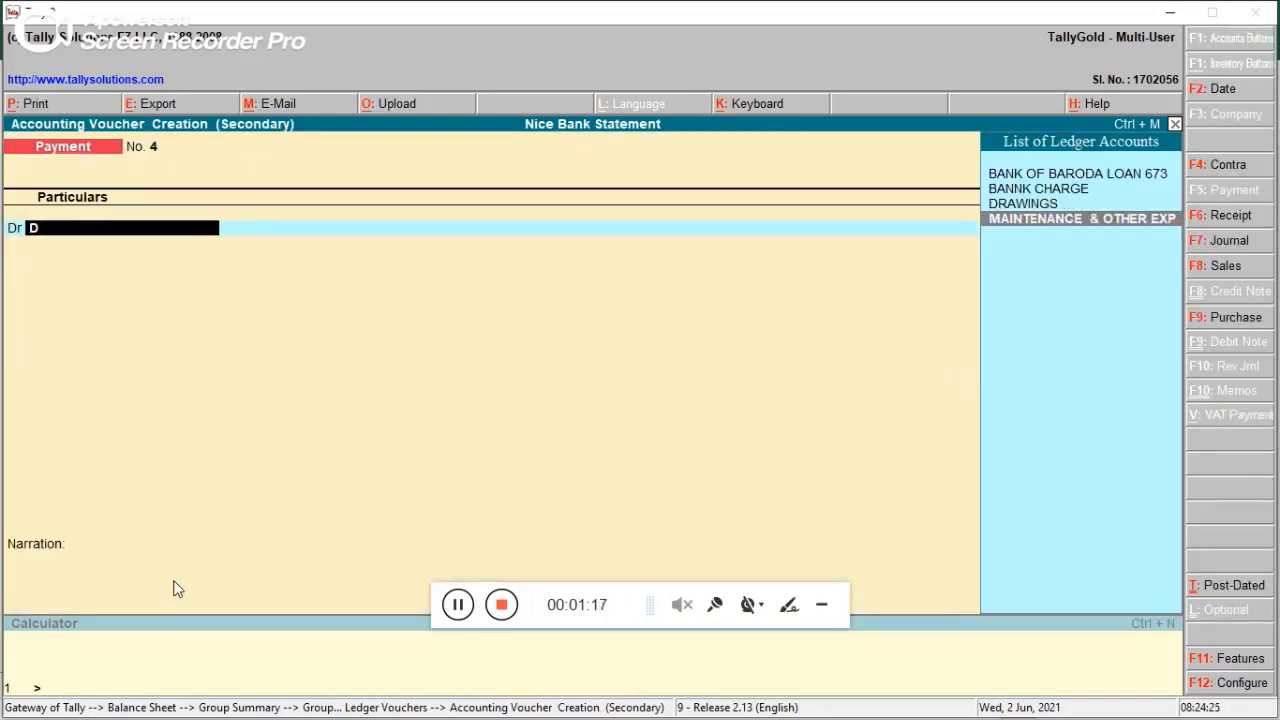
{"action": "key", "text": "Up"}
{"action": "key", "text": "Up"}
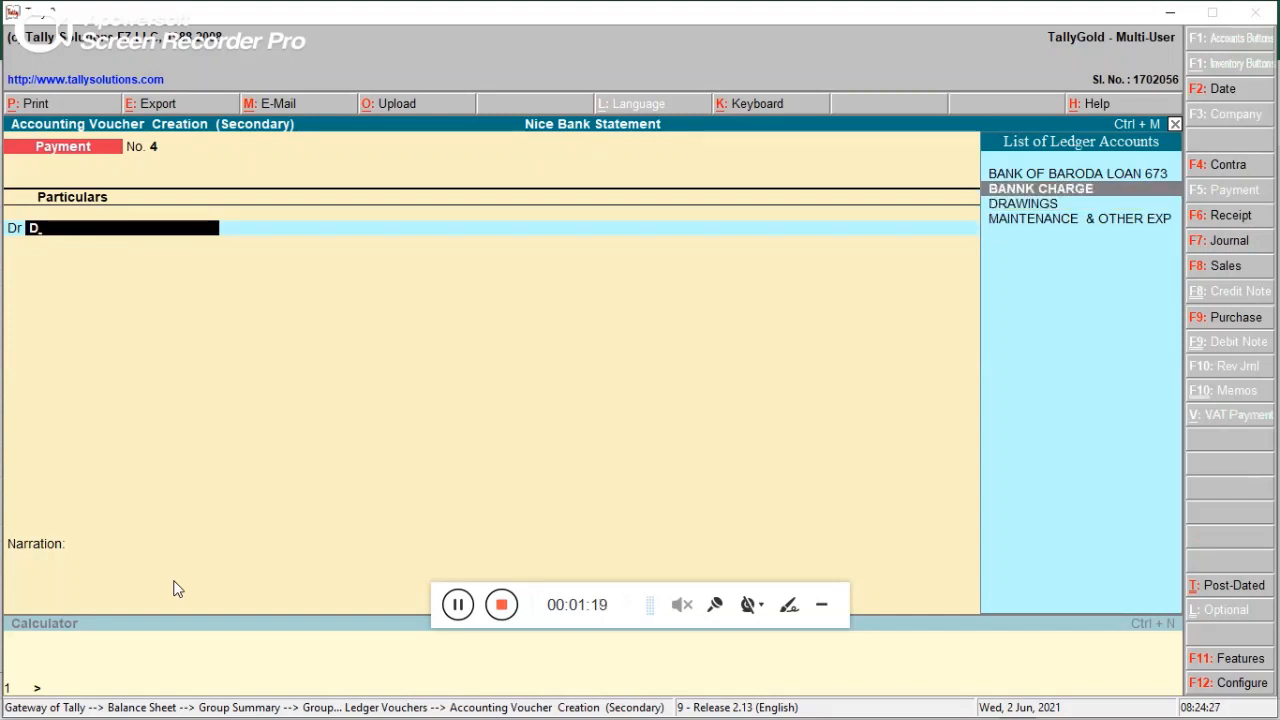
{"action": "key", "text": "Down"}
{"action": "key", "text": "Up"}
{"action": "key", "text": "alt+Tab"}
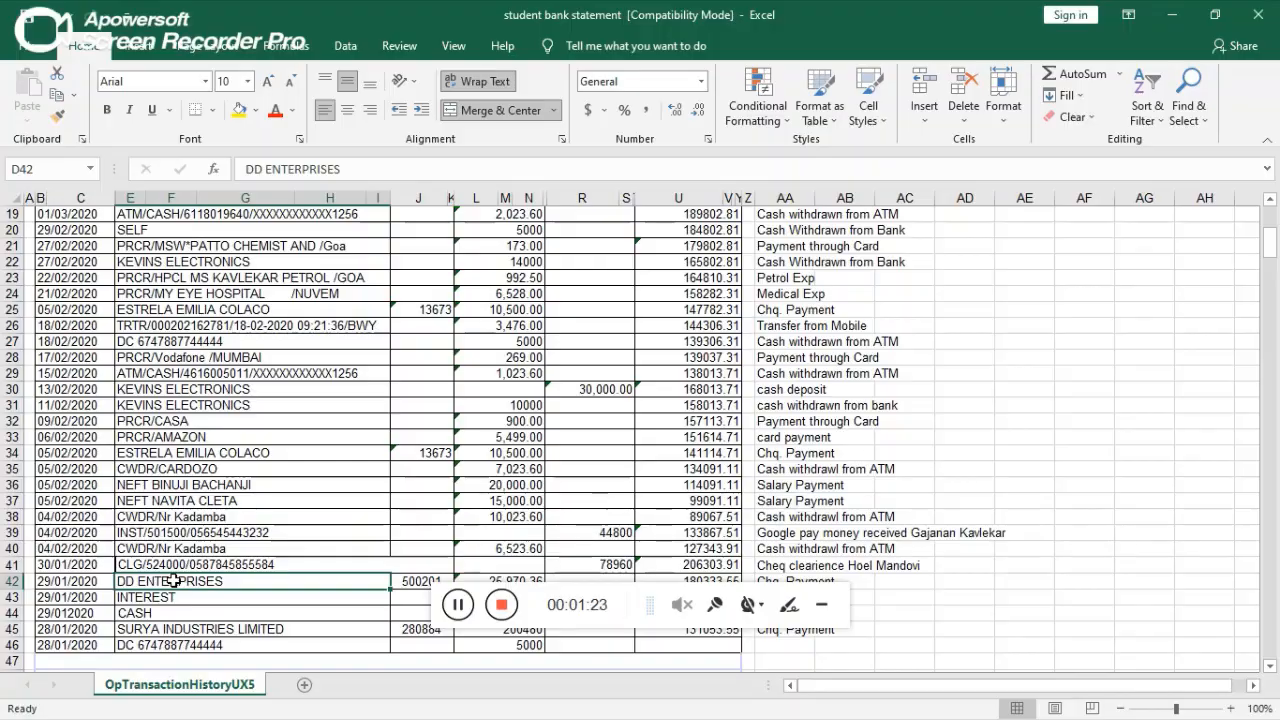
{"action": "key", "text": "alt+Tab"}
{"action": "key", "text": "BackSpace"}
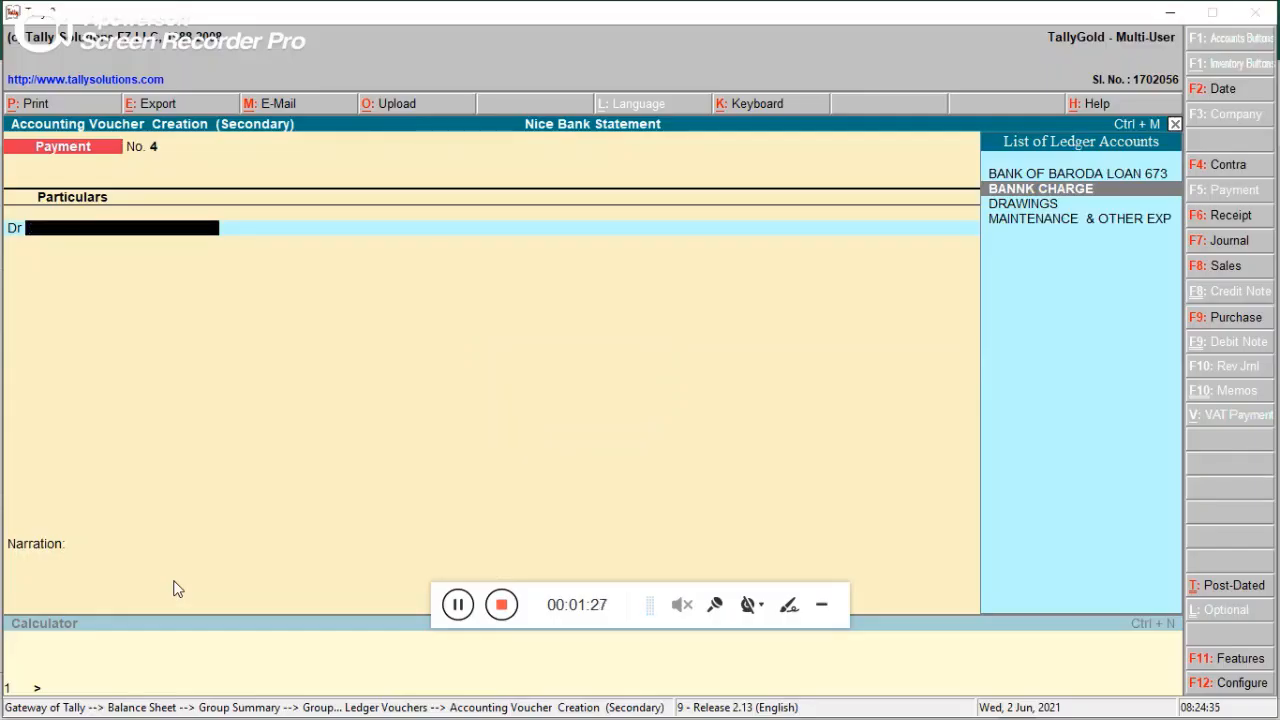
- Return to the Excel statement and examine the March 2020 bank charges and the NEFT Advance Bionics India supplier payment
{"action": "key", "text": "alt+Tab"}
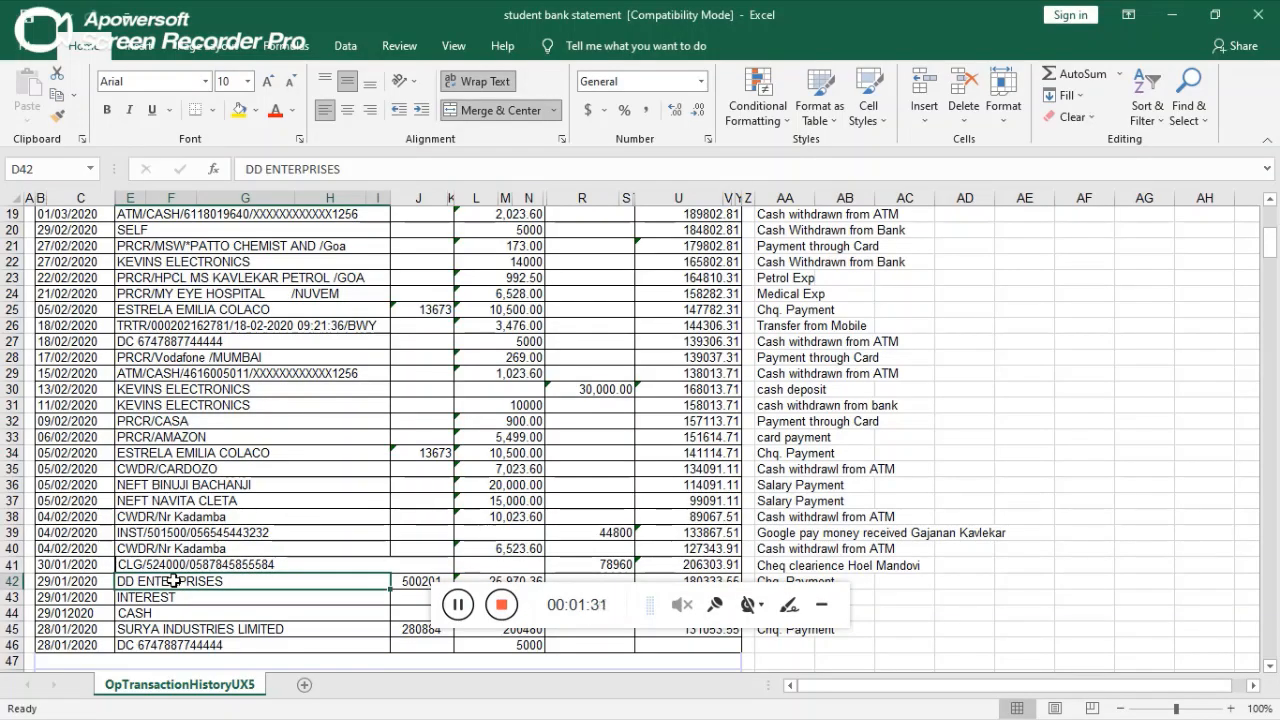
{"action": "key", "text": "Up"}
{"action": "key", "text": "Up"}
{"action": "key", "text": "Up"}
{"action": "key", "text": "Up"}
{"action": "key", "text": "Up"}
{"action": "key", "text": "Up"}
{"action": "key", "text": "Up"}
{"action": "key", "text": "Up"}
{"action": "key", "text": "Up"}
{"action": "key", "text": "Up"}
{"action": "key", "text": "Up"}
{"action": "key", "text": "Up"}
{"action": "key", "text": "Up"}
{"action": "key", "text": "Up"}
{"action": "key", "text": "Up"}
{"action": "key", "text": "Up"}
{"action": "key", "text": "Up"}
{"action": "key", "text": "Up"}
{"action": "key", "text": "Up"}
{"action": "key", "text": "Up"}
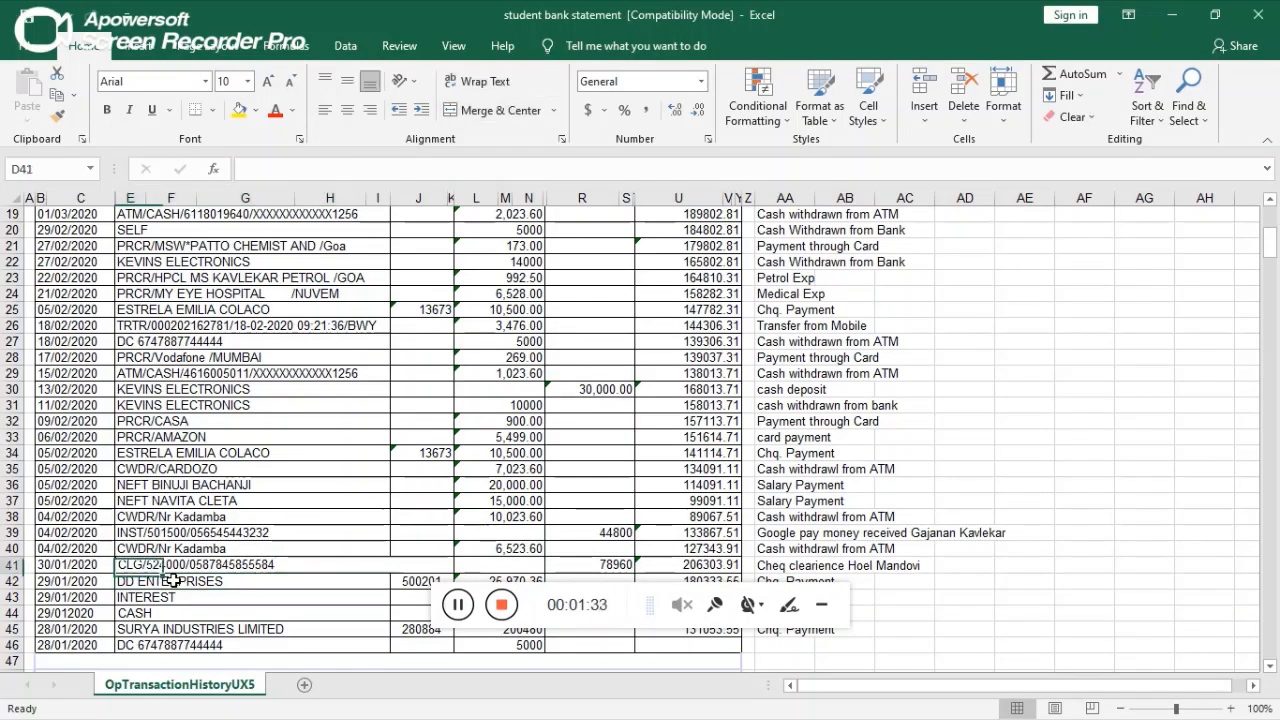
{"action": "key", "text": "Down"}
{"action": "key", "text": "Down"}
{"action": "key", "text": "Down"}
{"action": "key", "text": "Down"}
{"action": "key", "text": "Down"}
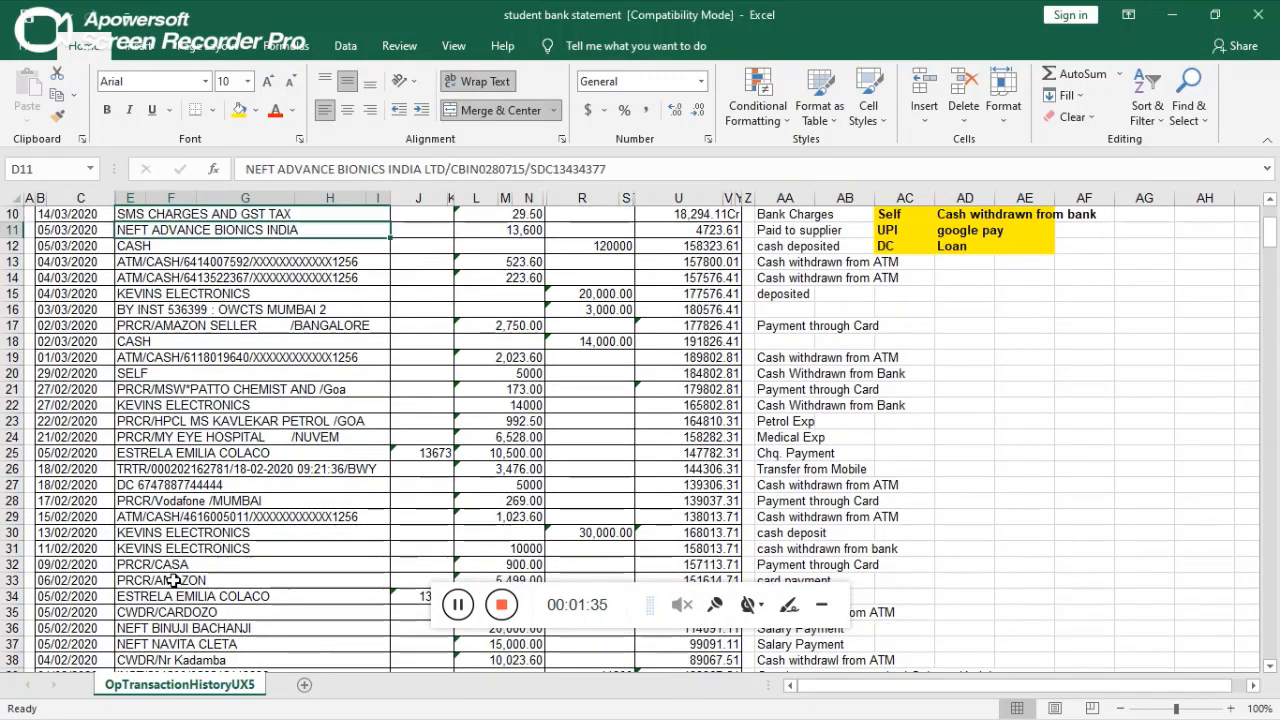
{"action": "key", "text": "Up"}
{"action": "key", "text": "Up"}
{"action": "key", "text": "Up"}
{"action": "key", "text": "Up"}
{"action": "key", "text": "Up"}
{"action": "key", "text": "Up"}
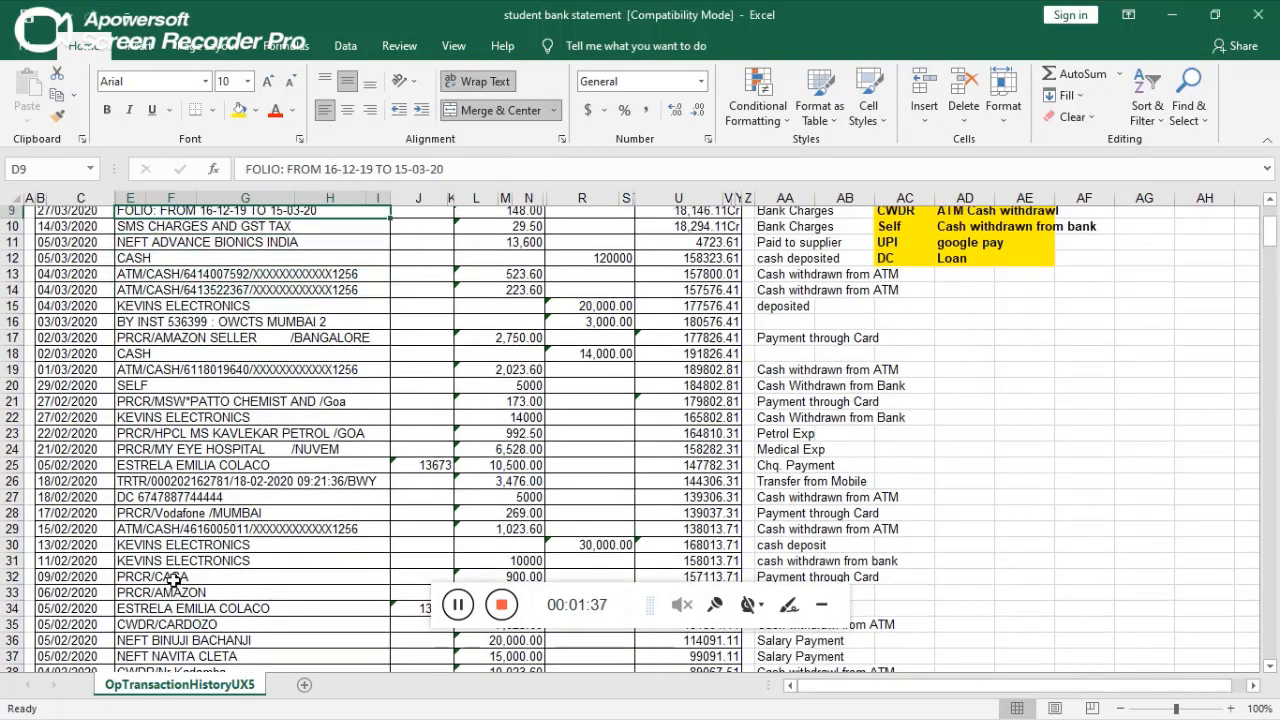
{"action": "key", "text": "Down"}
{"action": "key", "text": "Down"}
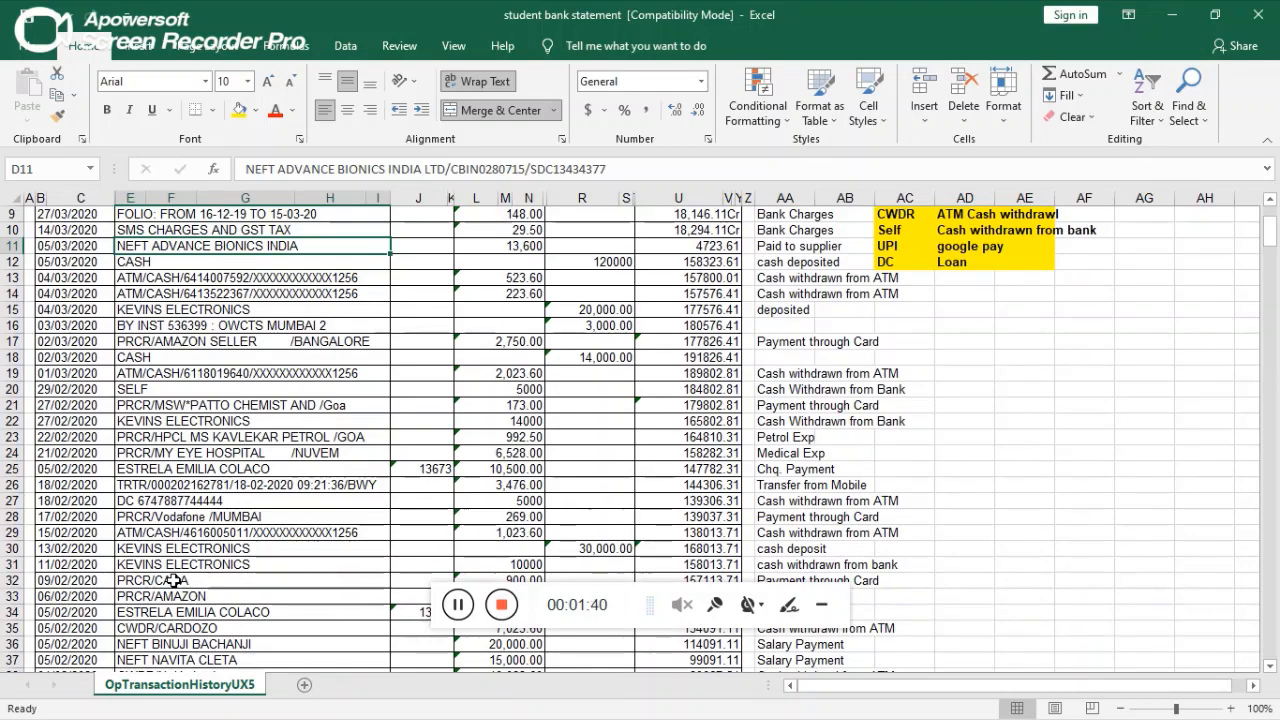
- Read down the statement to its end and return to the DD Enterprises cheque payment of 29/01/2020
{"action": "key", "text": "Down"}
{"action": "key", "text": "Down"}
{"action": "key", "text": "Down"}
{"action": "key", "text": "Down"}
{"action": "key", "text": "Down"}
{"action": "key", "text": "Down"}
{"action": "key", "text": "Down"}
{"action": "key", "text": "Down"}
{"action": "key", "text": "Down"}
{"action": "key", "text": "Down"}
{"action": "key", "text": "Down"}
{"action": "key", "text": "Down"}
{"action": "key", "text": "Down"}
{"action": "key", "text": "Down"}
{"action": "key", "text": "Down"}
{"action": "key", "text": "Down"}
{"action": "key", "text": "Down"}
{"action": "key", "text": "Down"}
{"action": "key", "text": "Down"}
{"action": "key", "text": "Down"}
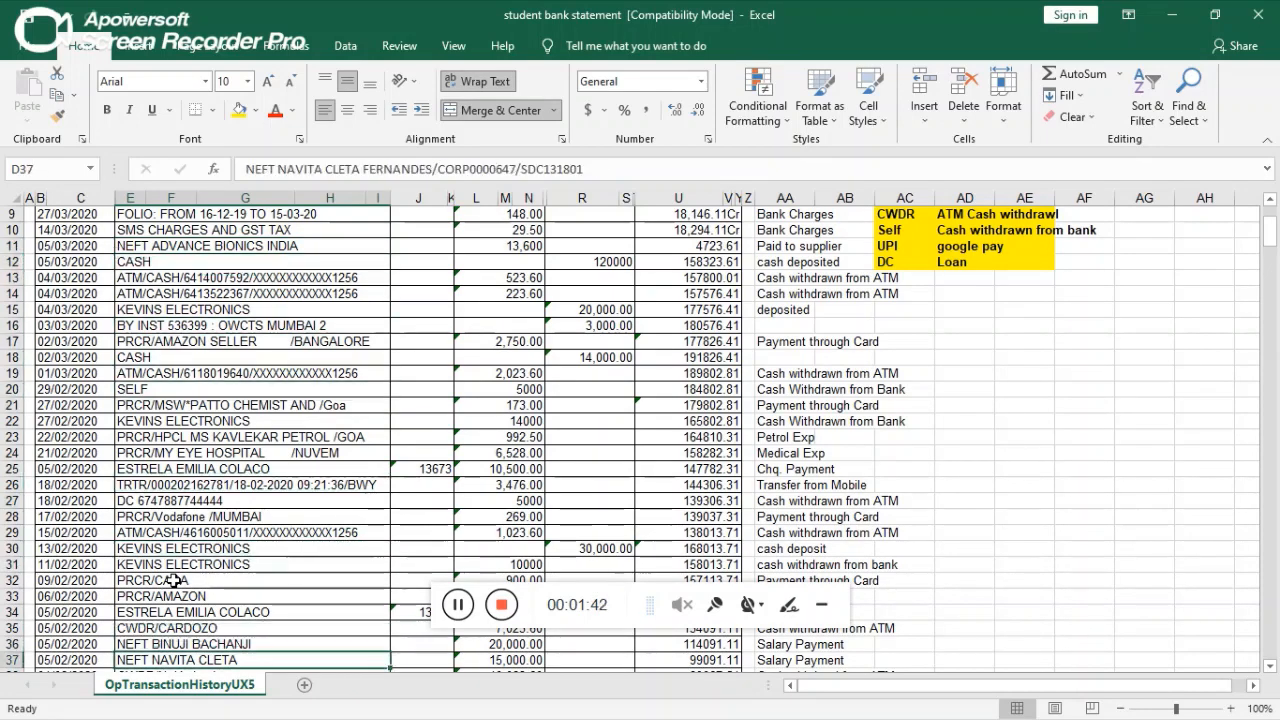
{"action": "key", "text": "Down"}
{"action": "key", "text": "Down"}
{"action": "key", "text": "Down"}
{"action": "key", "text": "Down"}
{"action": "key", "text": "Down"}
{"action": "key", "text": "Down"}
{"action": "key", "text": "Down"}
{"action": "key", "text": "Down"}
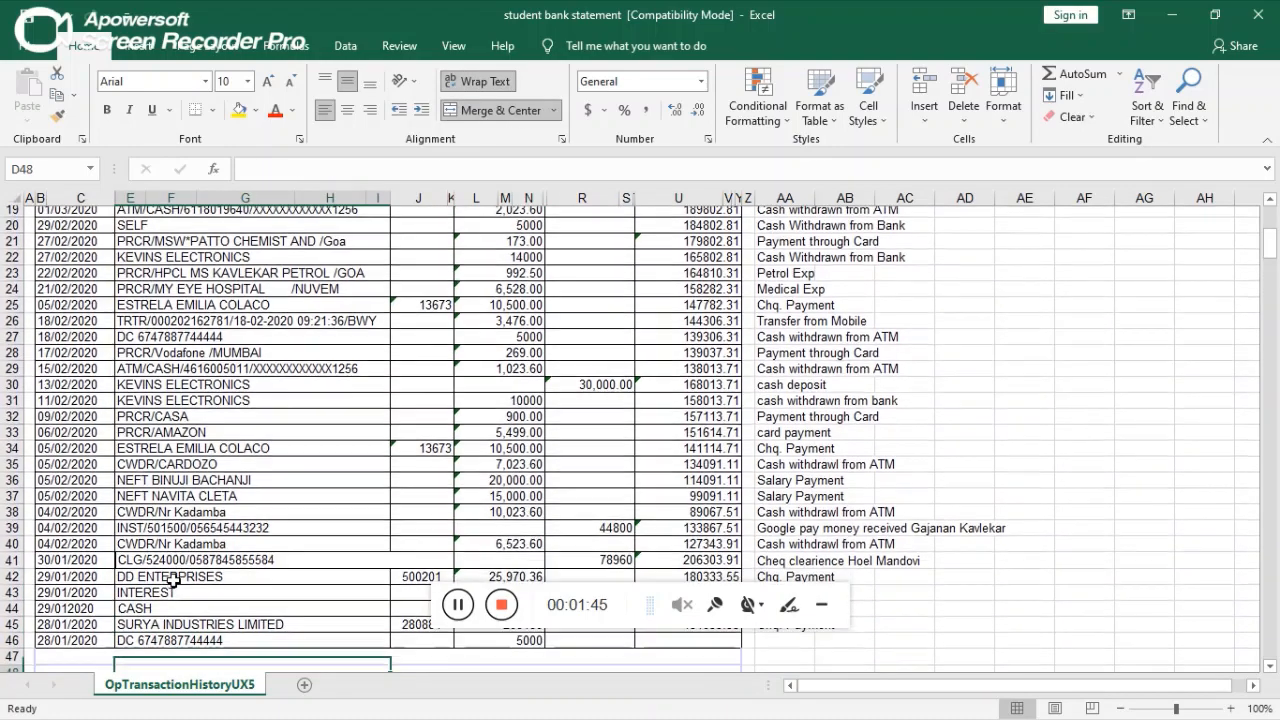
{"action": "key", "text": "Up"}
{"action": "key", "text": "Up"}
{"action": "key", "text": "Up"}
{"action": "key", "text": "Up"}
{"action": "key", "text": "Up"}
{"action": "key", "text": "Up"}
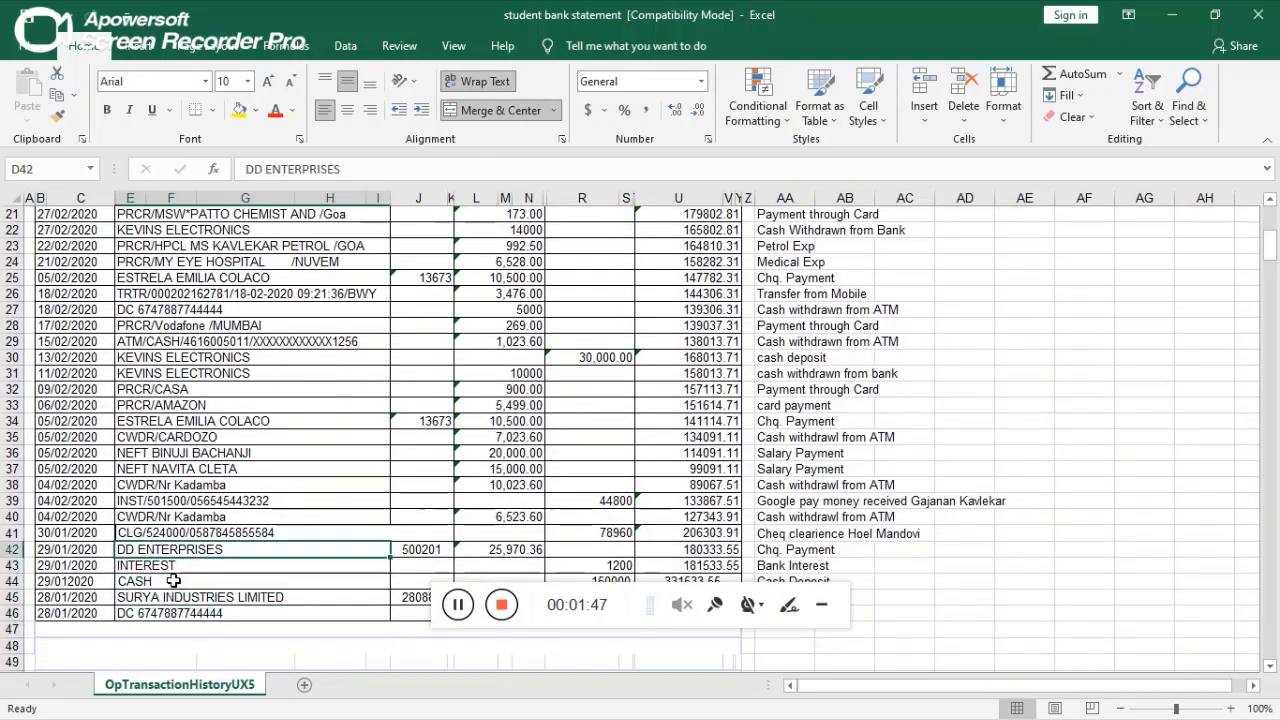
- Examine the final interest, cash, Surya Industries Limited and DC entries, checking the open payment voucher in Tally after the interest entry
{"action": "key", "text": "Down"}
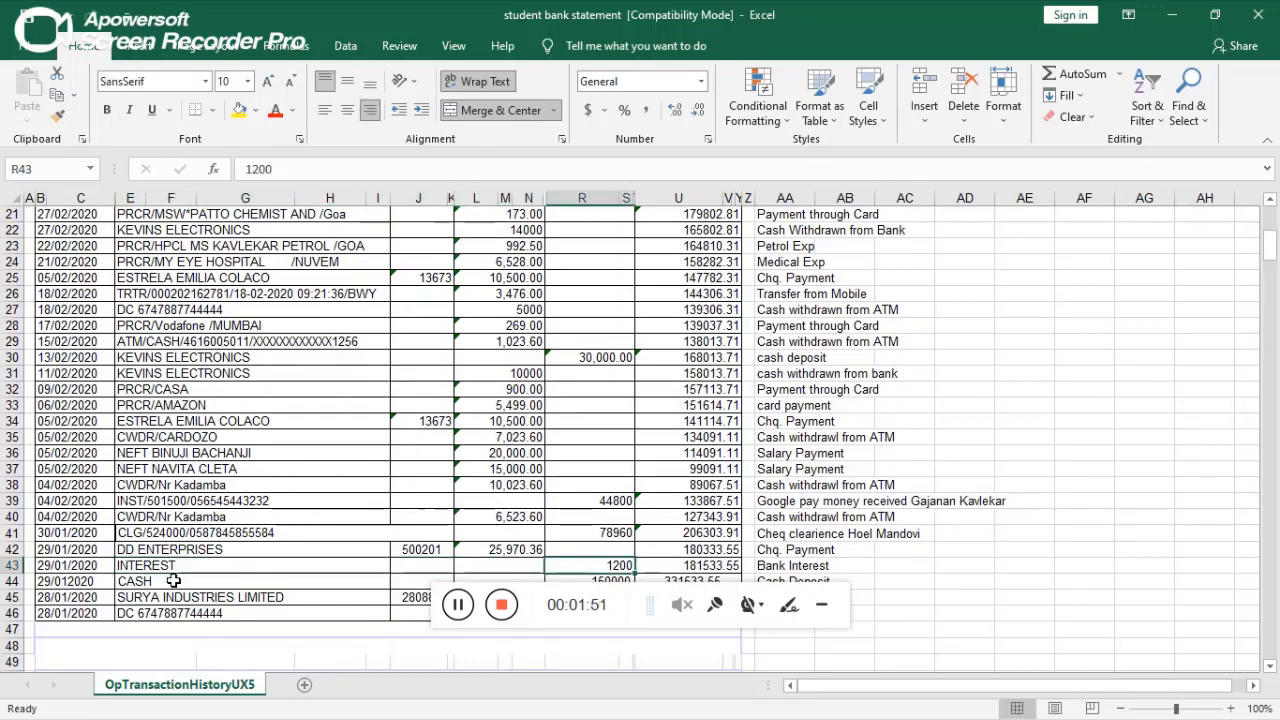
{"action": "key", "text": "alt+Tab"}
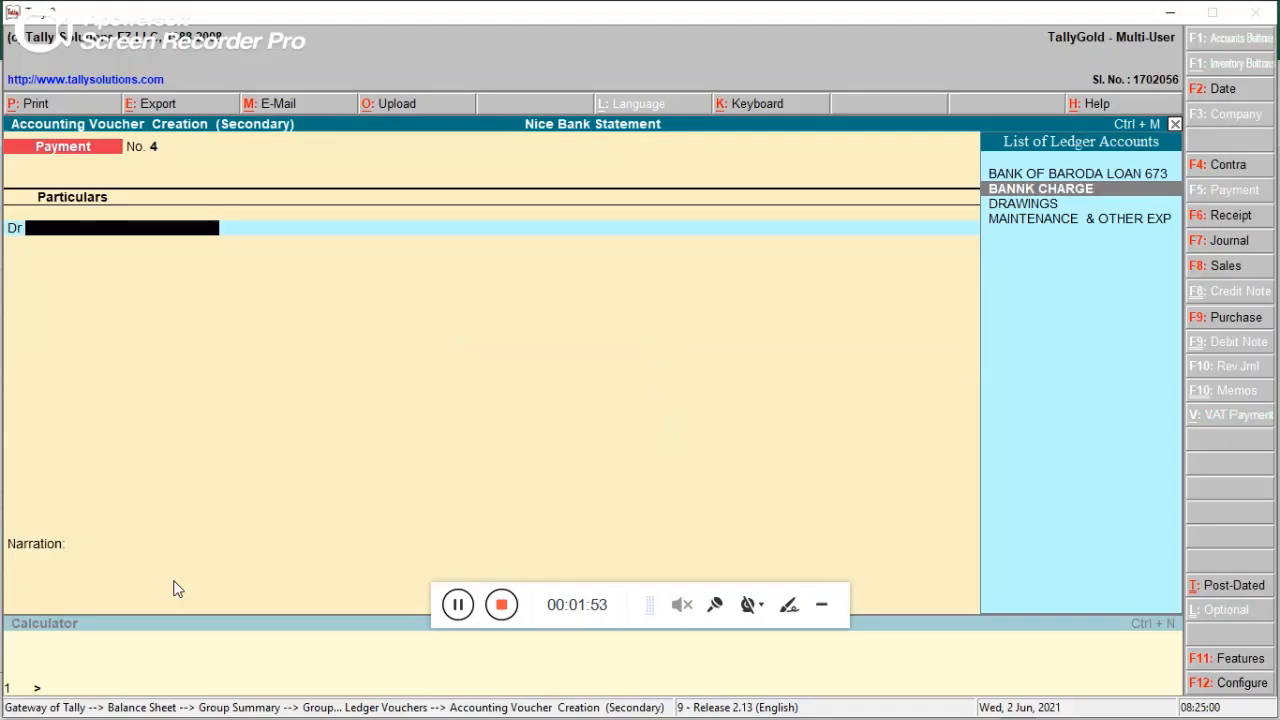
{"action": "key", "text": "alt+Tab"}
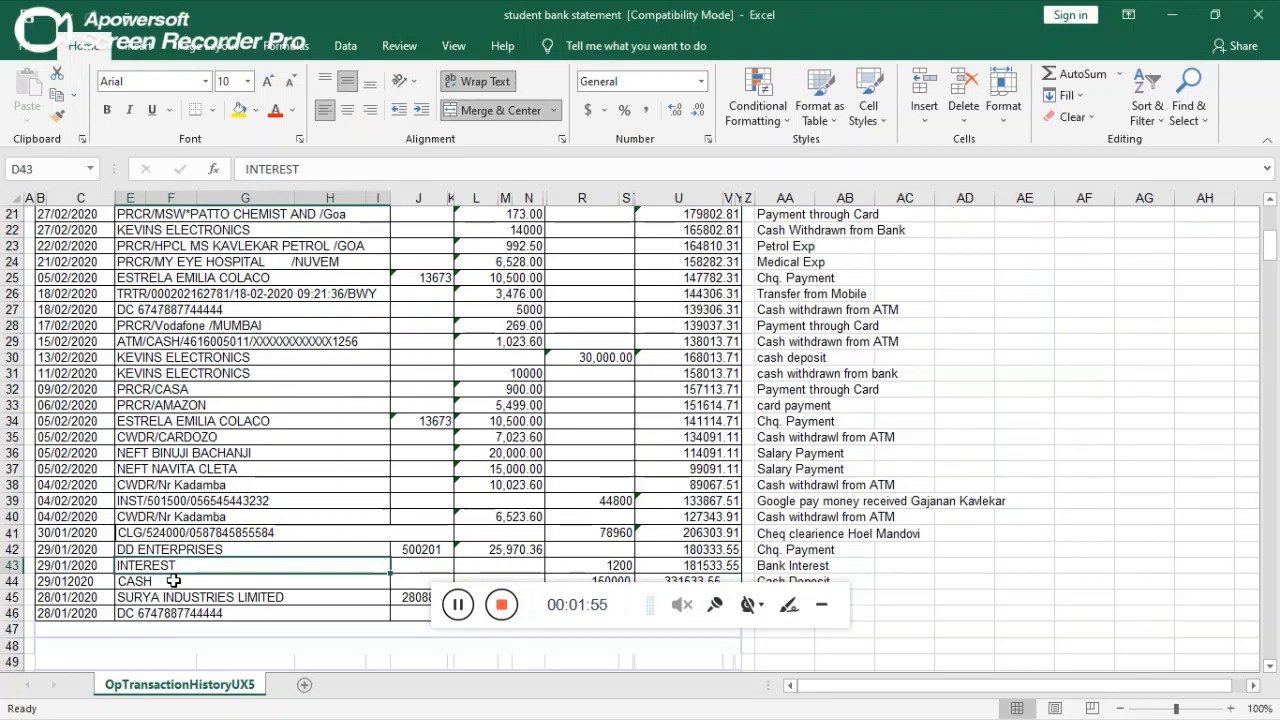
{"action": "key", "text": "Down"}
{"action": "key", "text": "Down"}
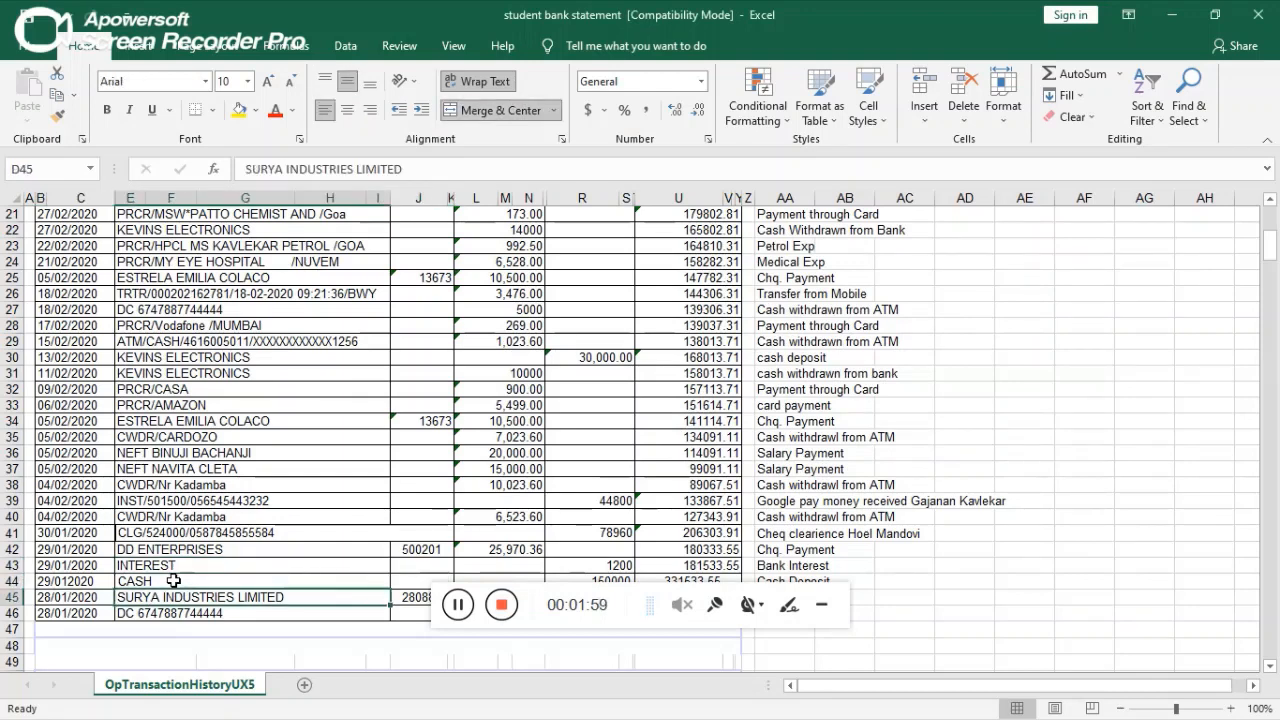
{"action": "key", "text": "Down"}
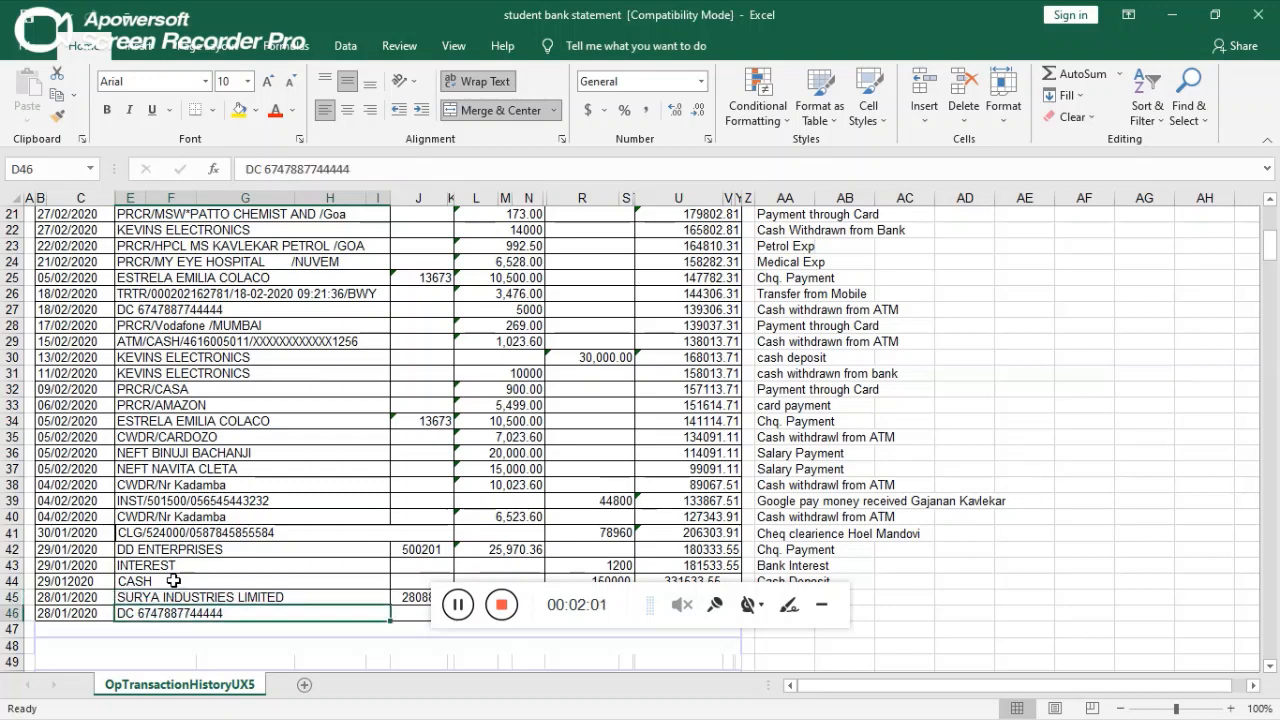
{"action": "key", "text": "Up"}
{"action": "key", "text": "Up"}
{"action": "key", "text": "Up"}
{"action": "key", "text": "Up"}
{"action": "key", "text": "Up"}
{"action": "key", "text": "Up"}
{"action": "key", "text": "Up"}
{"action": "key", "text": "Up"}
{"action": "key", "text": "Up"}
{"action": "key", "text": "Up"}
{"action": "key", "text": "Up"}
{"action": "key", "text": "Up"}
{"action": "key", "text": "Up"}
{"action": "key", "text": "Up"}
{"action": "key", "text": "Up"}
{"action": "key", "text": "Up"}
{"action": "key", "text": "Up"}
{"action": "key", "text": "Up"}
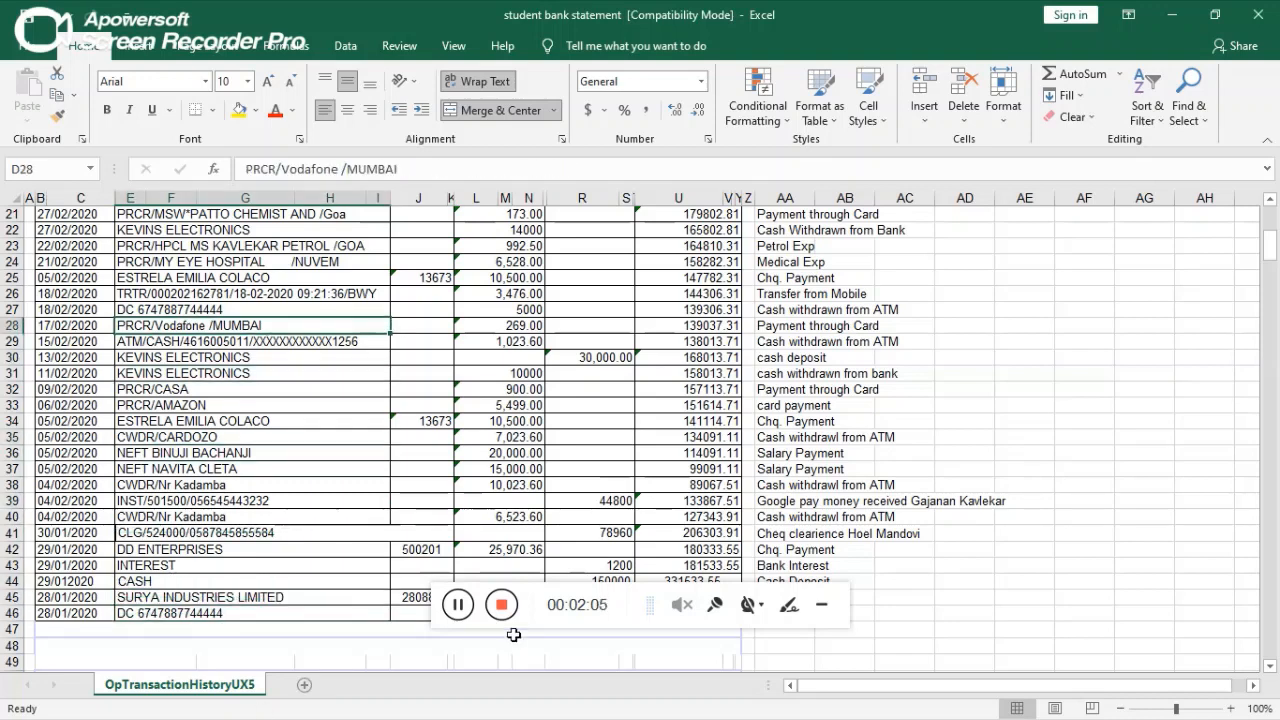
{"action": "left_click", "coordinate": [501, 605]}
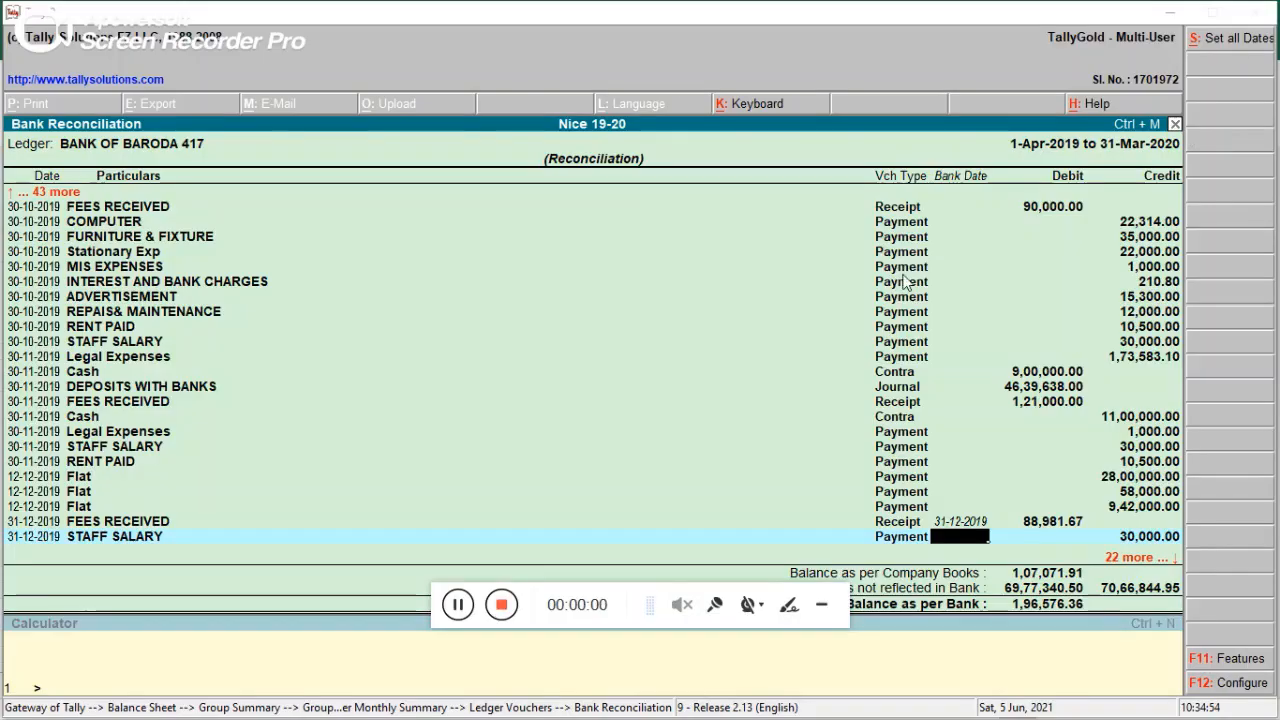
- Leave the bank reconciliation of the Bank of Baroda 417 ledger in Tally and return to its ledger vouchers
{"action": "left_click", "coordinate": [755, 327]}
{"action": "key", "text": "Escape"}
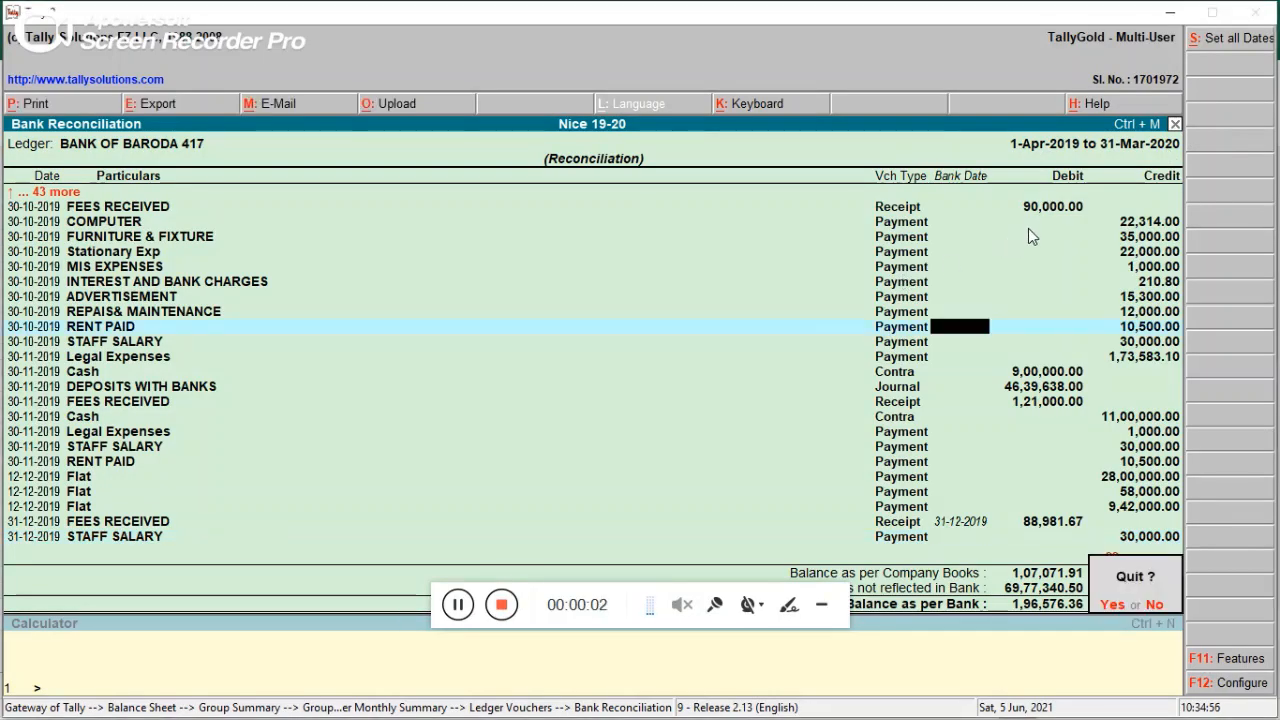
{"action": "key", "text": "y"}
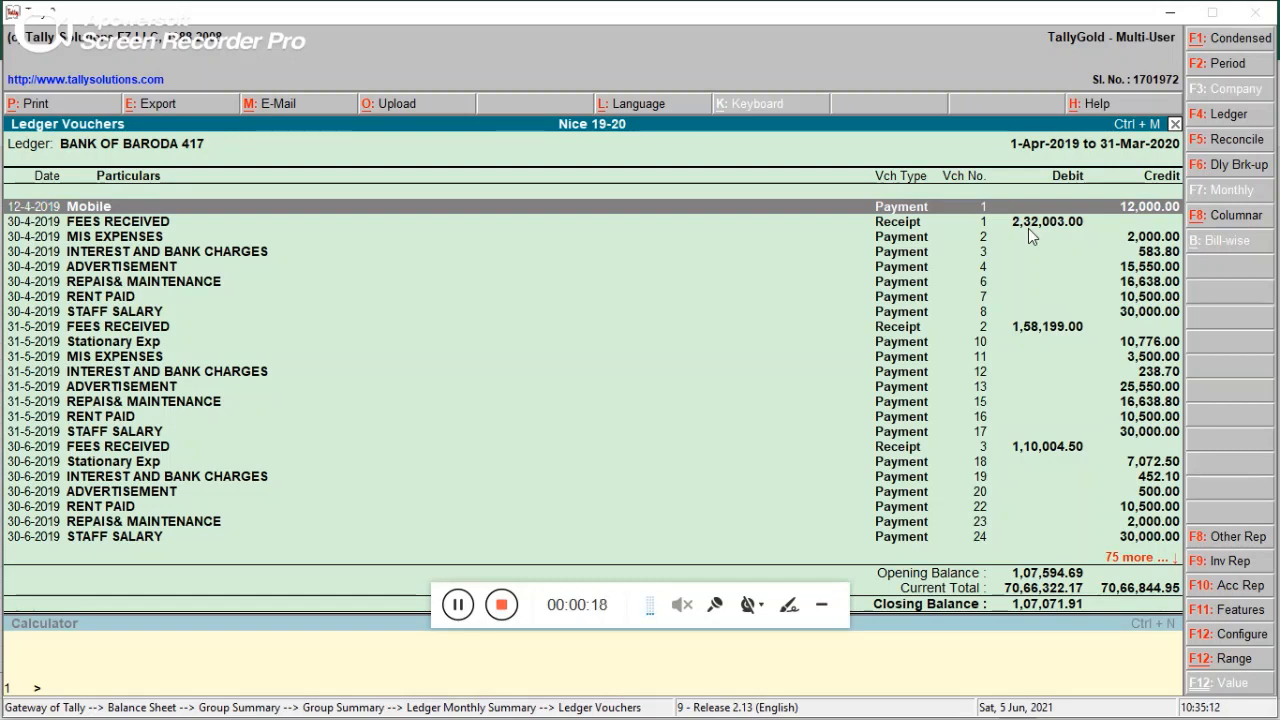
- Look through the first April 2019 vouchers of the Bank of Baroda 417 ledger, ending on the Fees Received receipt
{"action": "key", "text": "Down"}
{"action": "key", "text": "Down"}
{"action": "key", "text": "Down"}
{"action": "key", "text": "Up"}
{"action": "key", "text": "Up"}
{"action": "key", "text": "Up"}
{"action": "key", "text": "Down"}
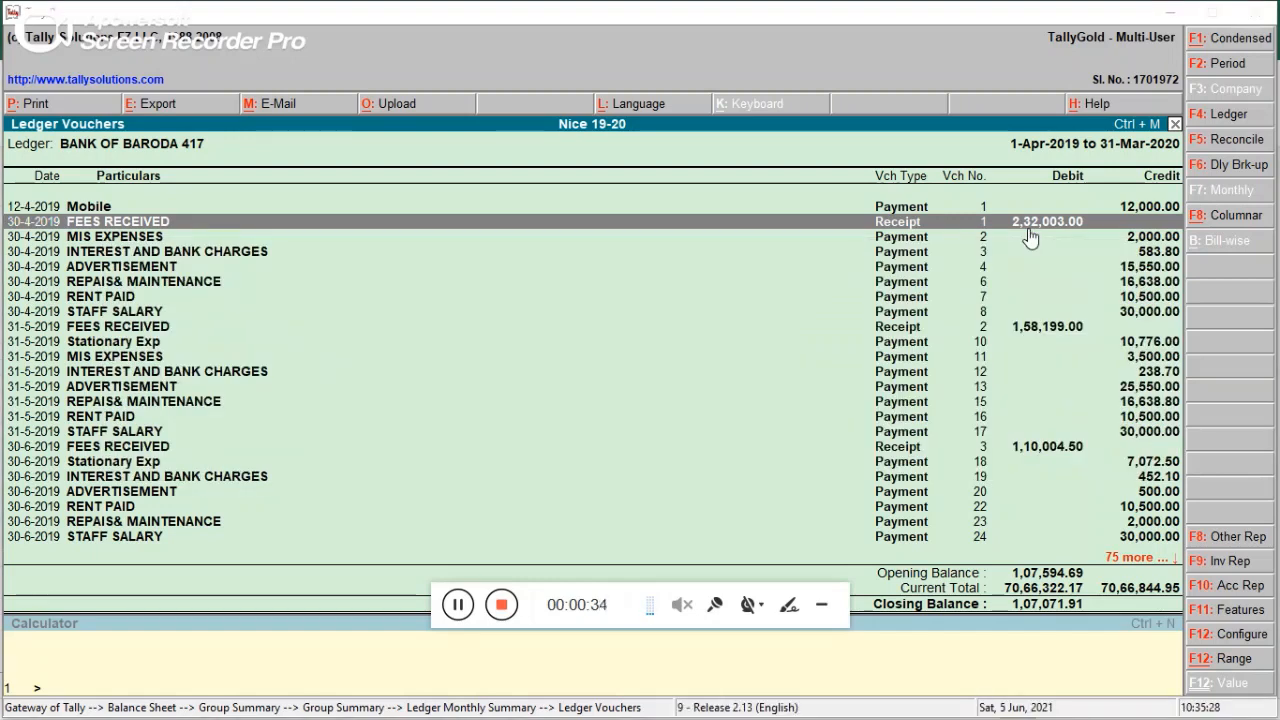
- Switch to the Excel statement and look through the transaction dates from late February to early March 2020
{"action": "key", "text": "alt+Tab"}
{"action": "key", "text": "Tab"}
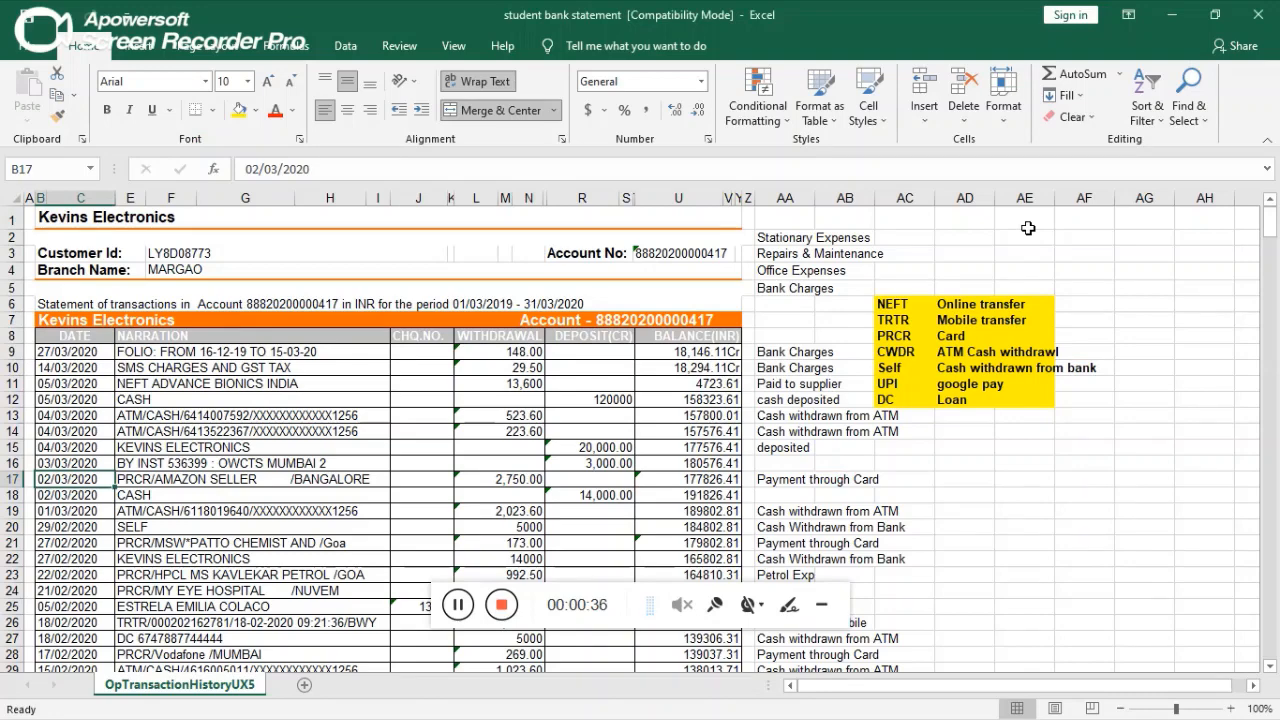
{"action": "key", "text": "Down"}
{"action": "key", "text": "Down"}
{"action": "key", "text": "Down"}
{"action": "key", "text": "Down"}
{"action": "key", "text": "Down"}
{"action": "key", "text": "Up"}
{"action": "key", "text": "Up"}
{"action": "key", "text": "Up"}
{"action": "key", "text": "Up"}
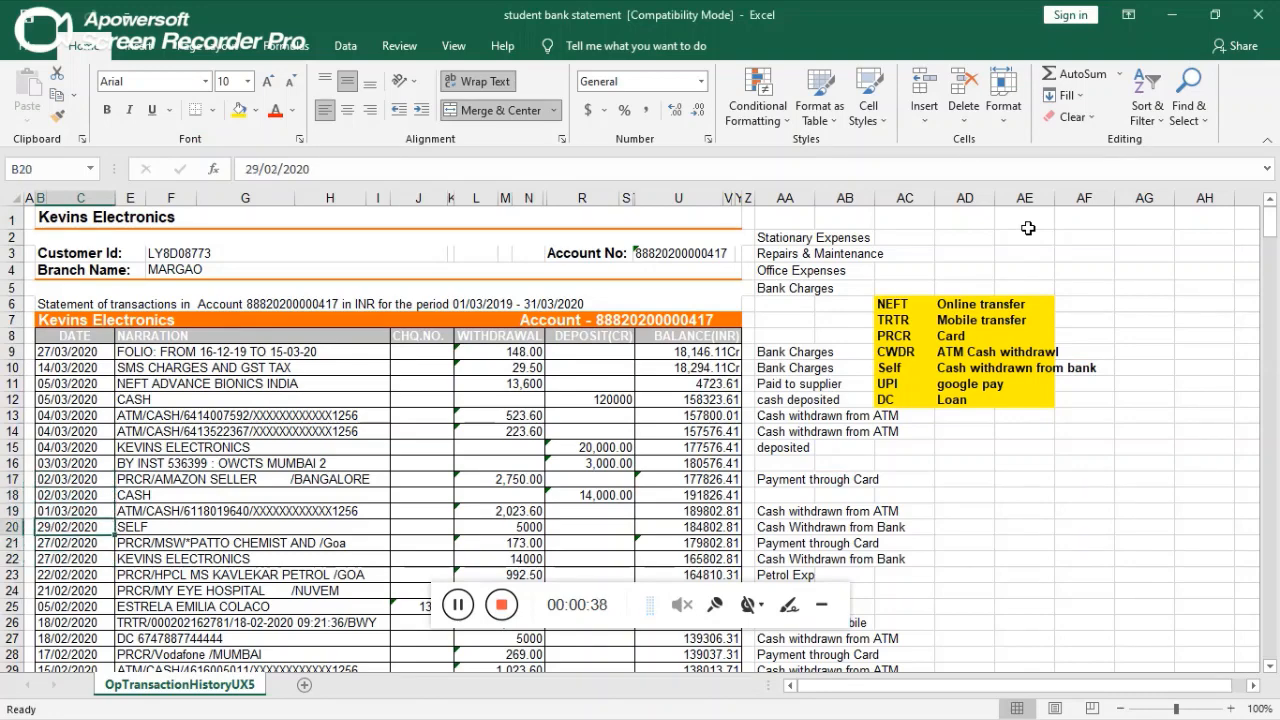
{"action": "key", "text": "Up"}
{"action": "key", "text": "Up"}
{"action": "key", "text": "Up"}
{"action": "key", "text": "Up"}
- Switch to Tally to examine the Fees Received receipt of 30-4-2019, and return to the Excel bank statement
{"action": "key", "text": "alt+Tab"}
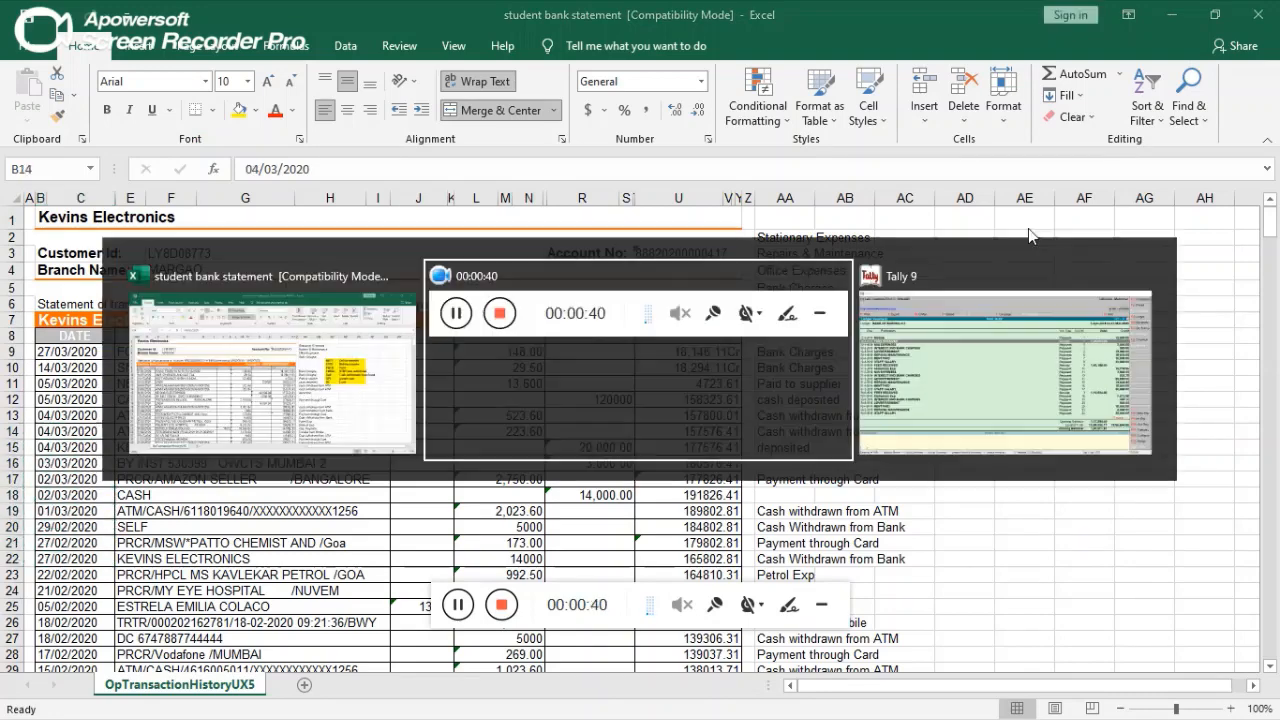
{"action": "key", "text": "alt+Tab"}
{"action": "key", "text": "Tab"}
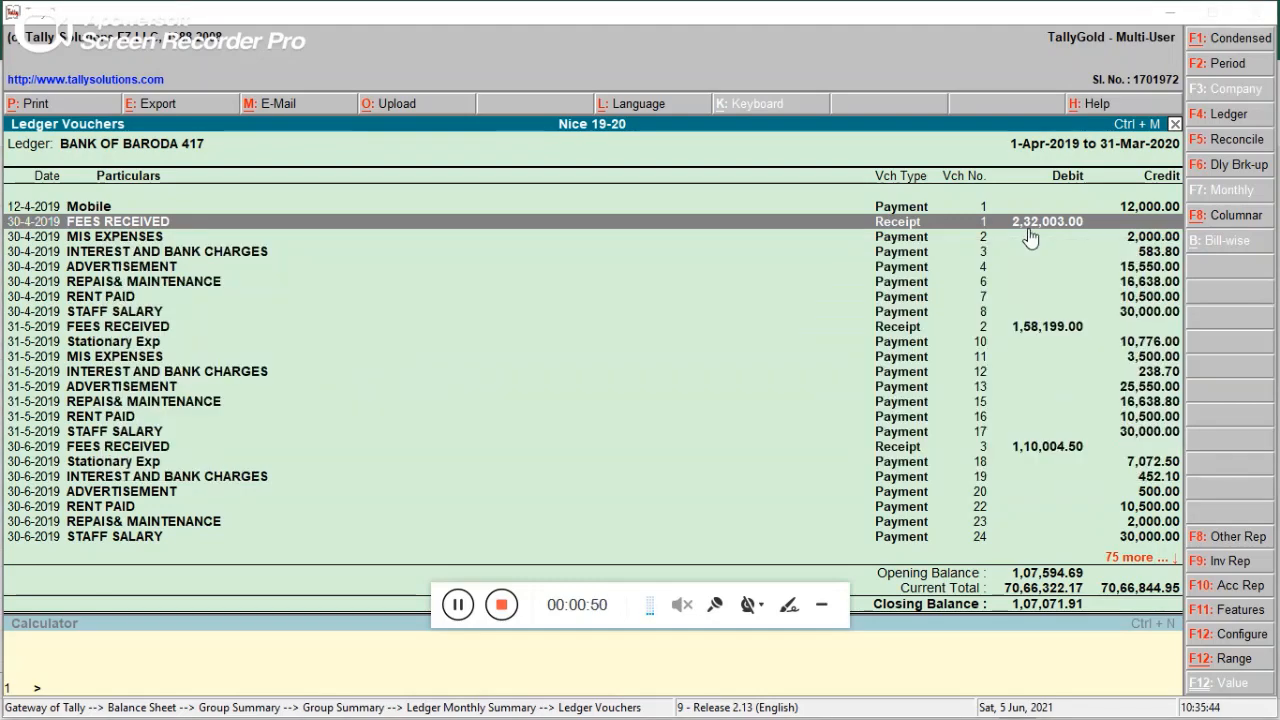
{"action": "key", "text": "alt+Tab"}
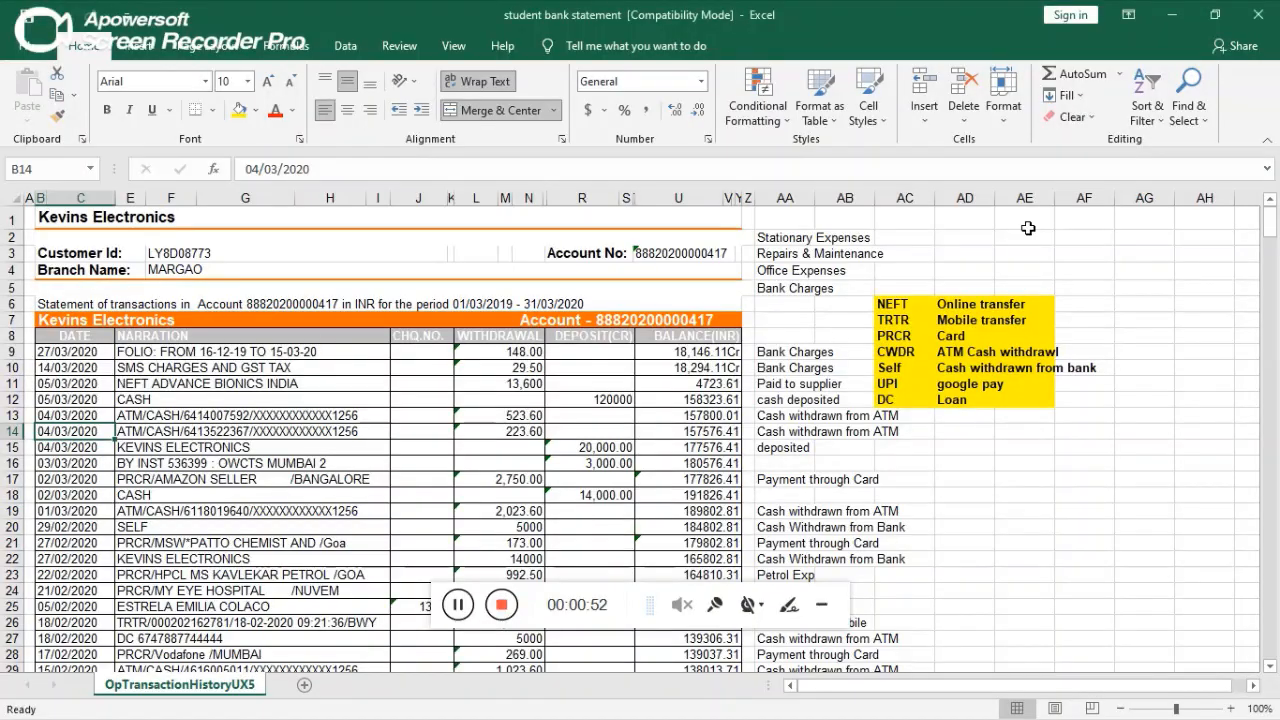
- Look through the March 2020 transaction dates at the start of the Kevins Electronics bank statement
{"action": "key", "text": "Down"}
{"action": "key", "text": "Down"}
{"action": "key", "text": "Up"}
{"action": "key", "text": "Up"}
{"action": "key", "text": "Up"}
{"action": "key", "text": "Up"}
{"action": "key", "text": "Up"}
{"action": "key", "text": "Up"}
{"action": "key", "text": "Up"}
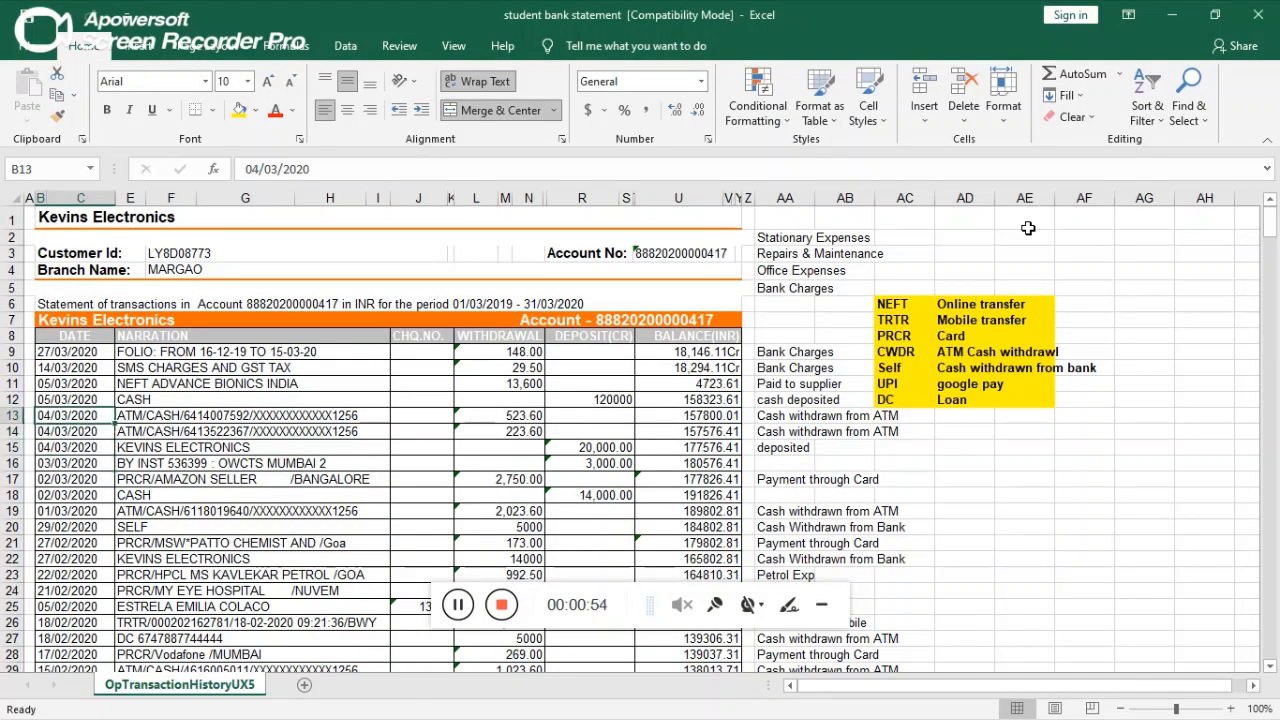
- Switch to Tally to examine the vouchers around the Fees Received receipt of 30-4-2019, and return to the Excel statement
{"action": "key", "text": "alt+Tab"}
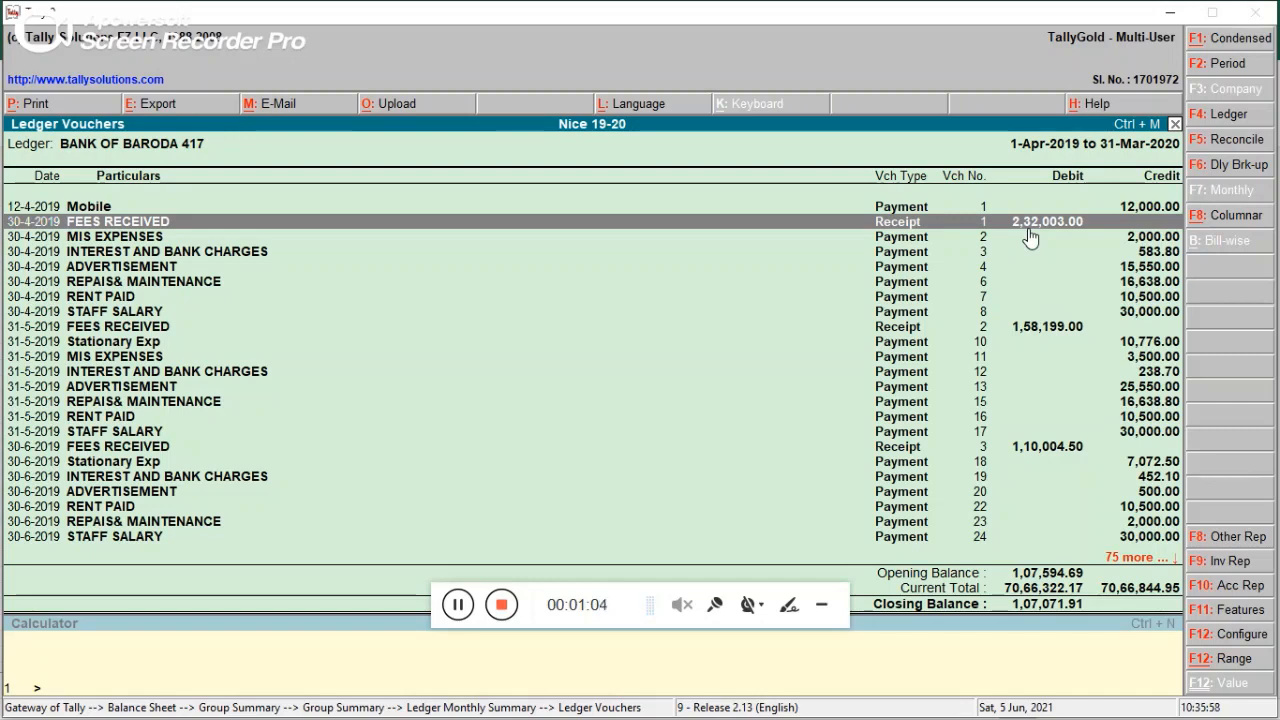
{"action": "key", "text": "Down"}
{"action": "key", "text": "Down"}
{"action": "key", "text": "Up"}
{"action": "key", "text": "Up"}
{"action": "key", "text": "Up"}
{"action": "key", "text": "Down"}
{"action": "key", "text": "alt+Tab"}
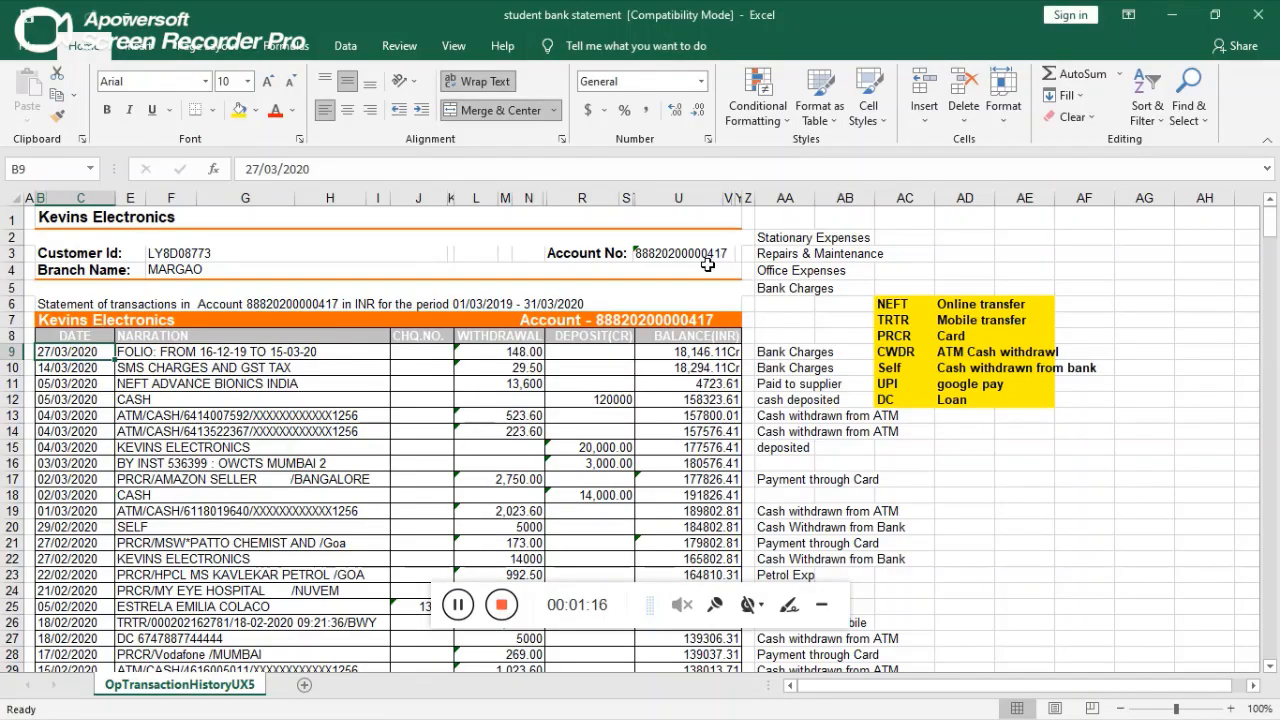
- Switch to Tally and open the bank reconciliation of the Bank of Baroda 417 ledger
{"action": "key", "text": "alt+Tab"}
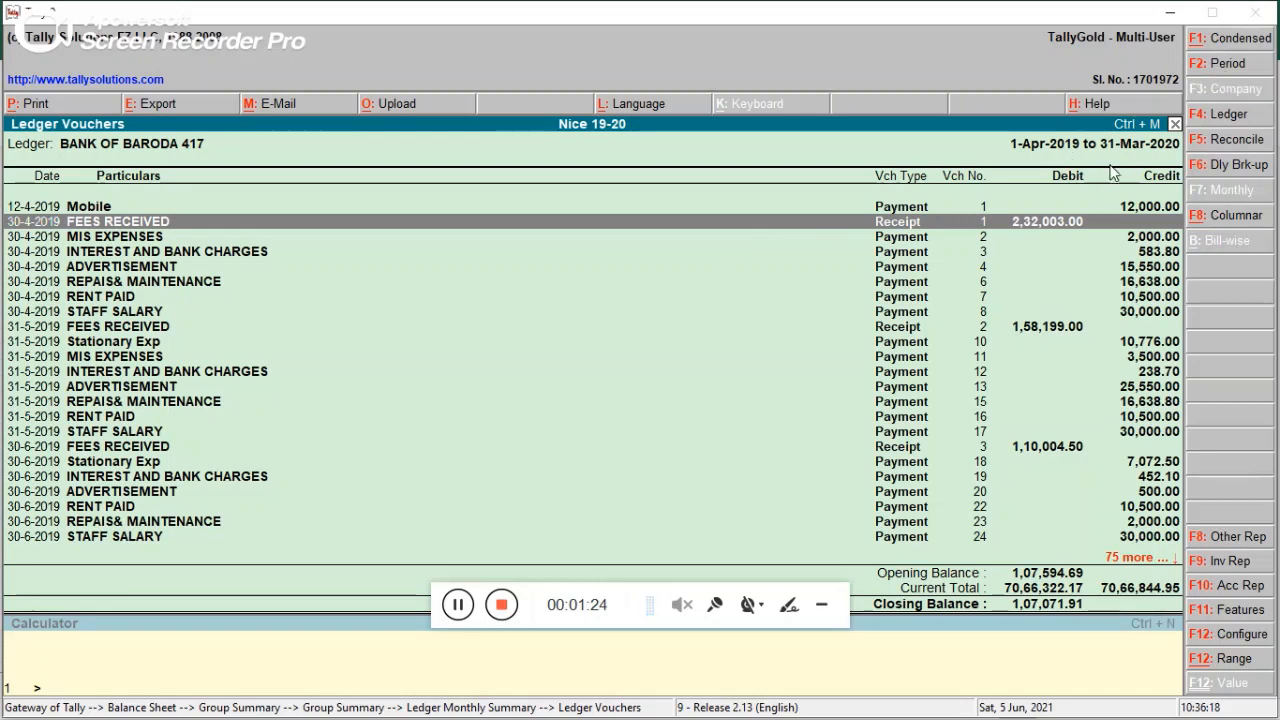
{"action": "left_click", "coordinate": [1205, 145]}
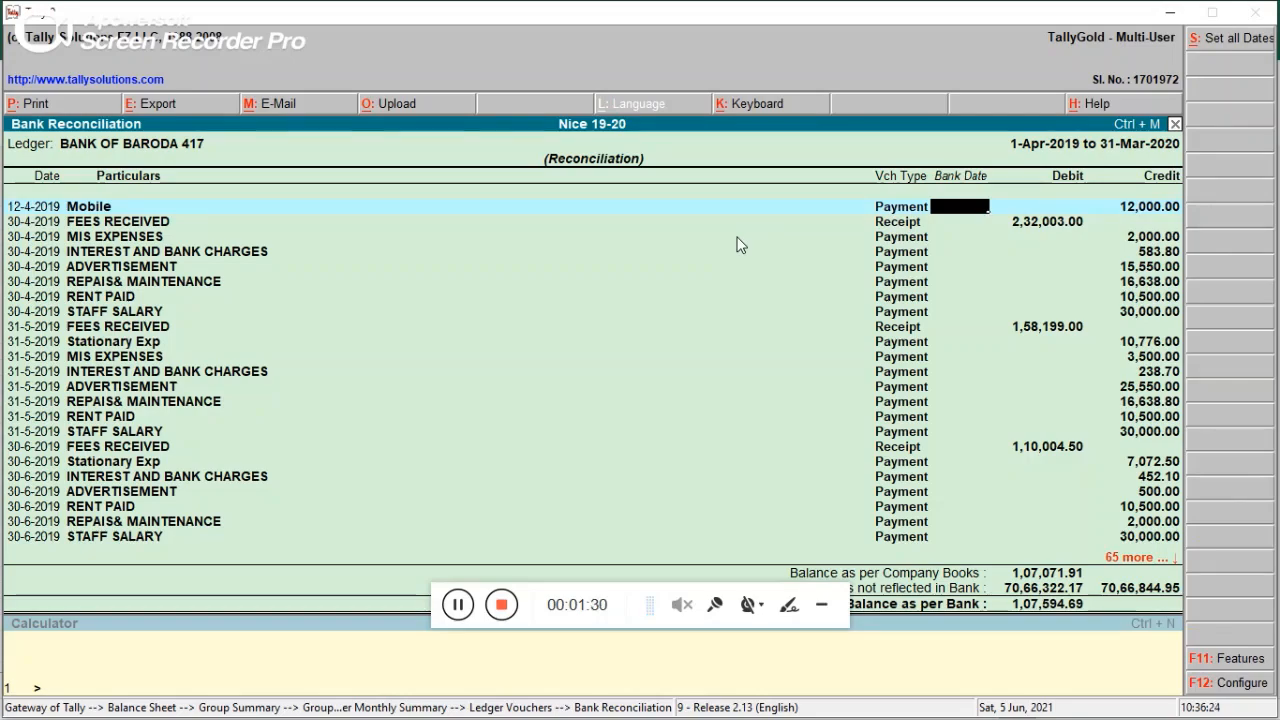
- Switch to the Excel statement and review the dates of its first March 2020 transactions, returning to the 27/03/2020 entry
{"action": "key", "text": "alt+Tab"}
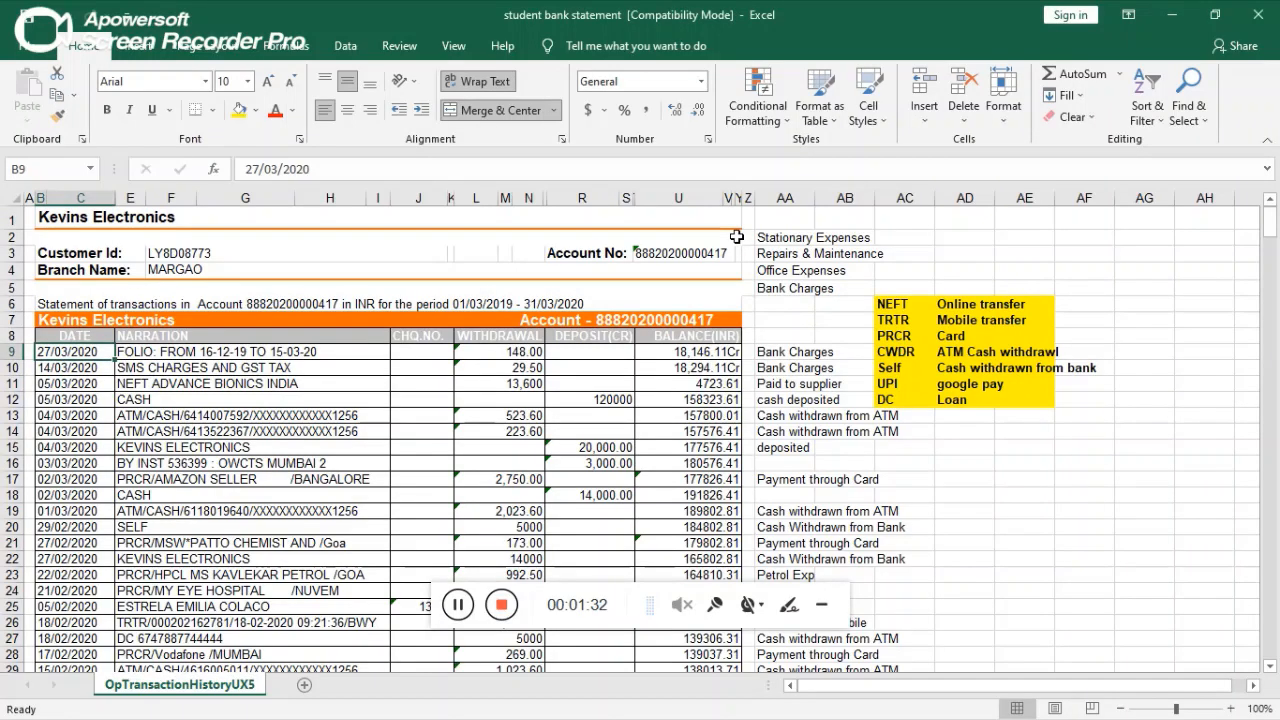
{"action": "key", "text": "Down"}
{"action": "key", "text": "Down"}
{"action": "key", "text": "Down"}
{"action": "key", "text": "Up"}
{"action": "key", "text": "Up"}
{"action": "key", "text": "Up"}
{"action": "key", "text": "Down"}
{"action": "key", "text": "Down"}
{"action": "key", "text": "Down"}
{"action": "key", "text": "Down"}
{"action": "key", "text": "Down"}
{"action": "key", "text": "Up"}
{"action": "key", "text": "Up"}
{"action": "key", "text": "Up"}
{"action": "key", "text": "Up"}
{"action": "key", "text": "Up"}
- Switch to Tally and set the bank date of the 12-4-2019 Mobile payment to 13-4-2019 in the reconciliation
{"action": "key", "text": "alt+Tab"}
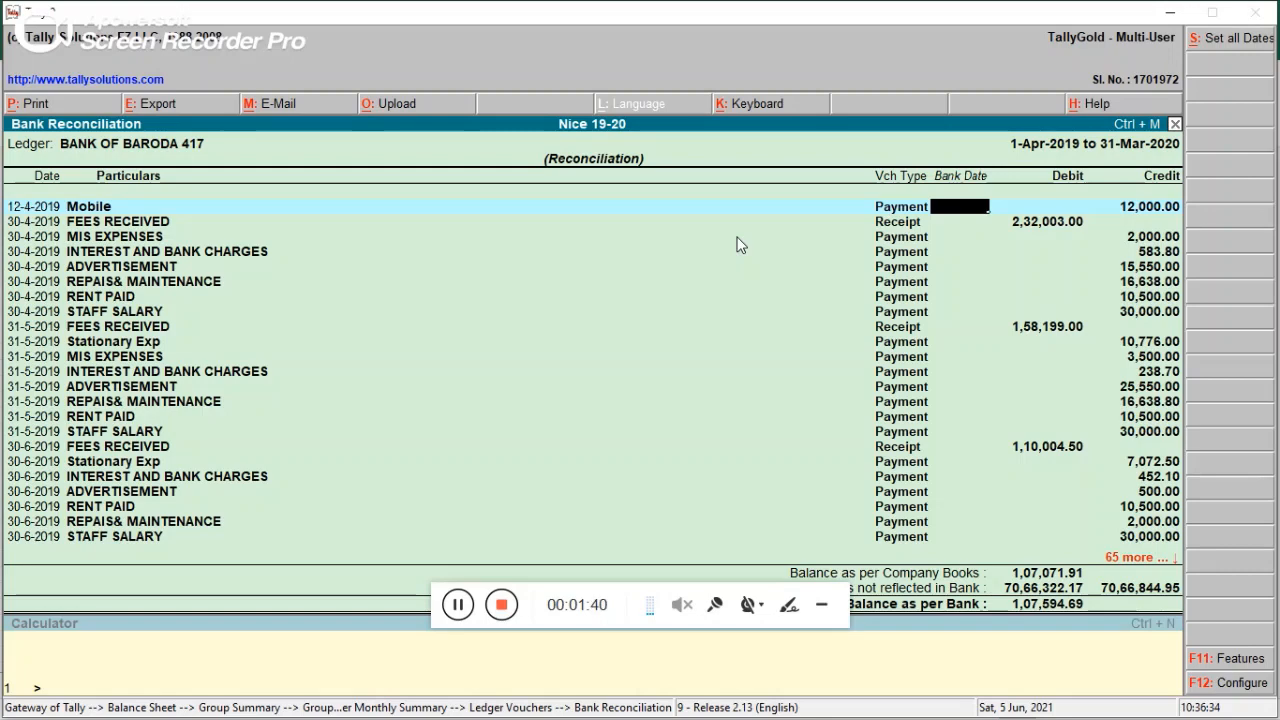
{"action": "key", "text": "Return"}
{"action": "key", "text": "Return"}
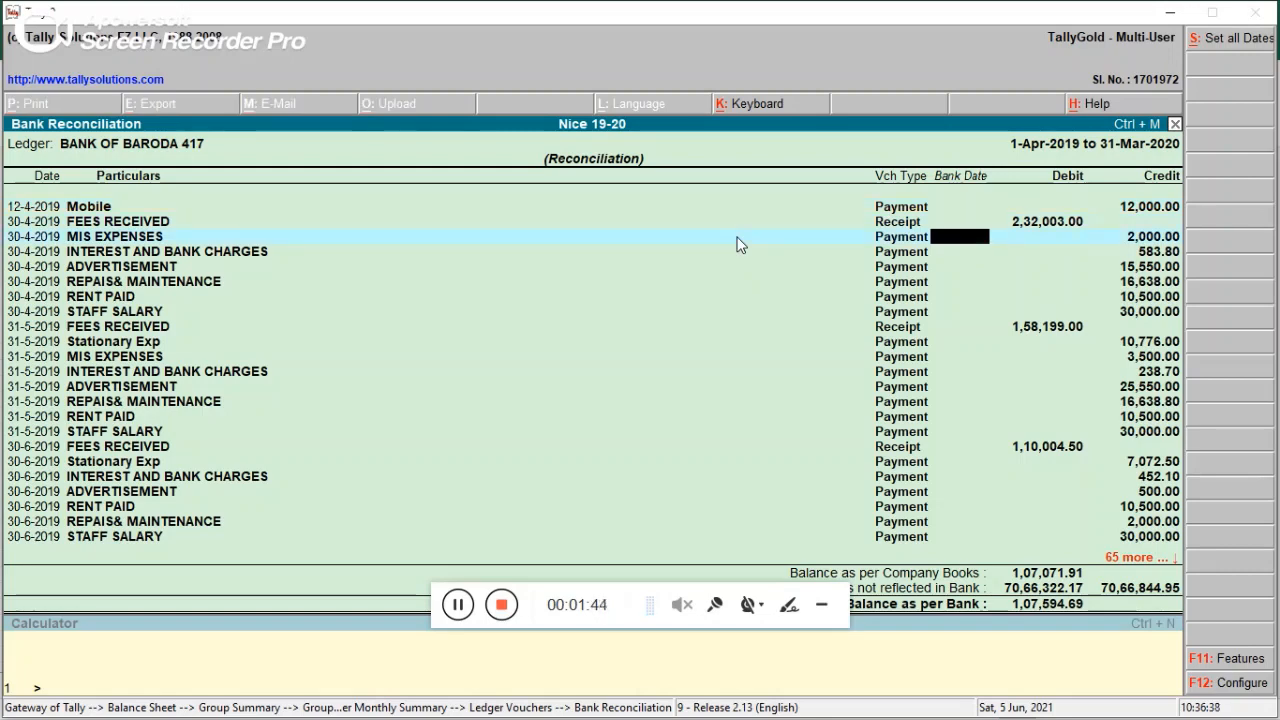
{"action": "key", "text": "alt+Tab"}
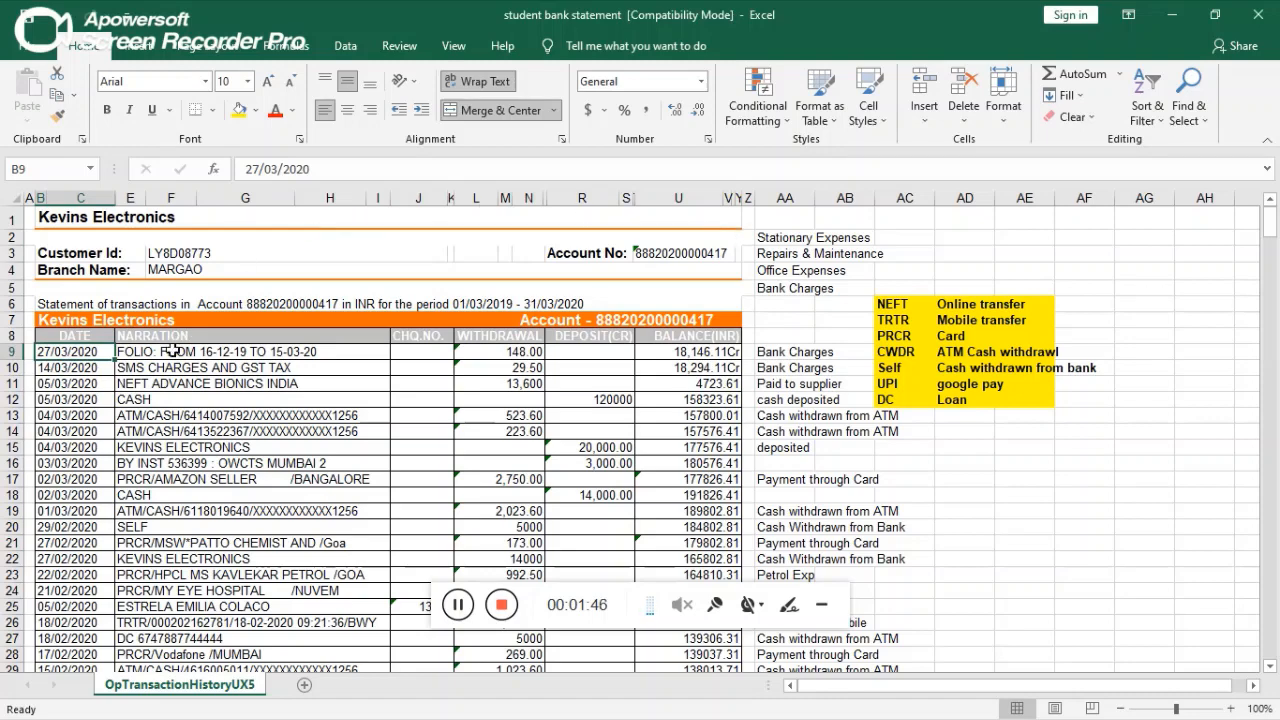
{"action": "key", "text": "alt+Tab"}
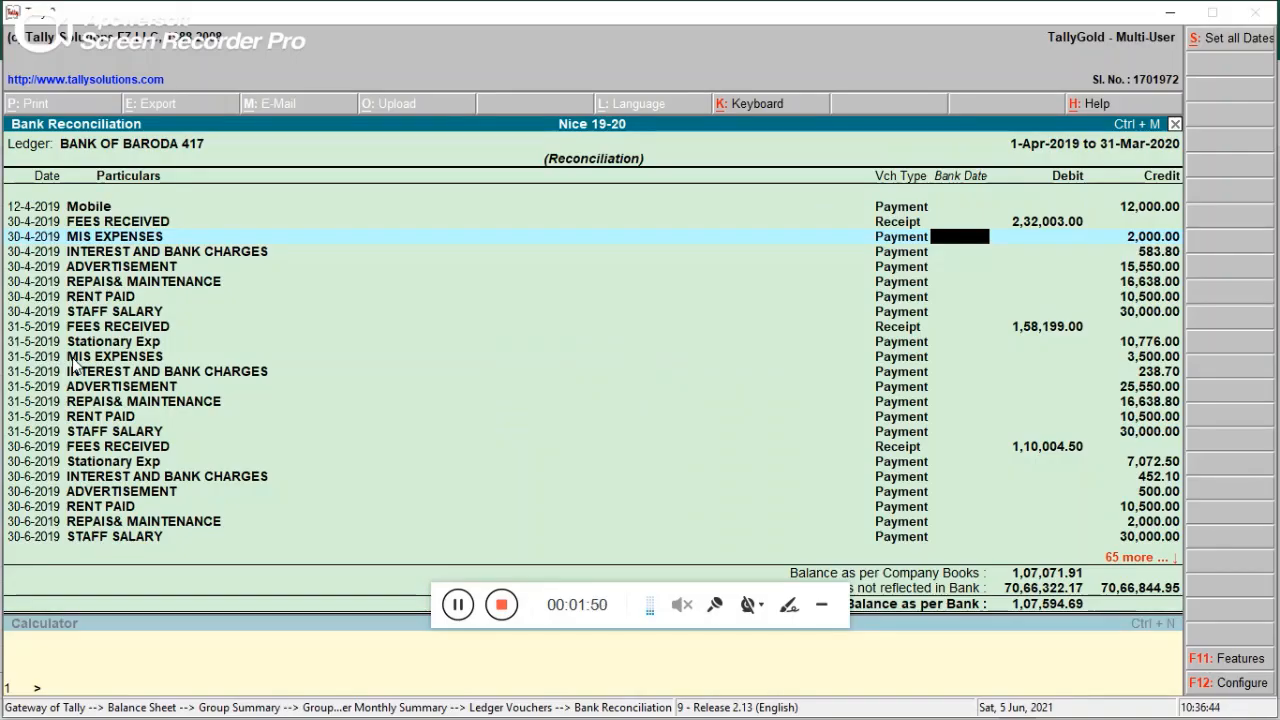
{"action": "key", "text": "Up"}
{"action": "key", "text": "Up"}
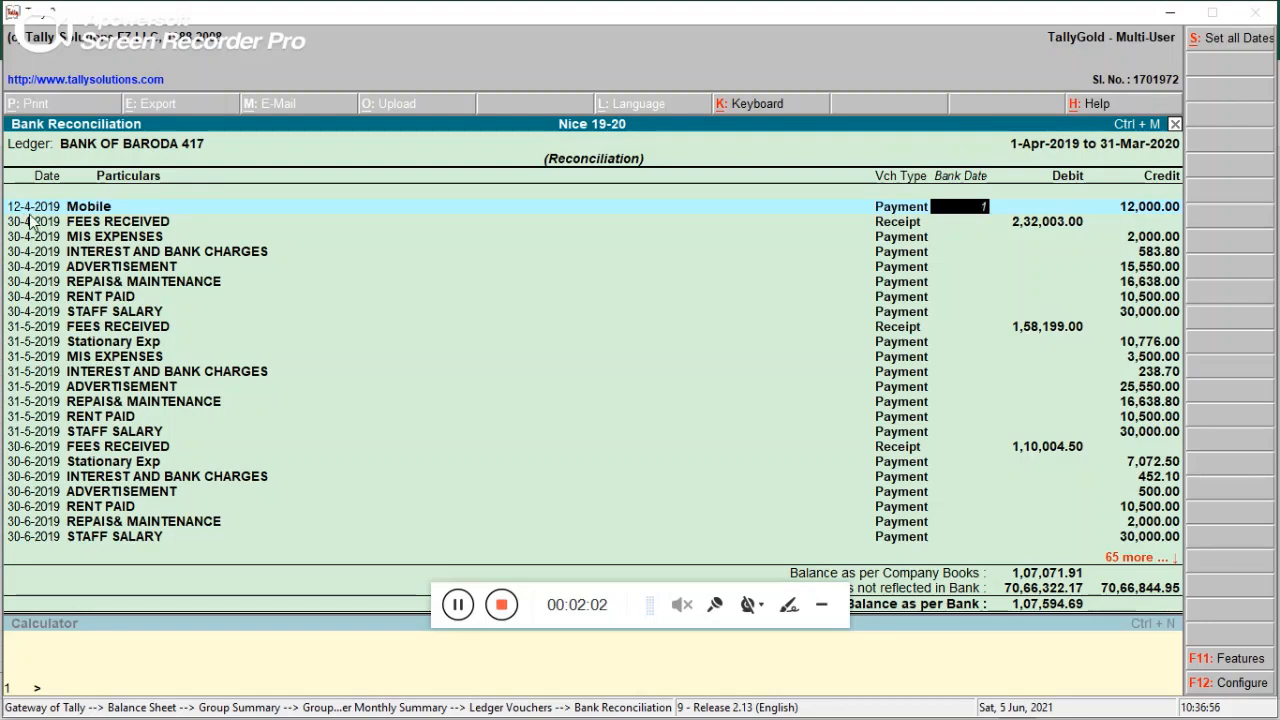
{"action": "type", "text": "3/4"}
{"action": "key", "text": "Return"}
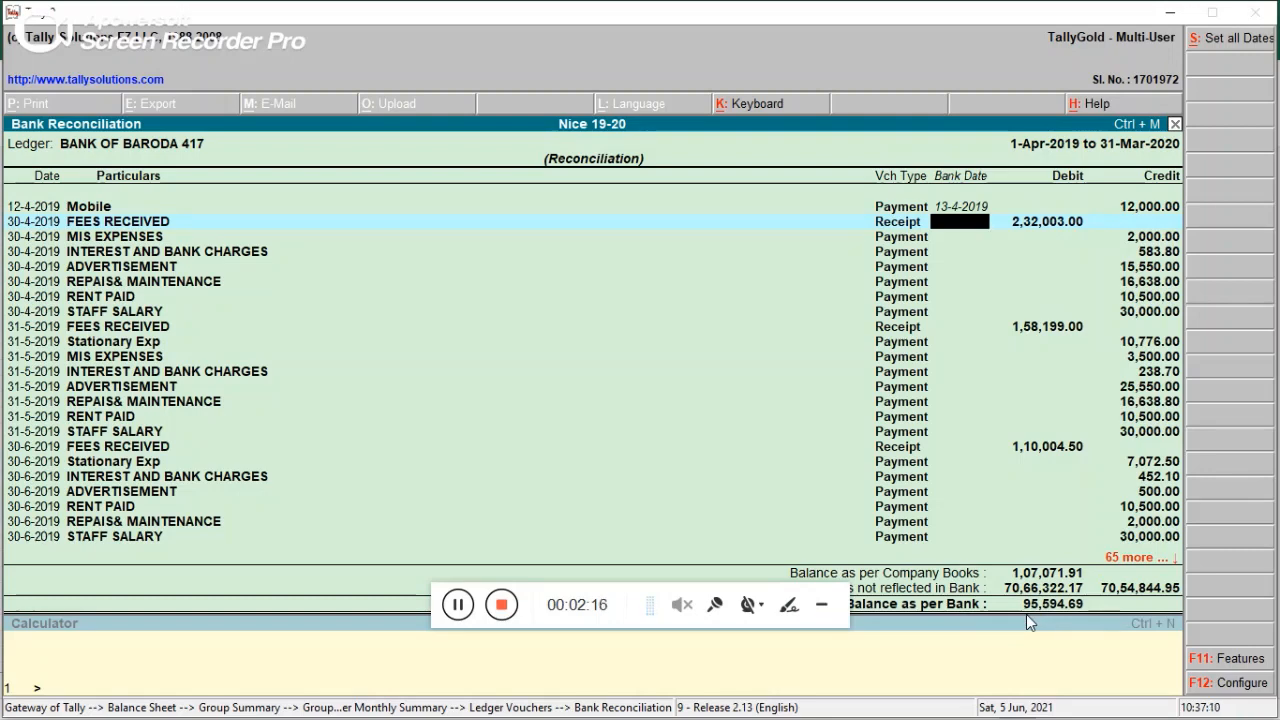
- Switch to the Excel statement and examine the balance on the Surya Industries Limited row near the end of the transactions
{"action": "key", "text": "alt+Tab"}
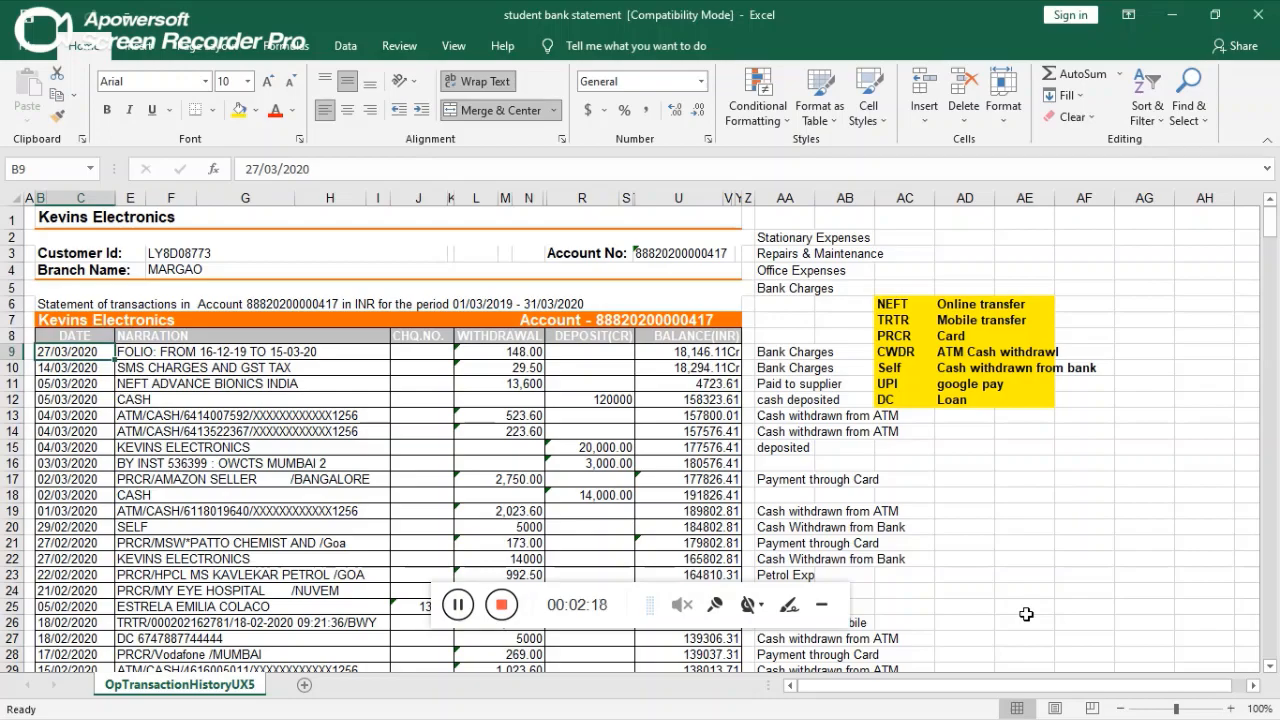
{"action": "key", "text": "alt+Tab"}
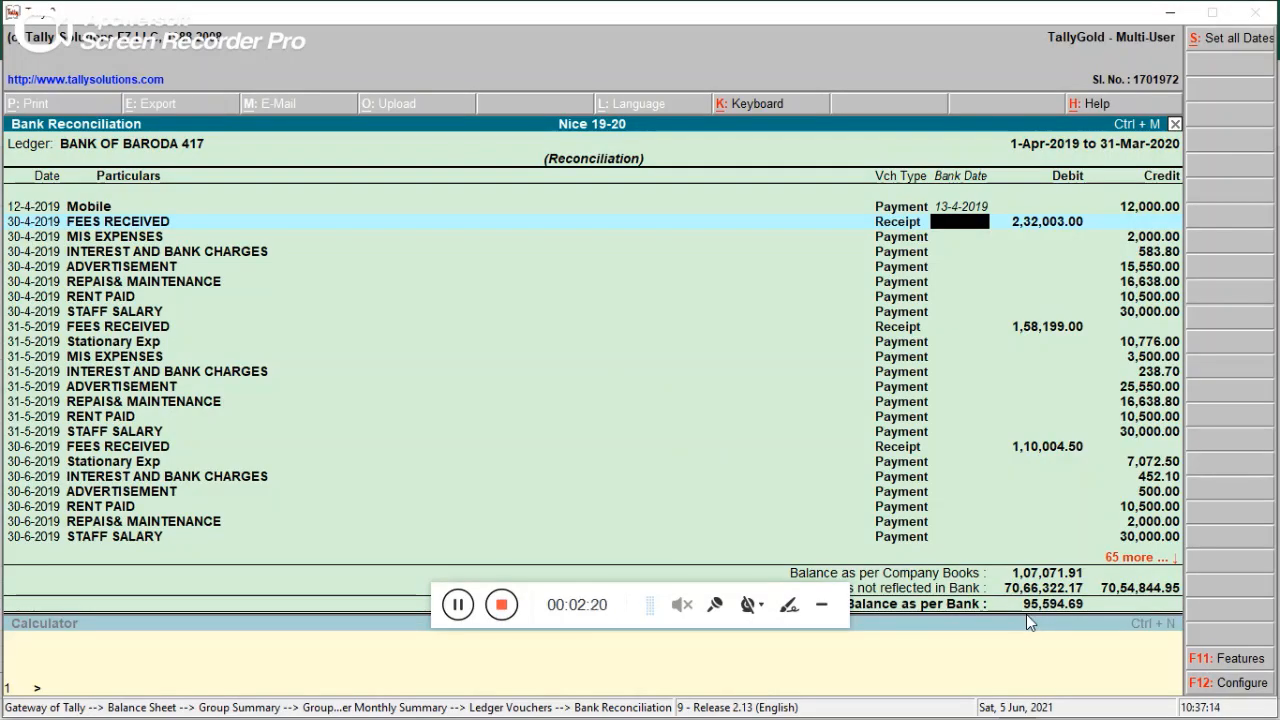
{"action": "key", "text": "alt+Tab"}
{"action": "key", "text": "Down"}
{"action": "key", "text": "Down"}
{"action": "key", "text": "Down"}
{"action": "key", "text": "Down"}
{"action": "key", "text": "Down"}
{"action": "key", "text": "Down"}
{"action": "key", "text": "Down"}
{"action": "key", "text": "Down"}
{"action": "key", "text": "Down"}
{"action": "key", "text": "Down"}
{"action": "key", "text": "Down"}
{"action": "key", "text": "Down"}
{"action": "key", "text": "Down"}
{"action": "key", "text": "Down"}
{"action": "key", "text": "Down"}
{"action": "key", "text": "Down"}
{"action": "key", "text": "Down"}
{"action": "key", "text": "Down"}
{"action": "key", "text": "Down"}
{"action": "key", "text": "Down"}
{"action": "key", "text": "Down"}
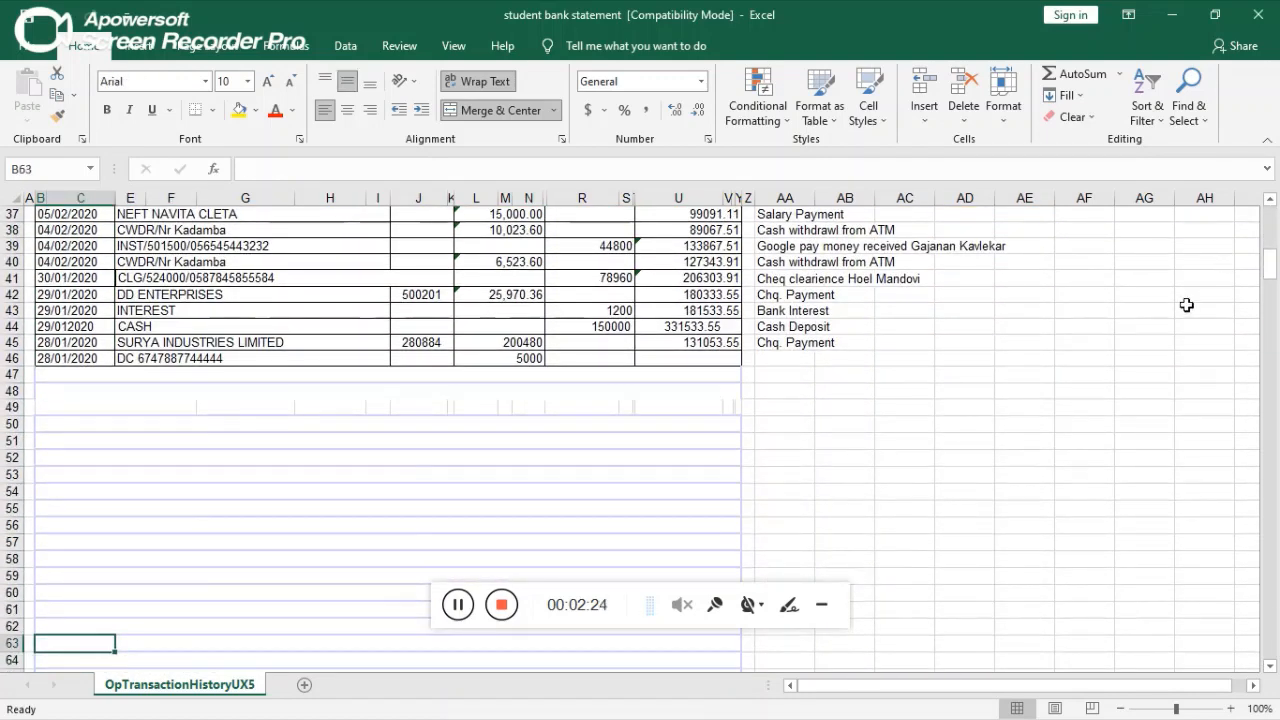
{"action": "left_click", "coordinate": [701, 344]}
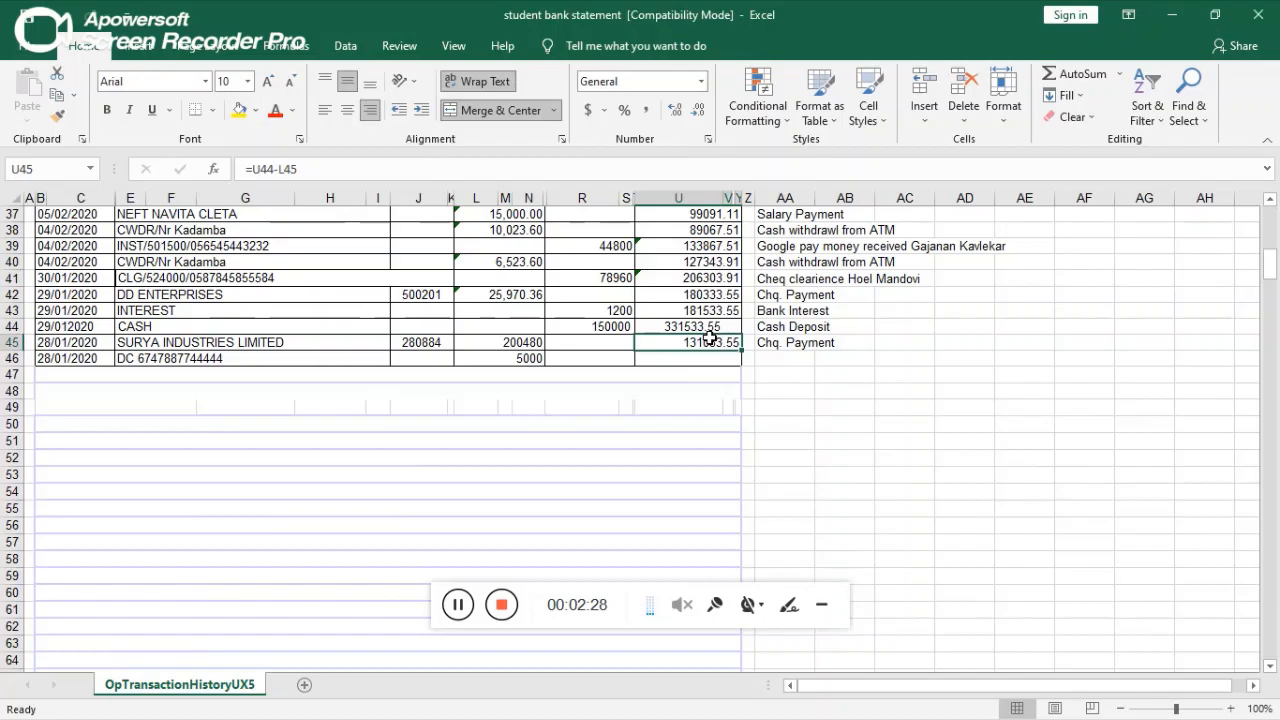
- Switch to Tally to examine the balance as per bank and the amounts not reflected in the bank
{"action": "key", "text": "alt+Tab"}
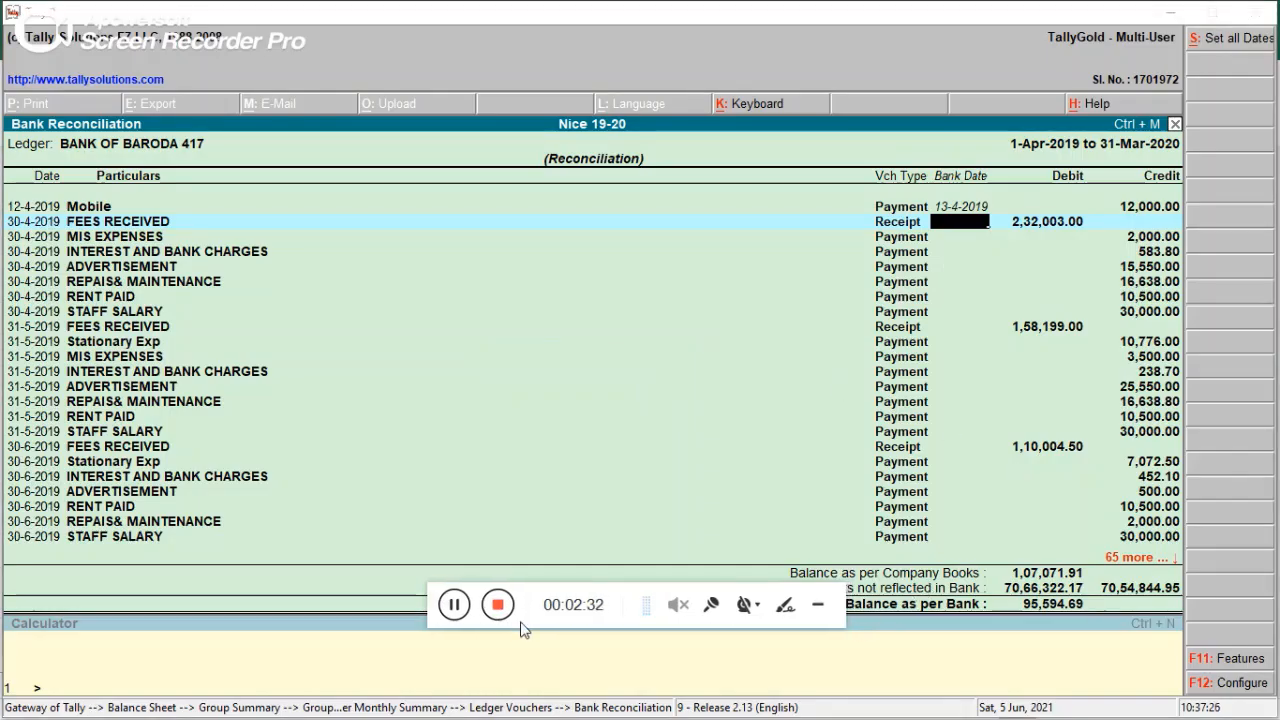
{"action": "left_click_drag", "start_coordinate": [523, 630], "coordinate": [406, 640]}
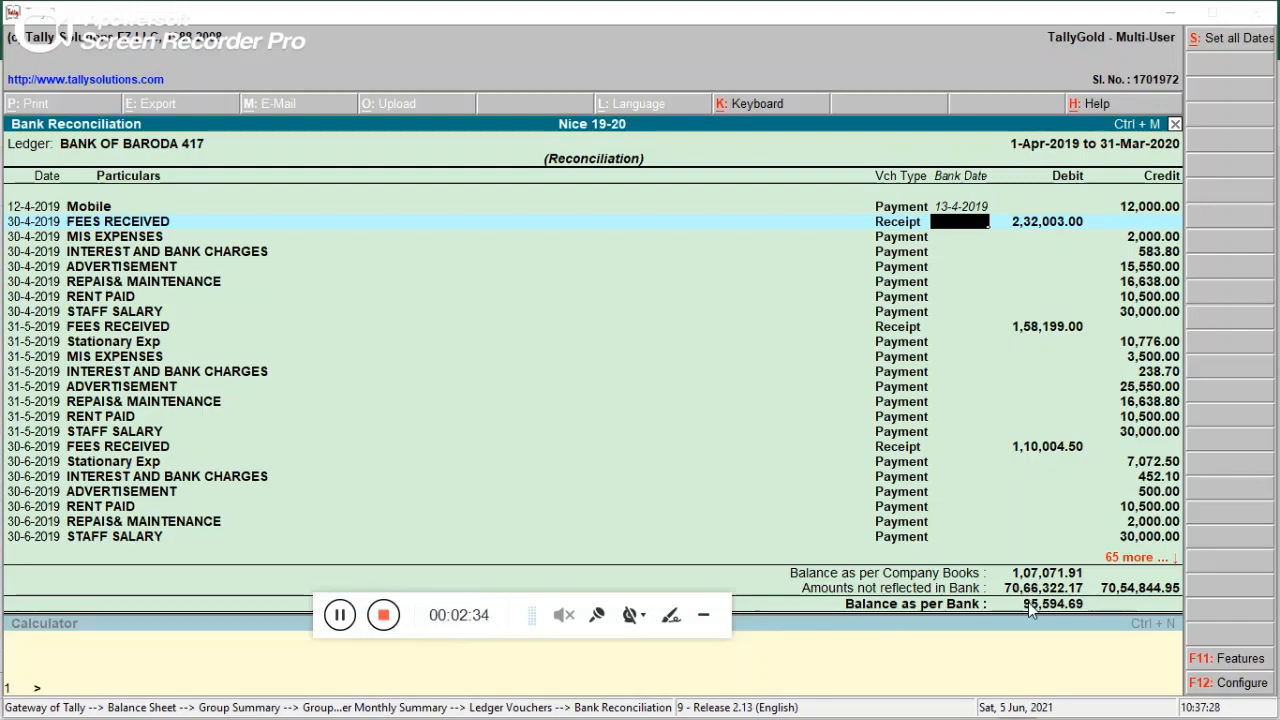